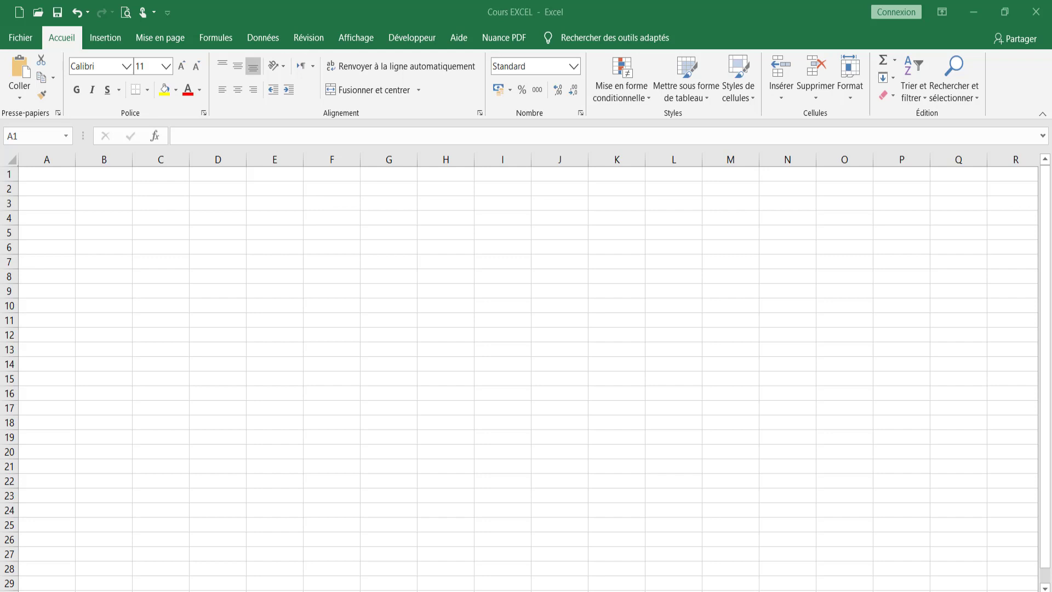
Step: From A1, try a column chart with no data, dismiss the warning, and close the gallery
left_click(40, 177)
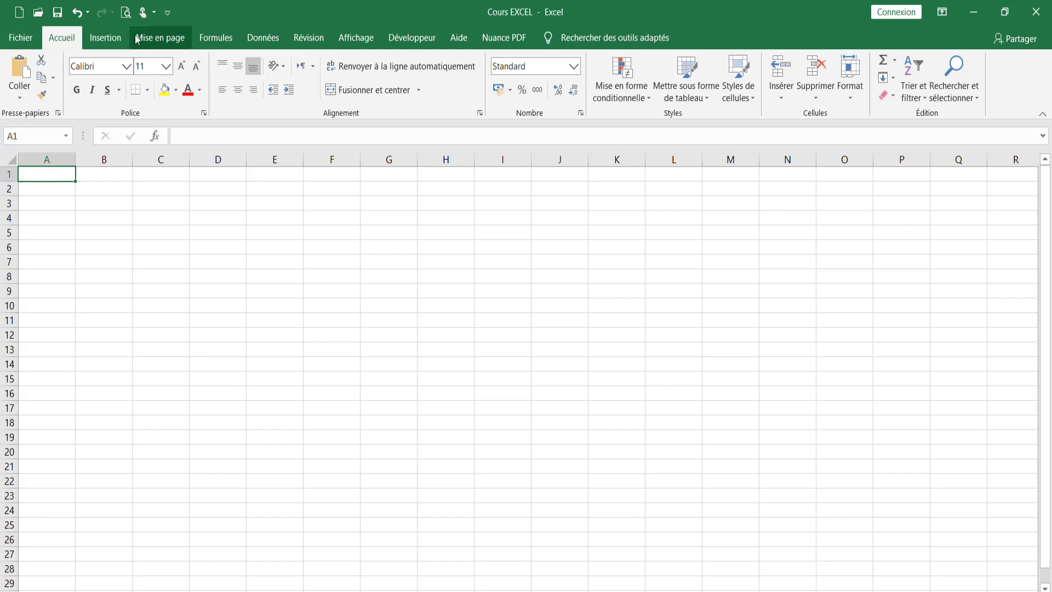
left_click(105, 37)
left_click(405, 93)
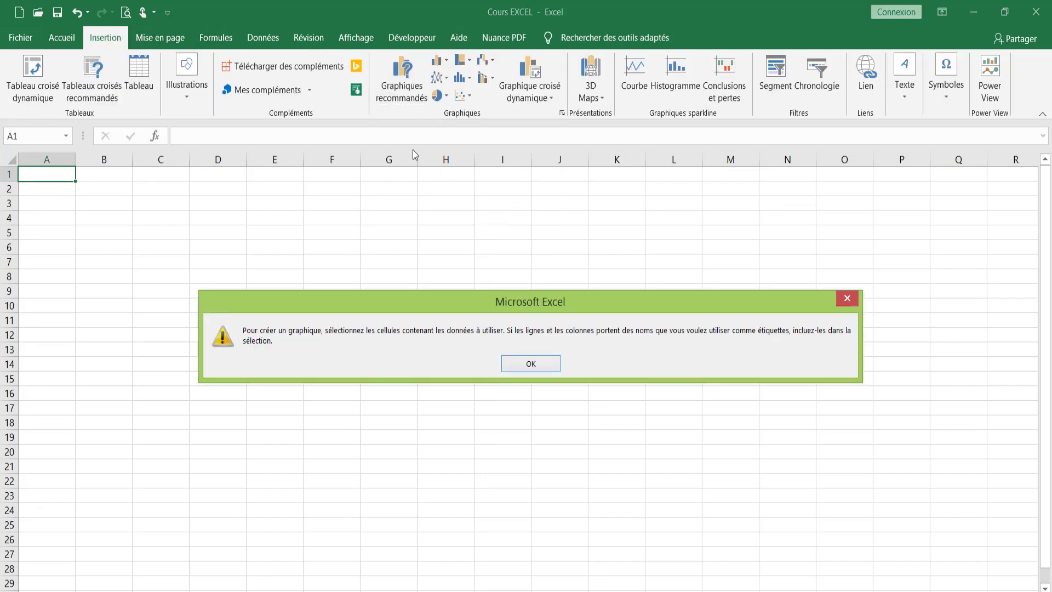
left_click(848, 298)
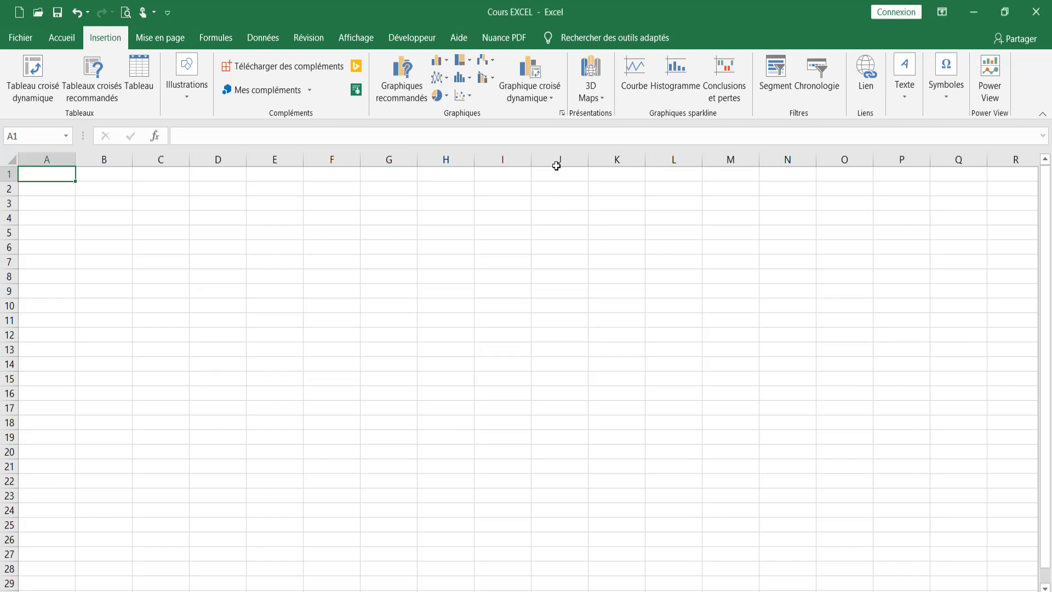
left_click(442, 63)
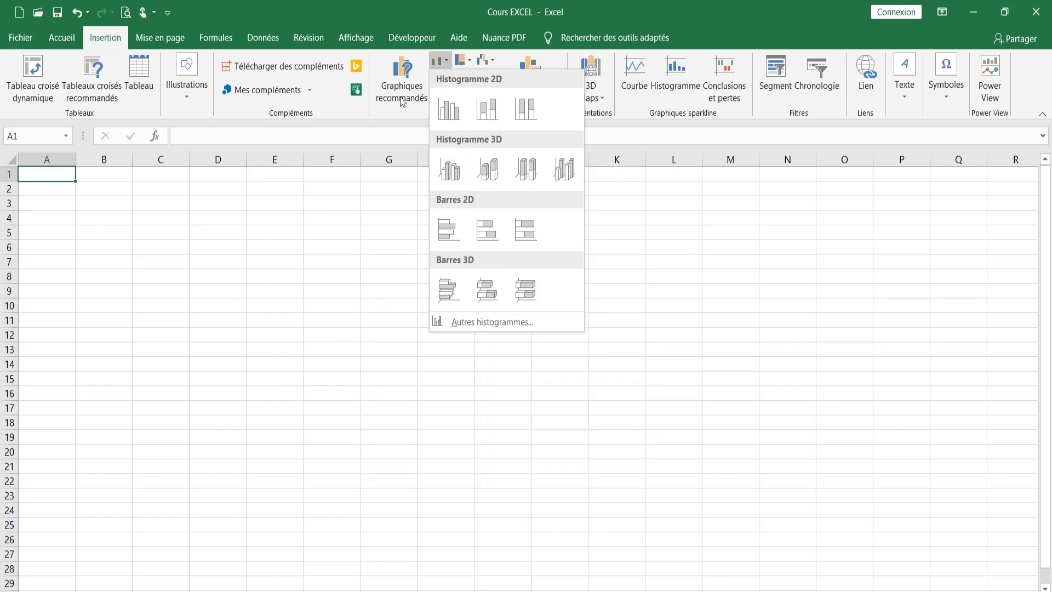
left_click(300, 264)
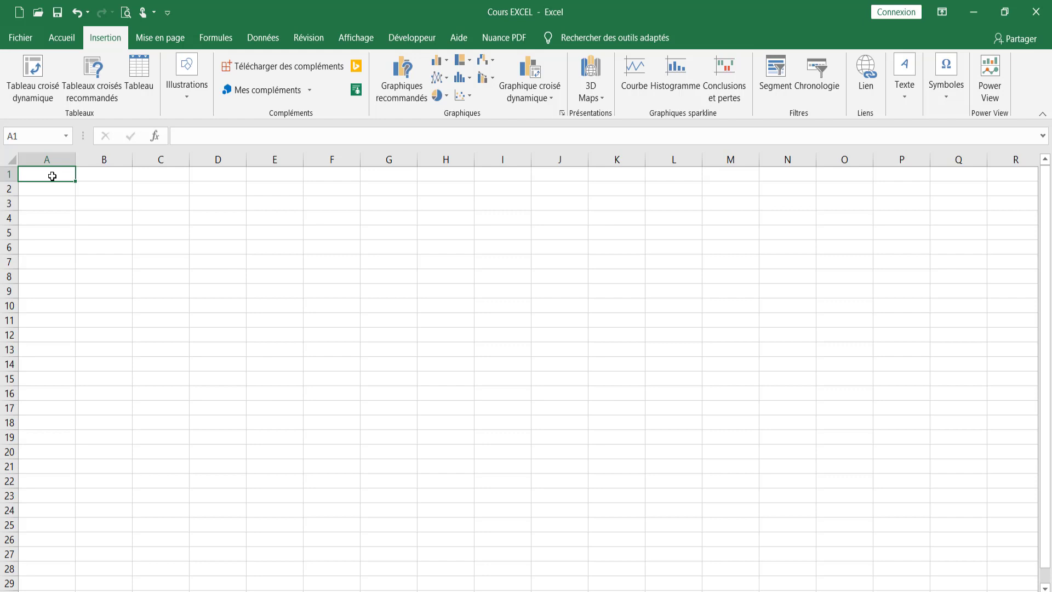
Step: Enter the title SERVICE COMMERCIAL in A1 and the header Vendeurs in A2
type("S")
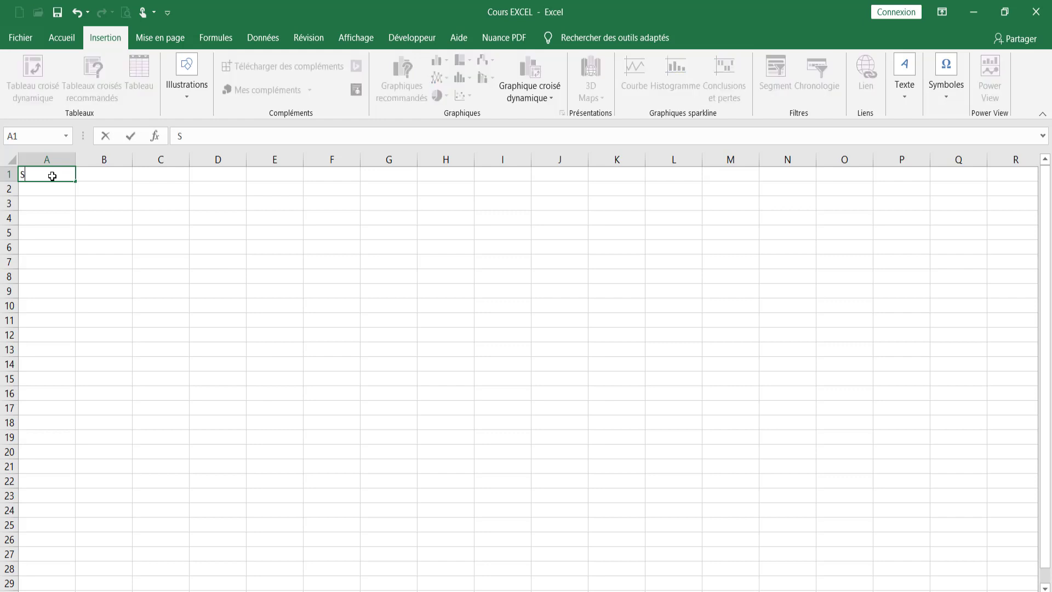
type("ERVICE")
type(" COMMER")
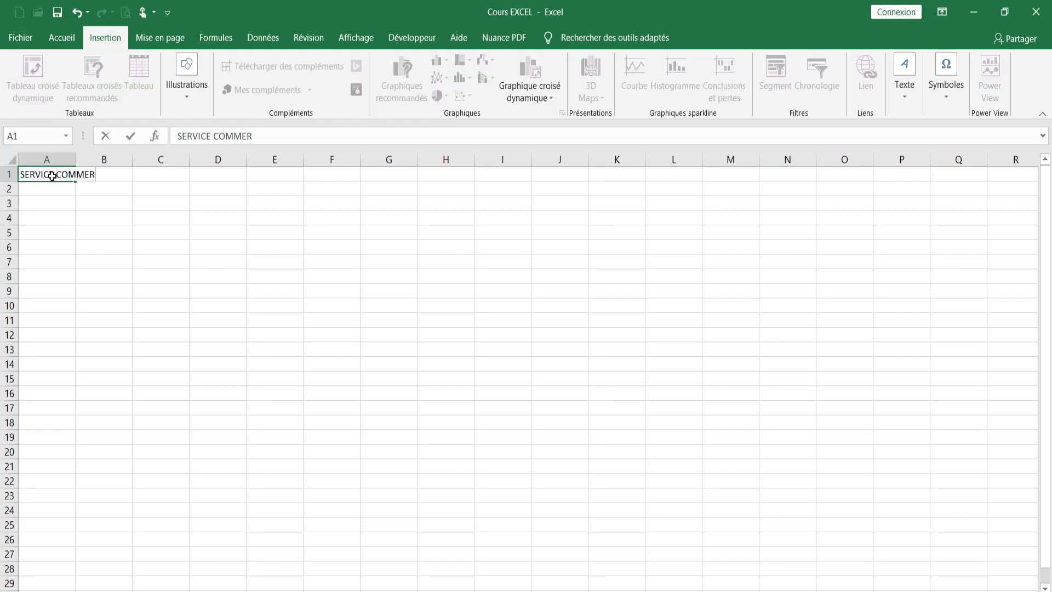
type("CIAL")
key("Return")
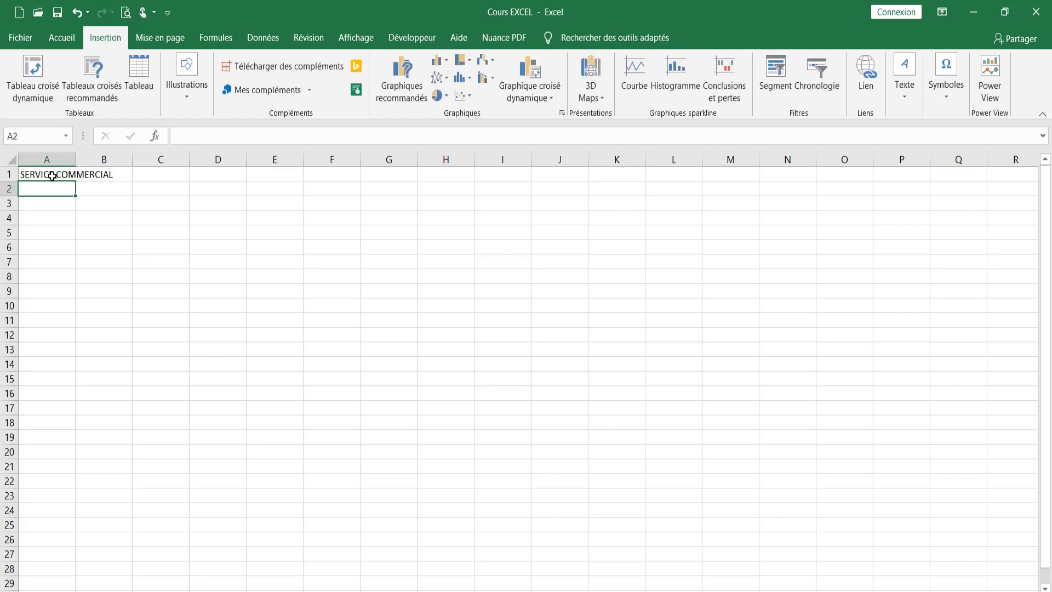
type("Ve")
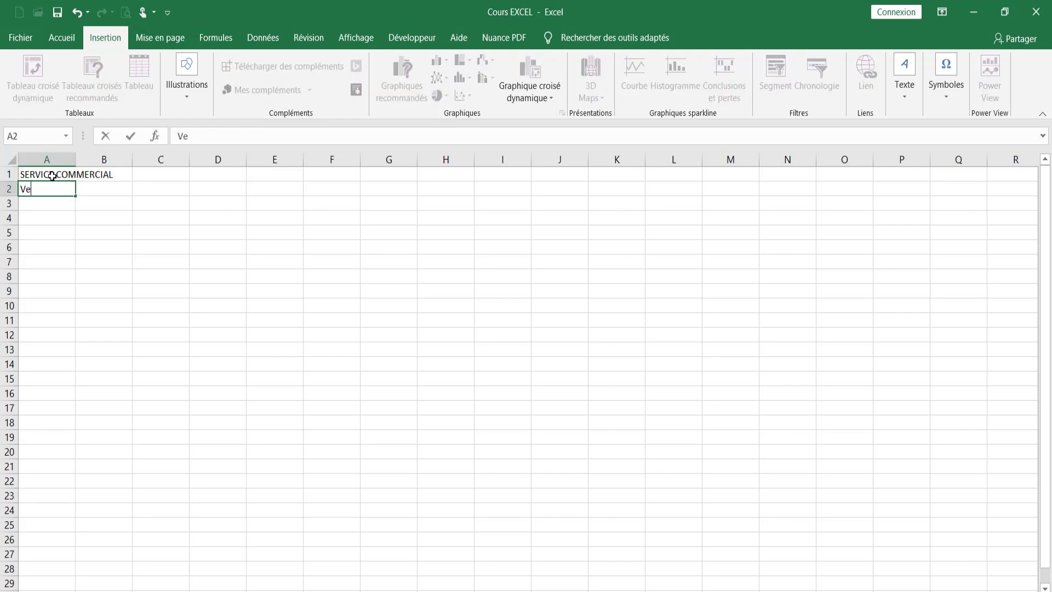
type("ndeurs")
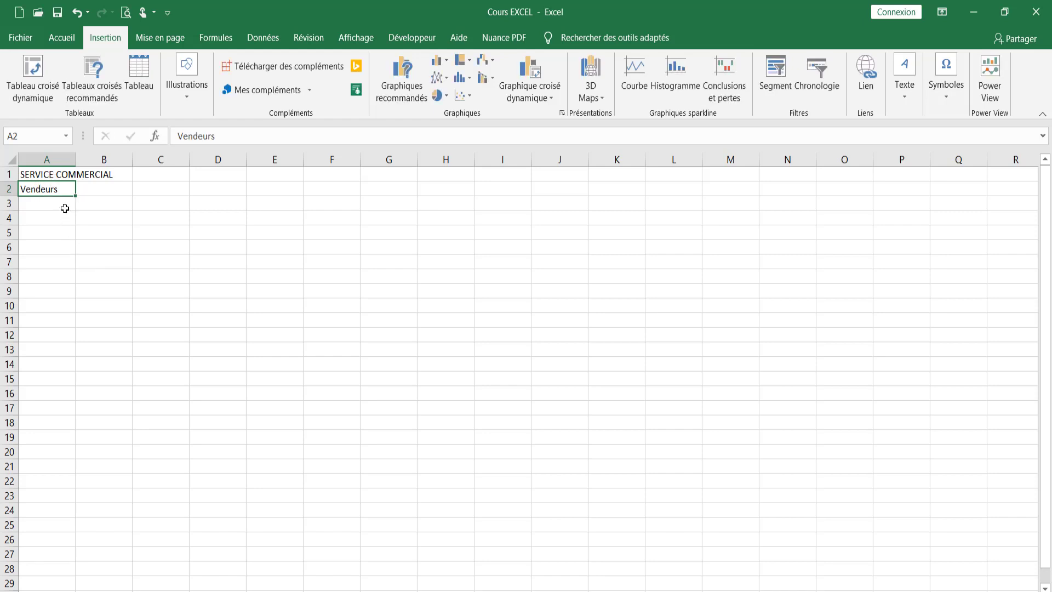
left_click(88, 187)
Step: List the three seller names in A3:A5 and select the range A2:A5
left_click(44, 203)
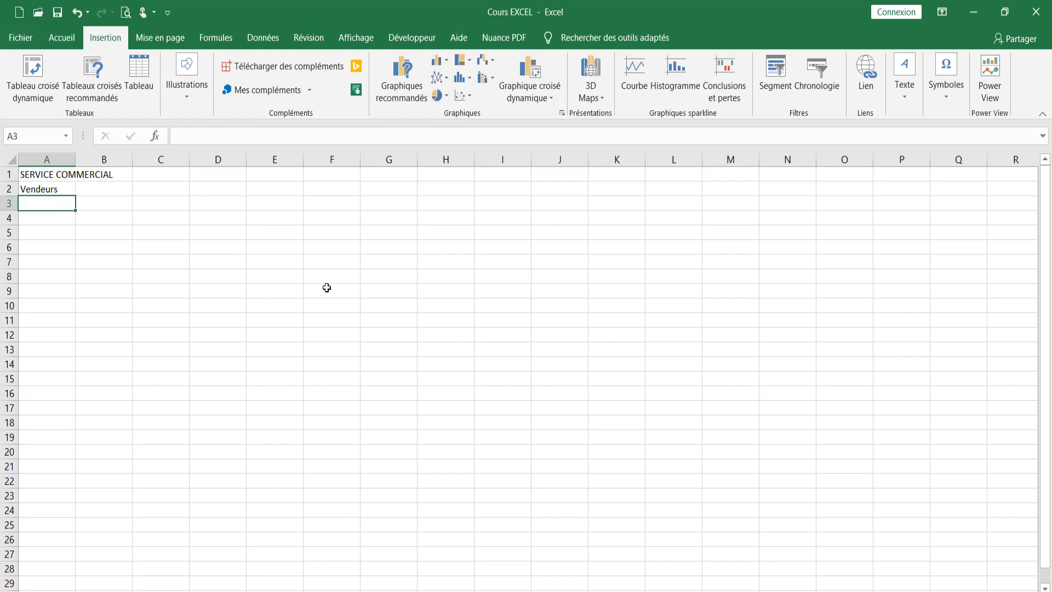
type("R")
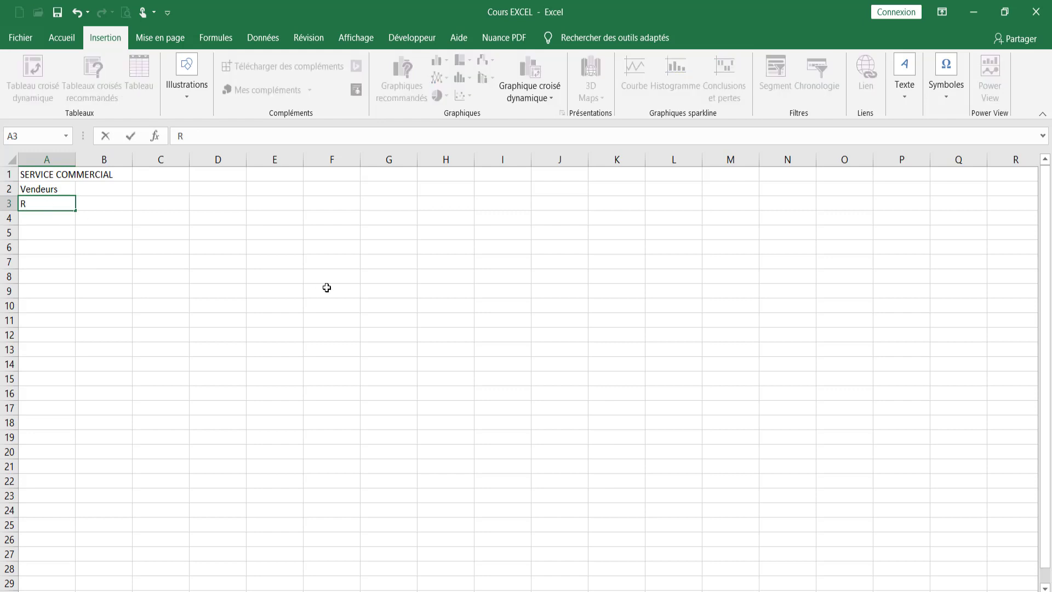
type("ado")
type("uane")
left_click(43, 216)
type("A")
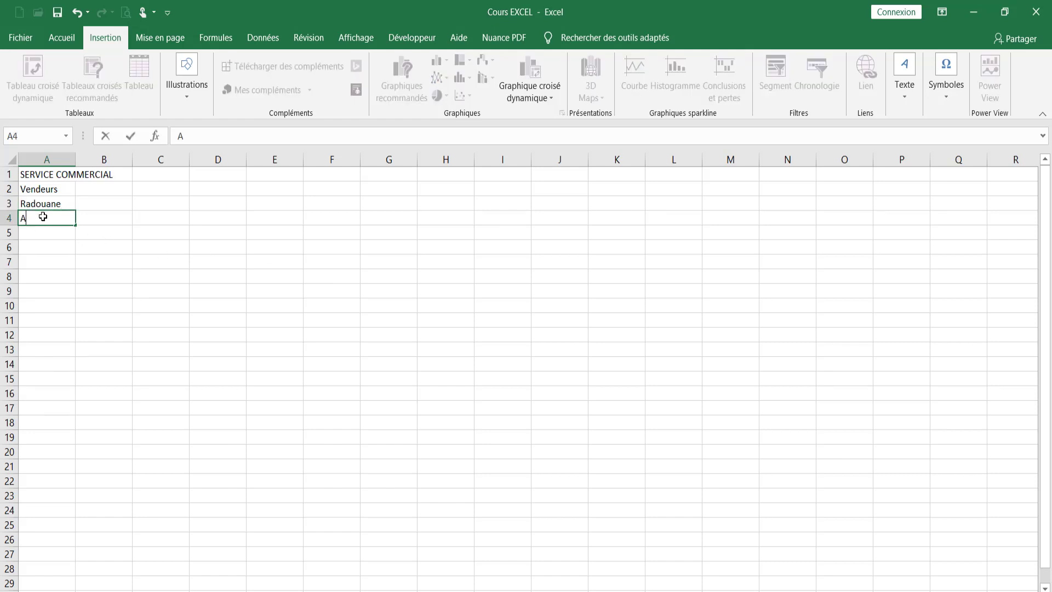
type("hmed")
left_click(55, 240)
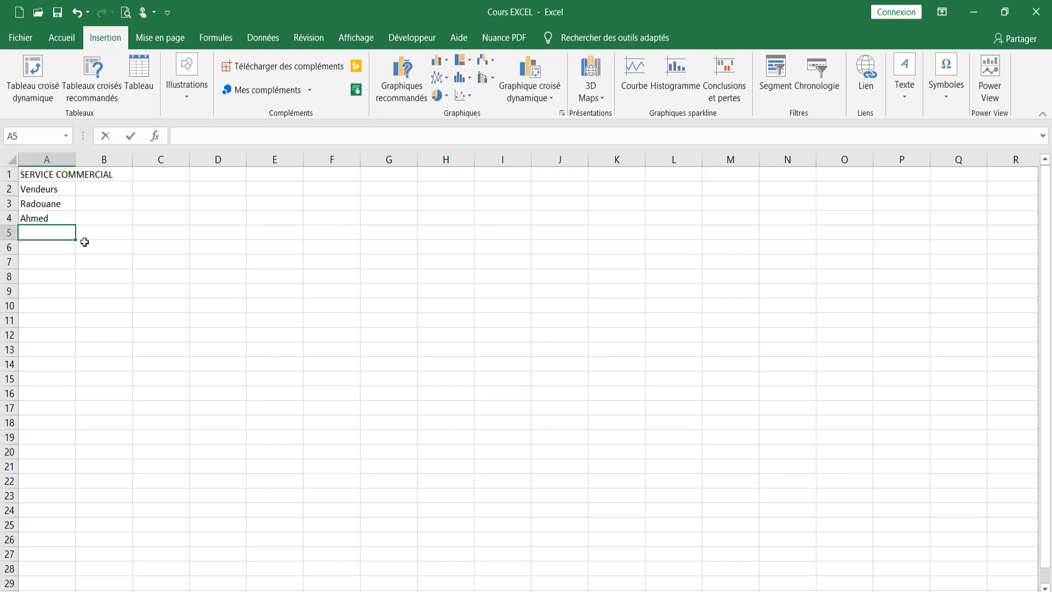
type("Rami")
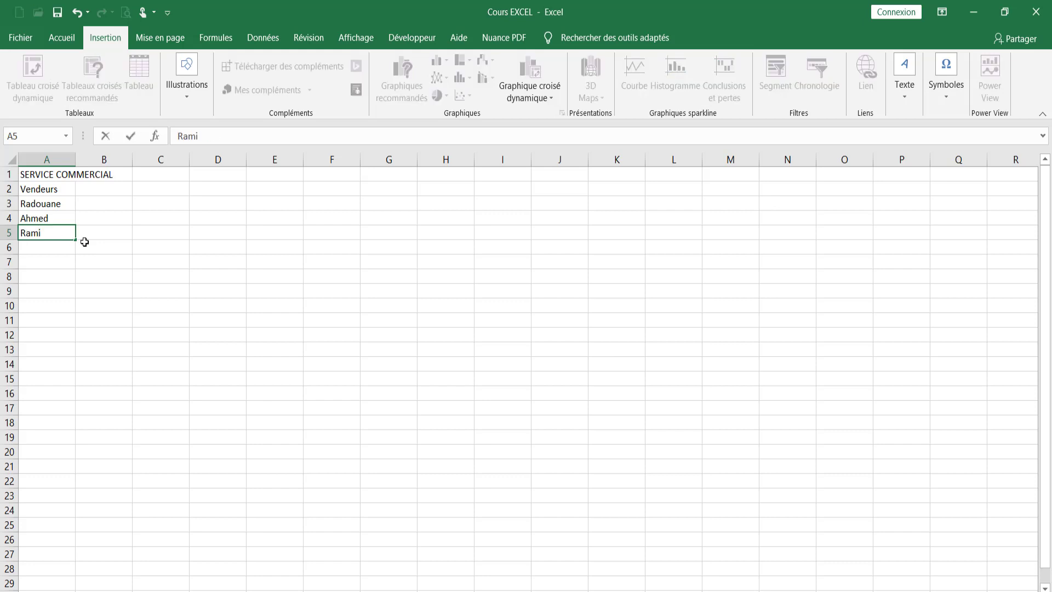
left_click_drag(55, 188, 56, 233)
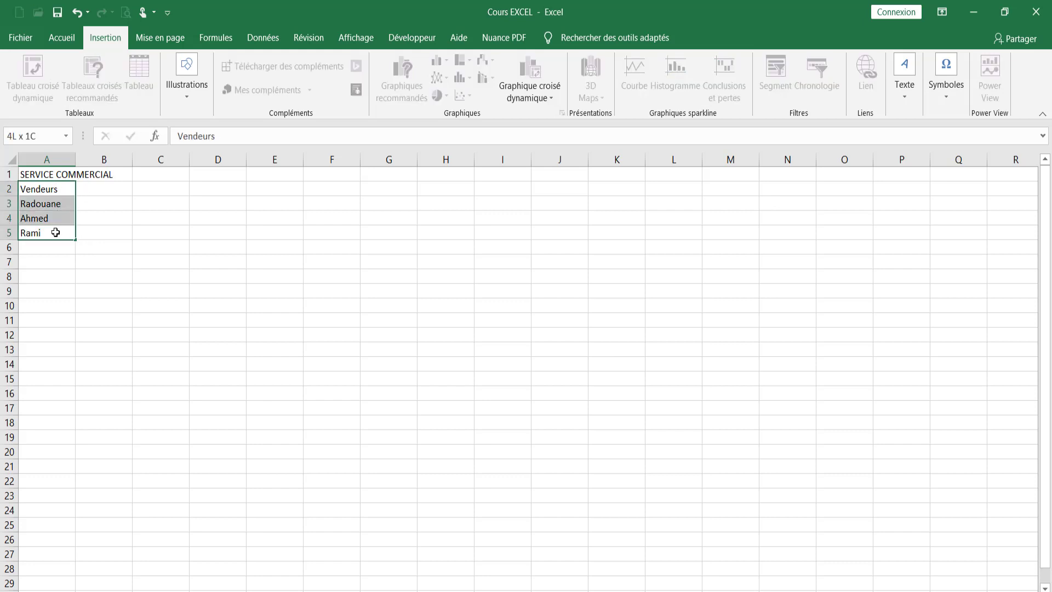
Step: Fill A2:A5 and B2:E2 yellow and make the Vendeurs header bold
left_click(62, 37)
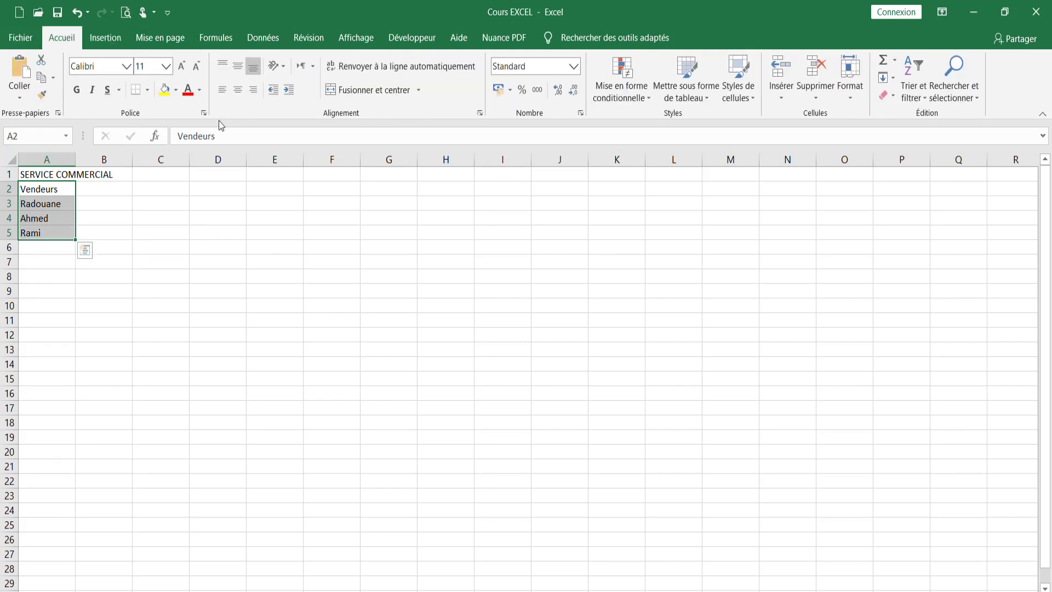
left_click(175, 89)
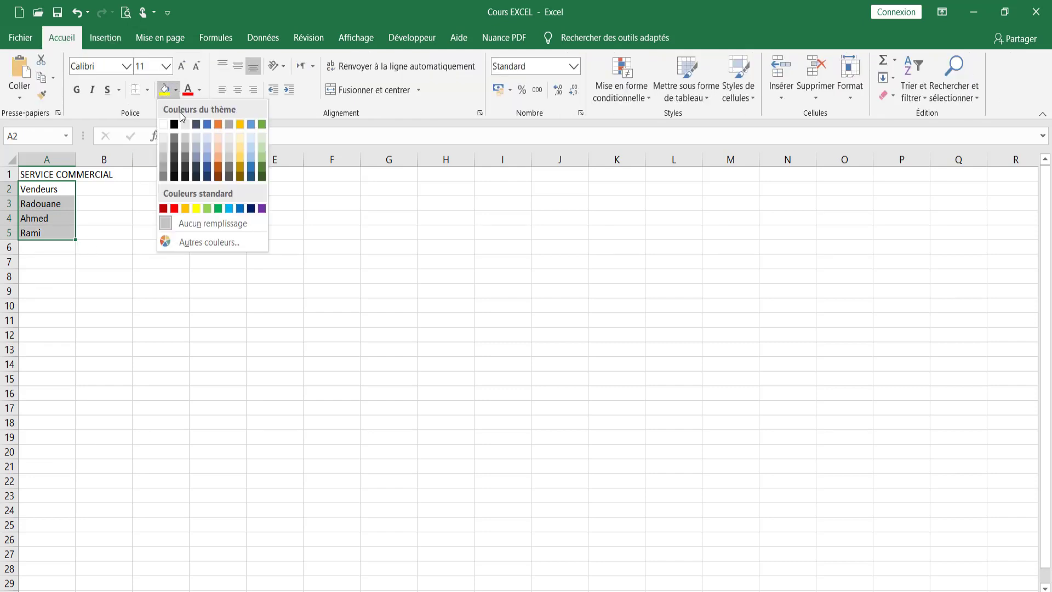
left_click(196, 208)
left_click(111, 195)
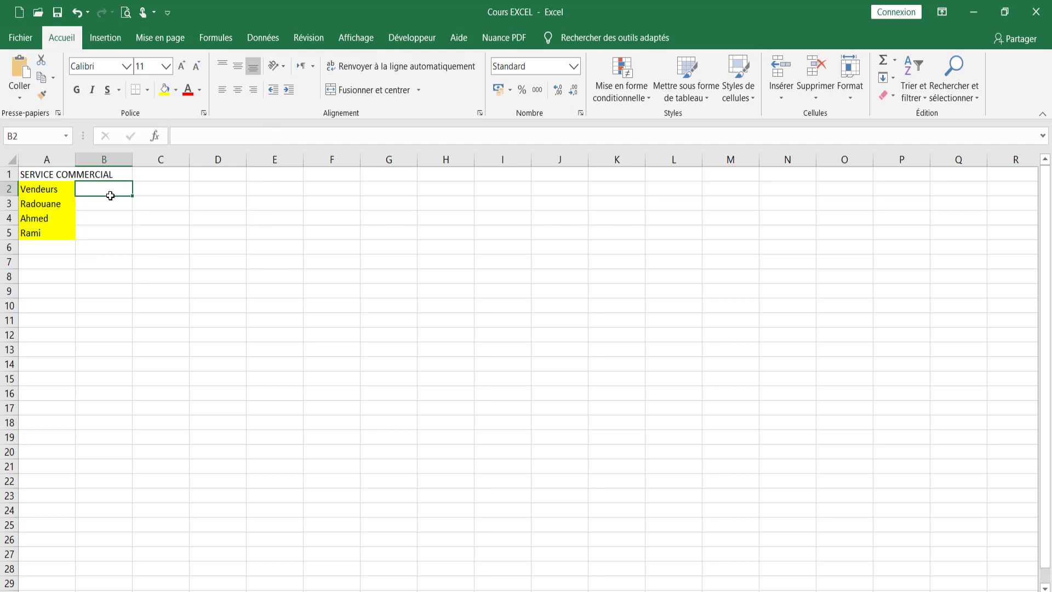
left_click_drag(53, 190, 268, 194)
left_click(267, 198)
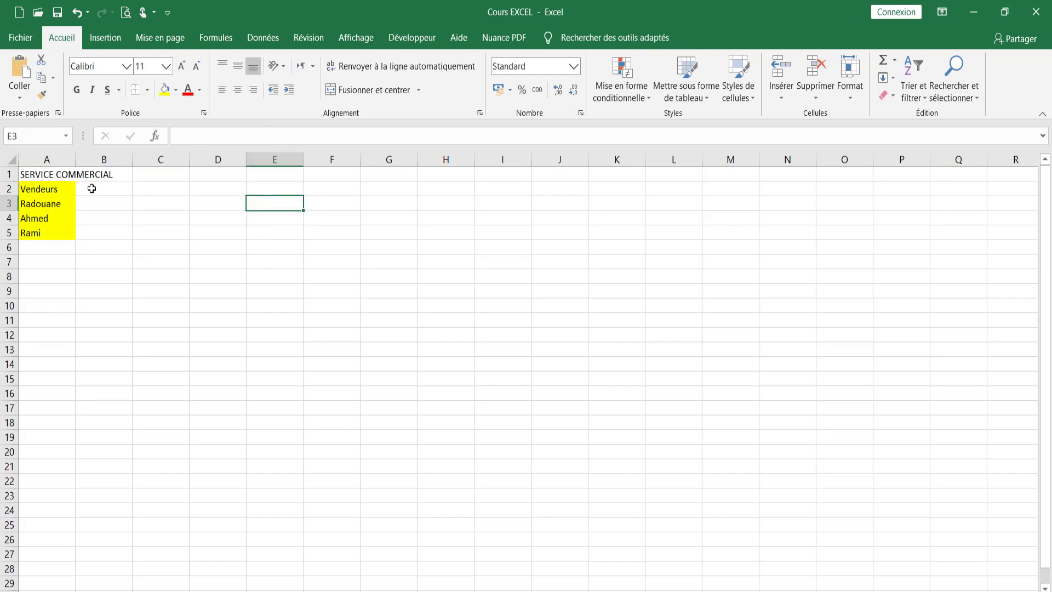
left_click_drag(90, 189, 269, 188)
left_click(170, 97)
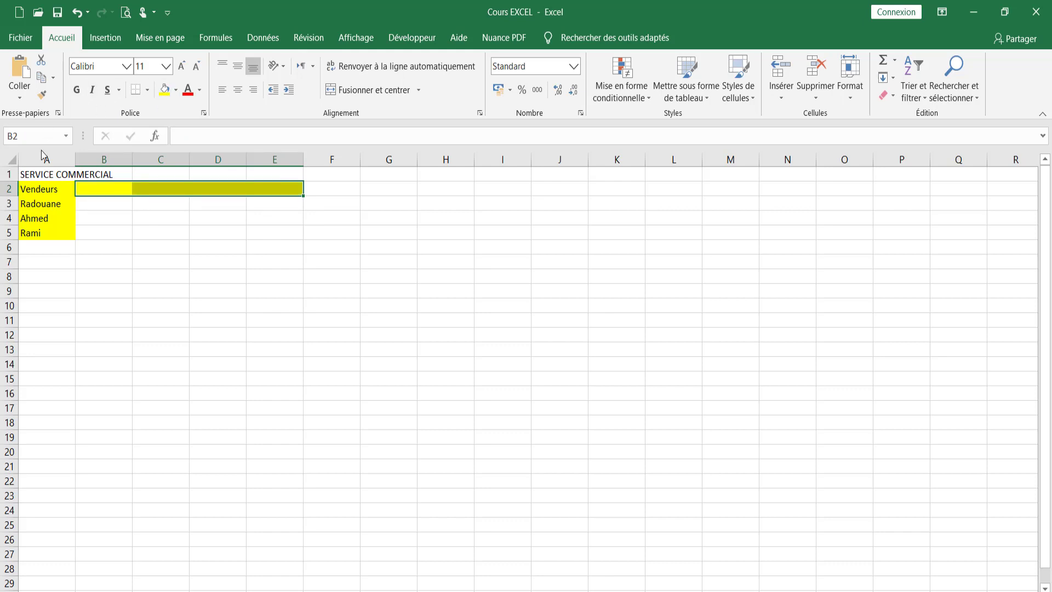
left_click(30, 190)
left_click(78, 91)
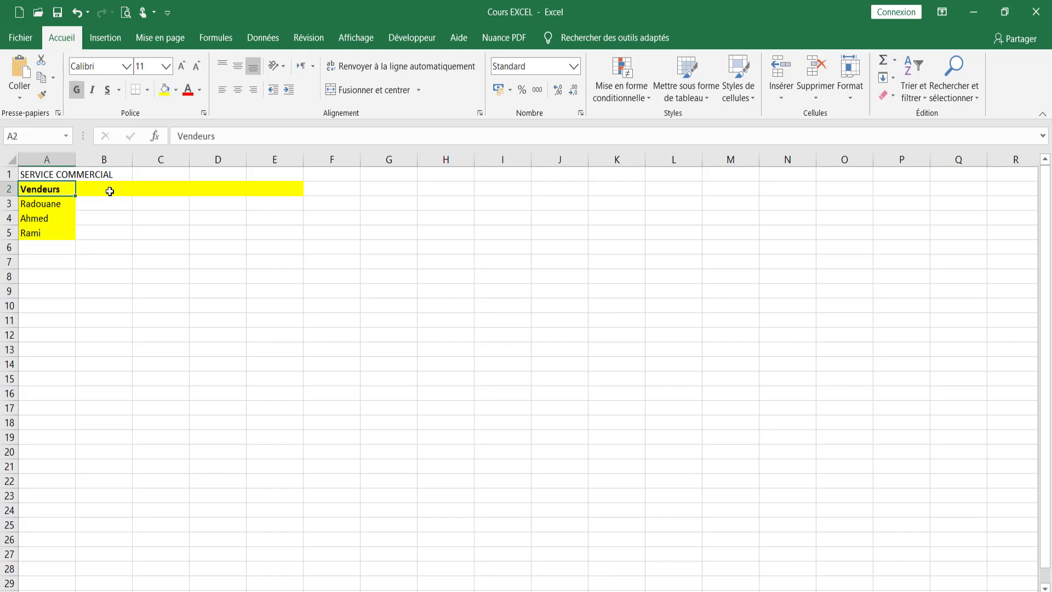
Step: Type the headers Objectif, Réalisation and Taux in B2:D2 and clear E2's yellow fill
left_click(110, 191)
type("O")
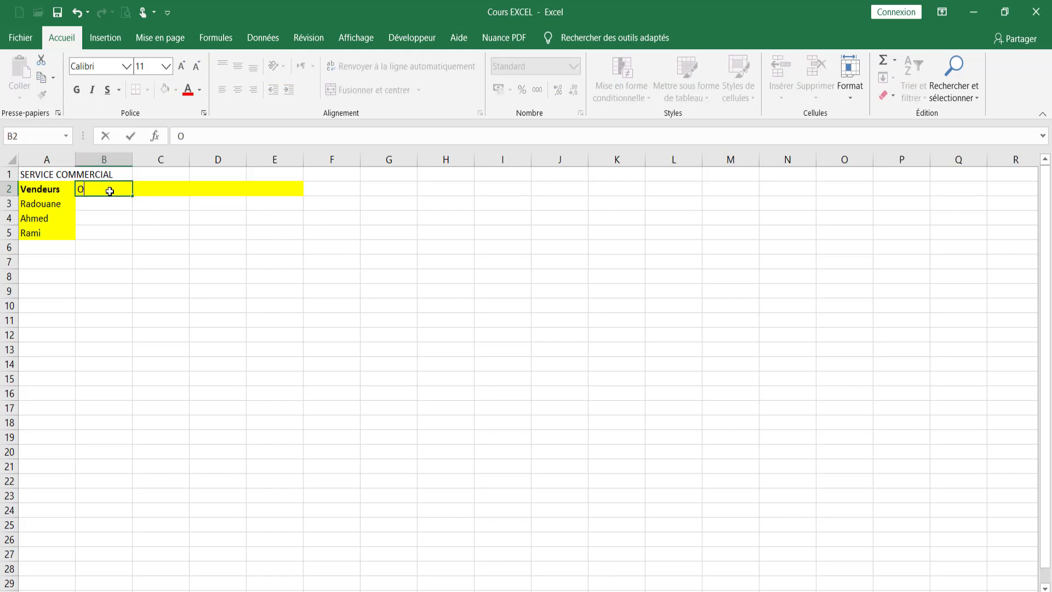
type("bjectif")
left_click(169, 195)
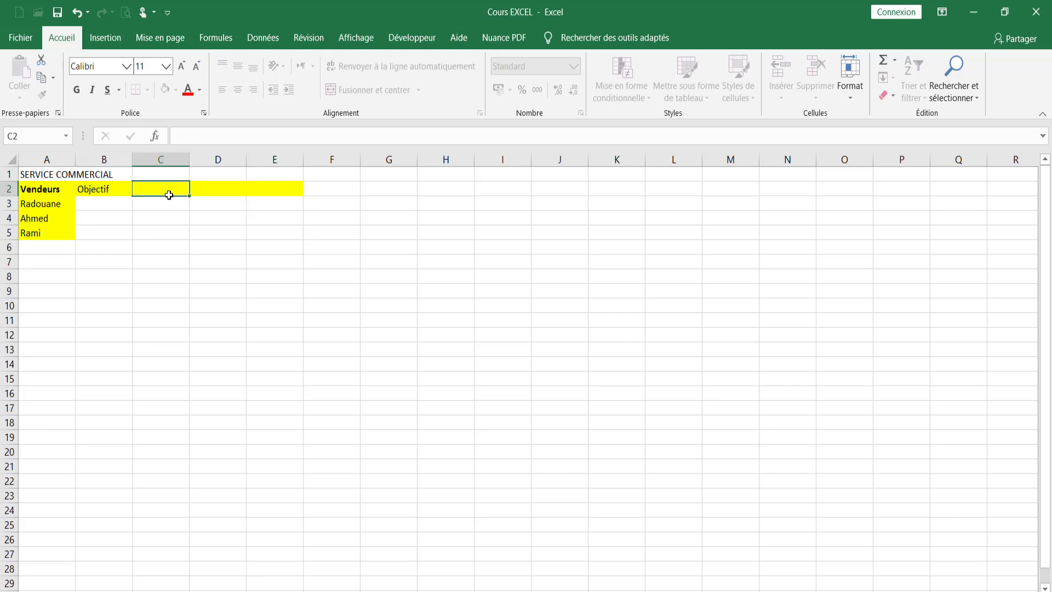
type("Réal")
type("isation")
left_click(197, 197)
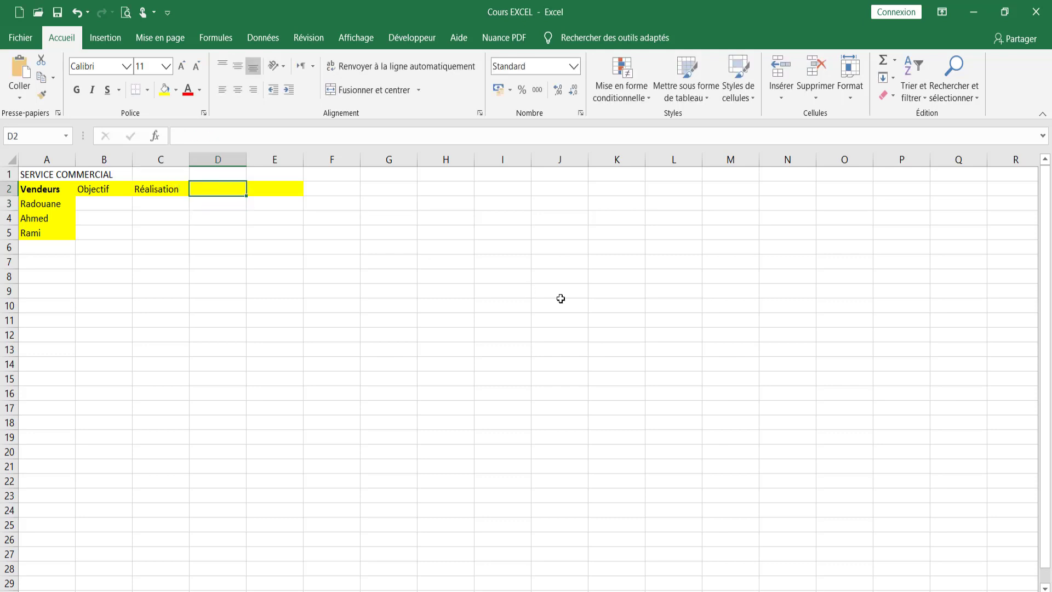
type("Taux")
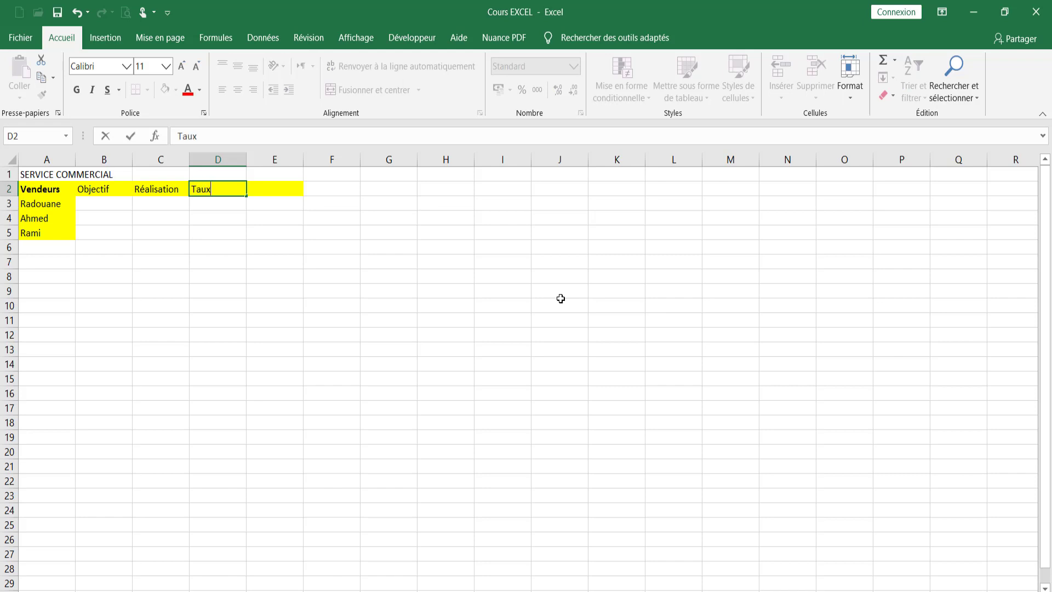
left_click(264, 227)
left_click(267, 176)
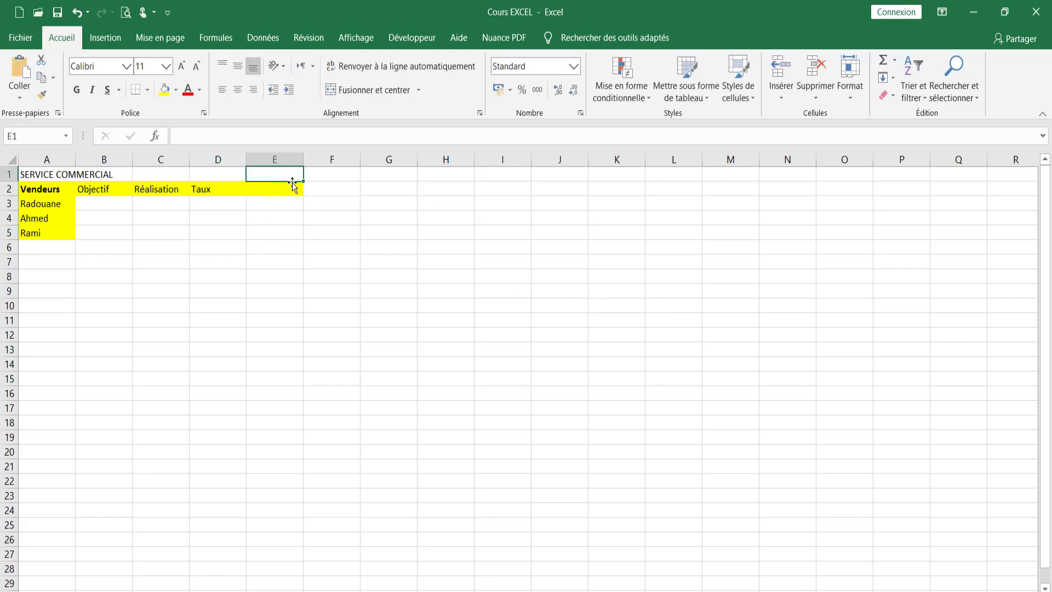
left_click_drag(304, 181, 274, 195)
left_click(218, 192)
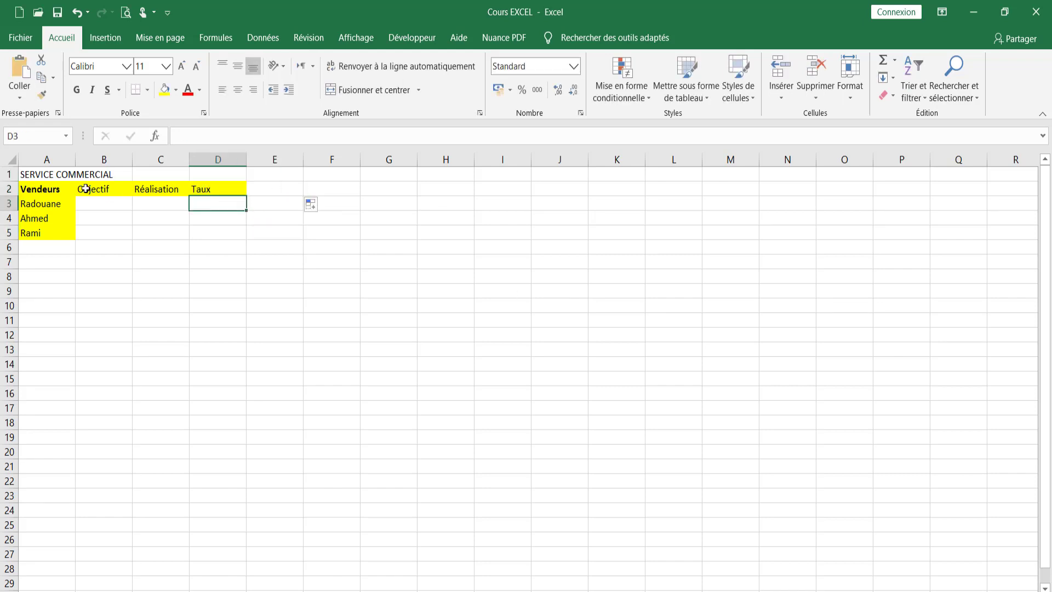
Step: Bold the B2:D2 headers and give B3:D5 grey outline and inside borders
left_click_drag(94, 190, 197, 189)
left_click(76, 89)
mouse_move(115, 204)
left_mouse_down()
mouse_move(231, 243)
mouse_move(234, 228)
left_mouse_up()
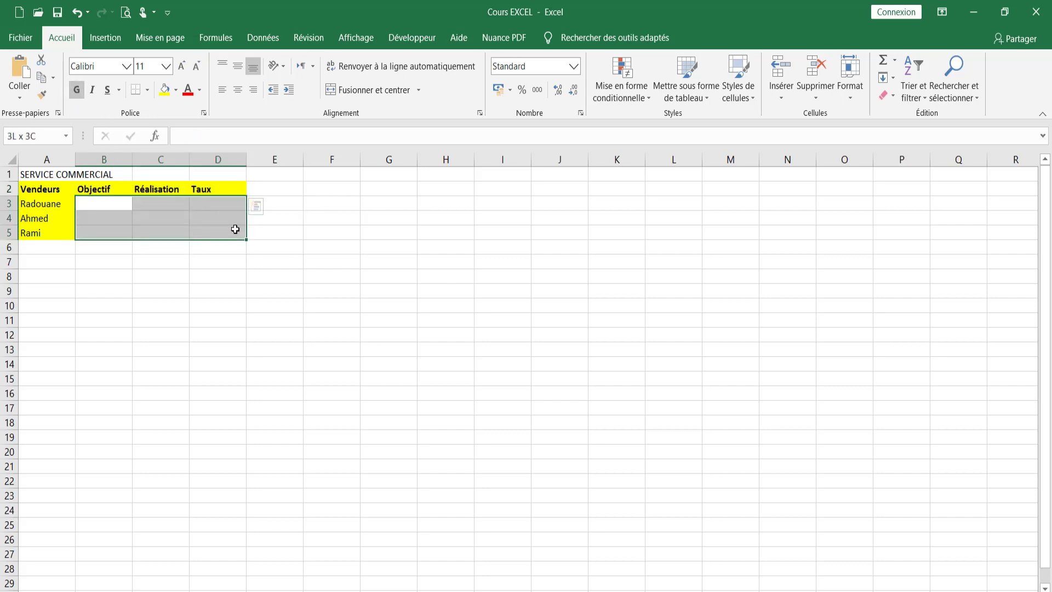
right_click(184, 223)
left_click(285, 510)
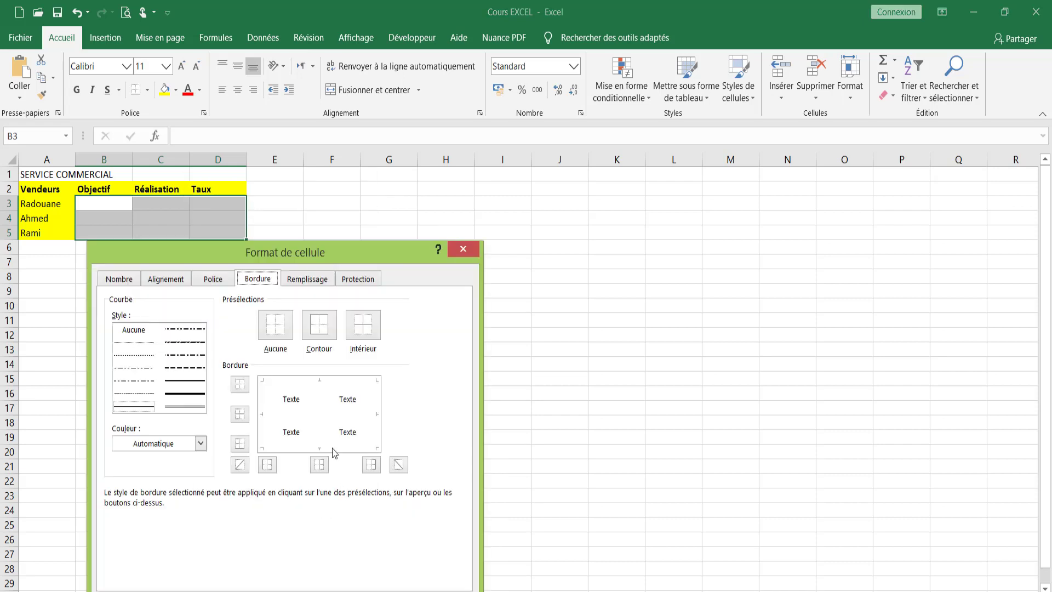
left_click(200, 444)
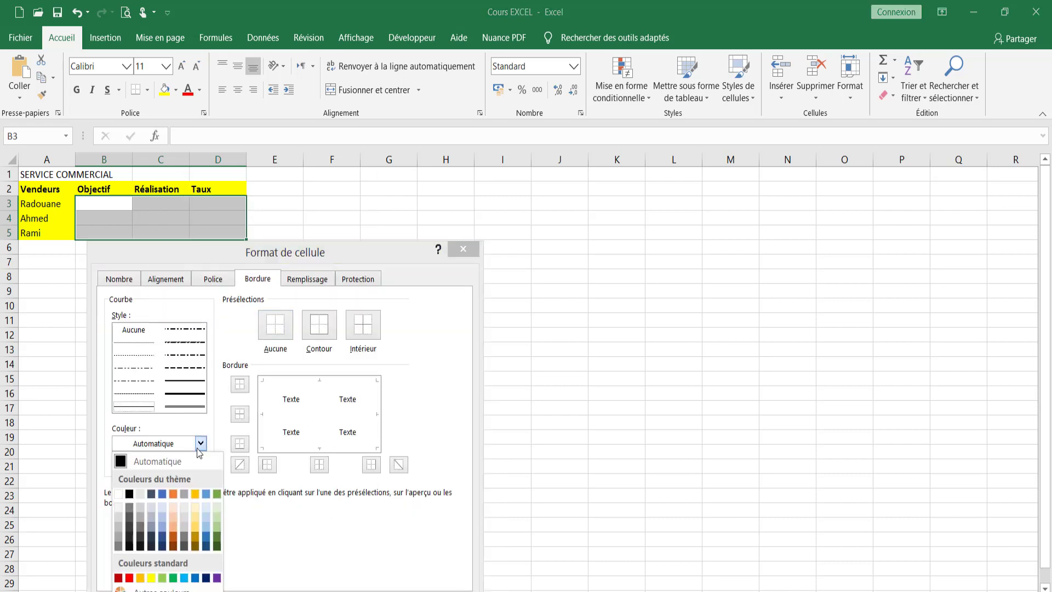
left_click(118, 532)
left_click(319, 324)
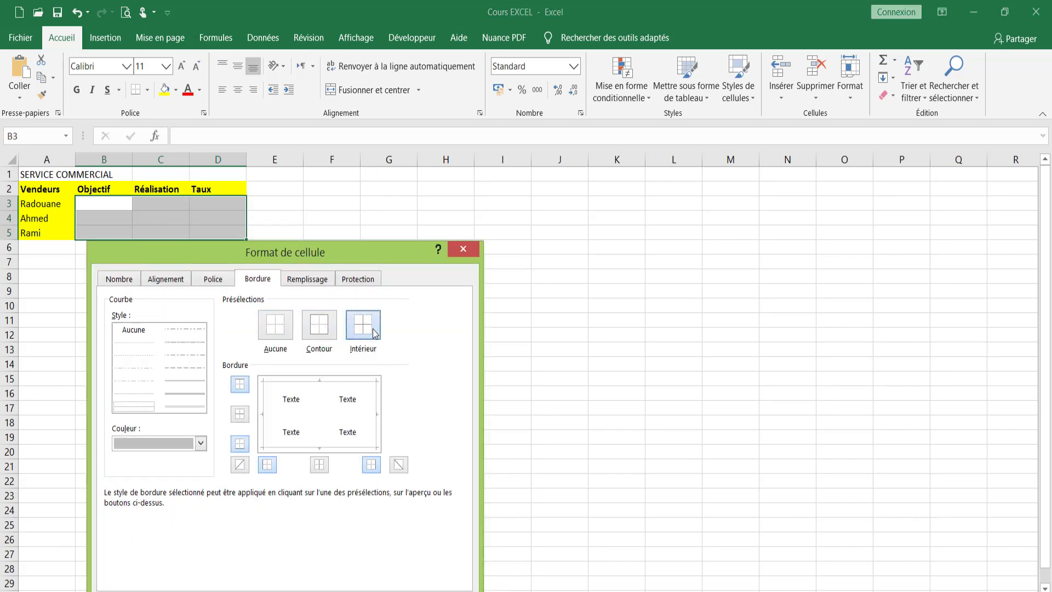
left_click(363, 325)
key("Return")
Step: Select B3, the first seller's Objectif cell
left_click(108, 191)
left_click(103, 214)
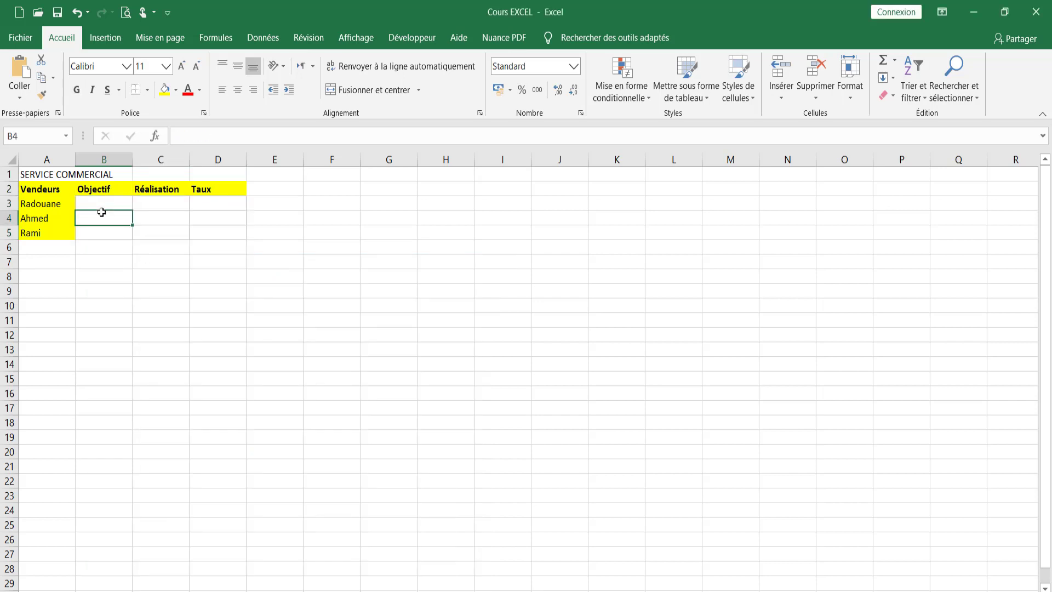
left_click(104, 204)
Step: Enter the targets 1500, 1450 and 1200 in B3:B5 and centre them
type("150")
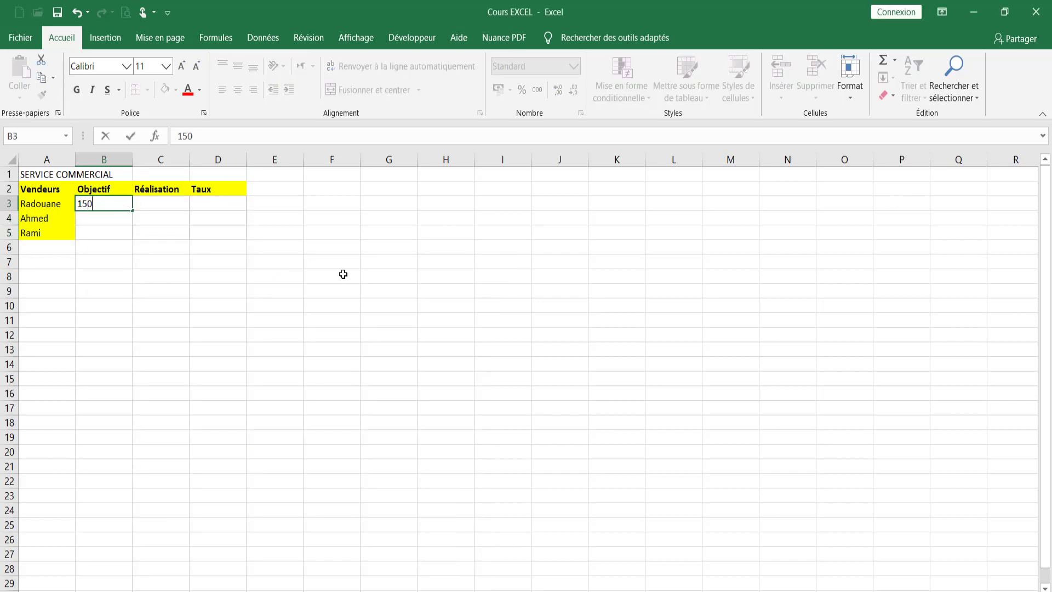
type("0")
key("Return")
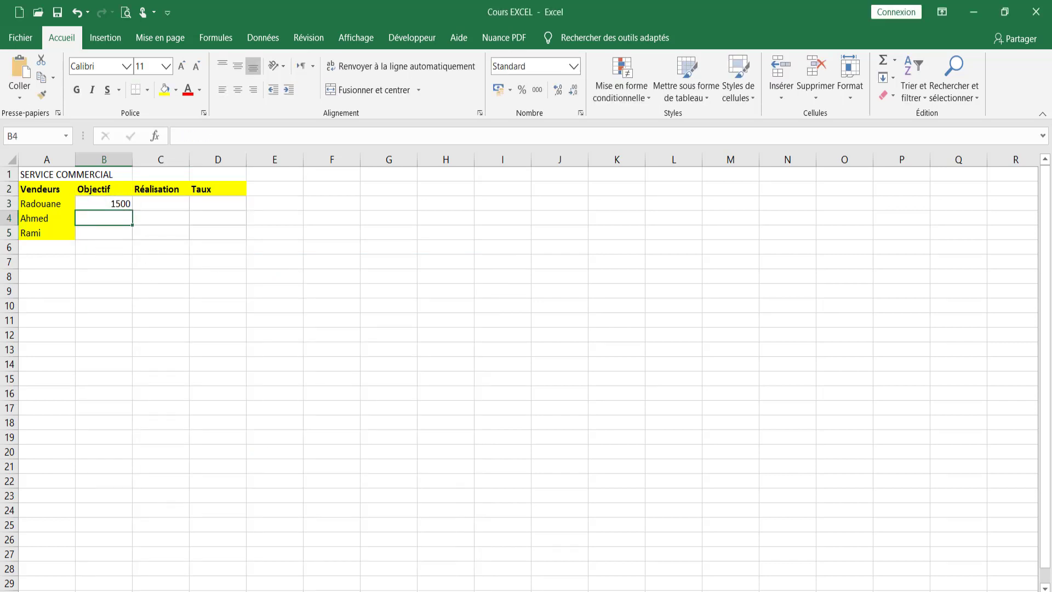
type("1450")
key("Return")
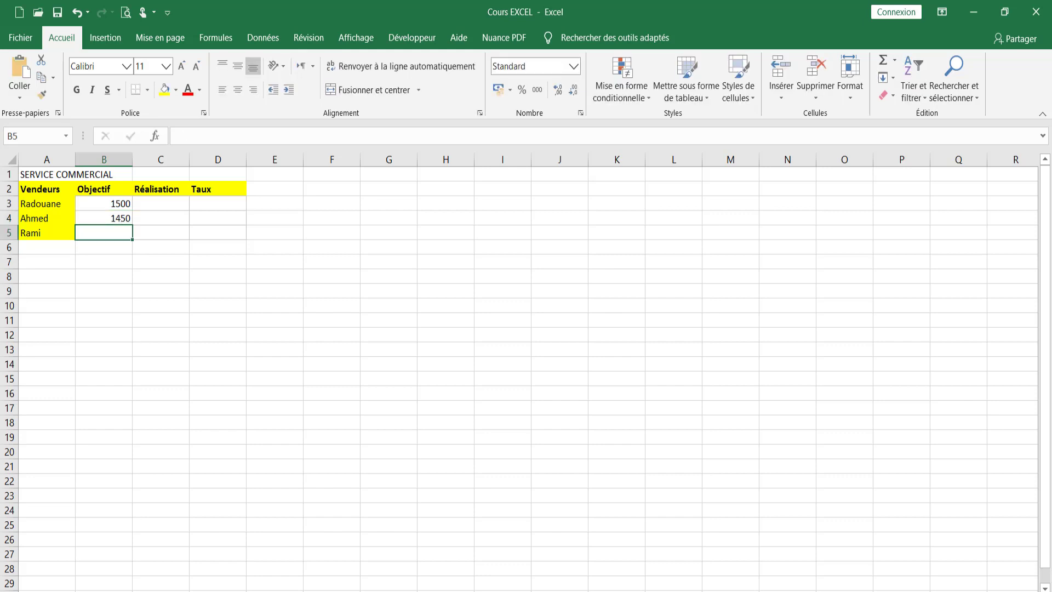
type("120")
key("Return")
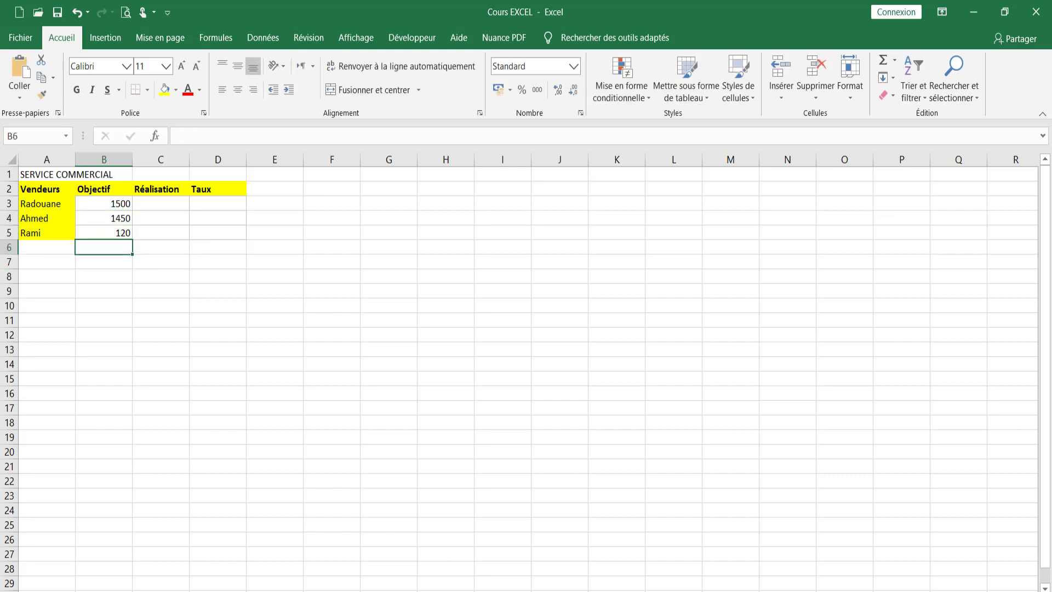
left_click(104, 233)
type("1200")
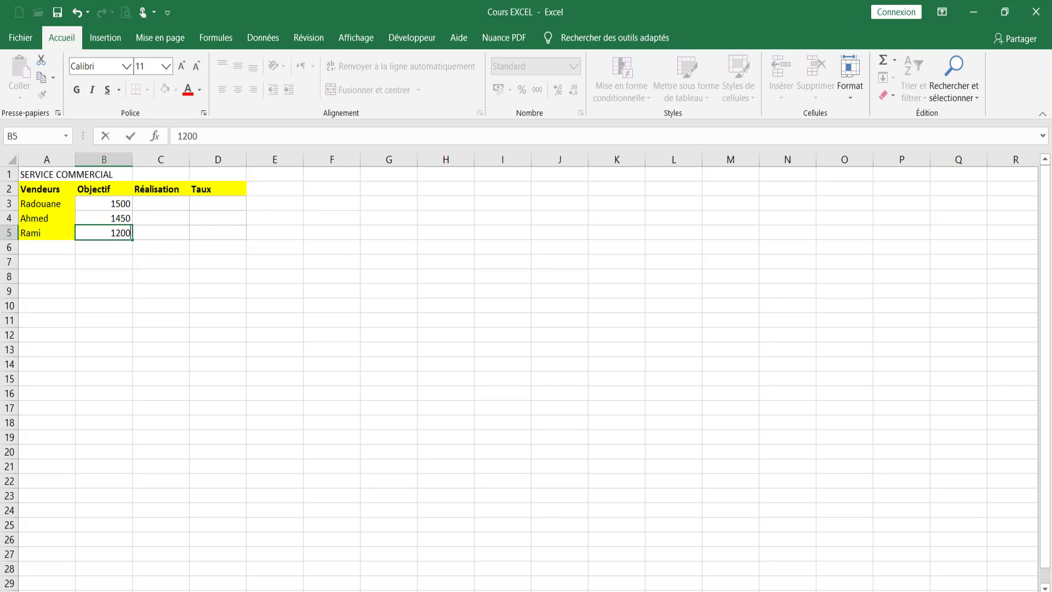
key("Return")
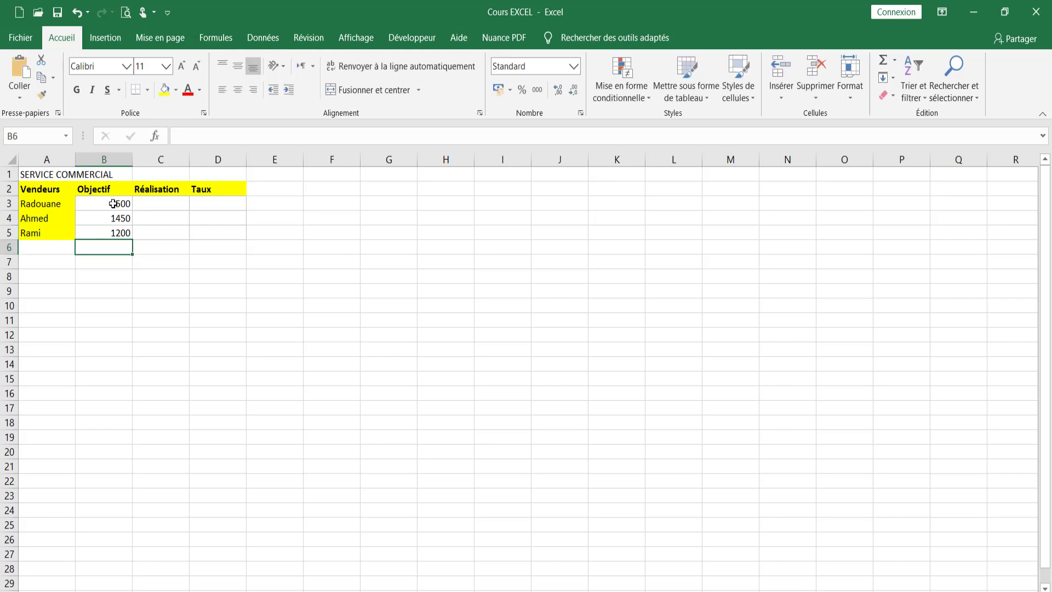
left_click_drag(113, 203, 112, 232)
left_click(237, 89)
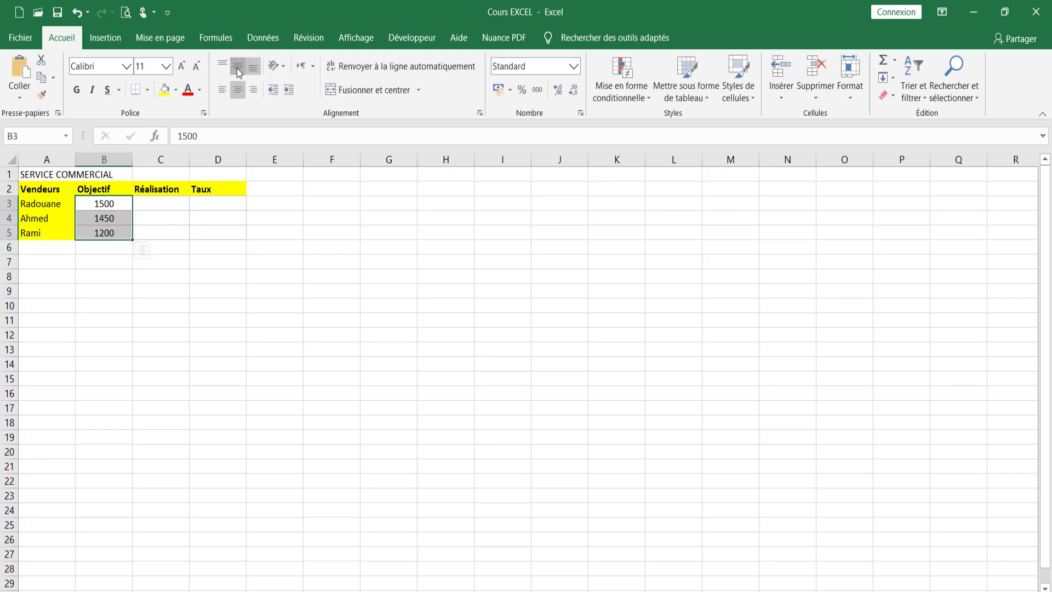
left_click(146, 206)
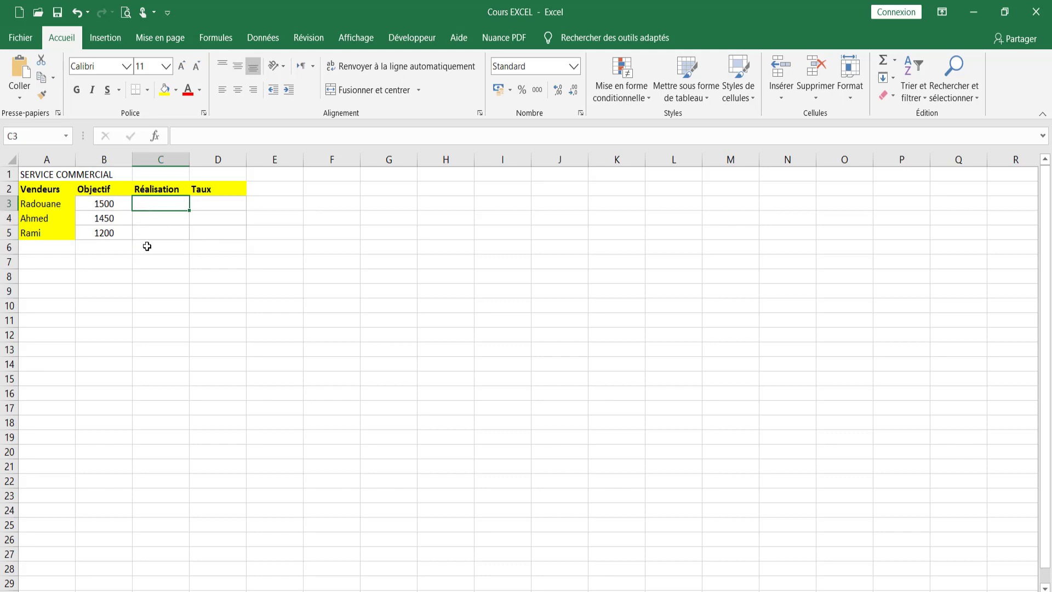
Step: Put a thick outside border around the header row A2:D2
left_click_drag(64, 192, 219, 189)
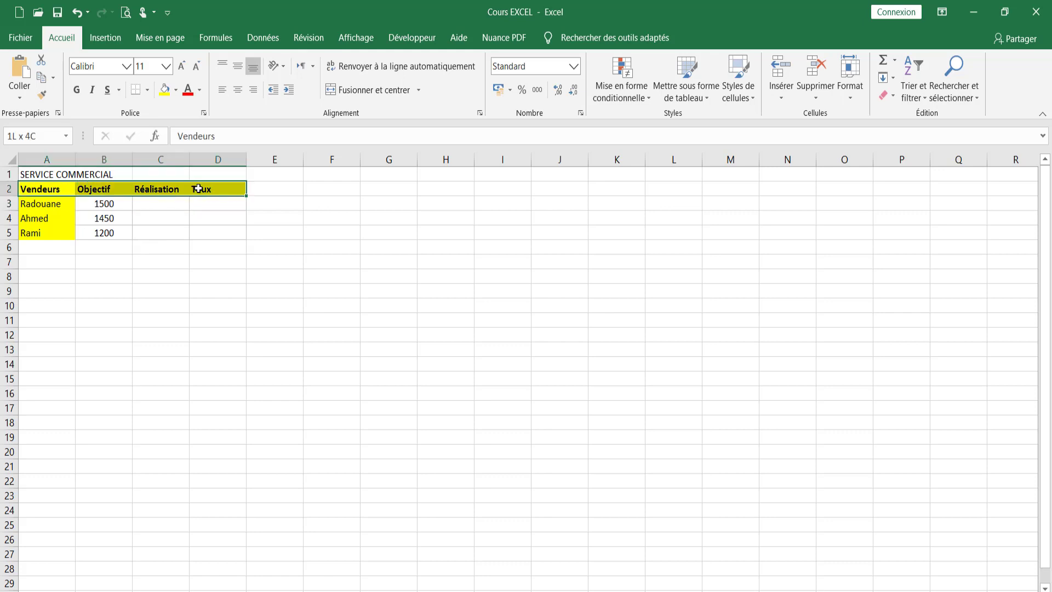
left_click(148, 91)
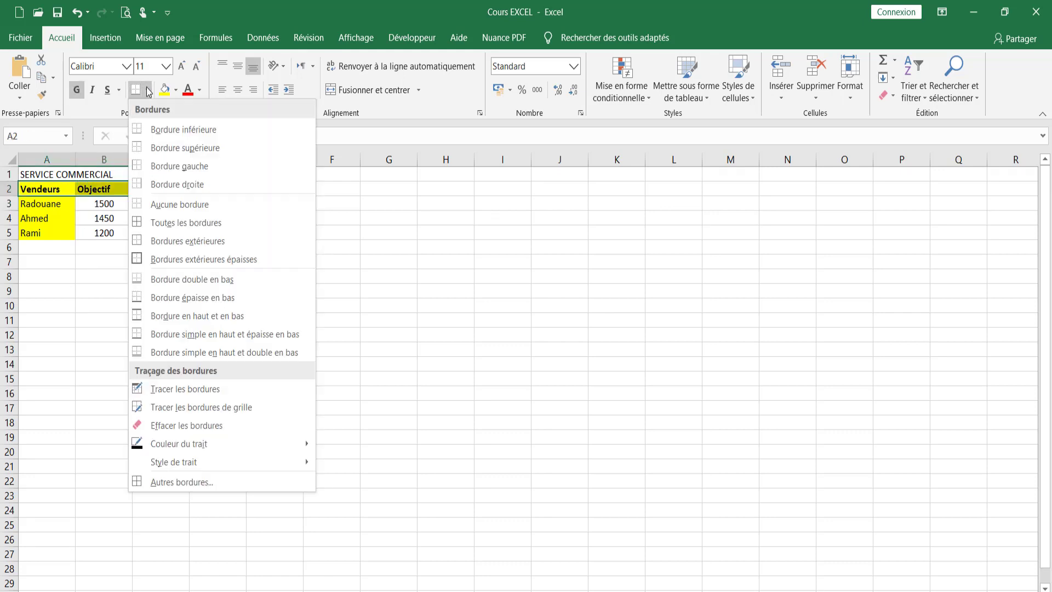
left_click(153, 259)
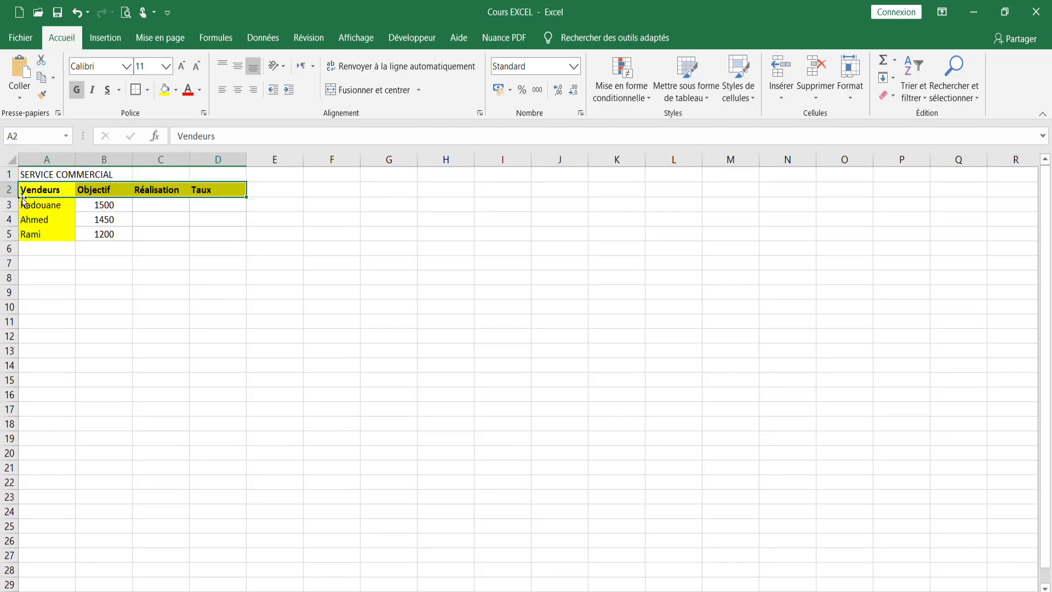
left_click_drag(47, 192, 47, 234)
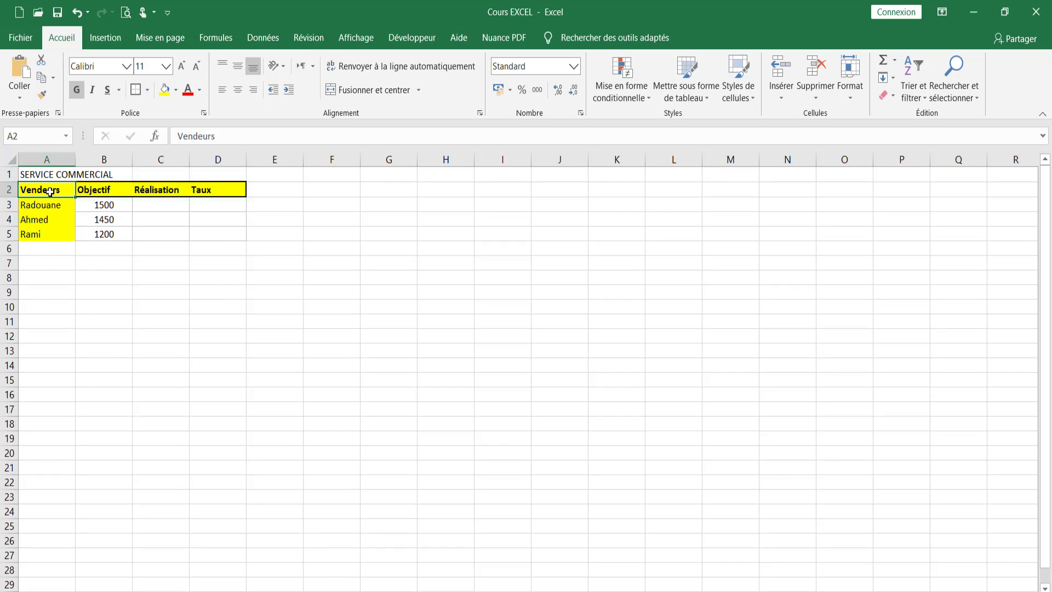
Step: Apply a thick outside border to the seller names A2:A5
left_click(136, 89)
left_click(161, 234)
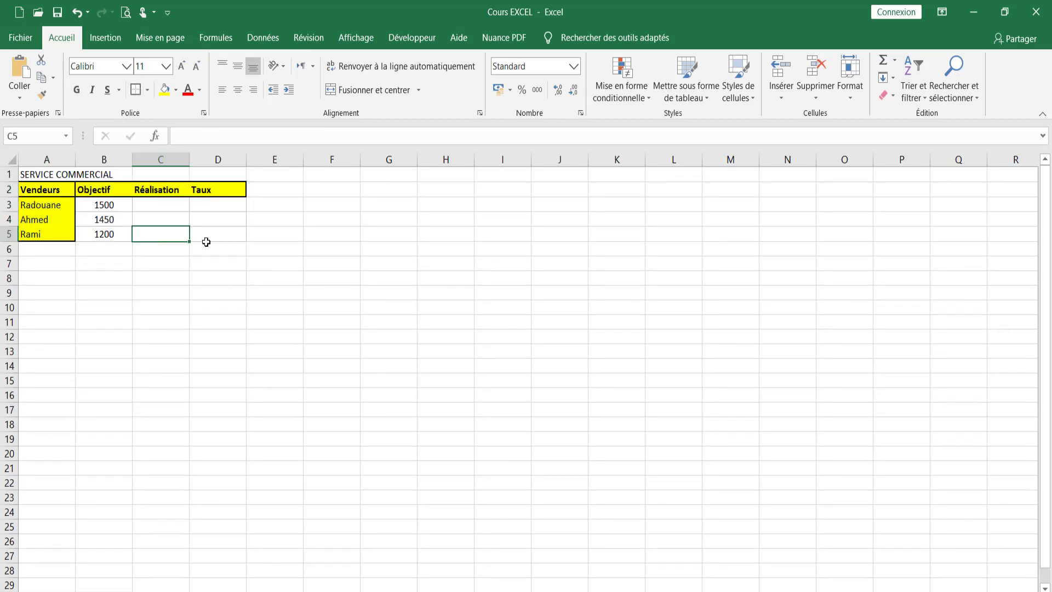
left_click(146, 205)
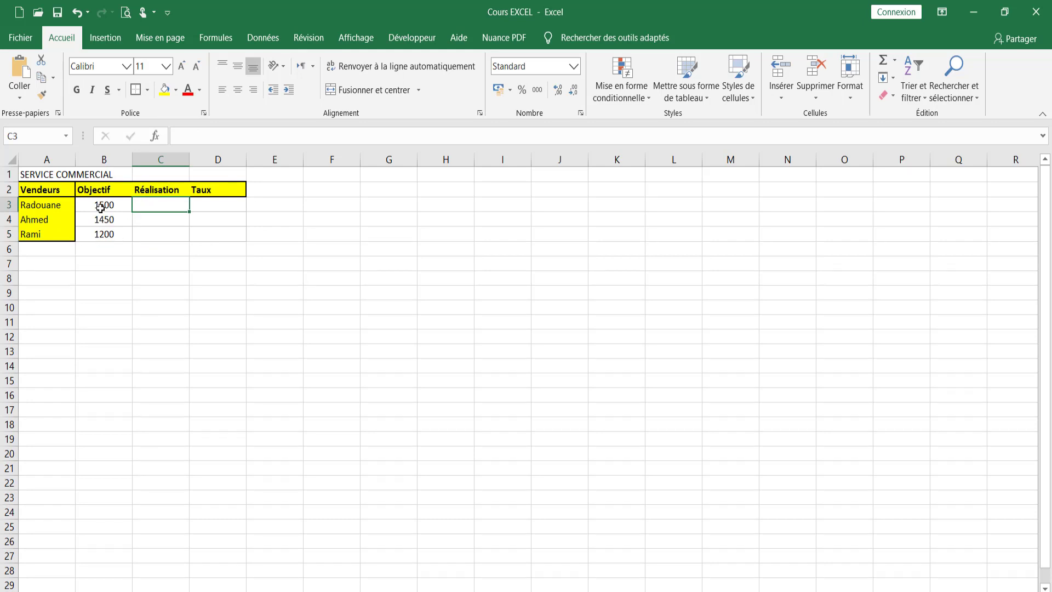
Step: Add grey middle, right and bottom borders to the value cells B3:D5
left_click_drag(100, 207, 223, 235)
right_click(224, 235)
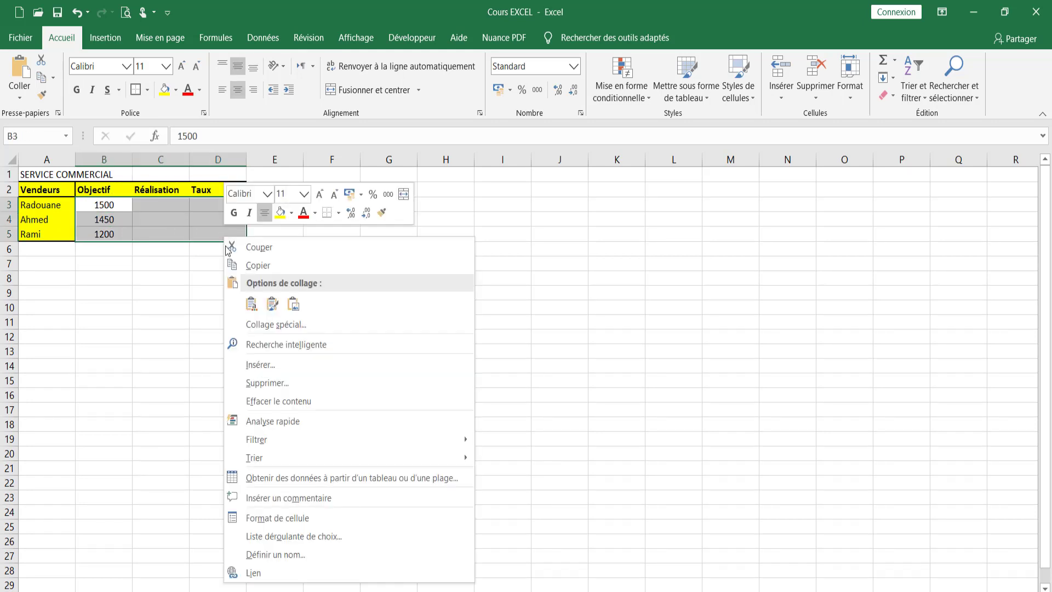
left_click(321, 519)
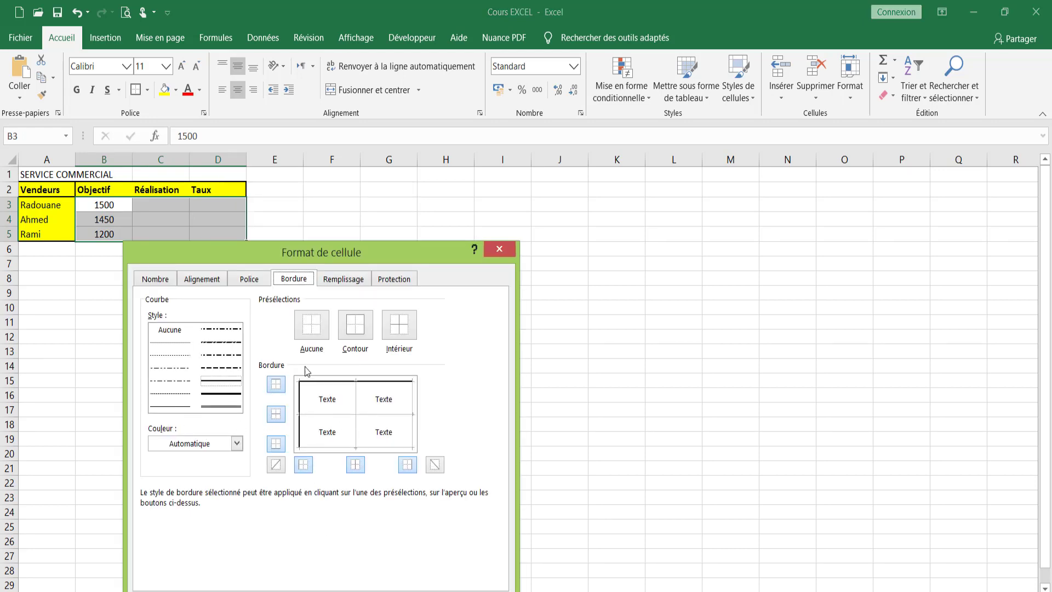
left_click(237, 443)
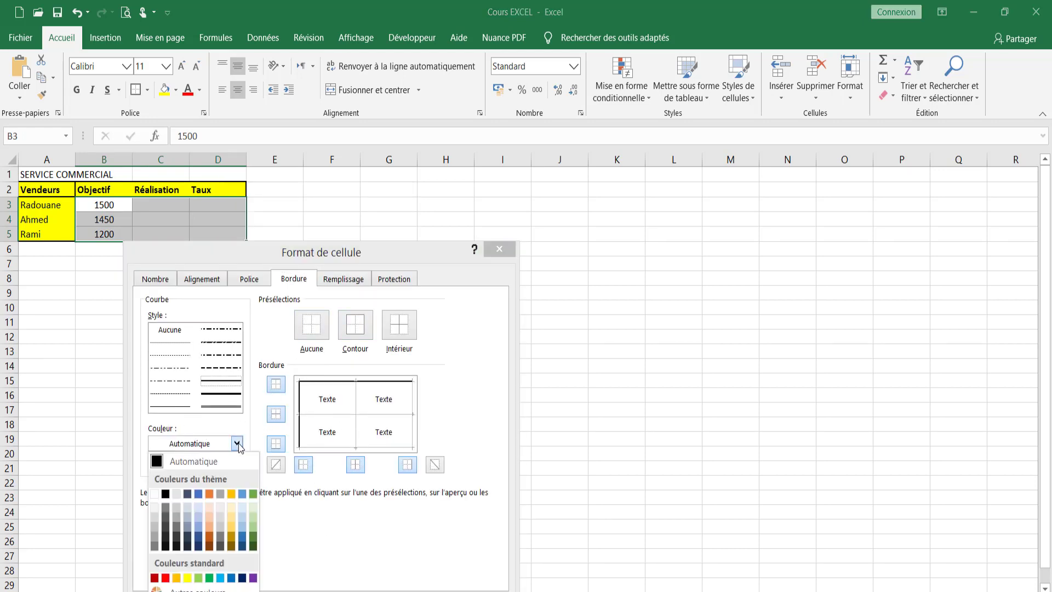
left_click(153, 551)
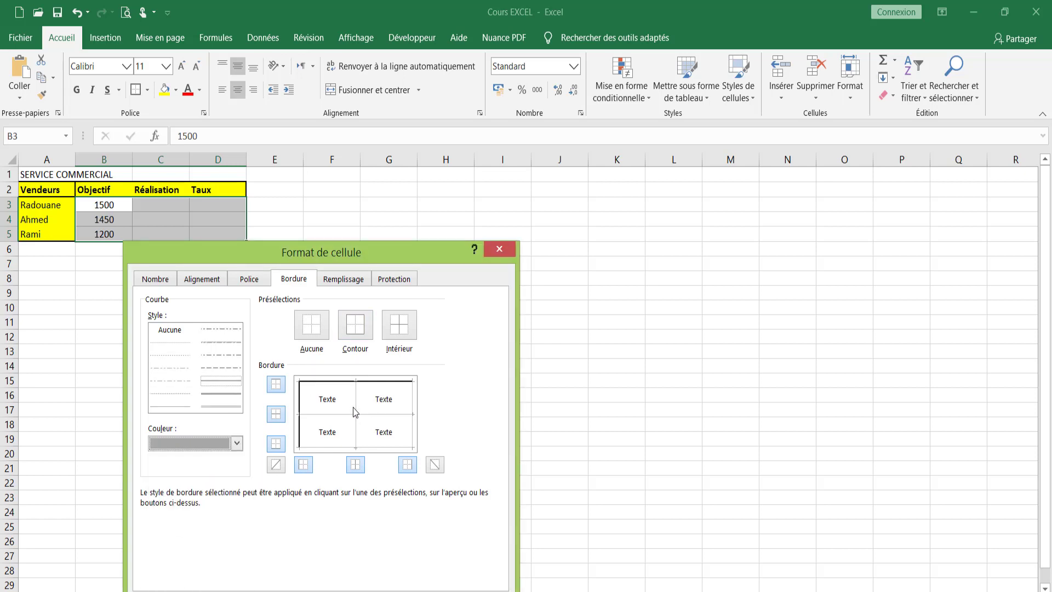
left_click(383, 415)
left_click(414, 438)
left_click(400, 448)
key("Return")
left_click(312, 366)
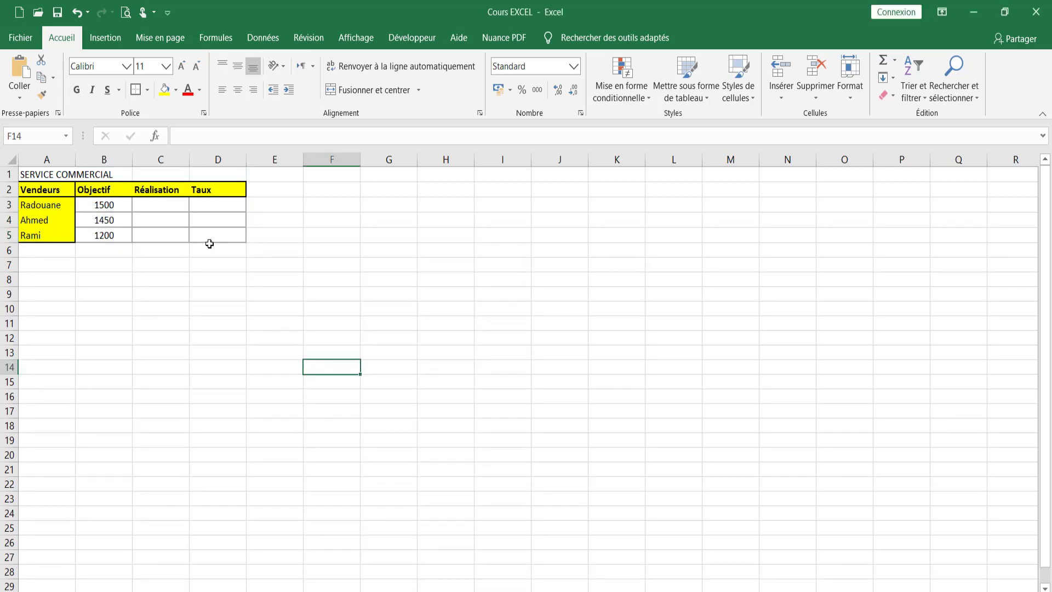
Step: Enter 450, 560 and 800 in the Réalisation cells C3:C5
left_click(166, 200)
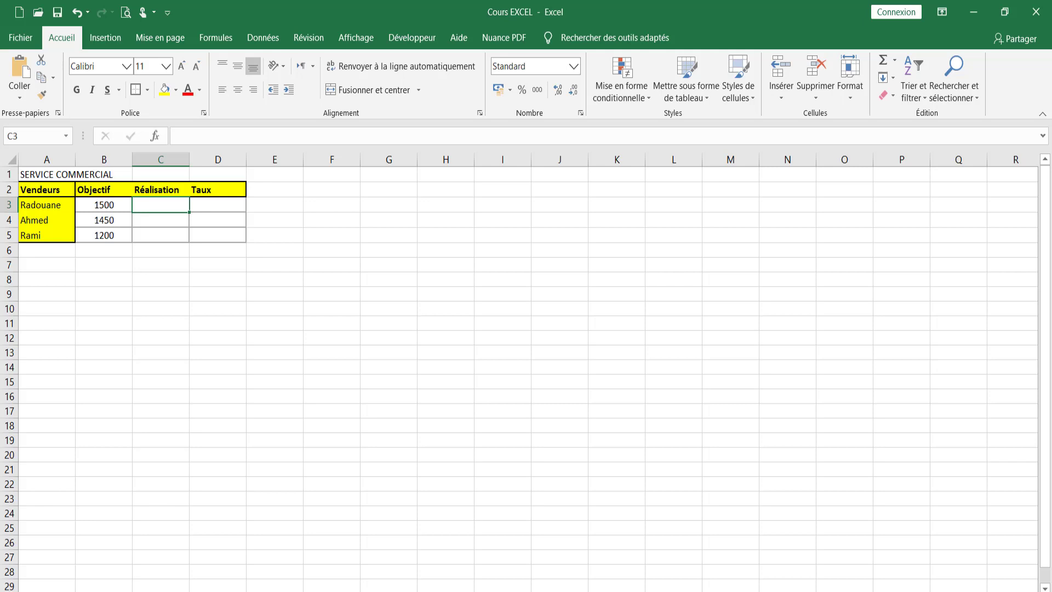
type("45")
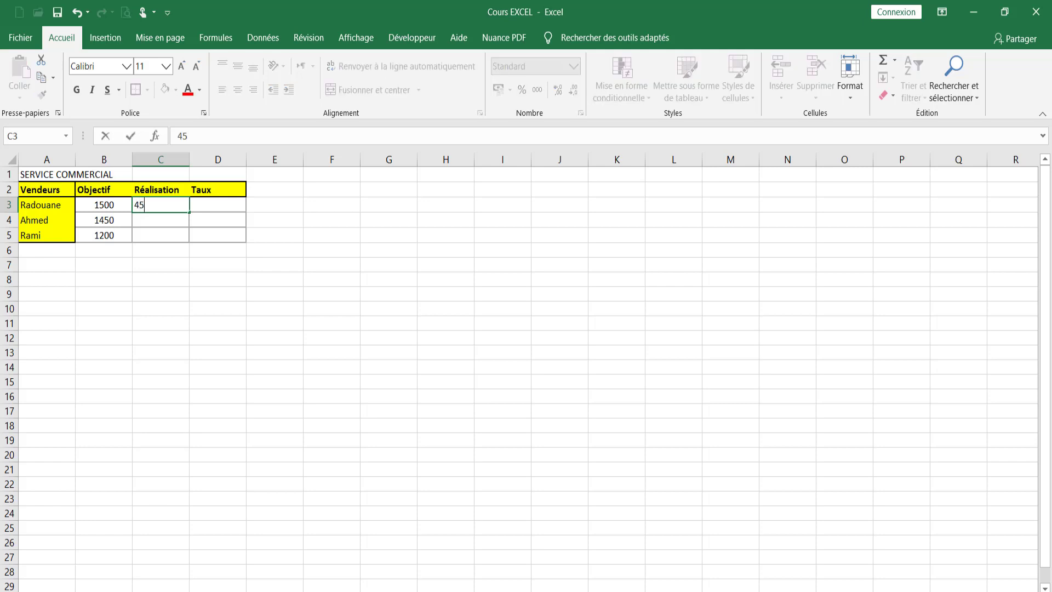
type("0")
key("Return")
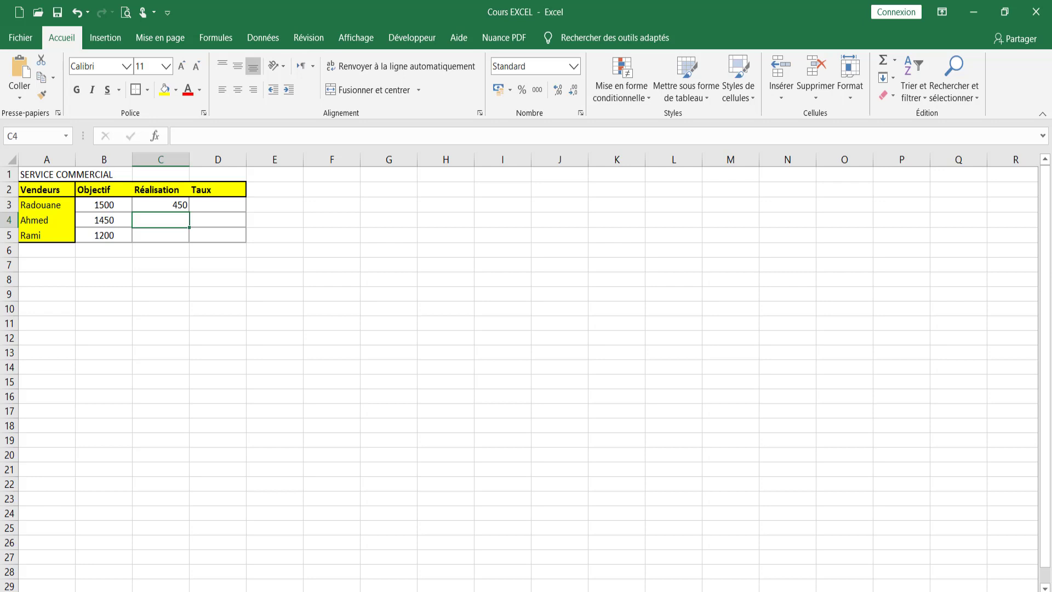
type("56")
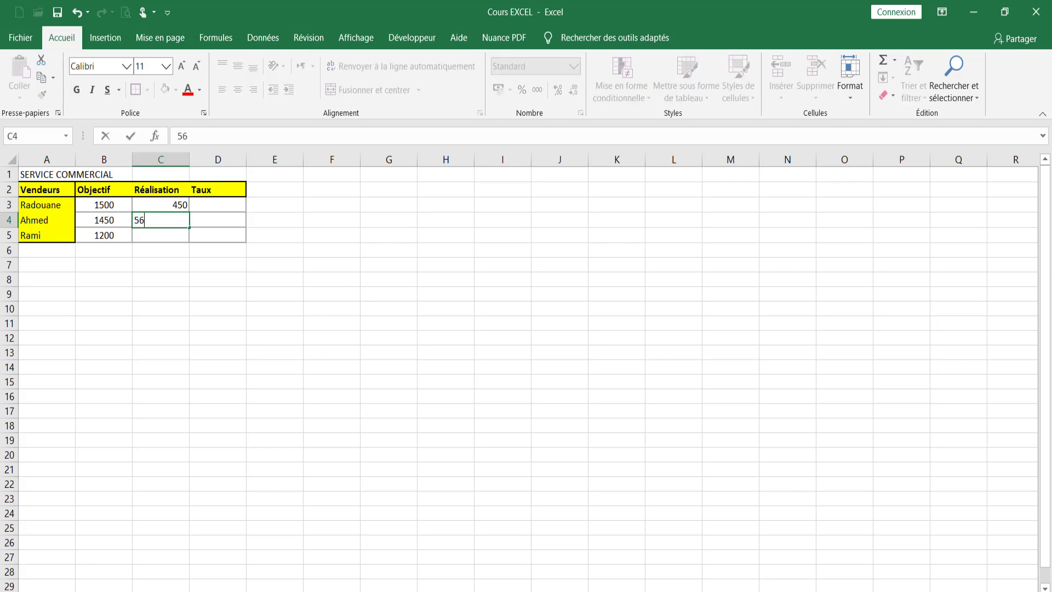
type("0")
key("Return")
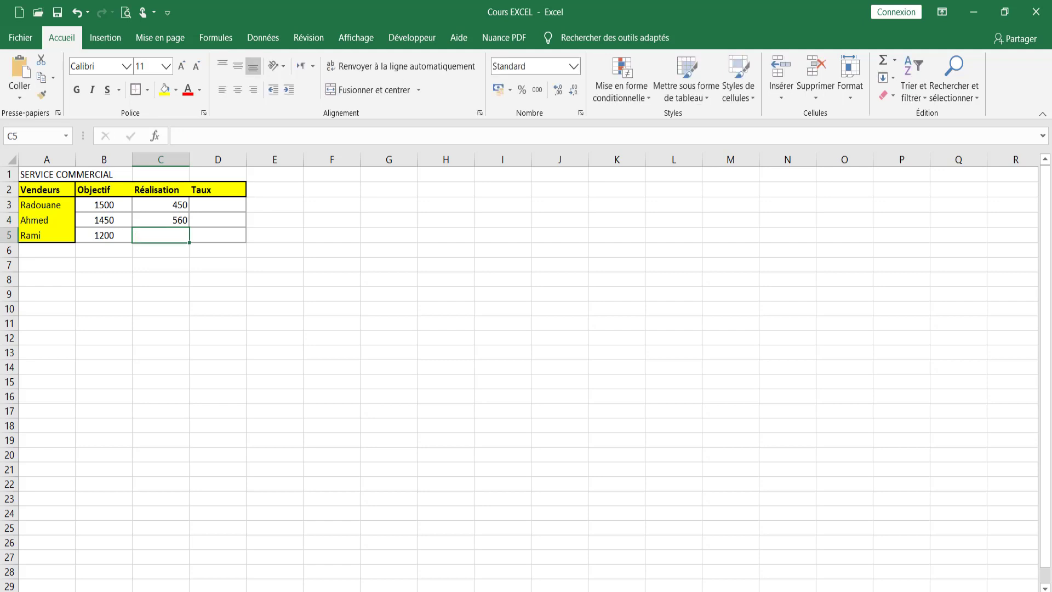
type("800")
key("Return")
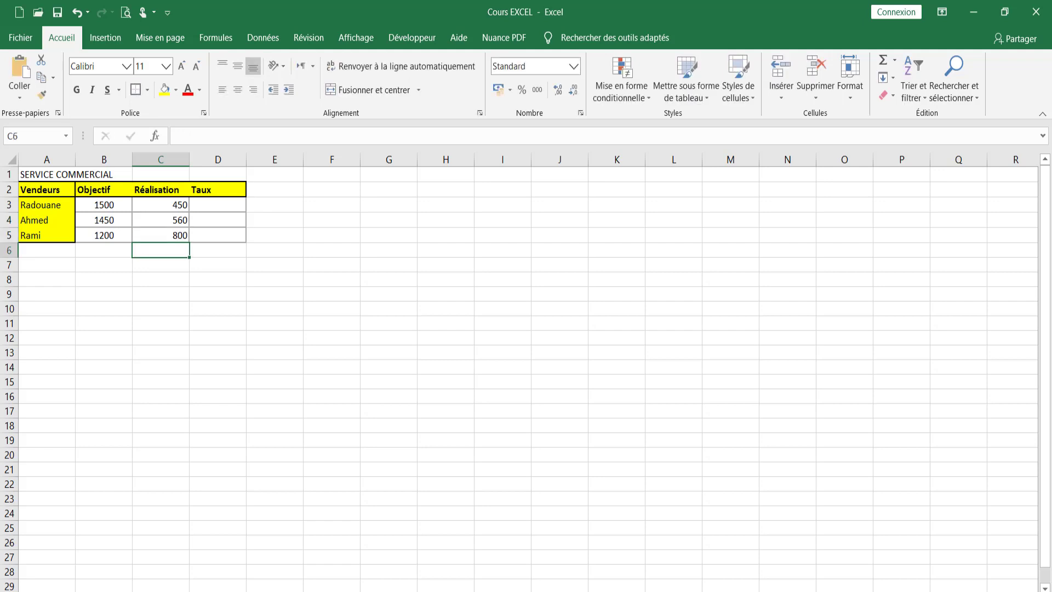
Step: Enter the rate formula =+C3/B3 in D3
left_click(218, 209)
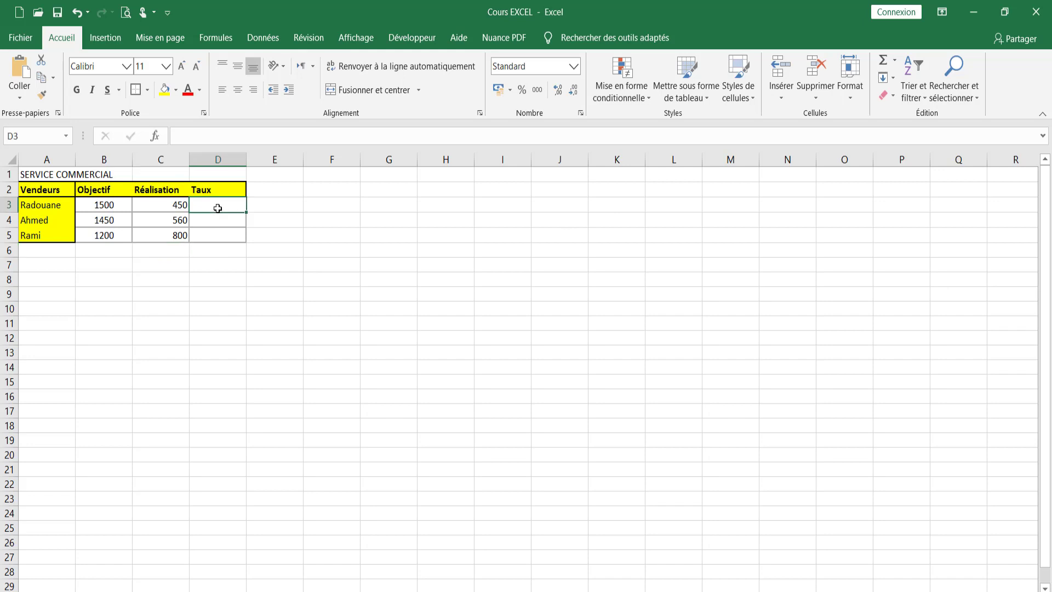
type("+")
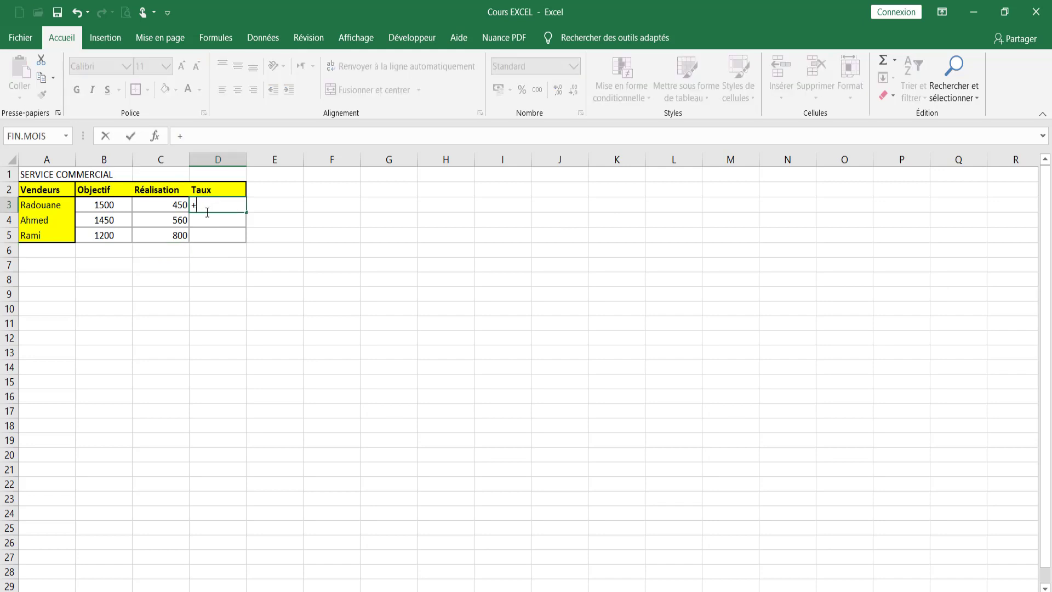
type("1-")
key("BackSpace")
key("BackSpace")
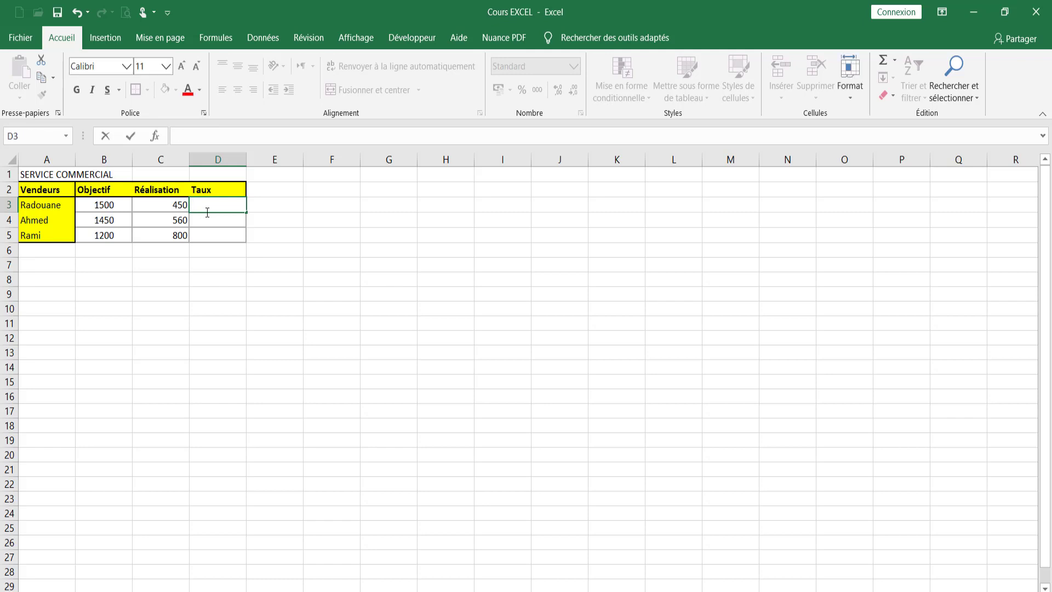
left_click(171, 202)
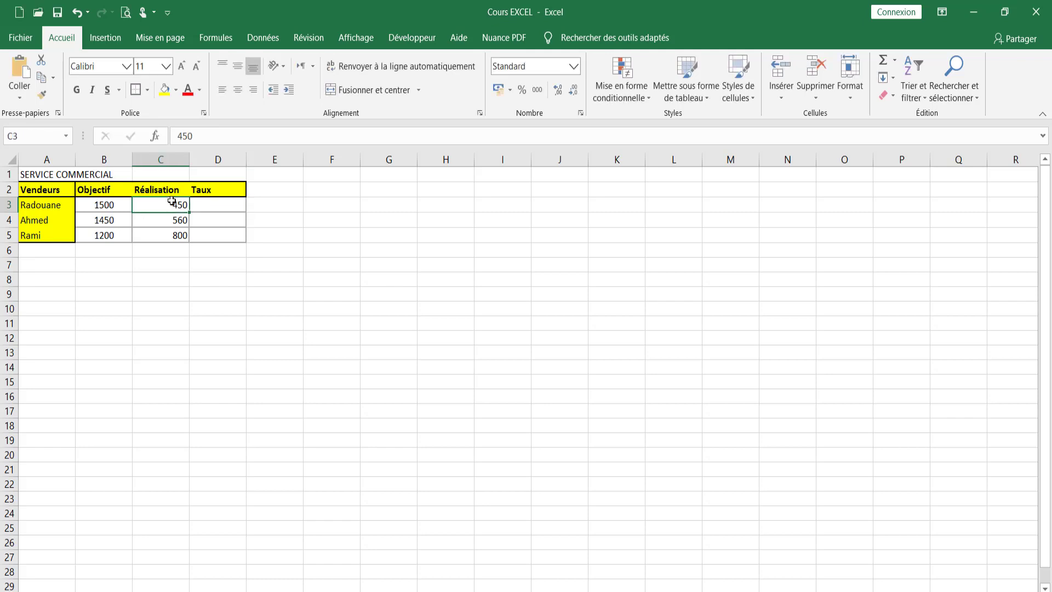
left_click(219, 205)
type("+")
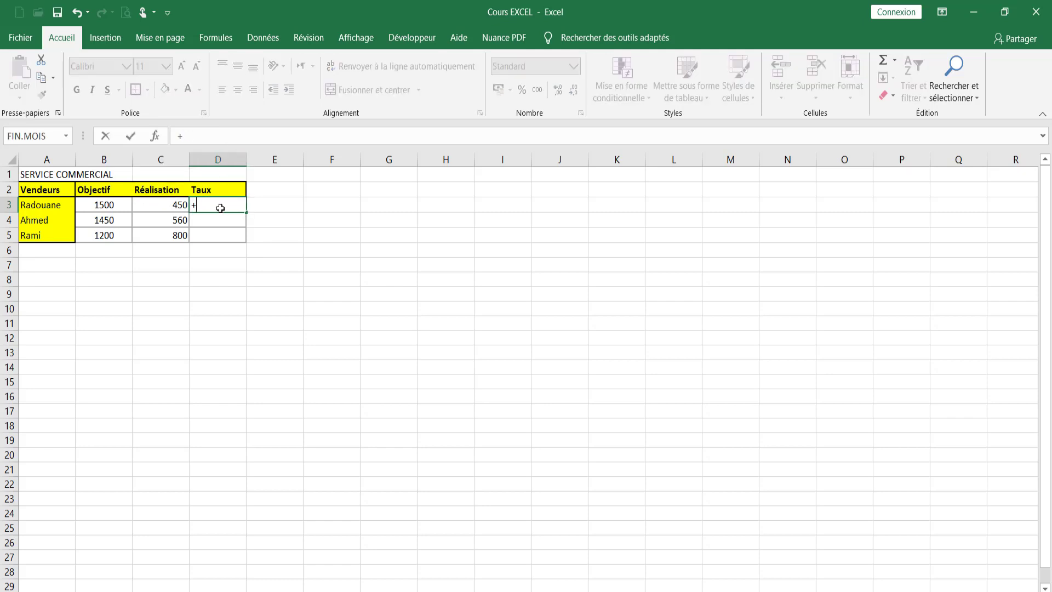
left_click(177, 203)
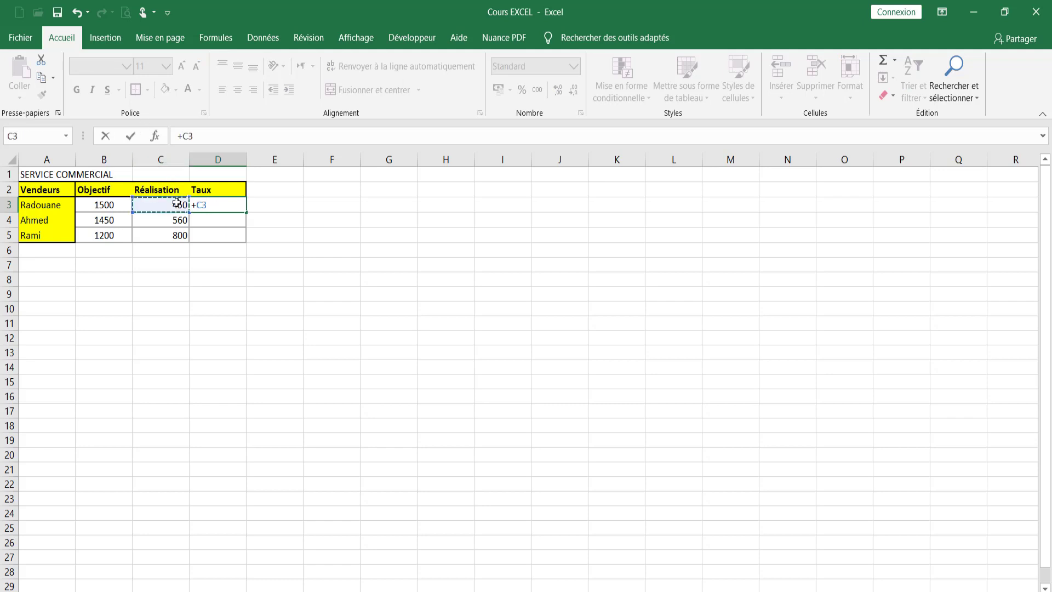
type("/")
left_click(125, 207)
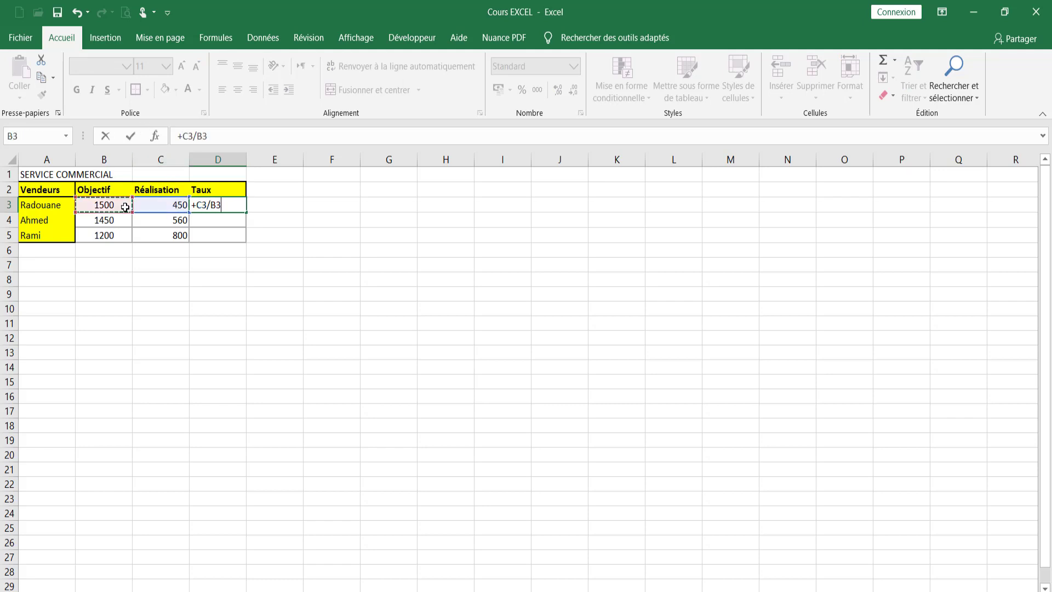
key("Return")
Step: Format the rates as bold, centred, enlarged percentages and fill the formula down to D5
left_click_drag(205, 207, 215, 236)
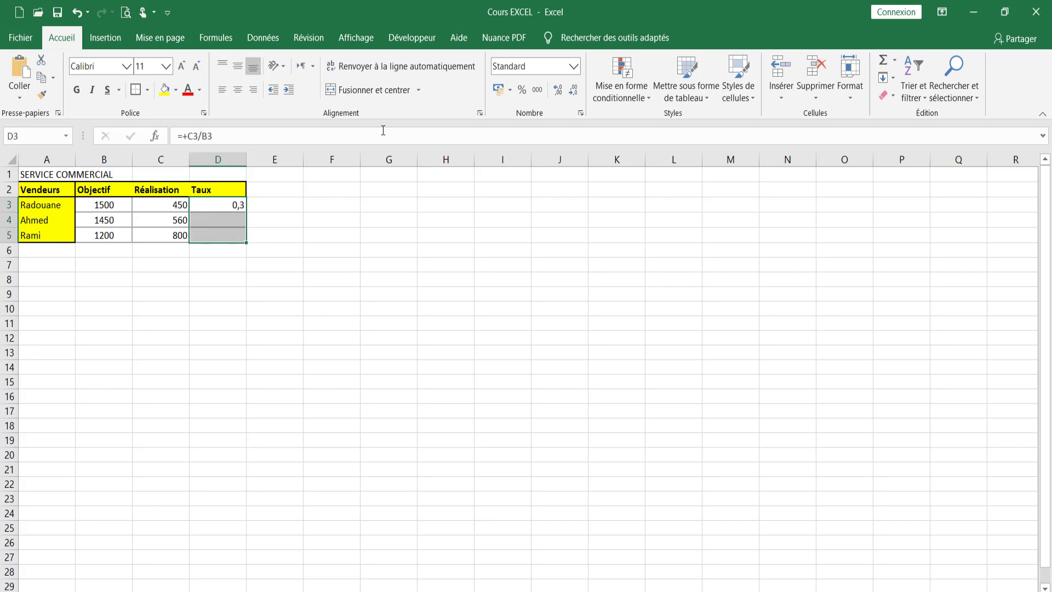
left_click(523, 92)
left_click(238, 91)
left_click(238, 66)
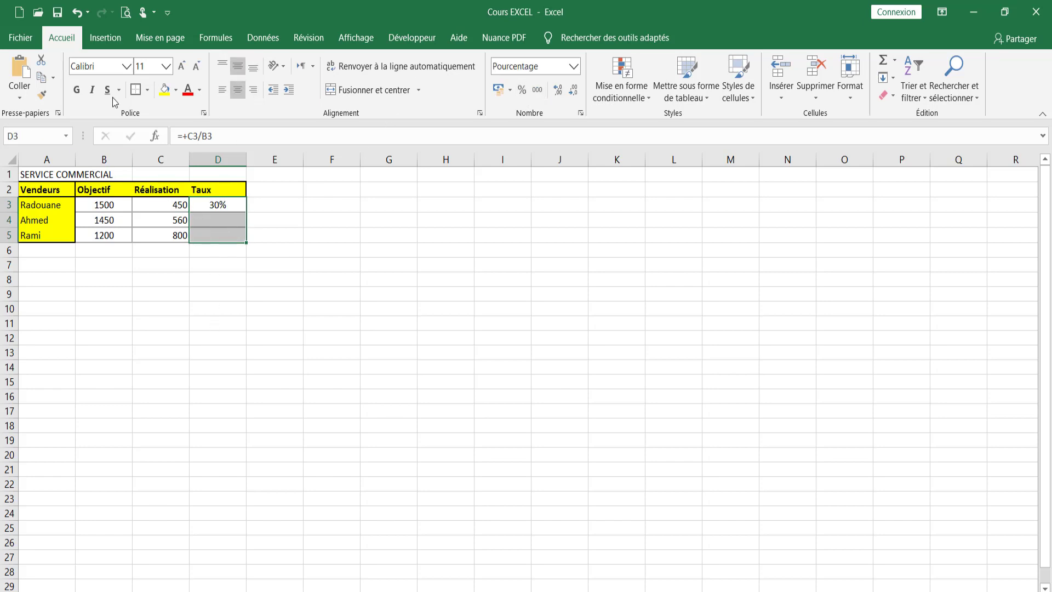
left_click(76, 94)
left_click(181, 68)
left_click(230, 280)
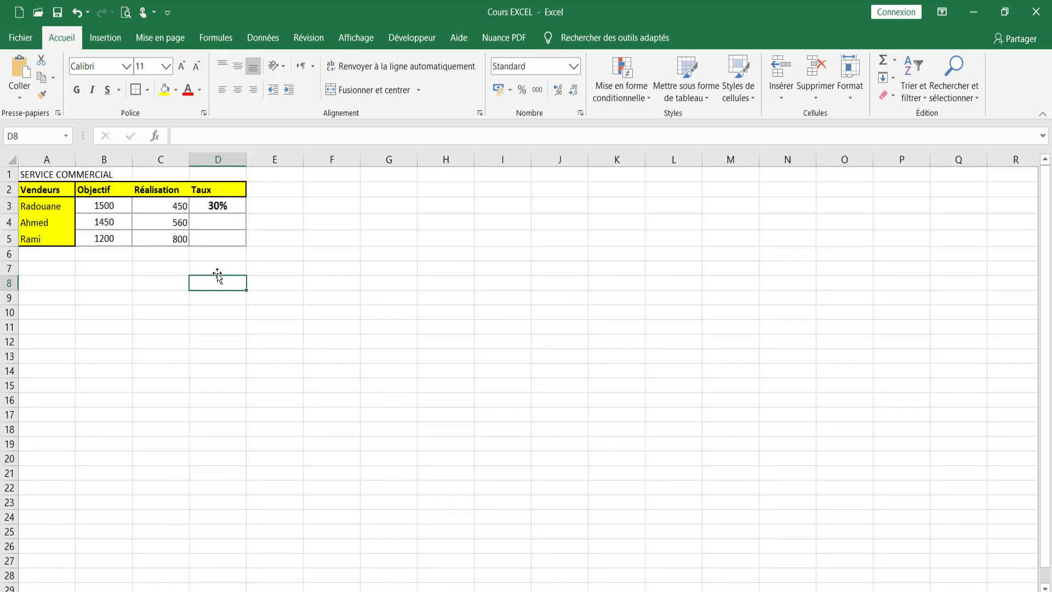
left_click(242, 213)
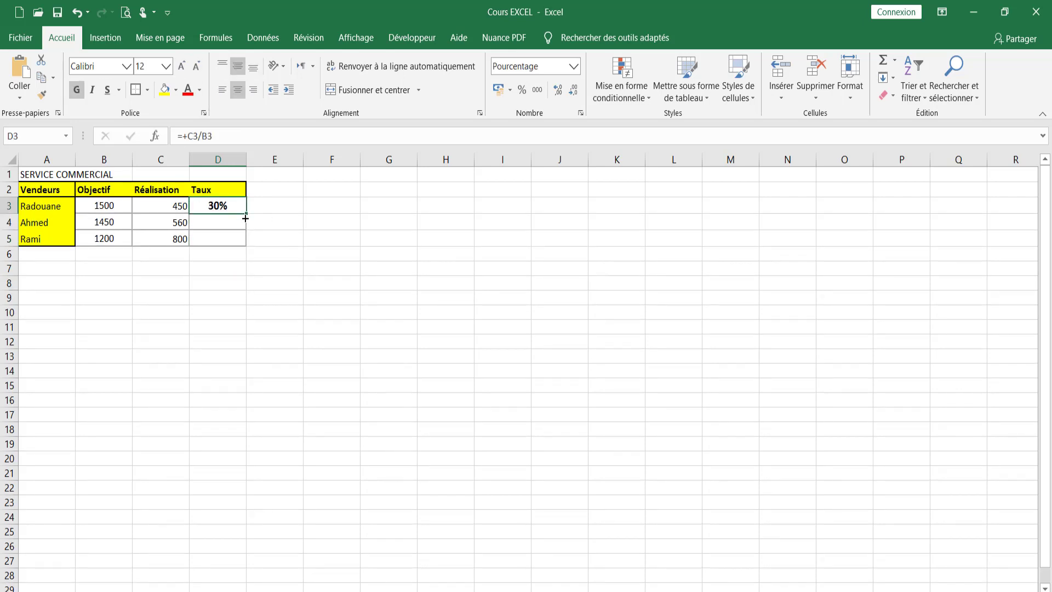
left_click_drag(246, 214, 246, 241)
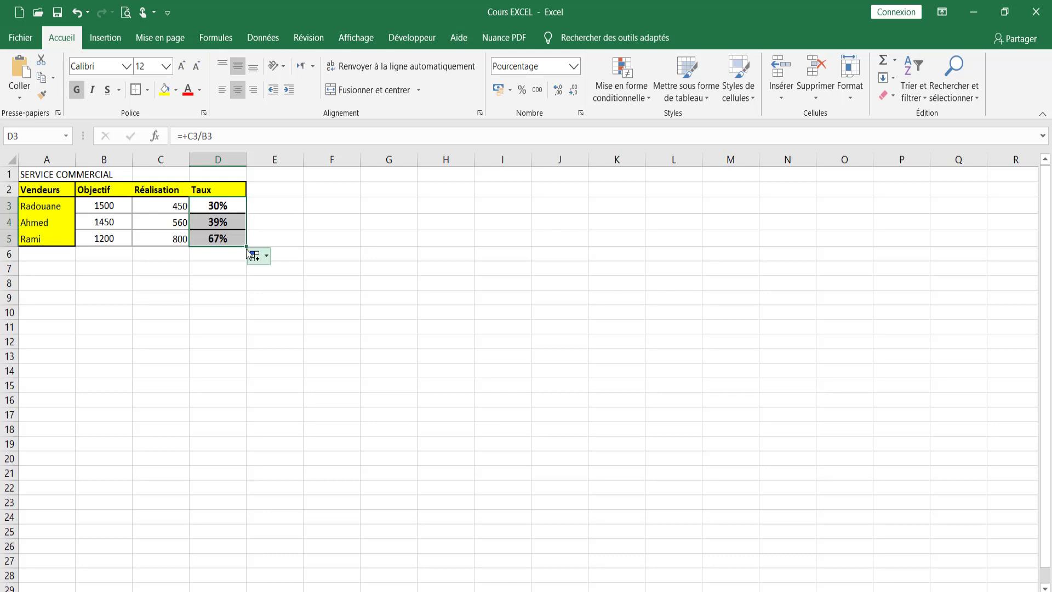
Step: Remove the top and bottom borders from D4 via Format de cellule
left_click(219, 221)
right_click(219, 221)
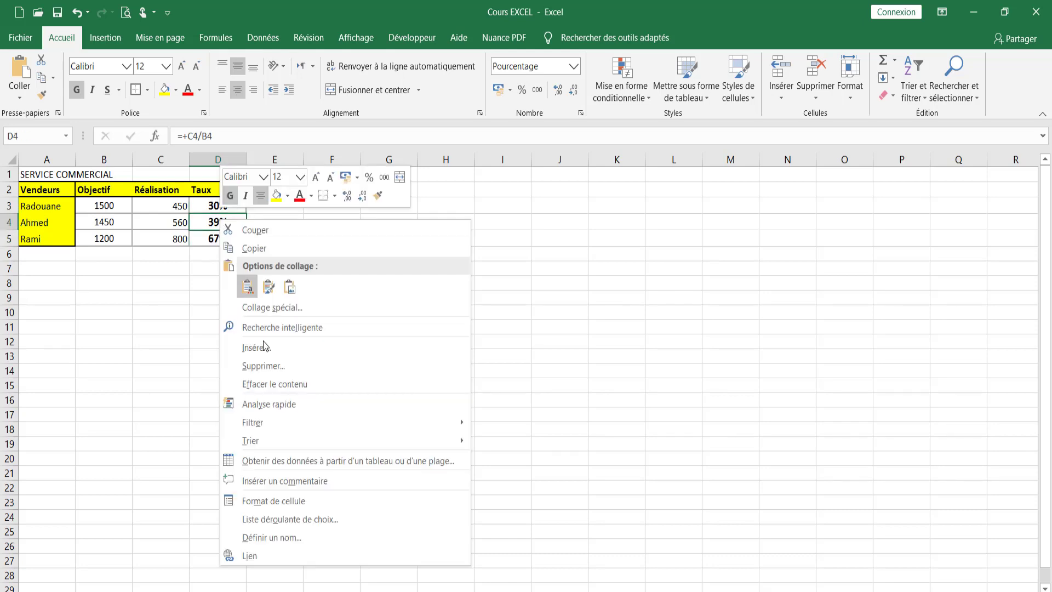
left_click(280, 497)
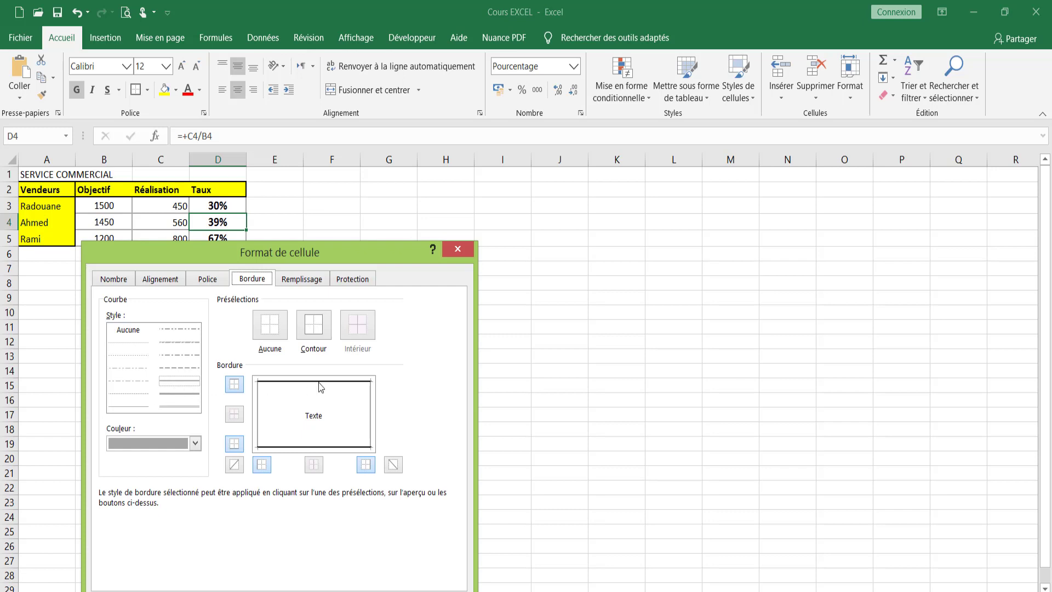
left_click(319, 383)
left_click(329, 447)
key("Return")
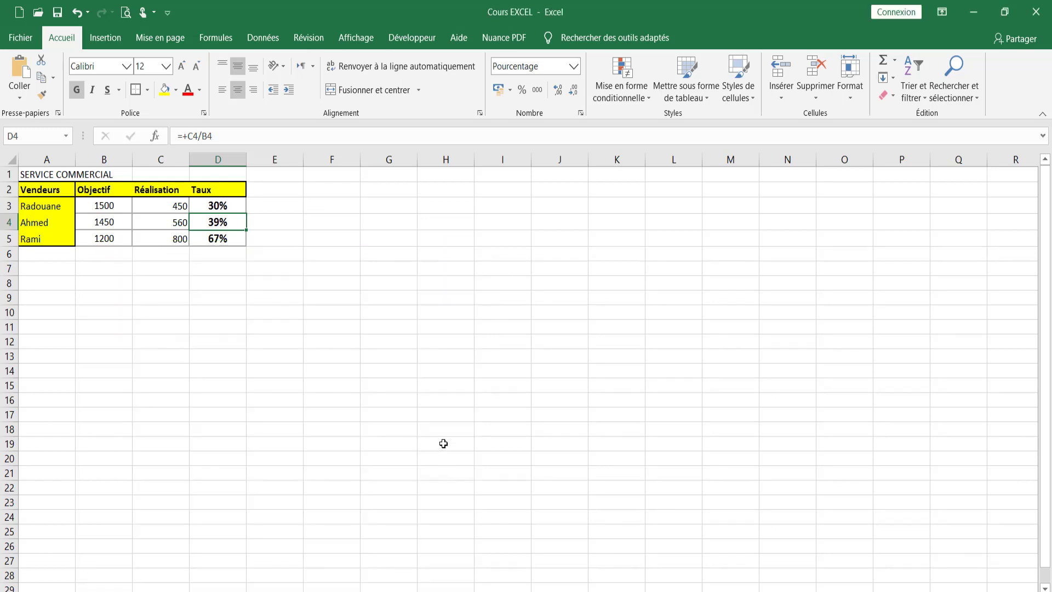
left_click(444, 442)
left_click_drag(229, 211, 219, 240)
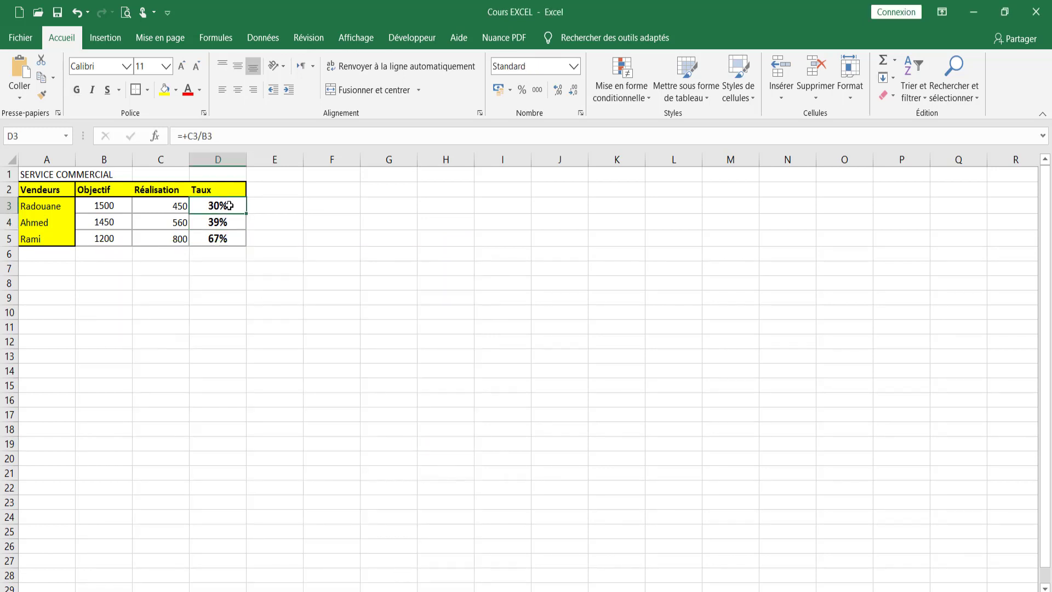
left_click(220, 240)
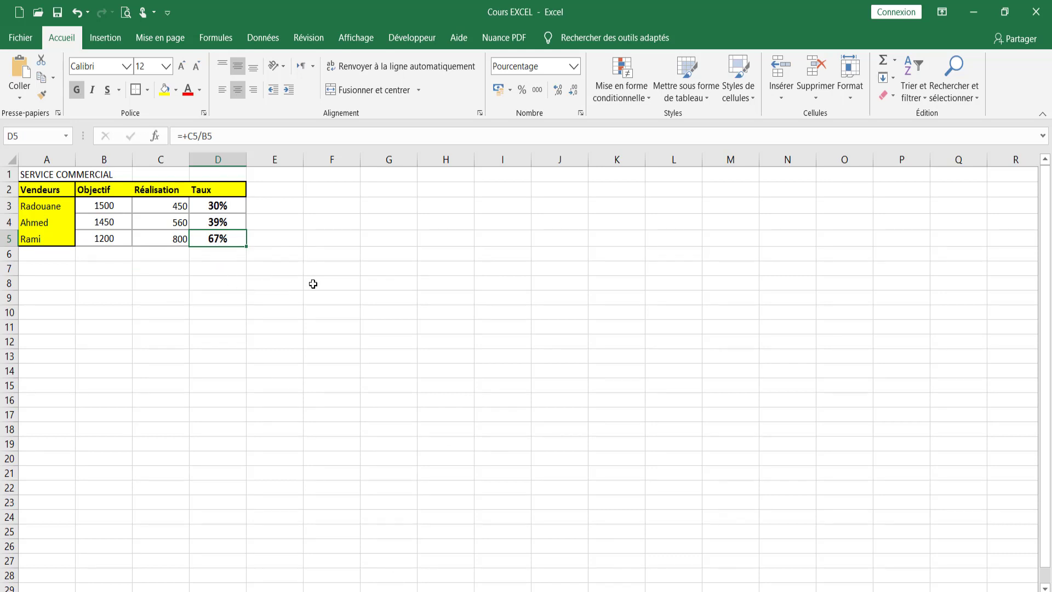
left_click(279, 238)
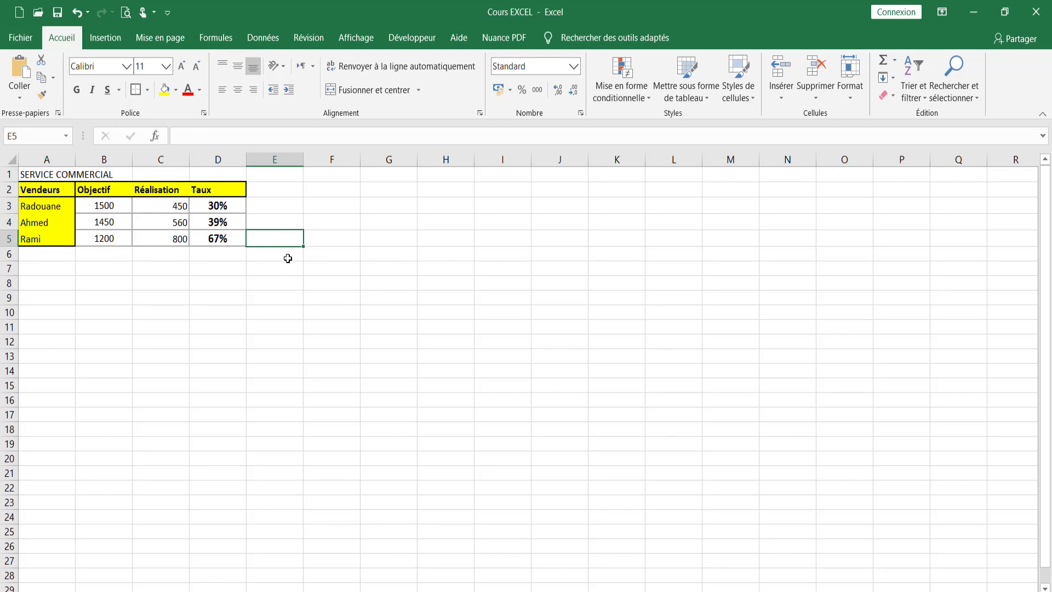
Step: Enter =1-D3 in E3 and fill it down to E5
left_click(279, 207)
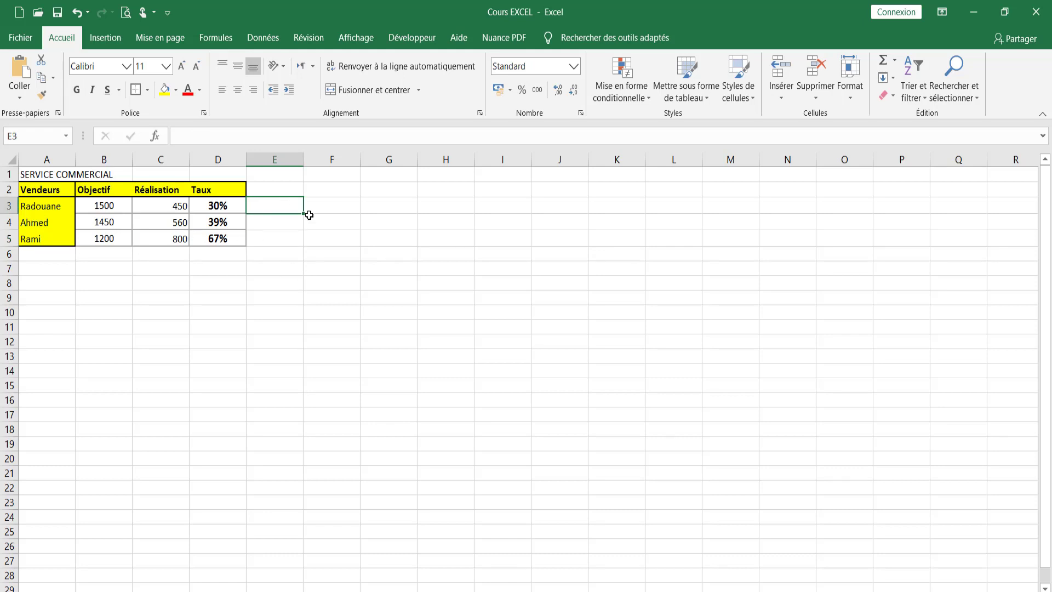
type("+")
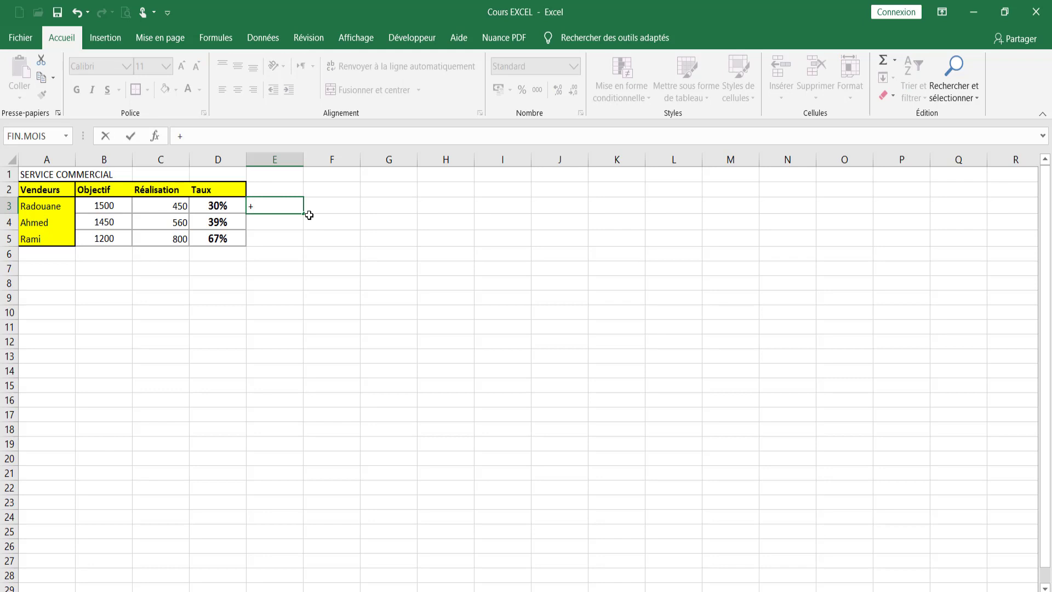
type("1-")
left_click(231, 205)
key("Return")
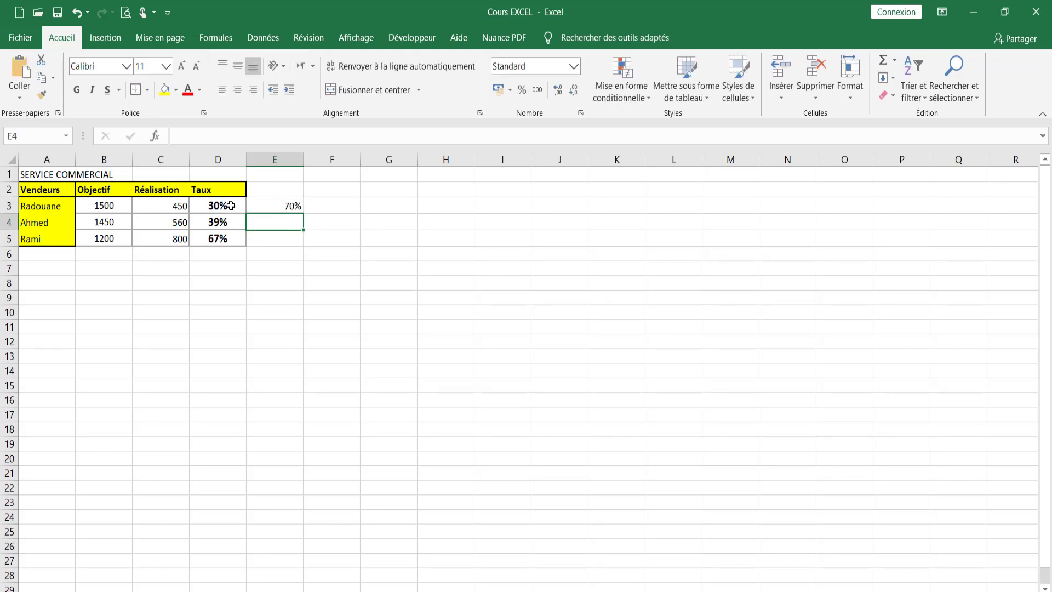
left_click(296, 208)
left_click_drag(306, 214, 306, 245)
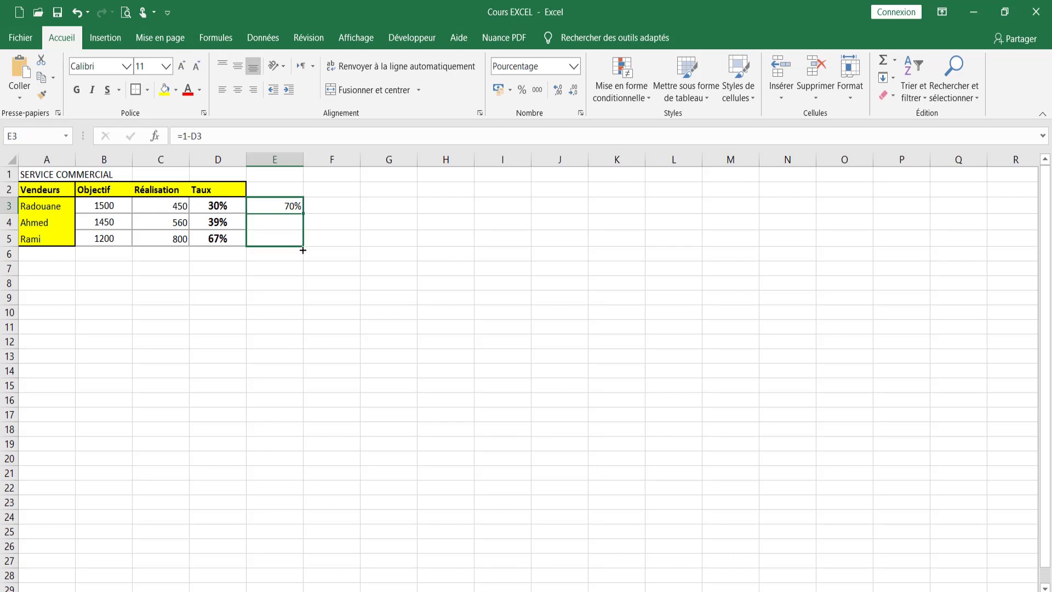
Step: Format the shares in E3:E5 as small red, right-aligned text
left_click(239, 92)
left_click(236, 67)
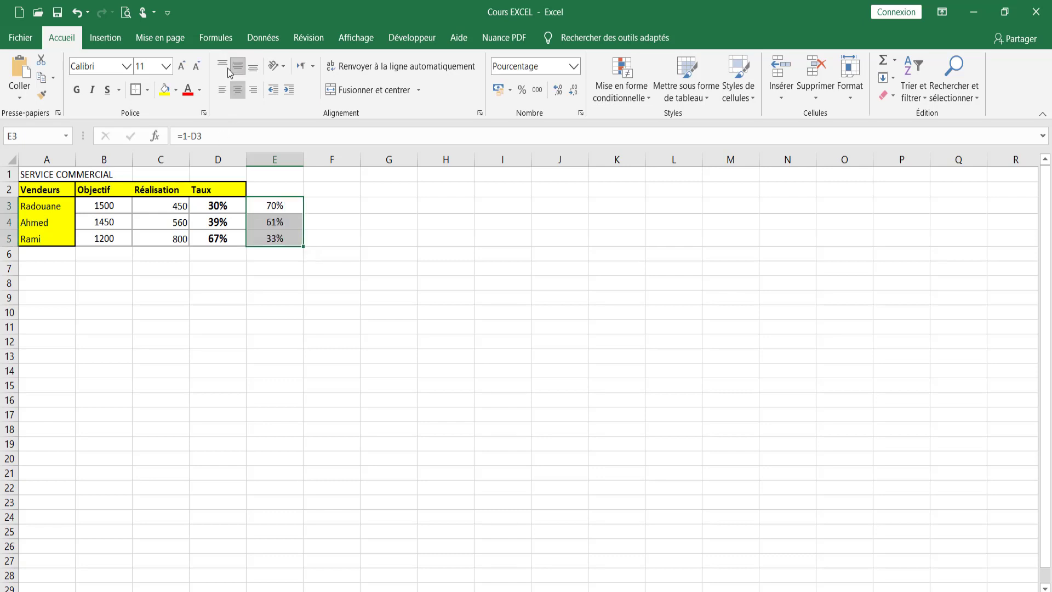
left_click(188, 90)
left_click(196, 66)
left_click(196, 67)
left_click(196, 67)
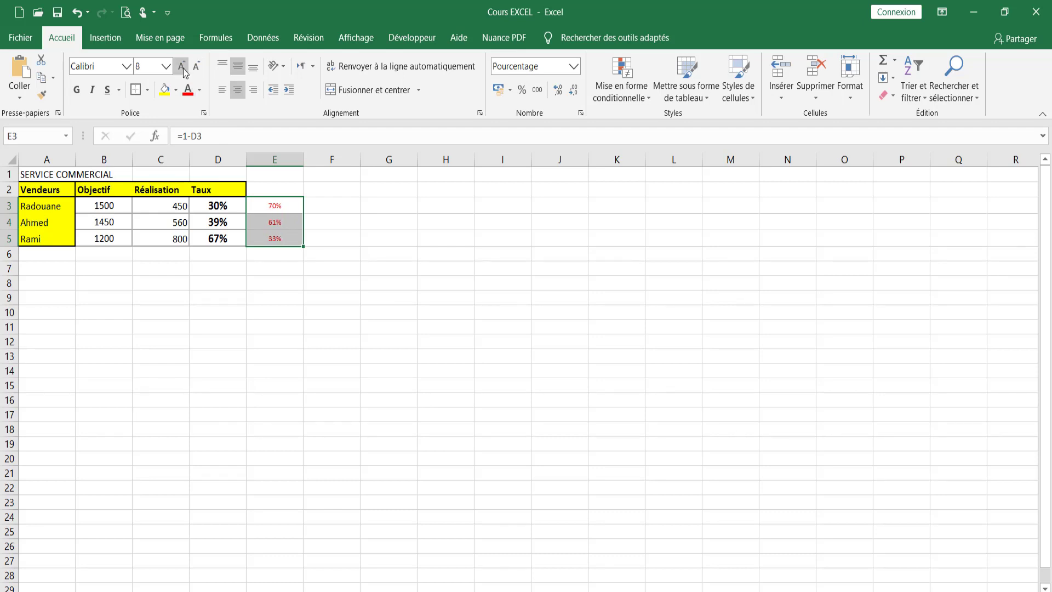
left_click(253, 90)
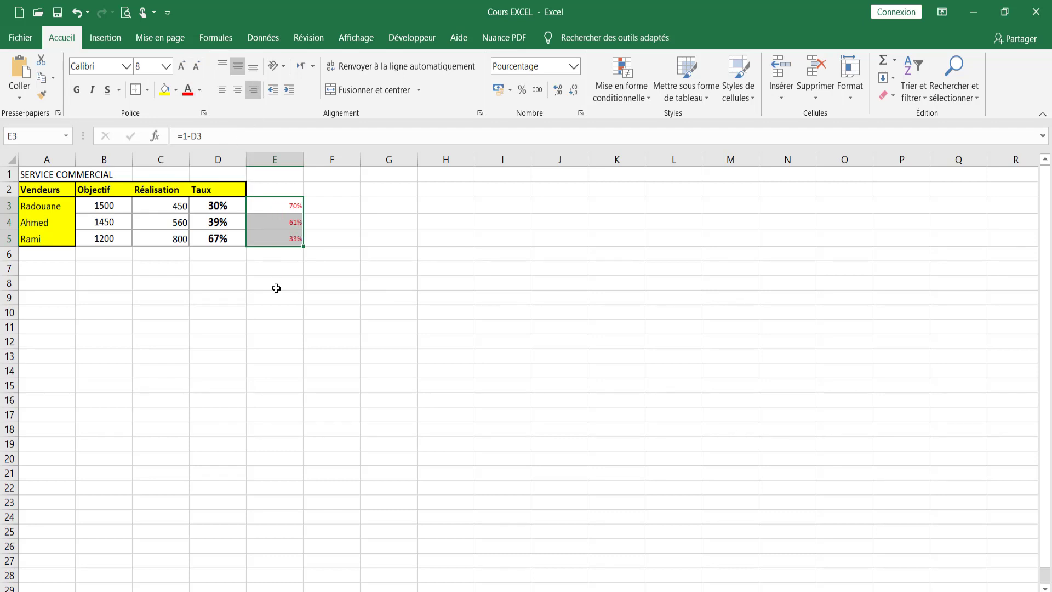
left_click(277, 285)
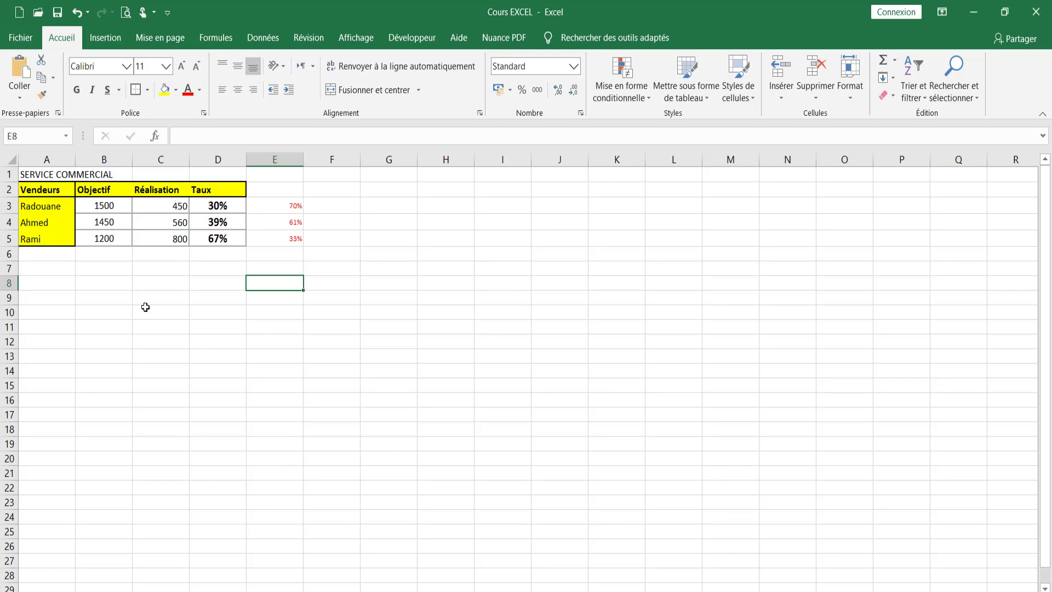
left_click(111, 310)
Step: Insert an empty doughnut chart and place it under the table, narrowed to columns B–G
left_click(121, 299)
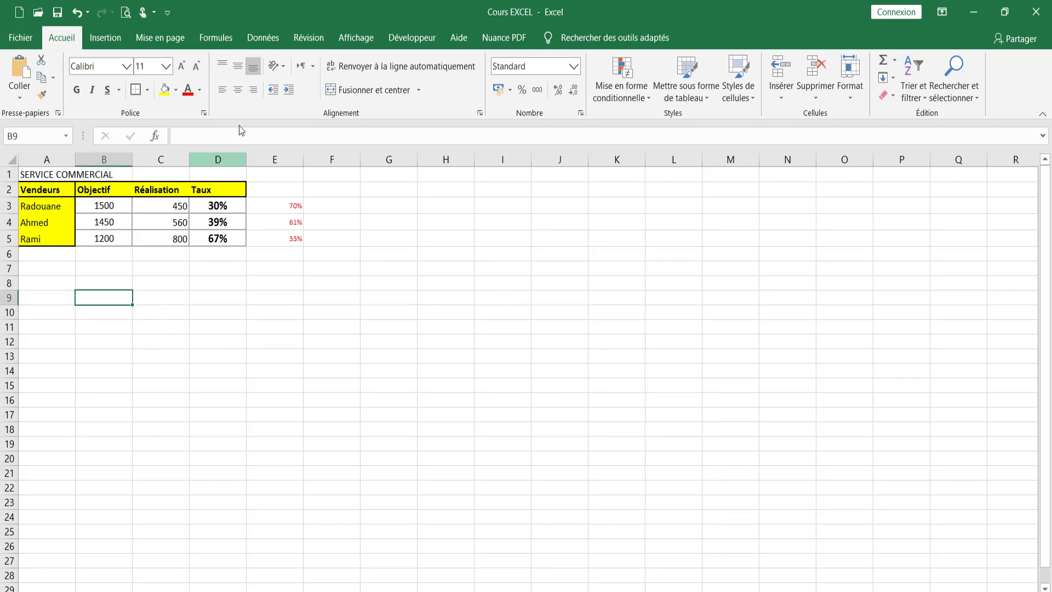
left_click(105, 37)
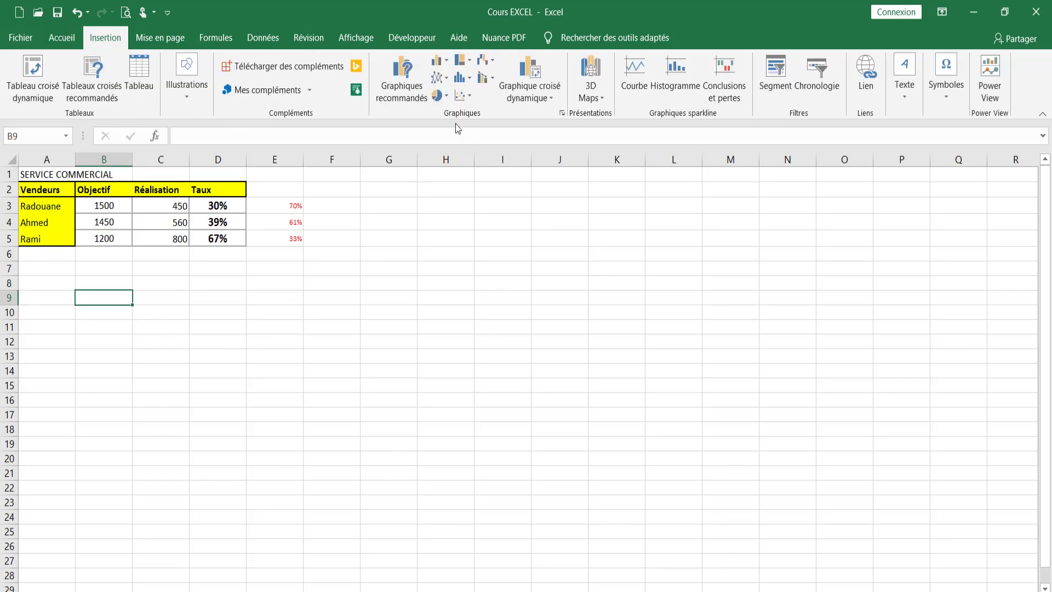
left_click(440, 95)
left_click(449, 265)
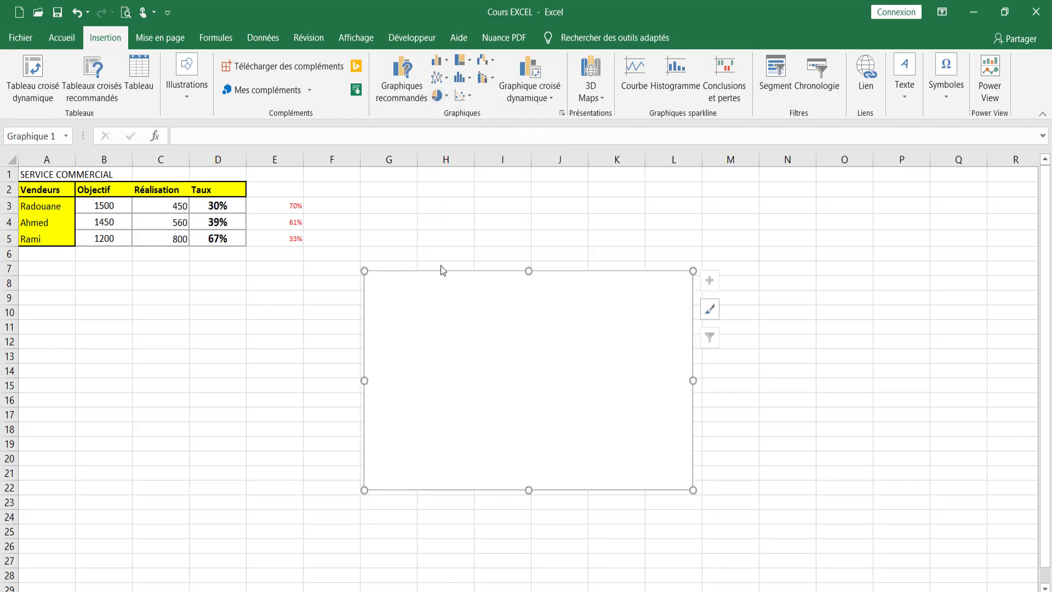
mouse_move(405, 272)
left_mouse_down()
mouse_move(112, 272)
mouse_move(115, 281)
left_mouse_up()
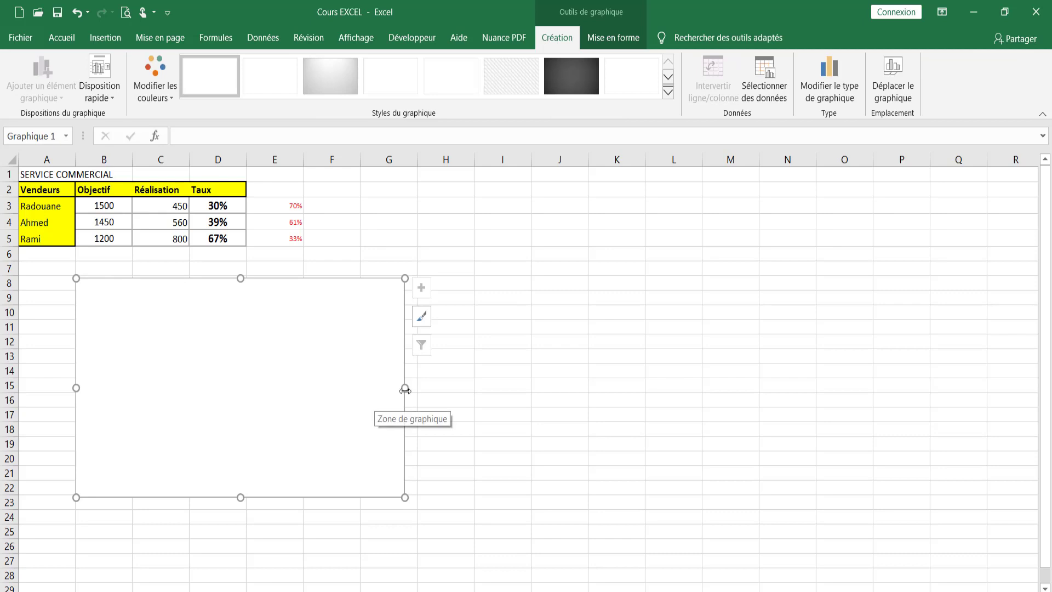
left_click_drag(349, 389, 306, 381)
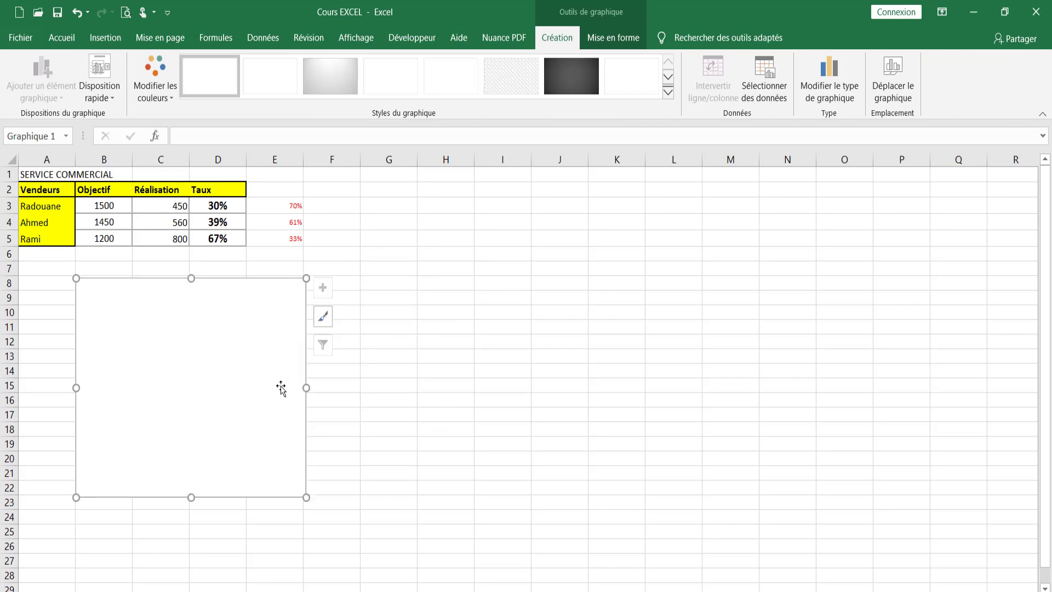
Step: Add a data series of twenty 1s so the ring splits into 20 equal segments
right_click(228, 376)
left_click(299, 195)
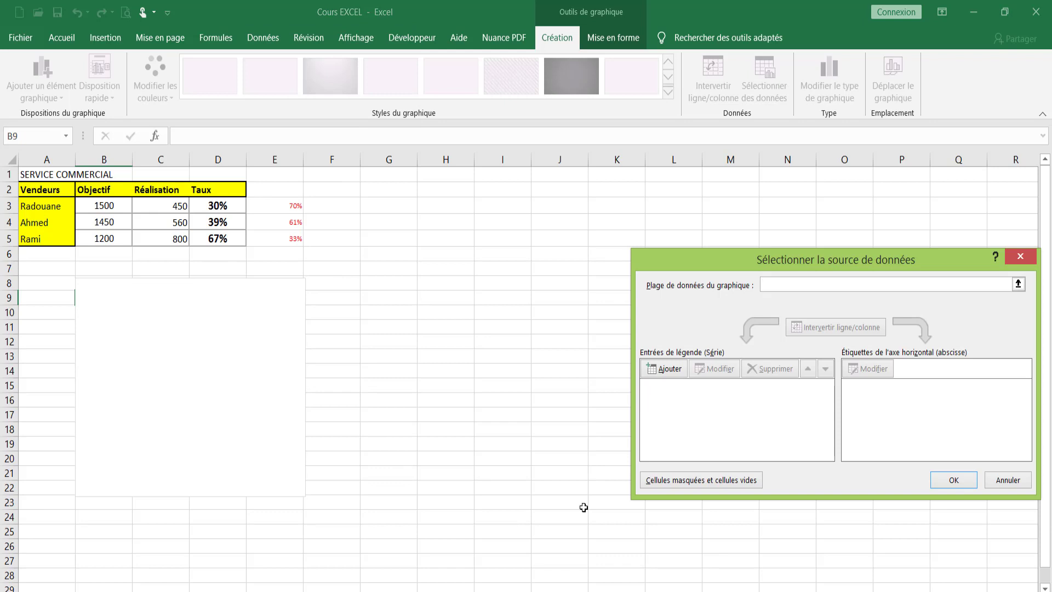
left_click(664, 369)
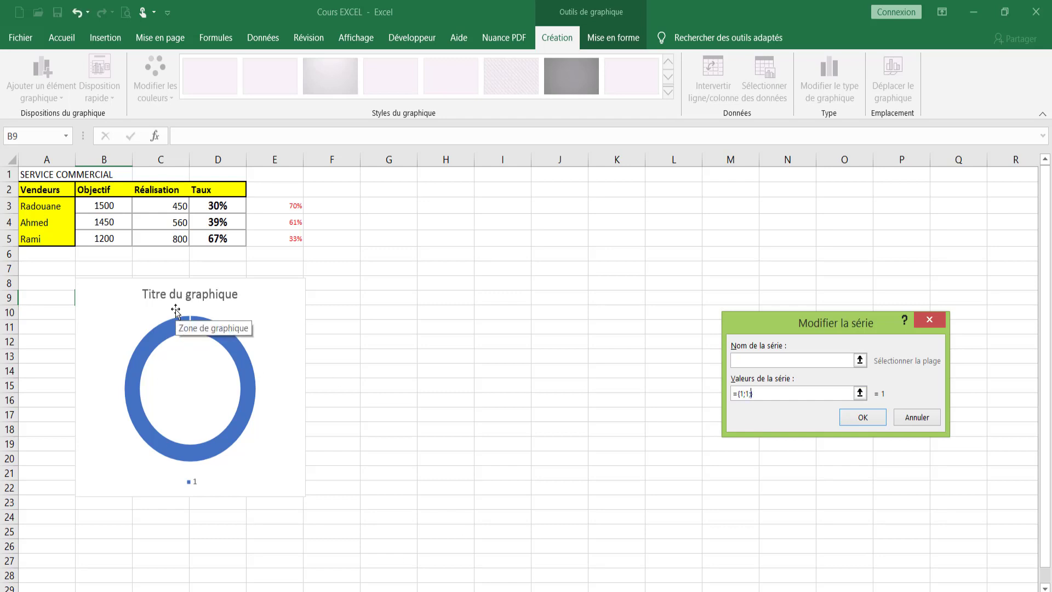
type("1;")
type("1;1;")
type("1;1;")
type("1;")
type("1;1;")
type("1;1")
type(";1;1;1;1;1;1;1;1;1")
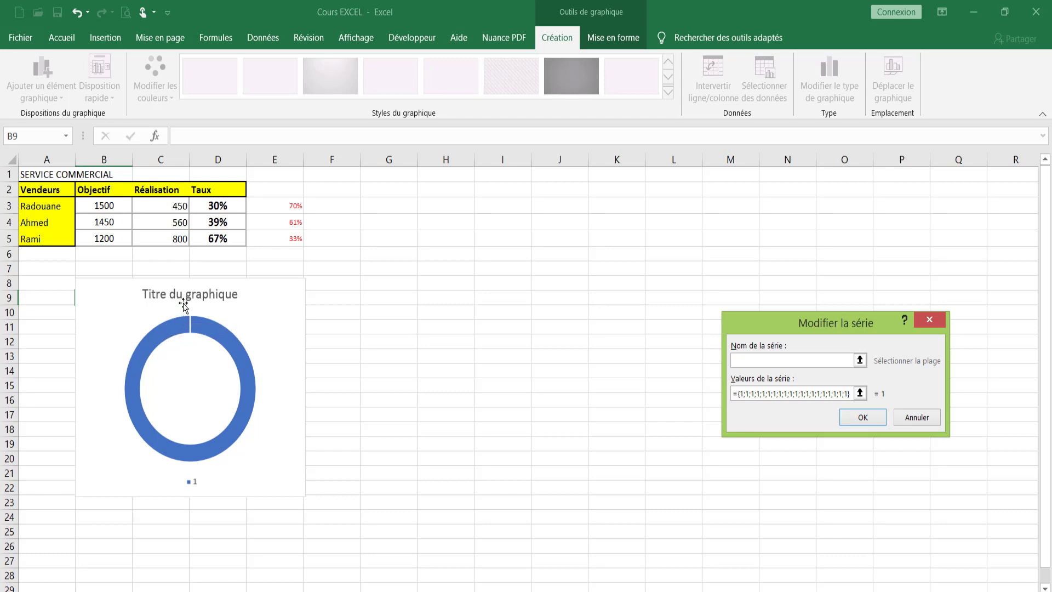
left_click(875, 420)
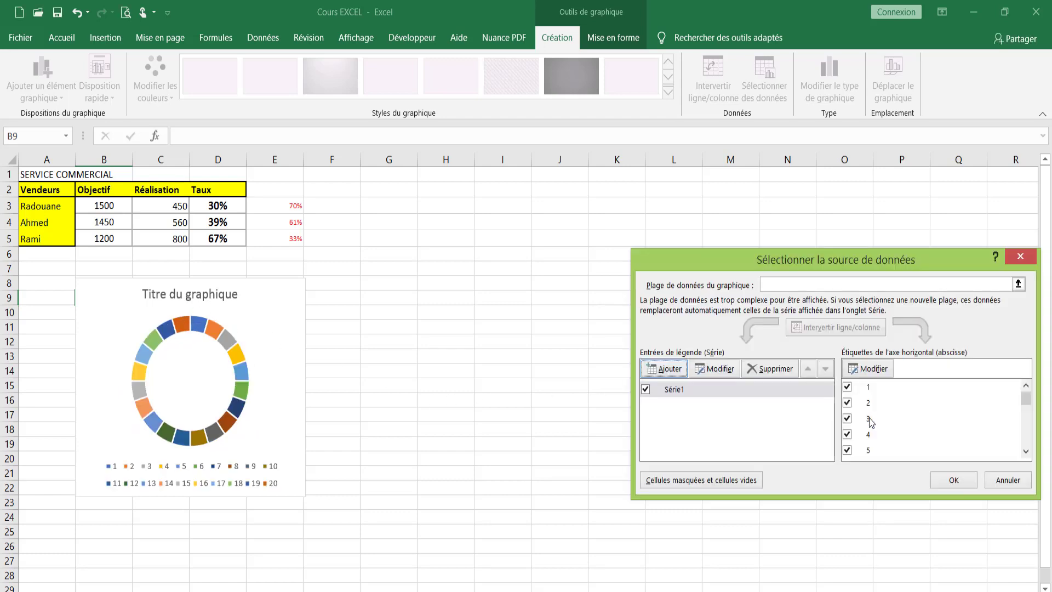
Step: Confirm the chart's data source and delete the chart legend
left_click(954, 480)
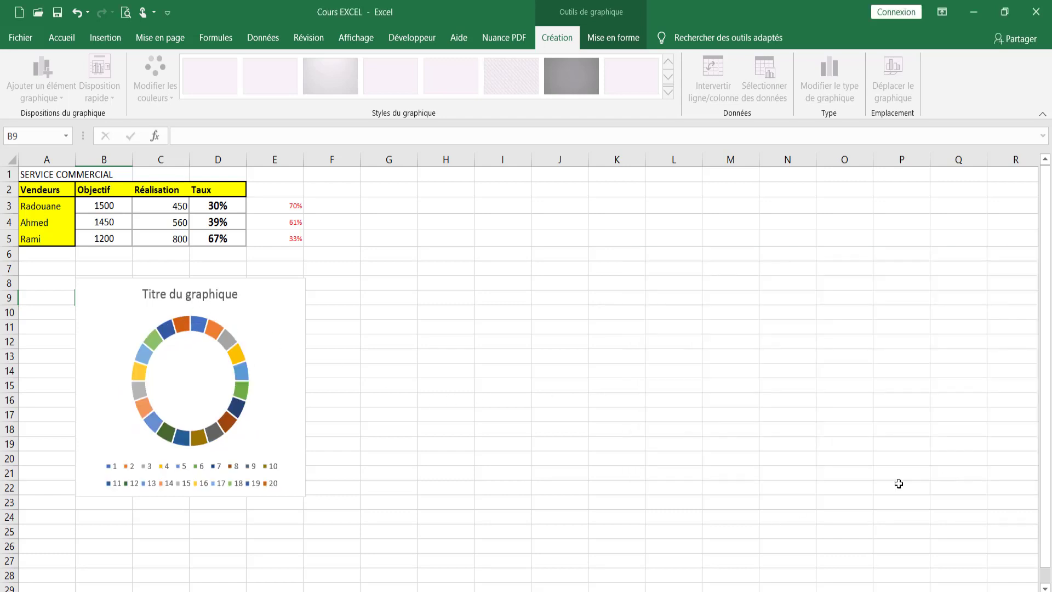
left_click(230, 478)
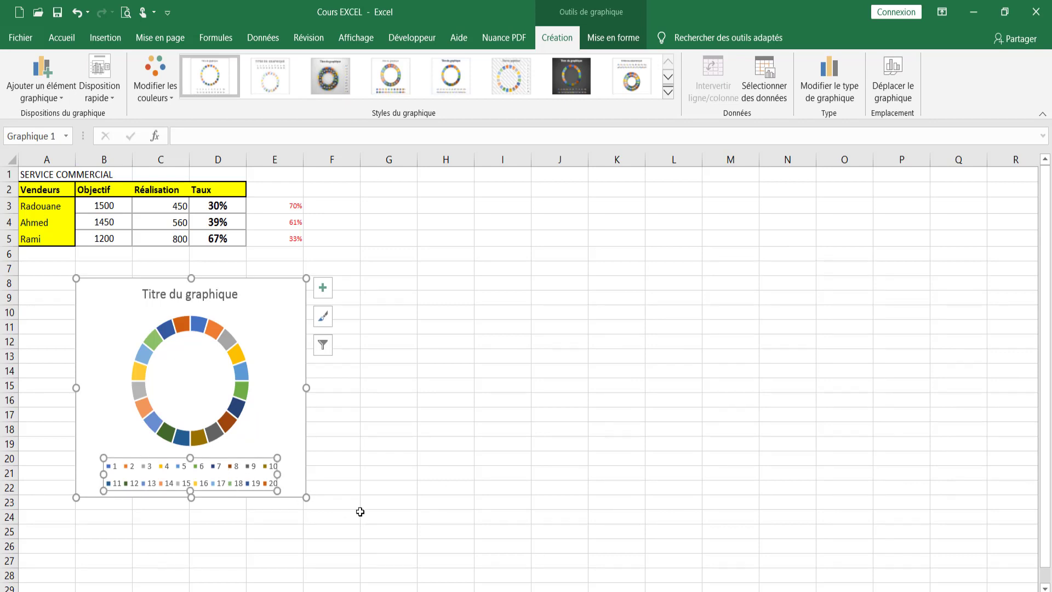
key("Delete")
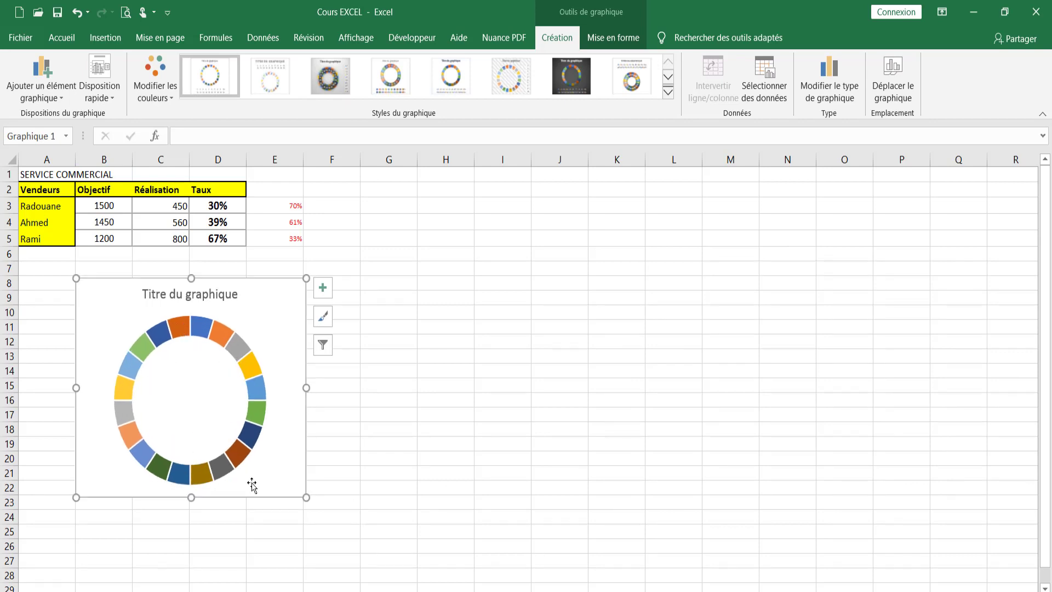
Step: Give the doughnut series segments a 3 pt white outline
left_click(181, 332)
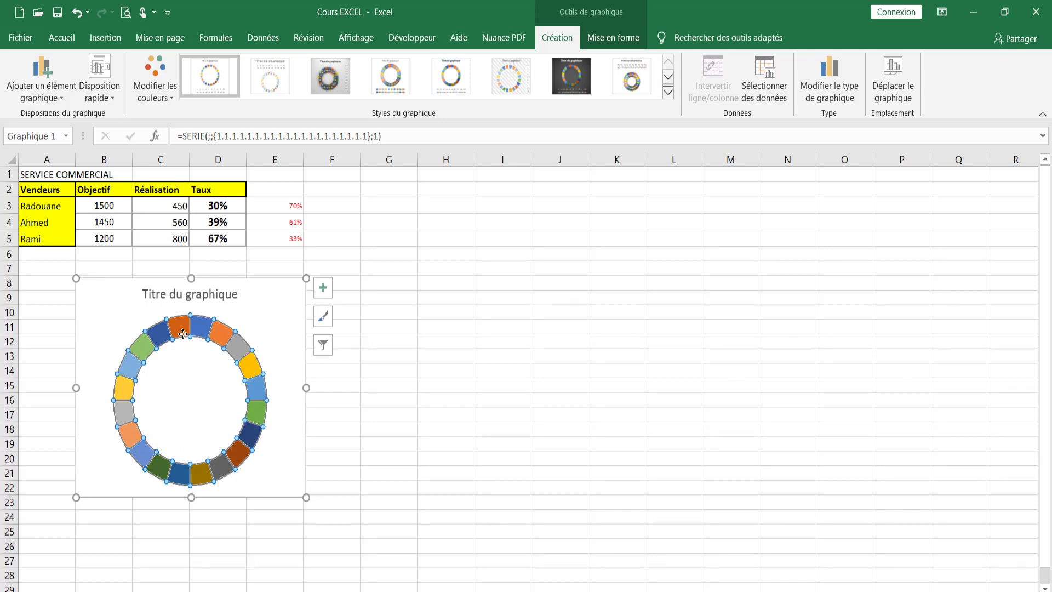
left_click(602, 38)
left_click(585, 79)
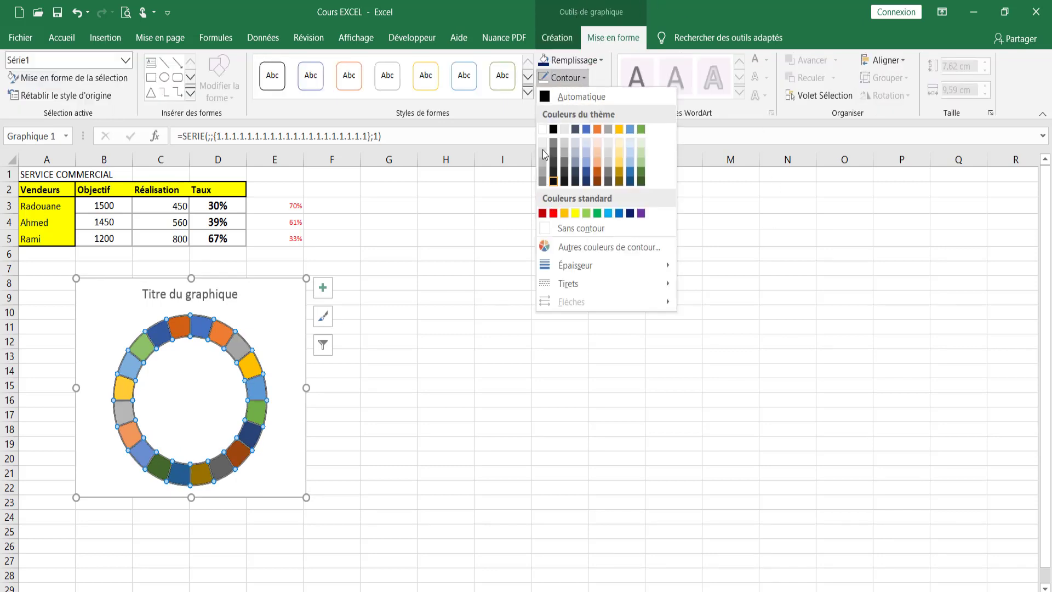
left_click(590, 228)
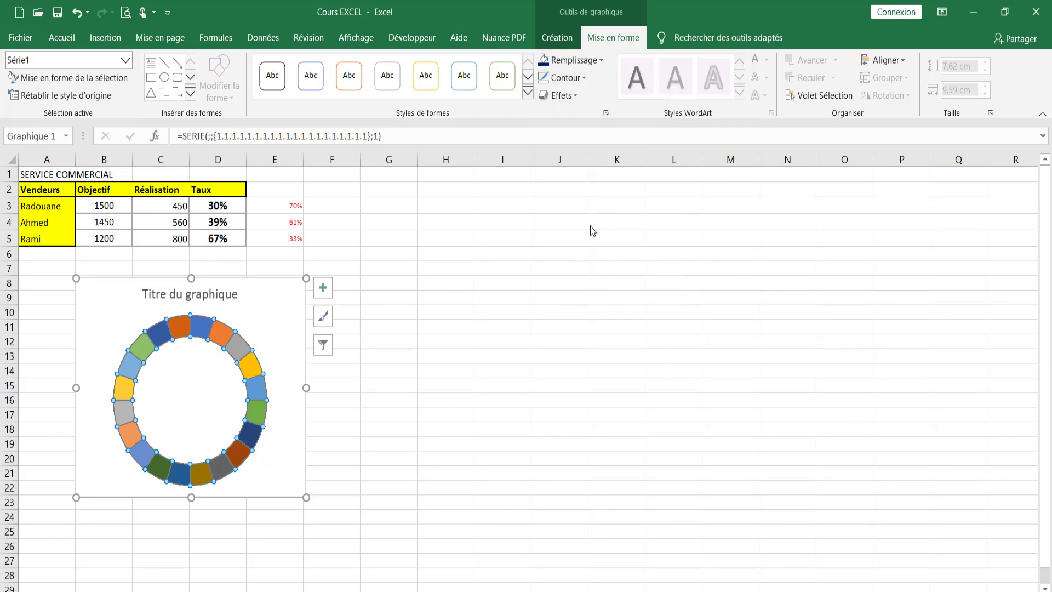
left_click(570, 77)
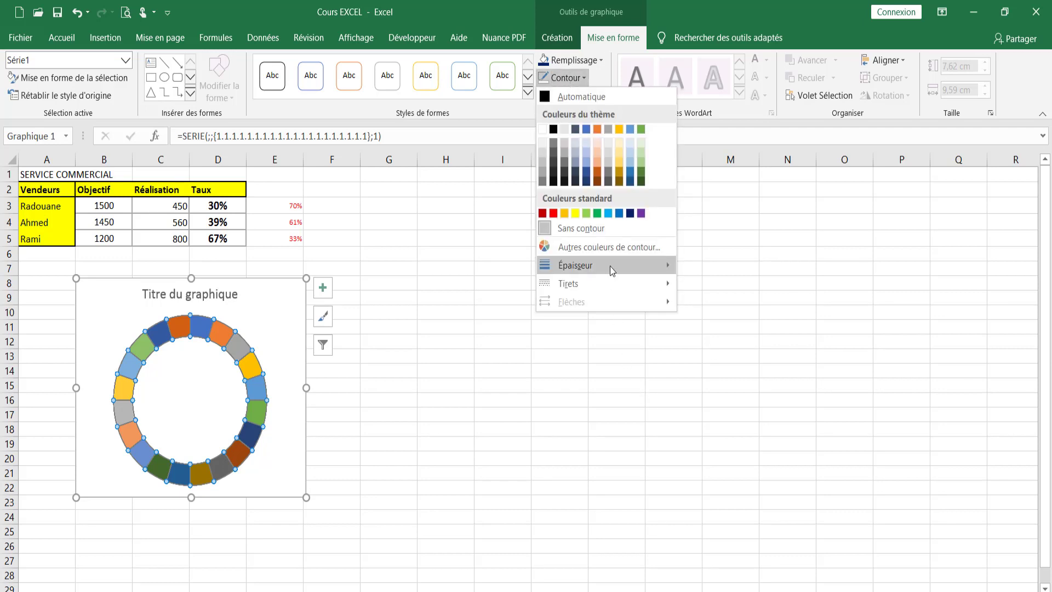
mouse_move(576, 265)
left_click(748, 359)
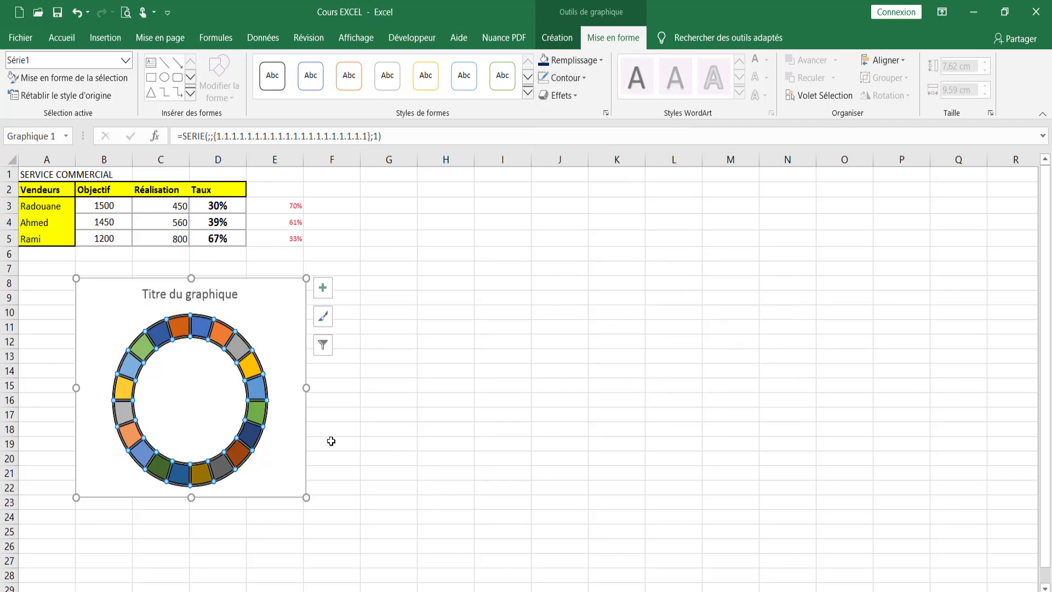
left_click(331, 443)
left_click(230, 329)
left_click(564, 77)
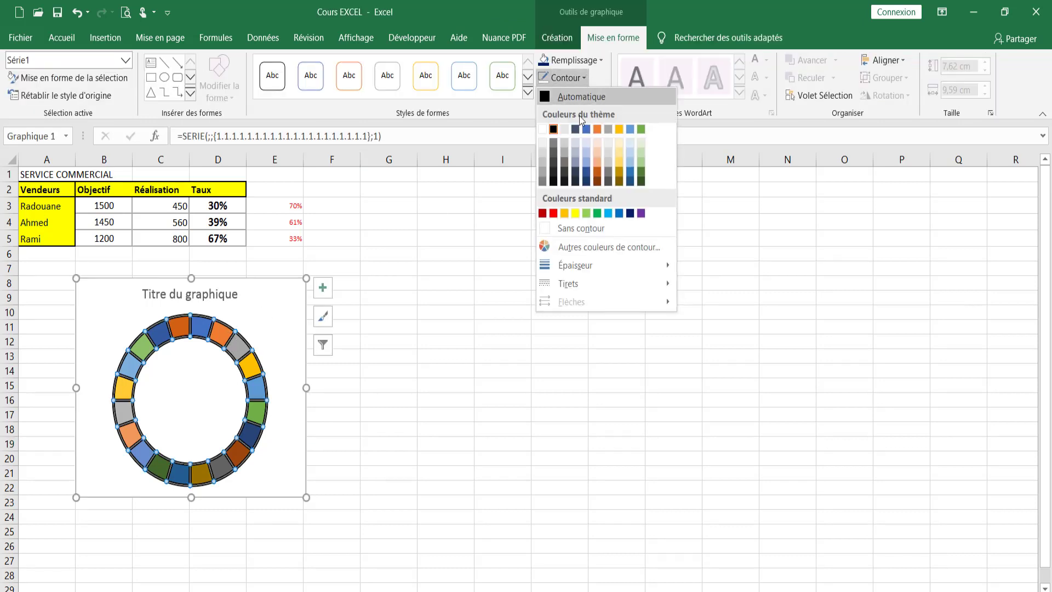
left_click(544, 143)
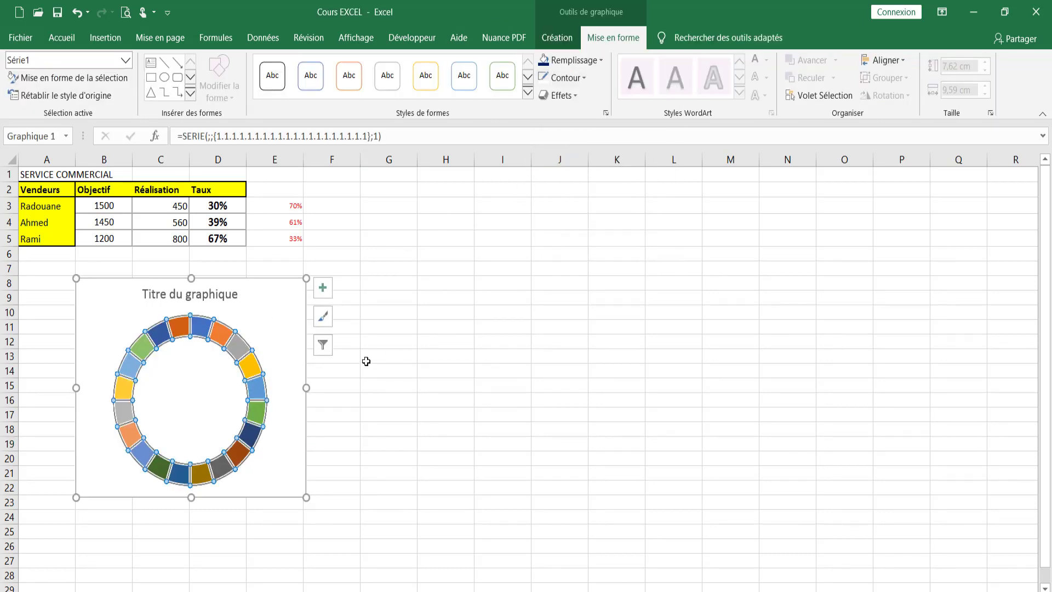
left_click(329, 376)
left_click(238, 351)
Step: Fill all 20 doughnut segments with a single solid orange colour
right_click(248, 399)
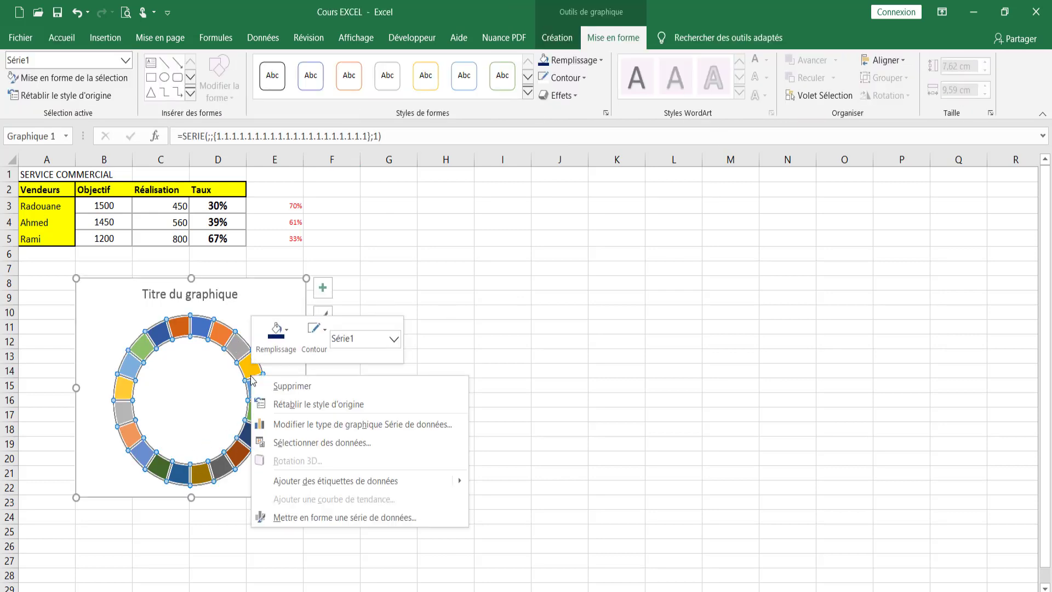
left_click(329, 518)
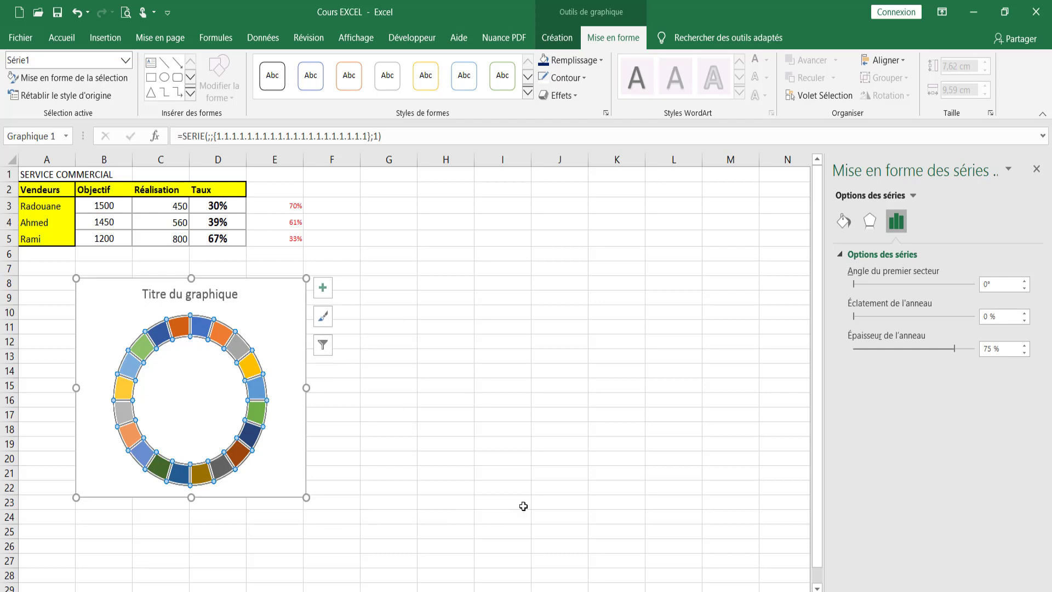
left_click(845, 221)
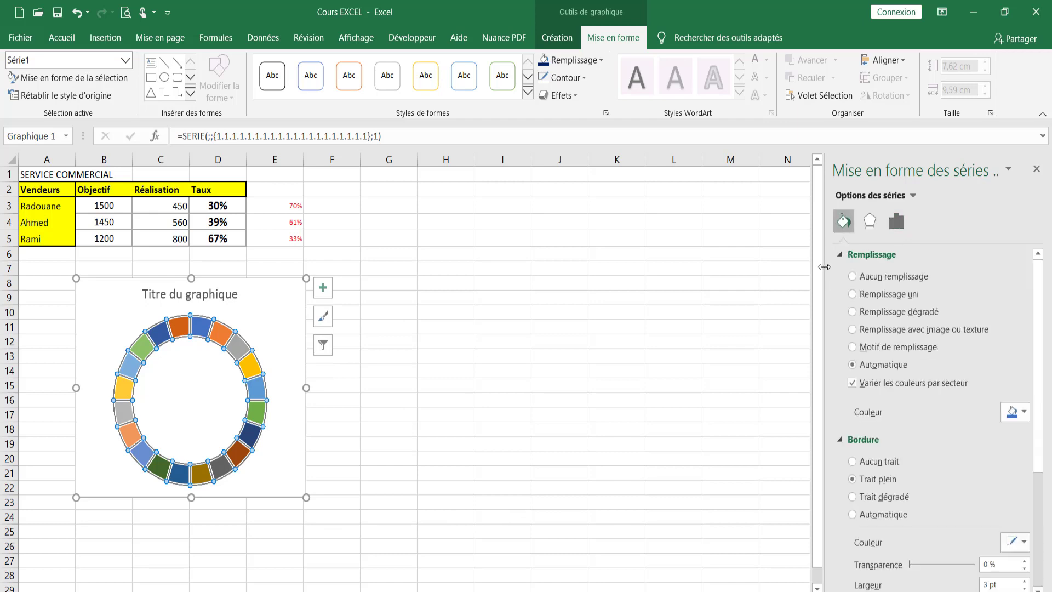
left_click(876, 297)
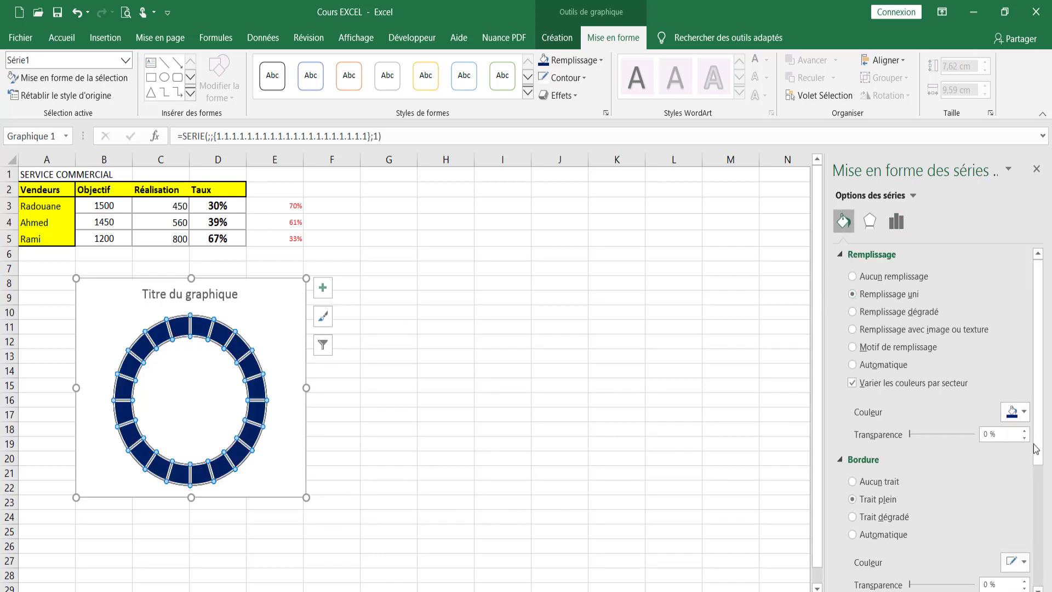
left_click(1014, 412)
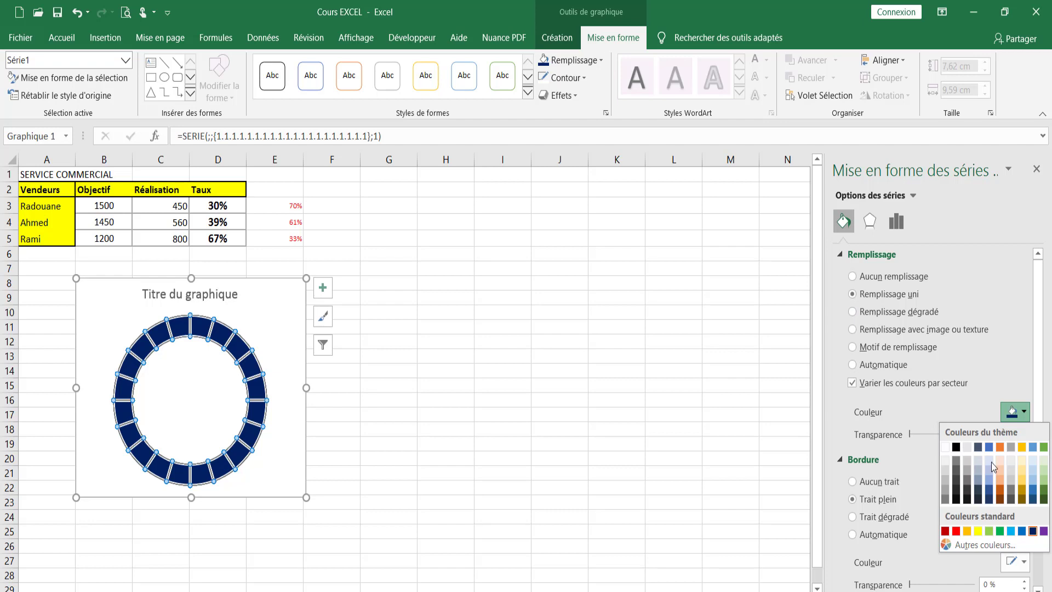
left_click(967, 531)
left_click(417, 416)
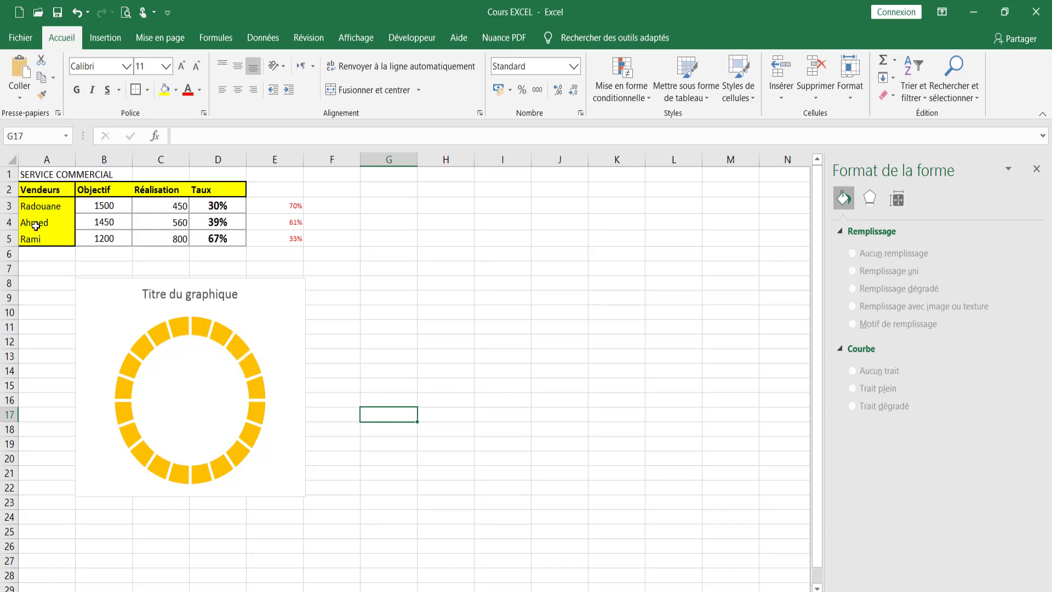
Step: Make A1:D1 bold, centred, merged, with an orange-gold fill for SERVICE COMMERCIAL
left_click_drag(26, 176, 220, 174)
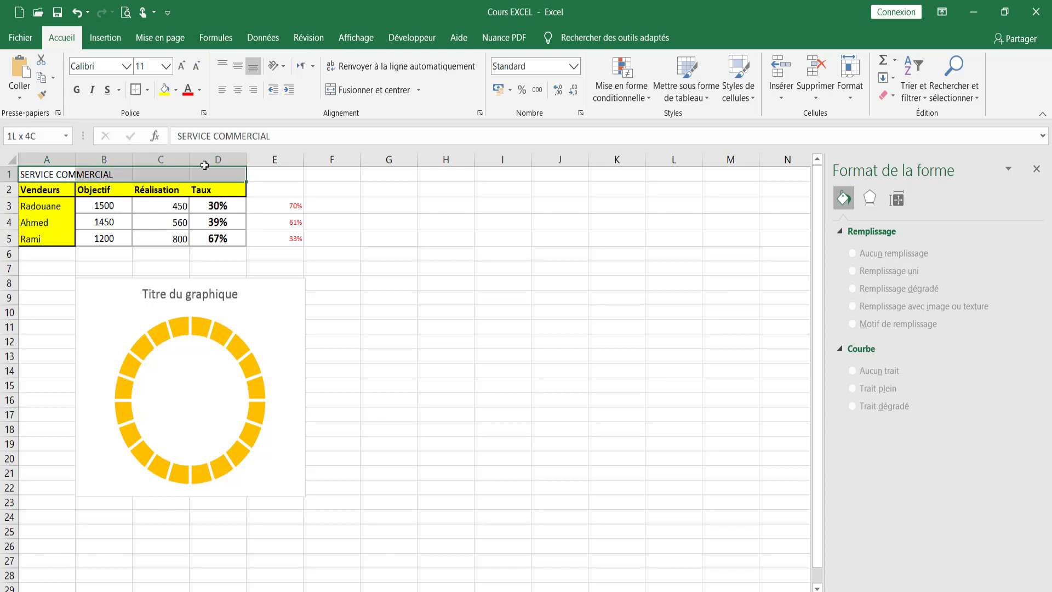
left_click(237, 90)
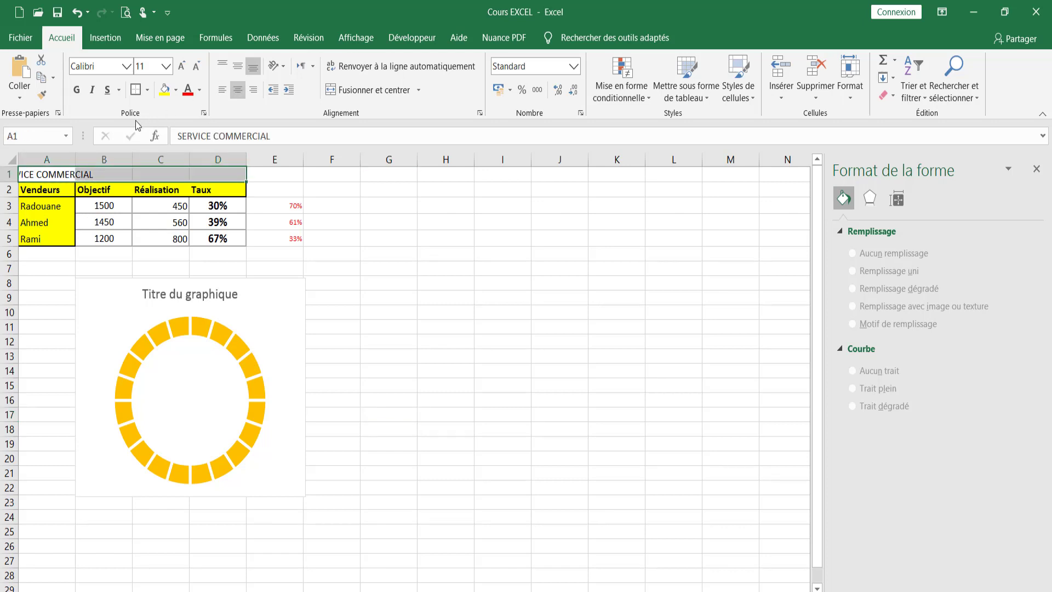
left_click(76, 90)
left_click(341, 90)
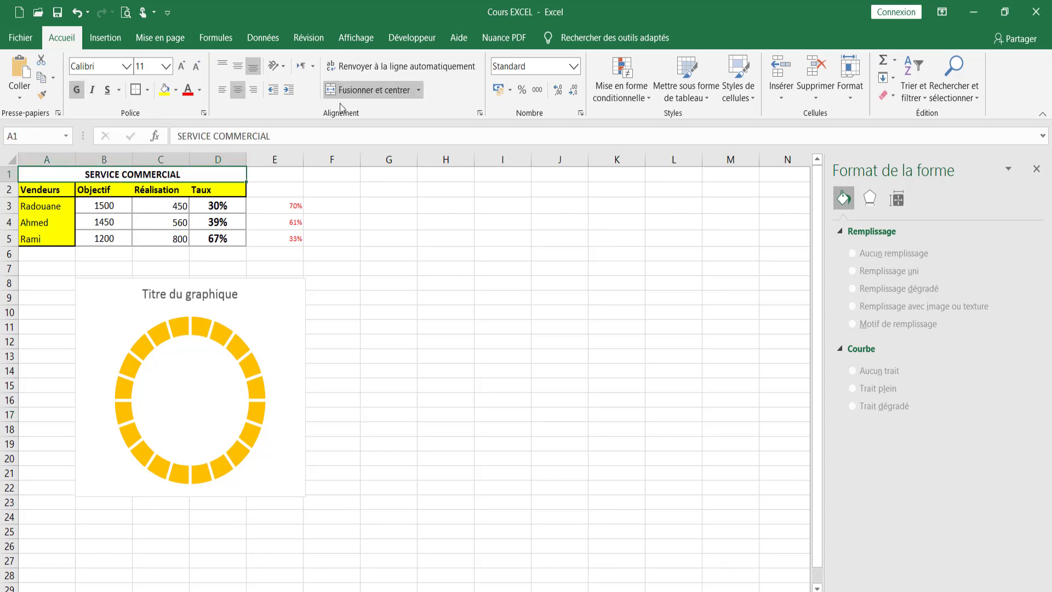
left_click(176, 90)
left_click(185, 208)
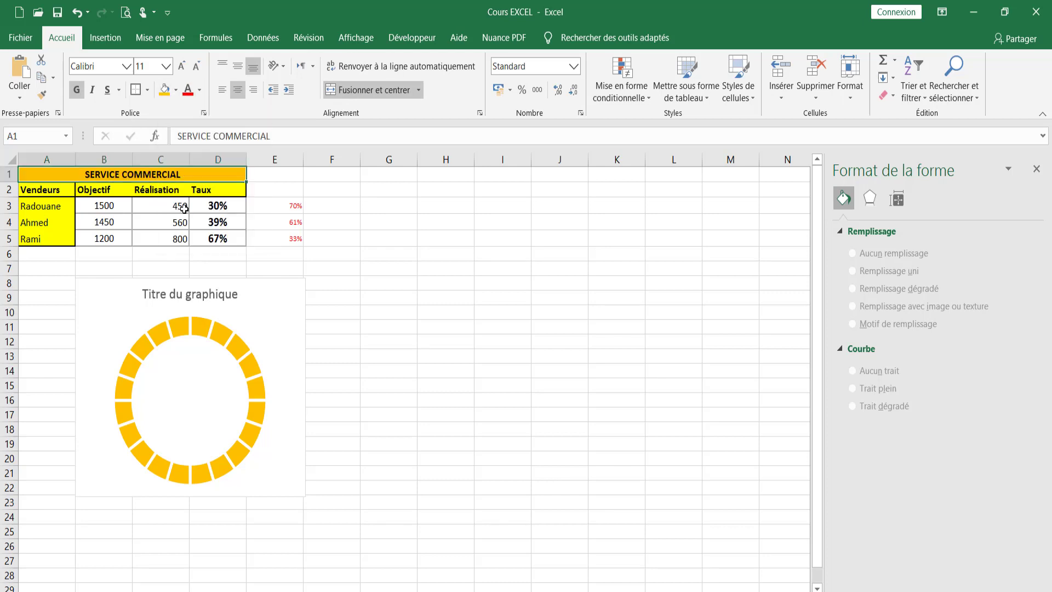
Step: Make row 1 taller and centre the title vertically in it
left_click_drag(8, 181, 8, 200)
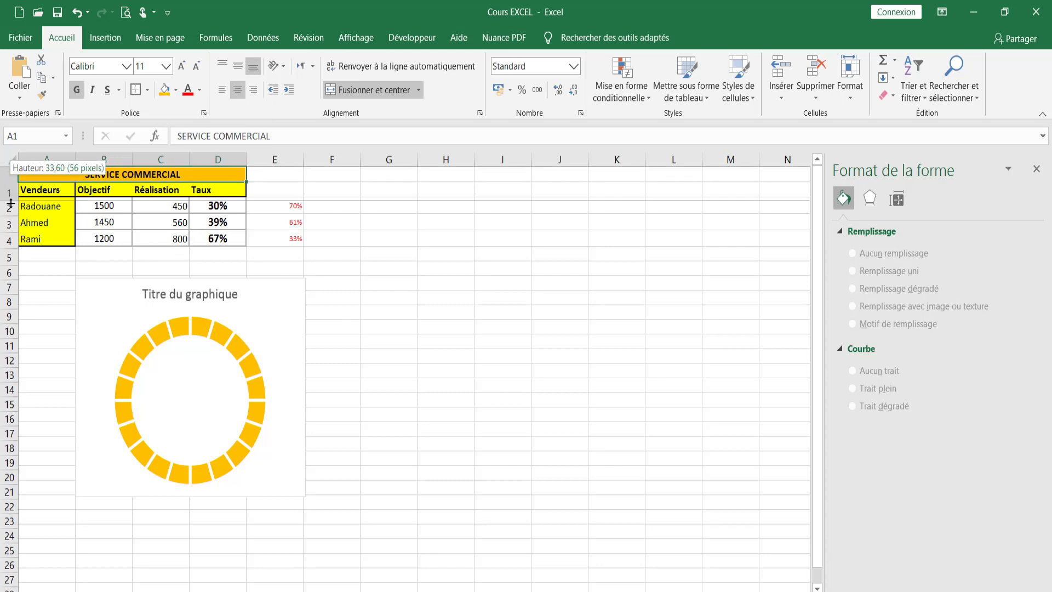
left_click(237, 66)
left_click(399, 272)
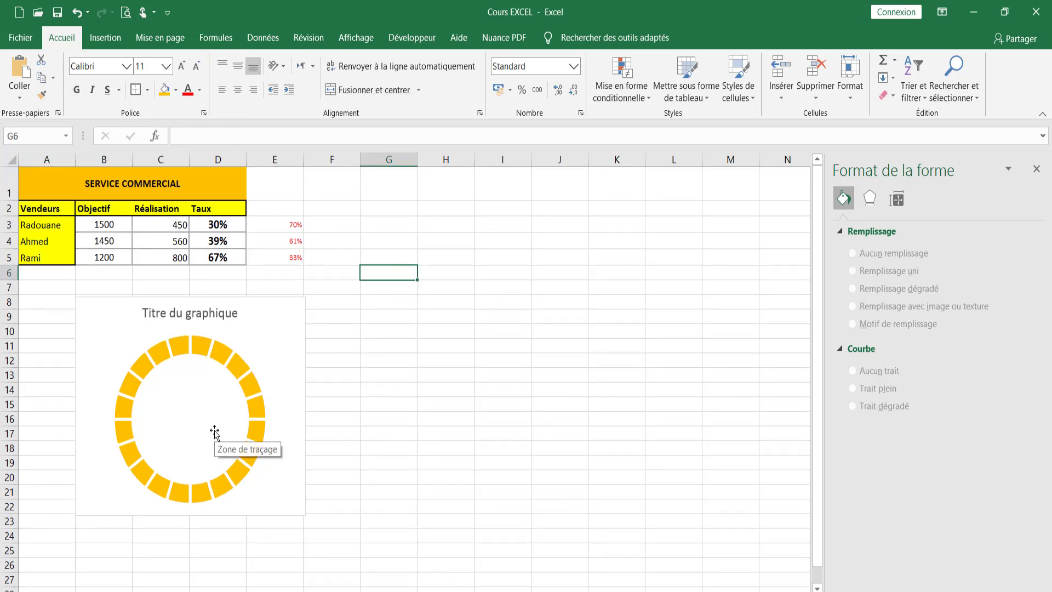
left_click(206, 396)
mouse_move(251, 372)
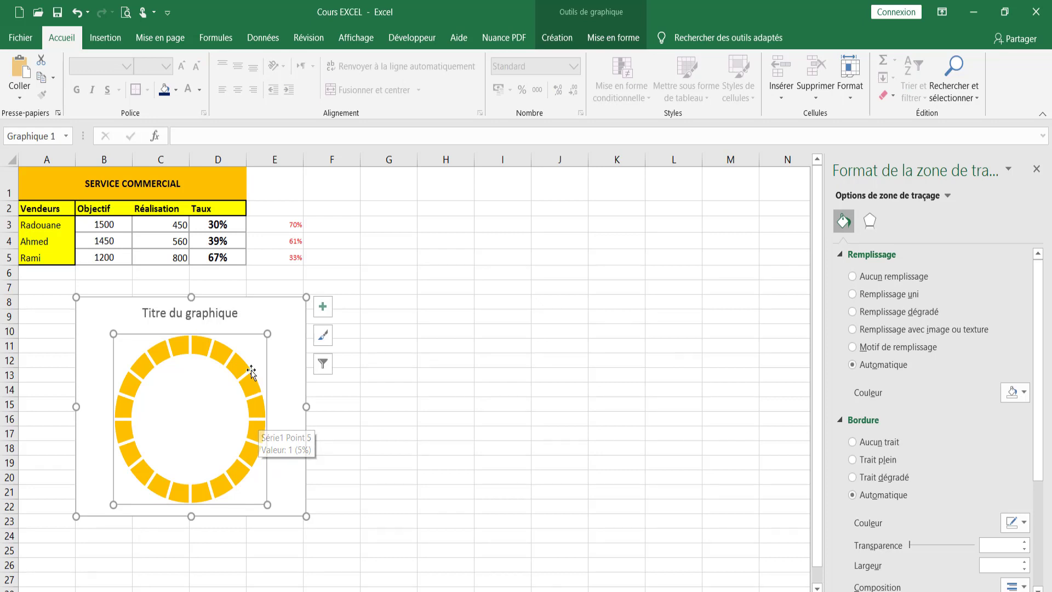
Step: Add a chart series named from A3 with values D3:E3 (30% and 70%)
right_click(259, 420)
left_click(297, 438)
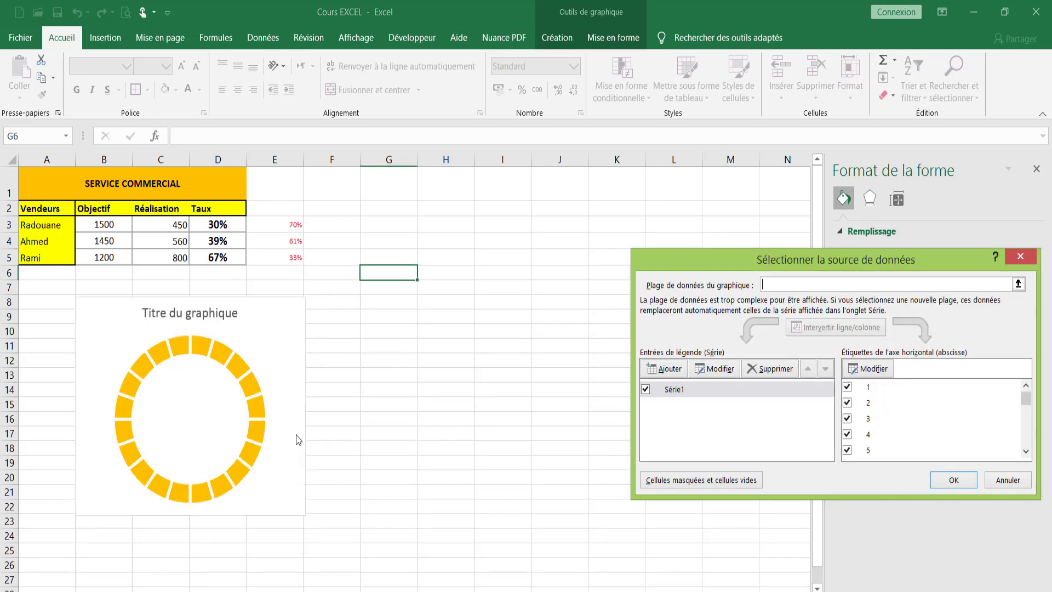
left_click(654, 371)
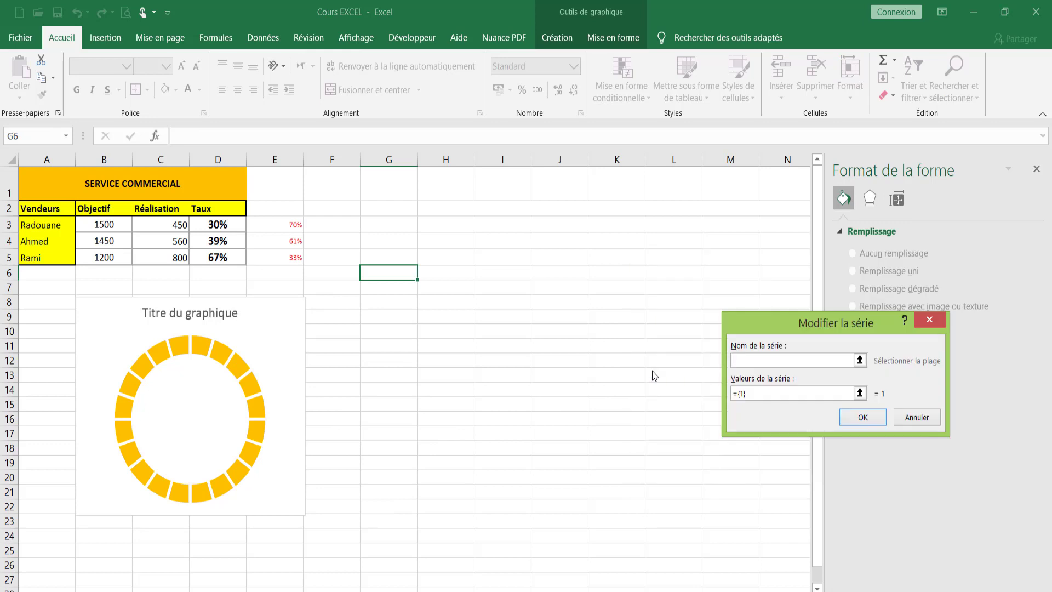
left_click(48, 226)
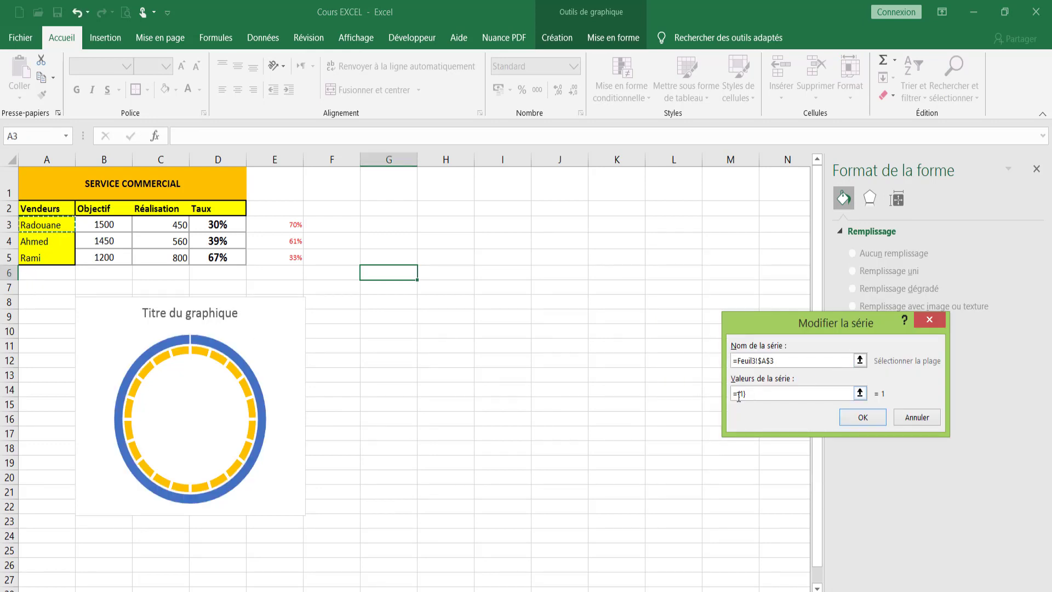
left_click_drag(738, 394, 763, 395)
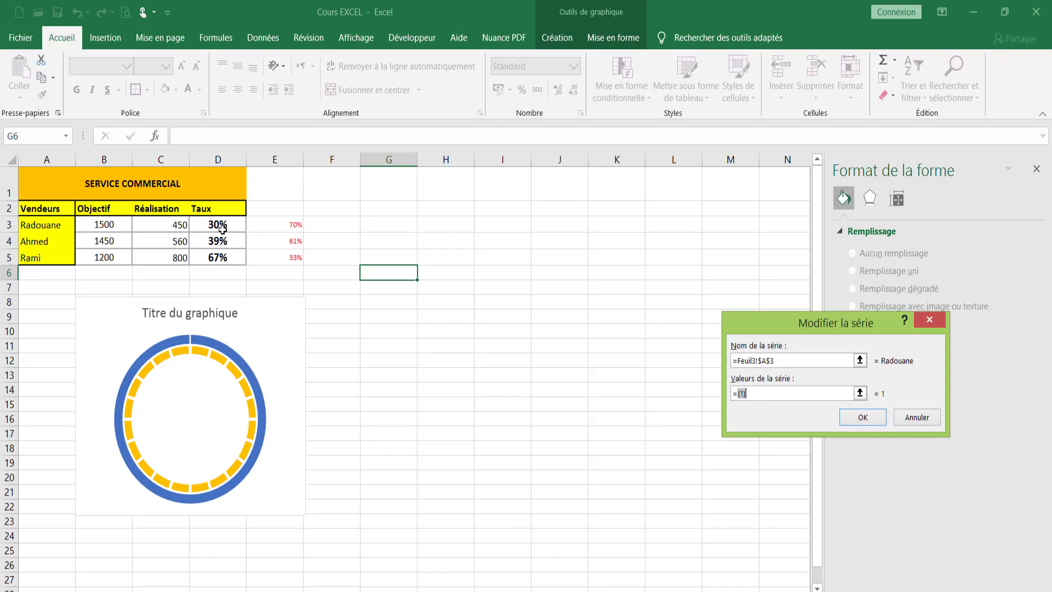
left_click_drag(225, 227, 290, 225)
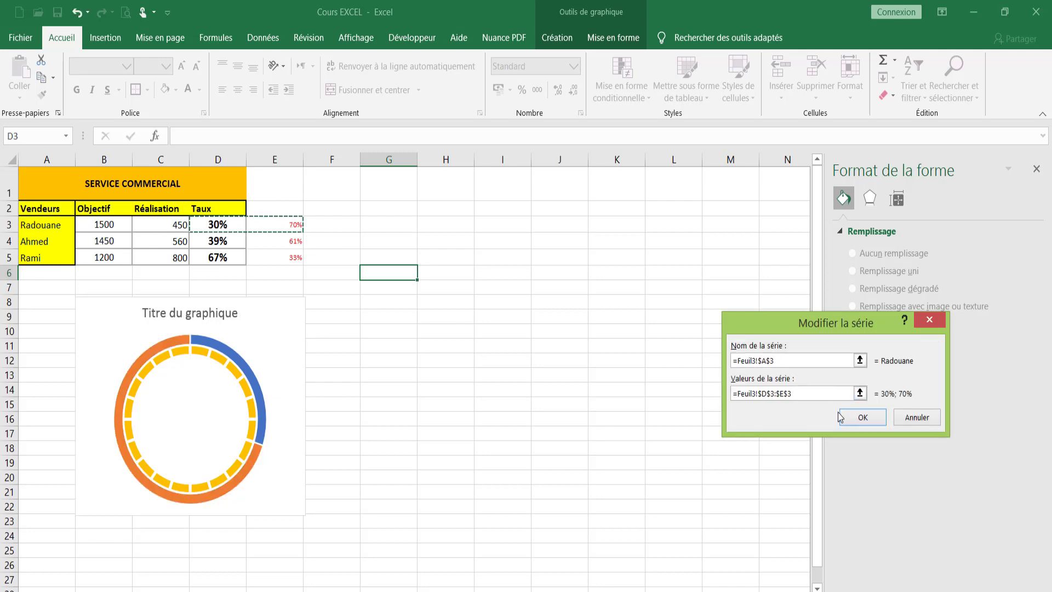
left_click(856, 418)
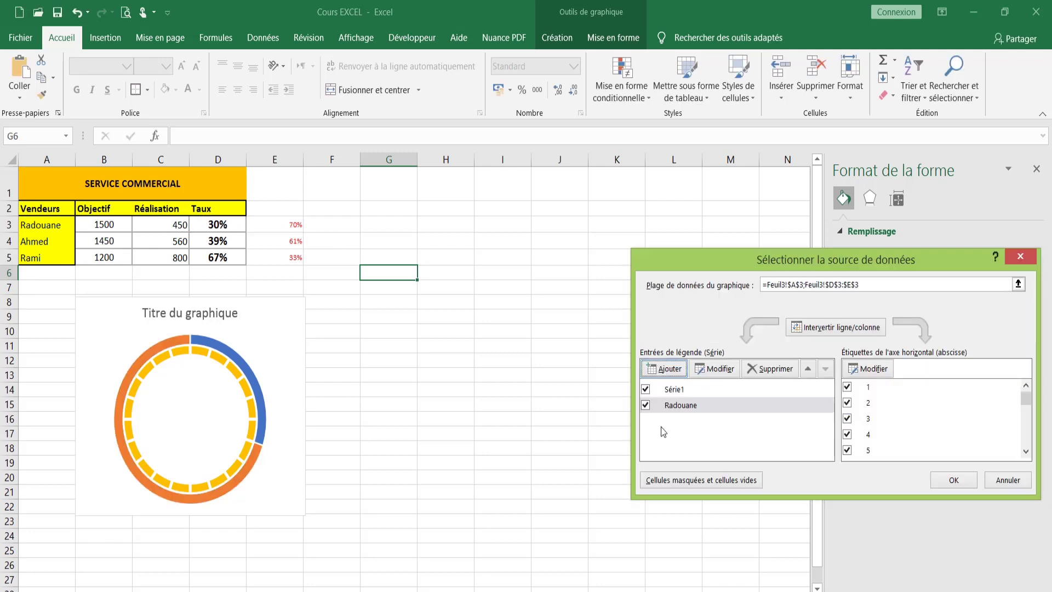
left_click(966, 483)
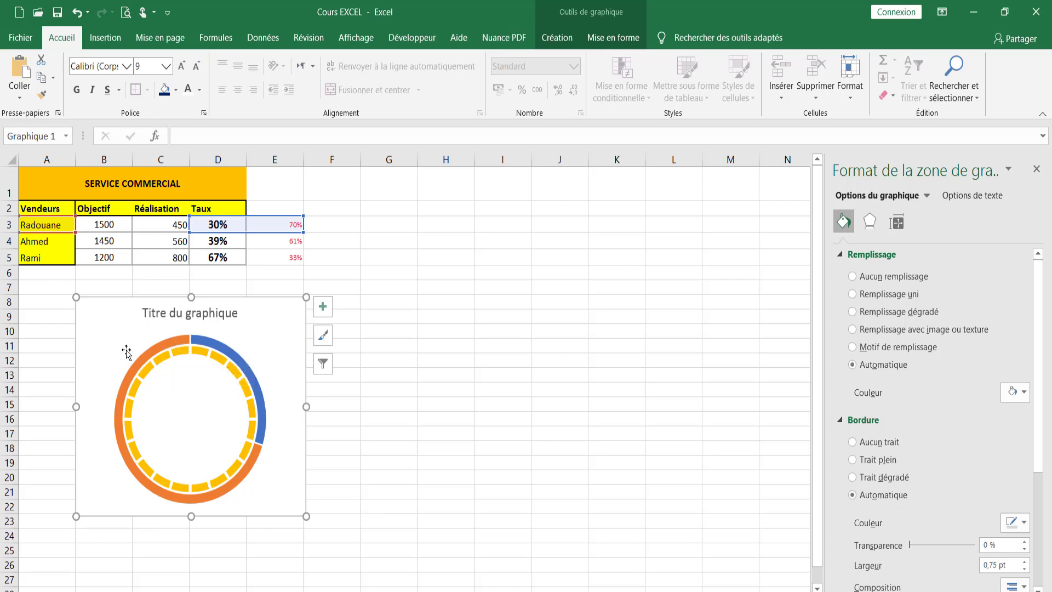
mouse_move(243, 365)
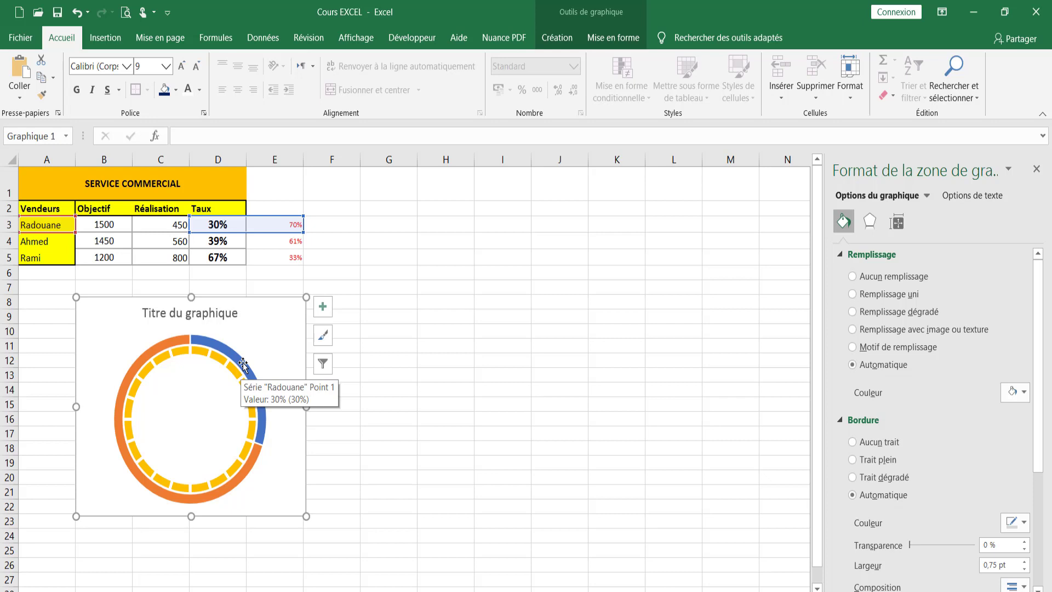
Step: Change the first seller's series to a Secteurs (pie) chart in a combo chart
left_click(242, 363)
right_click(242, 363)
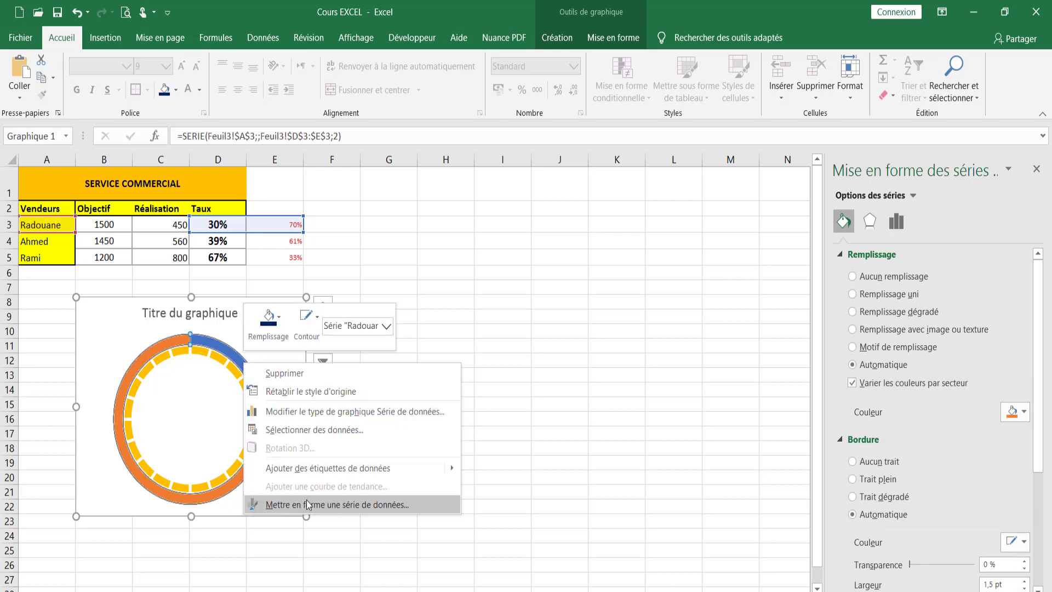
left_click(293, 412)
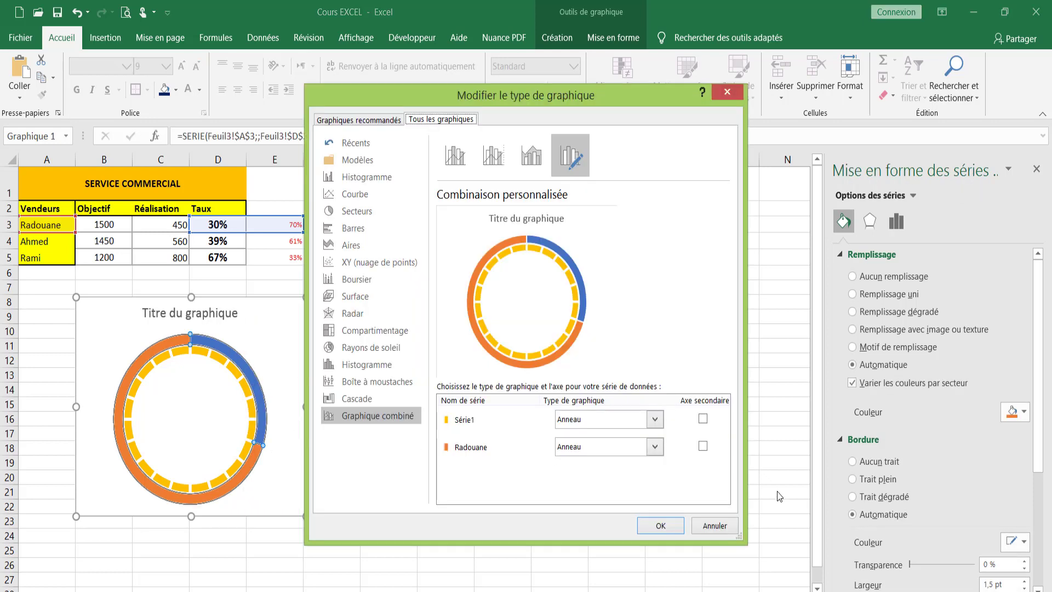
left_click(654, 446)
left_click(570, 423)
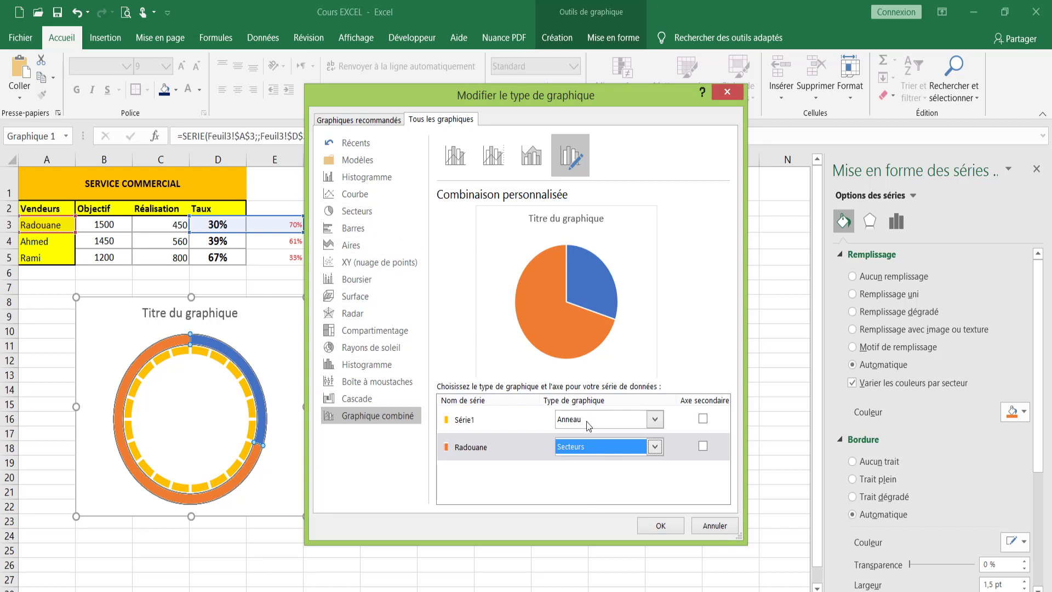
left_click(640, 529)
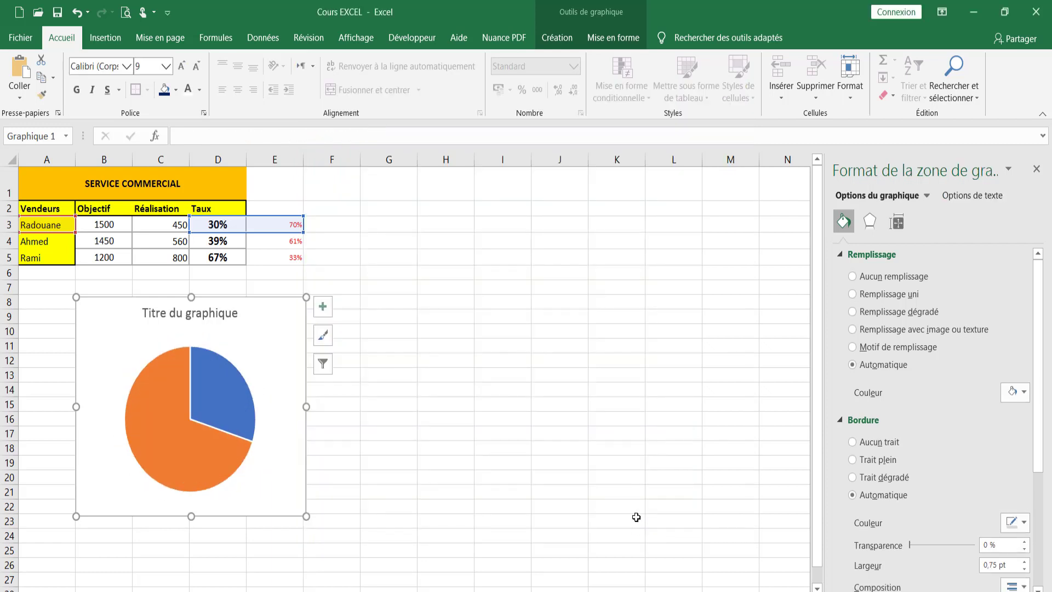
Step: Give the orange 70% pie slice a white solid fill at 15% transparency
left_click(206, 449)
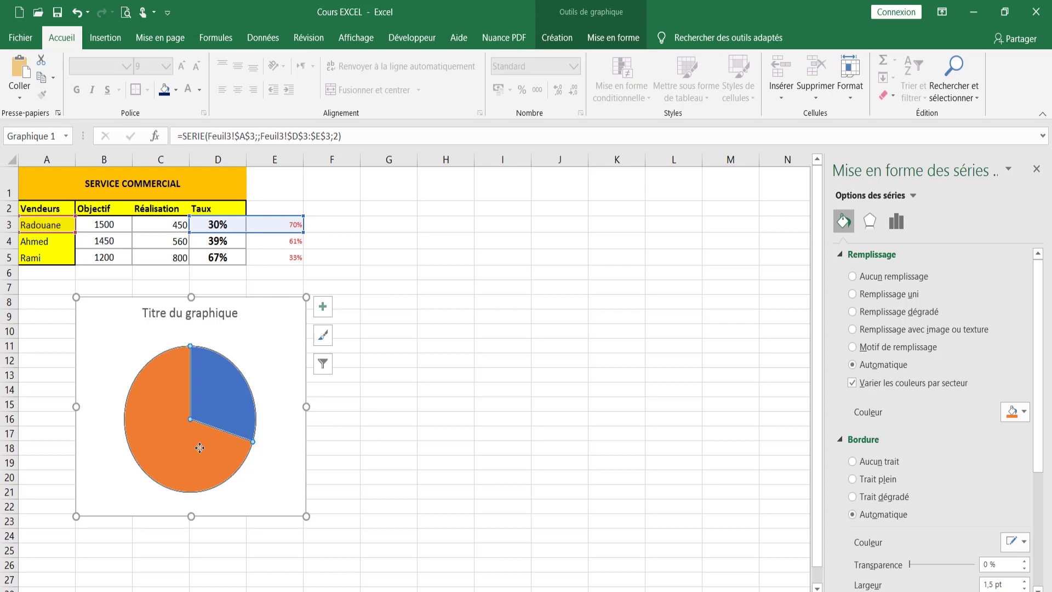
left_click(200, 448)
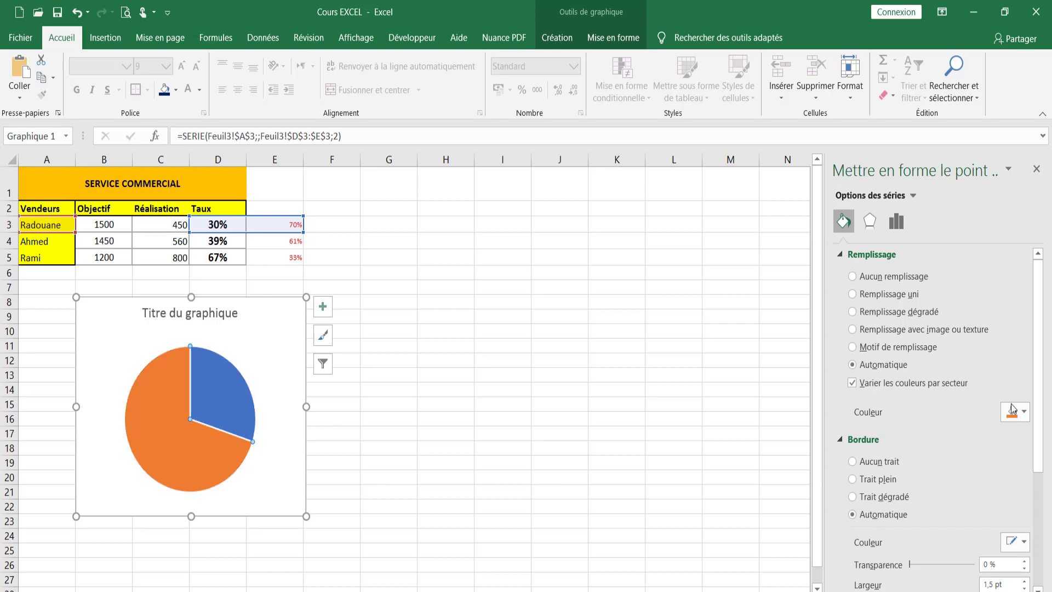
left_click(914, 295)
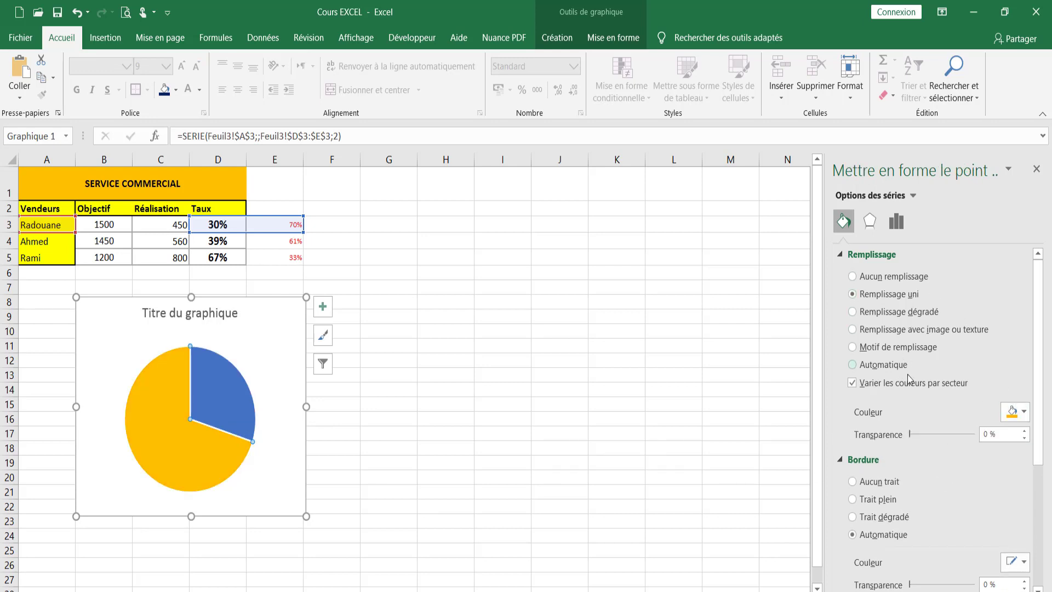
left_click(1025, 413)
left_click(946, 446)
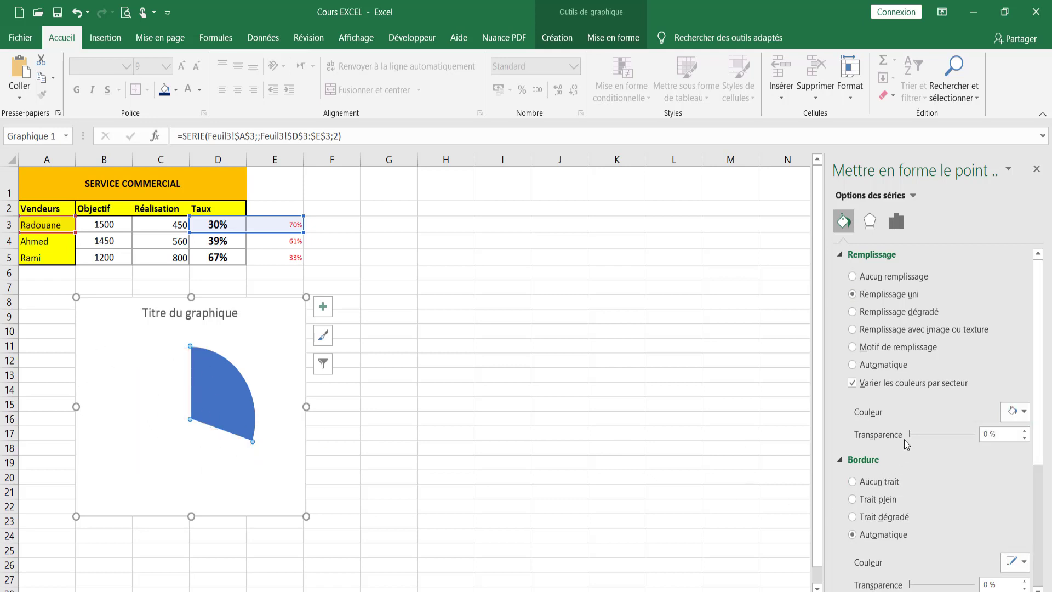
left_click_drag(911, 434, 917, 434)
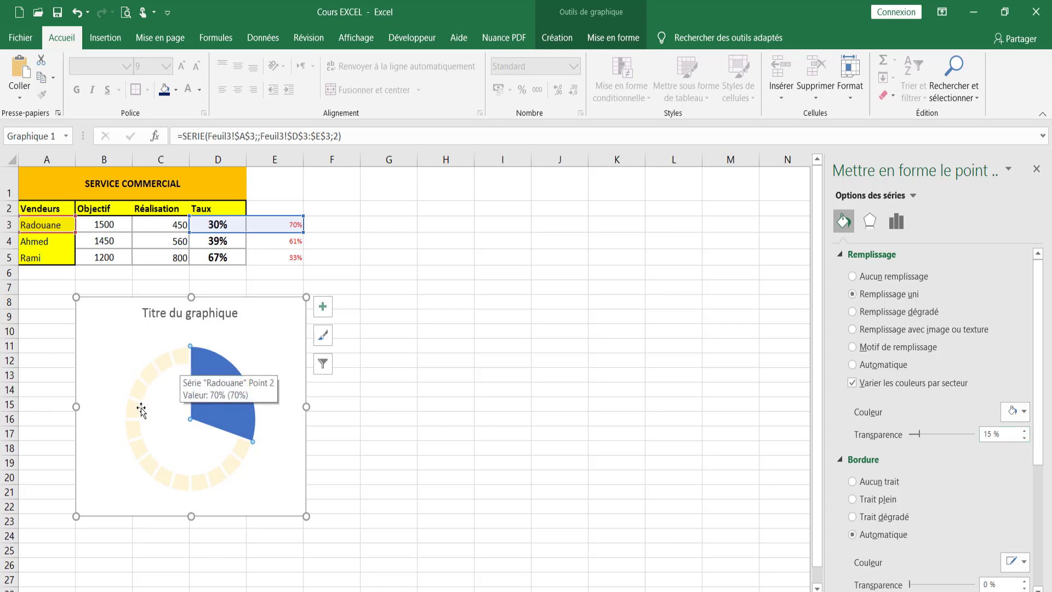
mouse_move(292, 479)
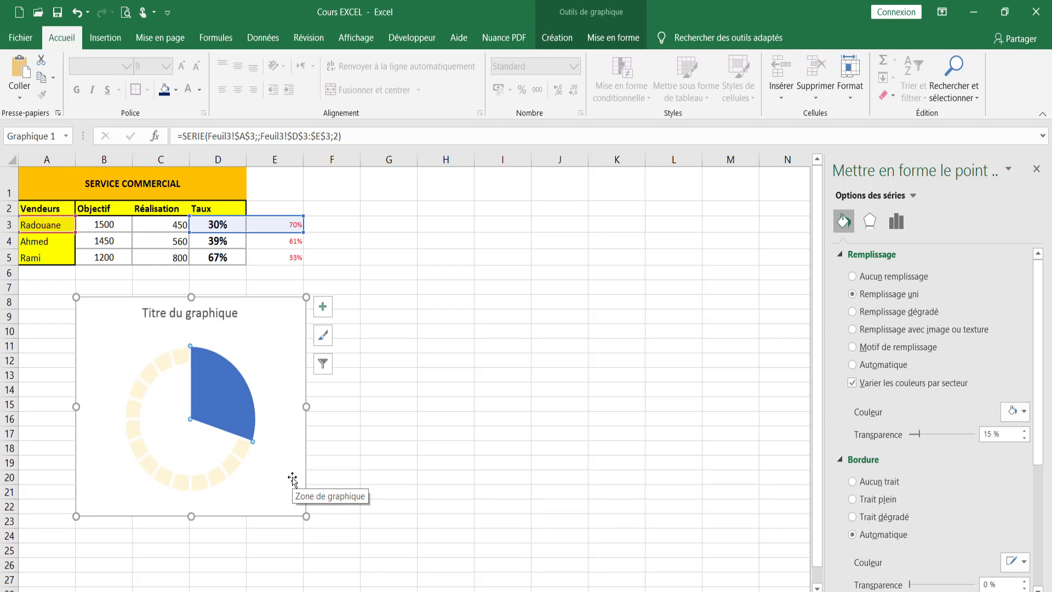
Step: Give the blue 30% pie slice a white fill at 100% transparency
left_click(218, 392)
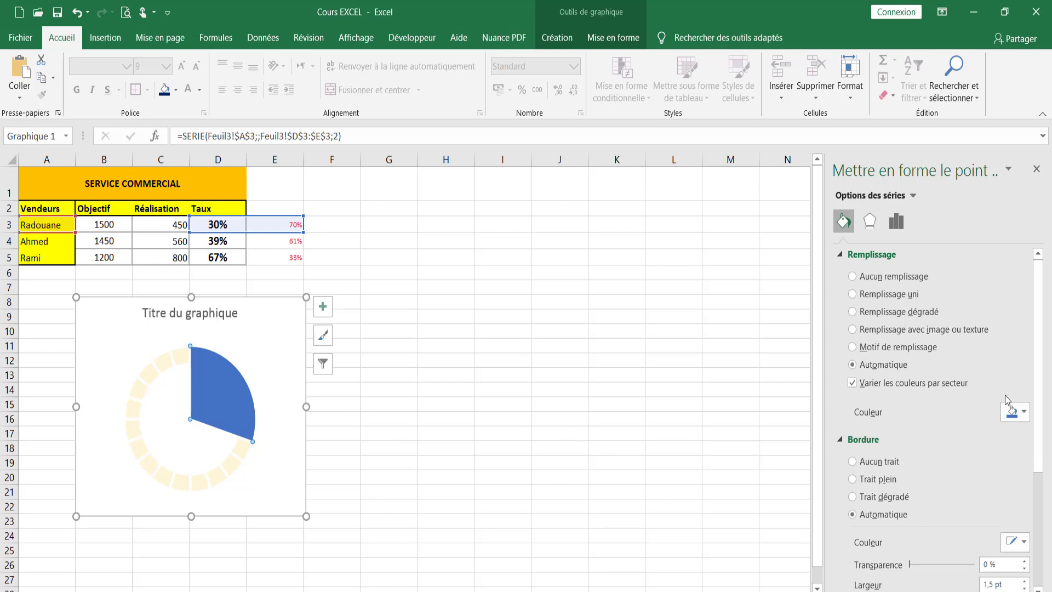
left_click(1025, 413)
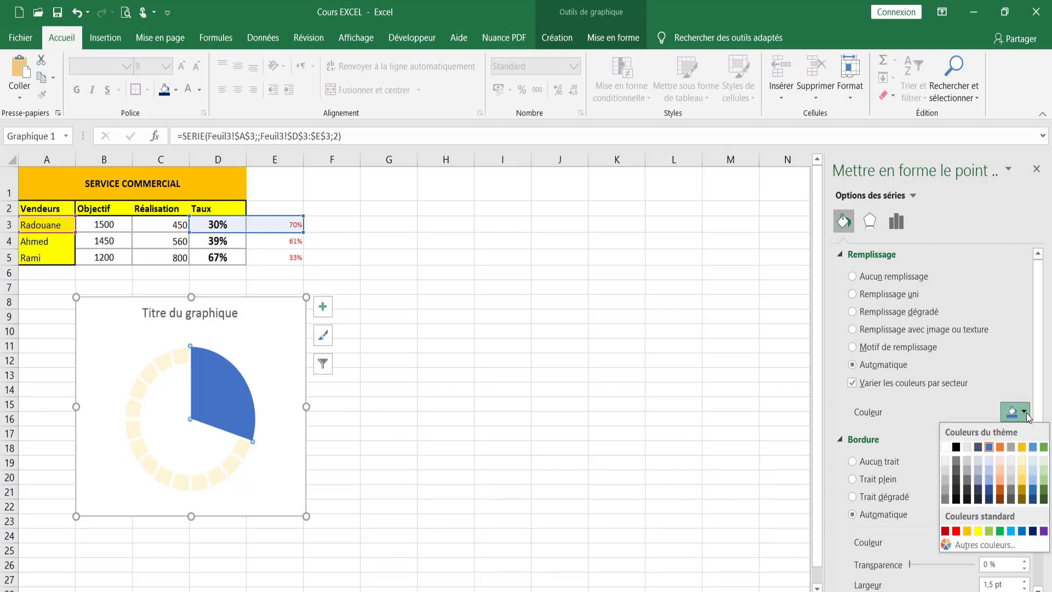
left_click(952, 451)
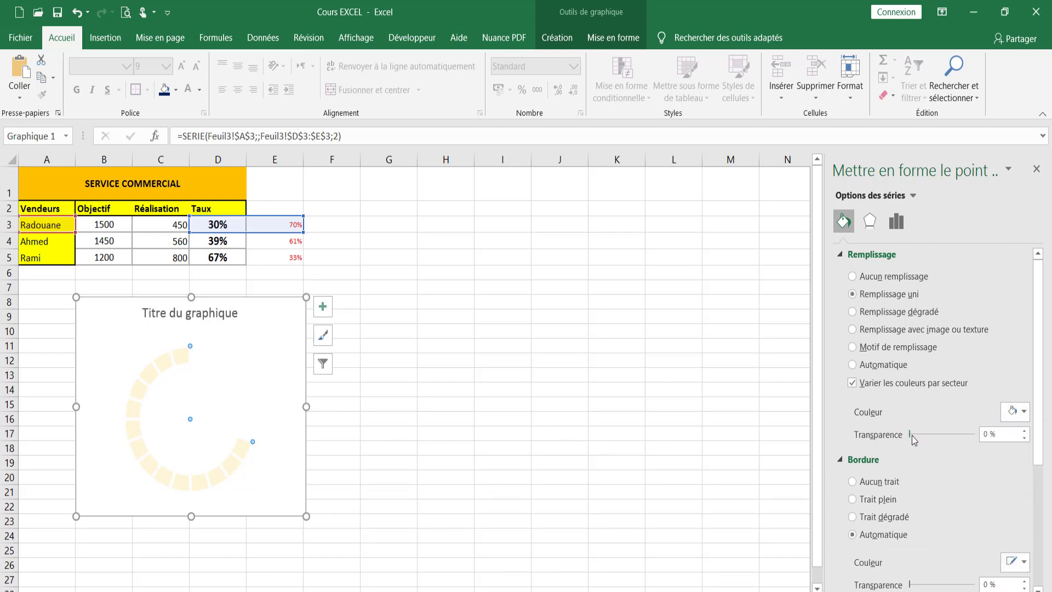
left_click_drag(911, 434, 981, 434)
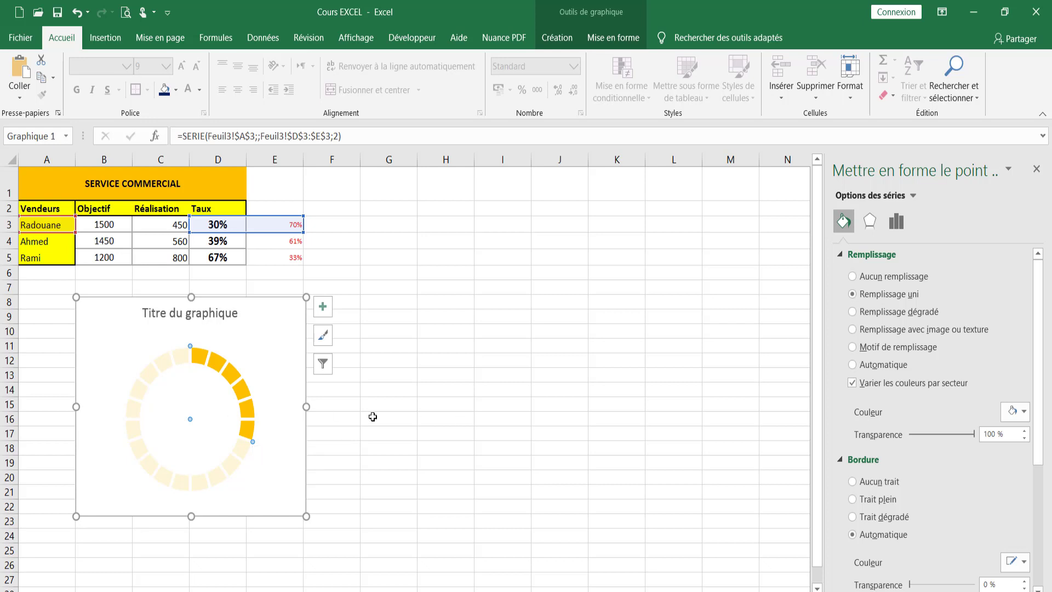
left_click(470, 377)
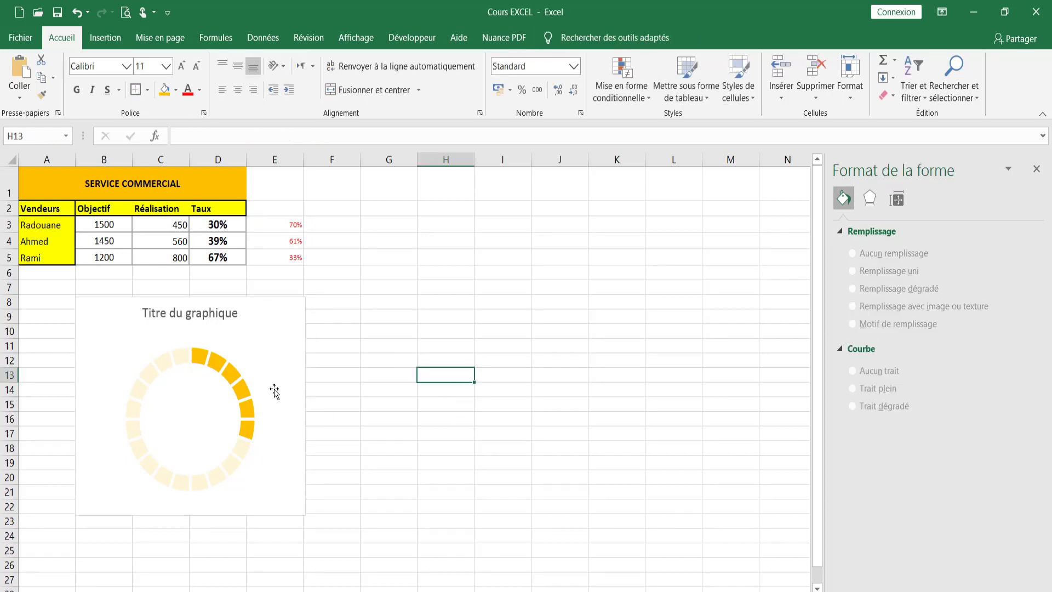
Step: Overwrite the chart title, first typing 'Réalisation', then replacing it with the first seller's name
left_click(223, 314)
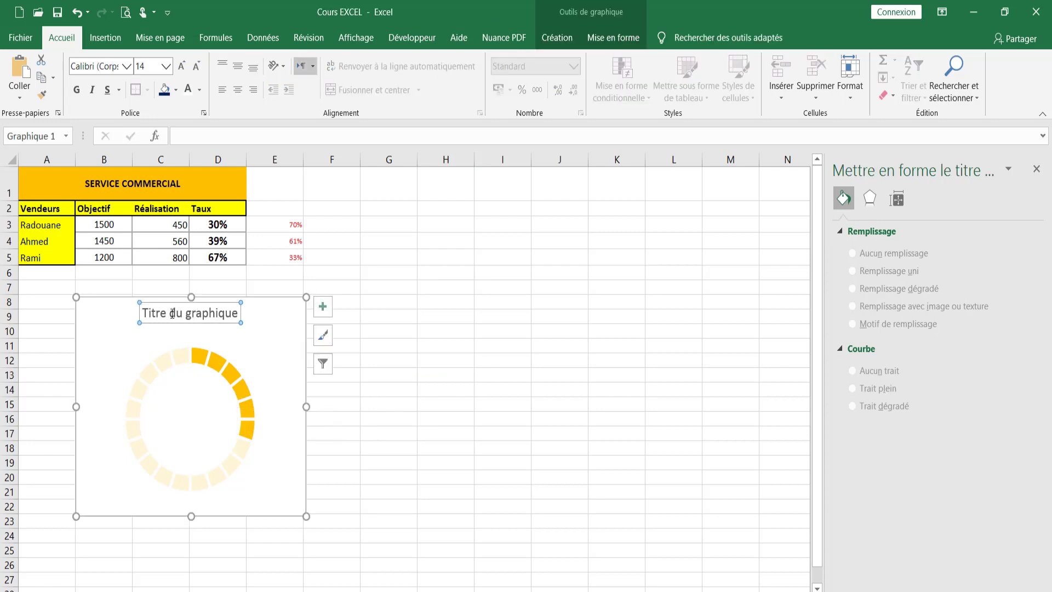
triple_click(223, 314)
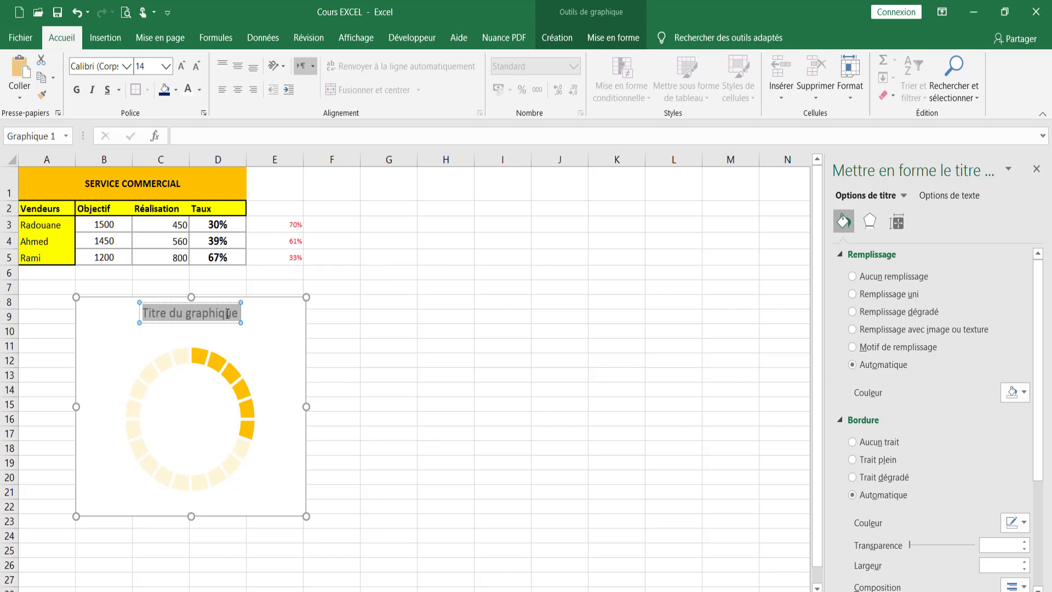
type("Réalis")
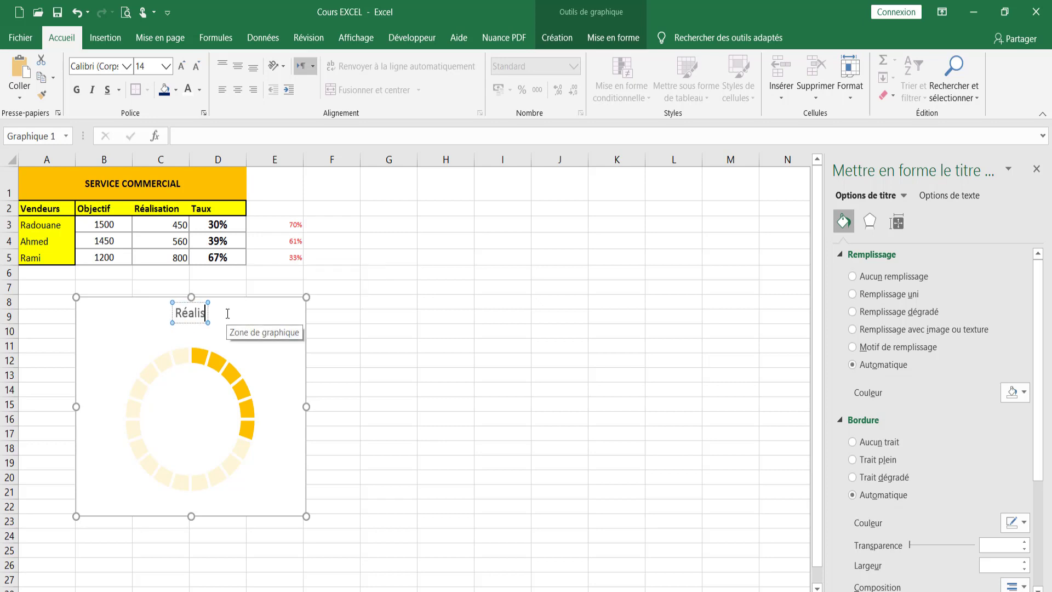
type("ation")
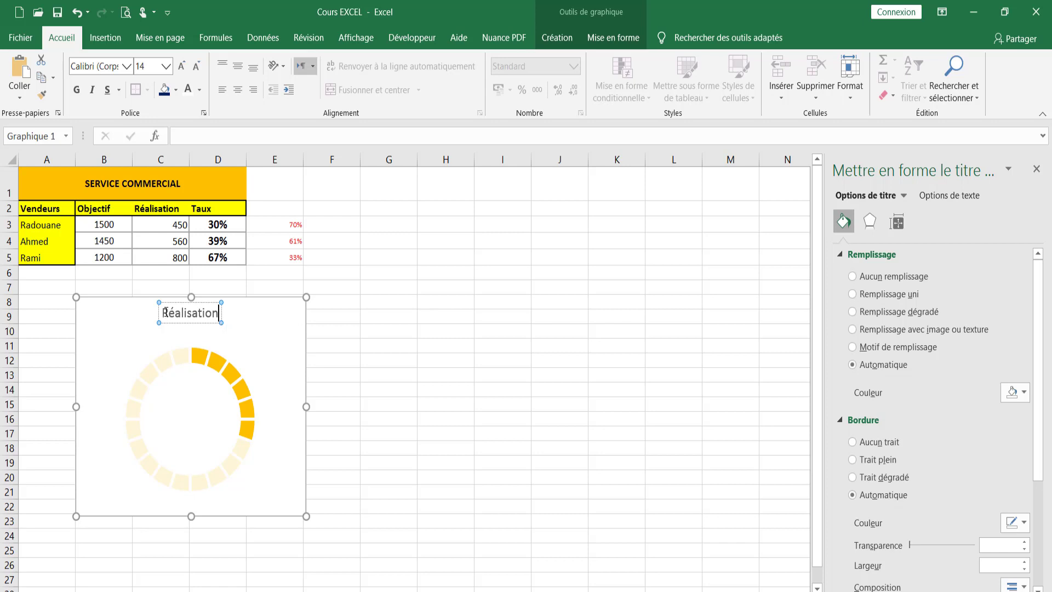
left_click_drag(161, 313, 227, 313)
type("R")
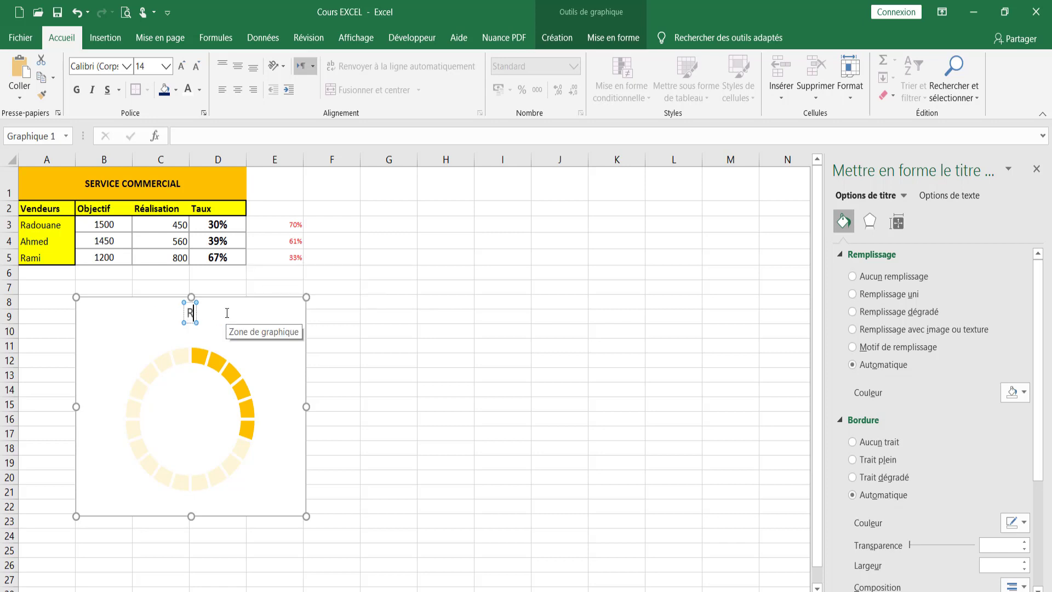
type("adouan")
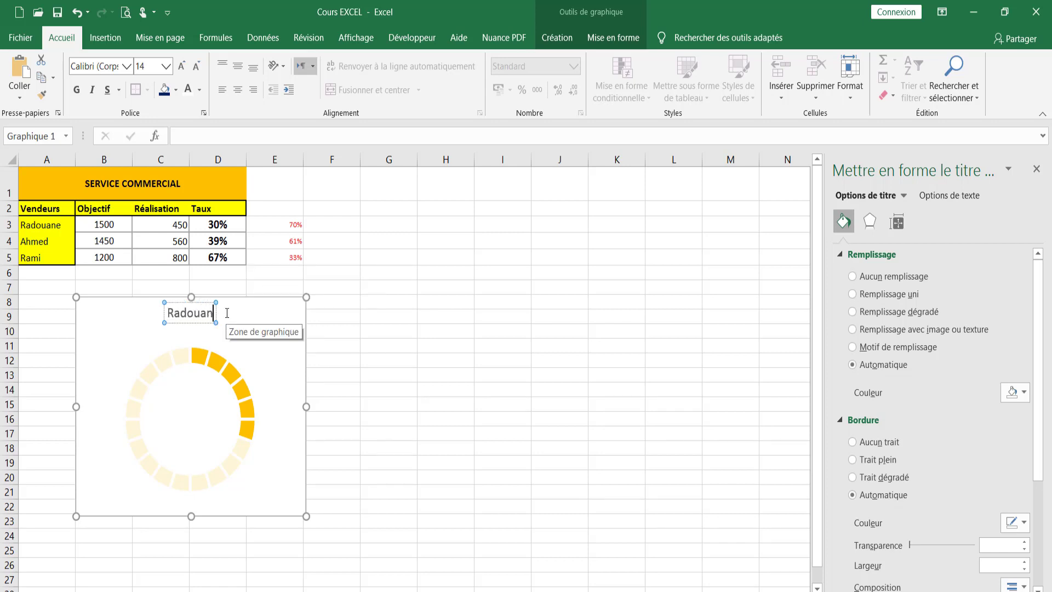
type("e")
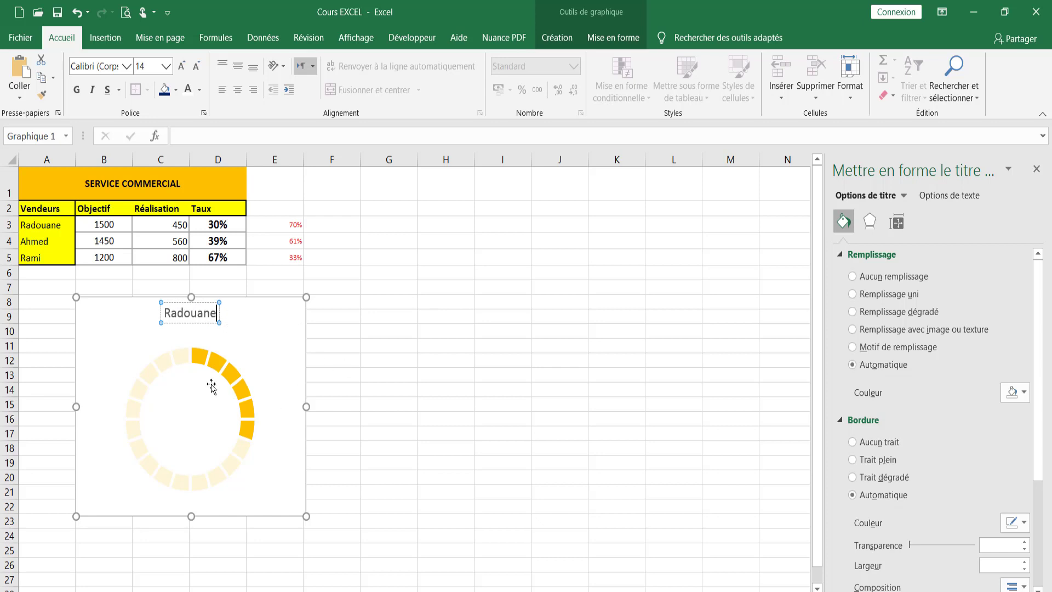
left_click(391, 374)
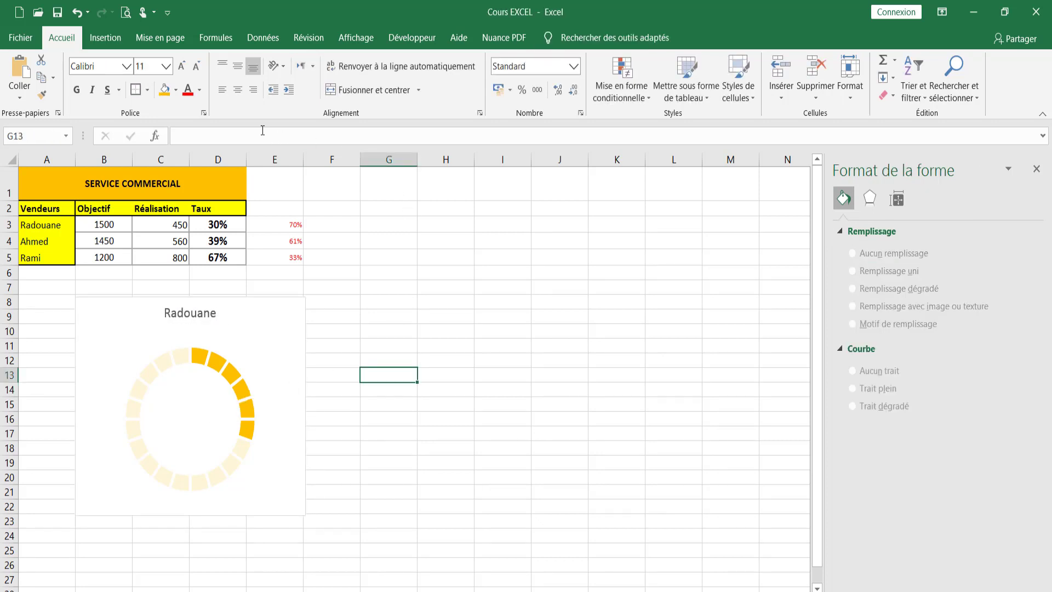
Step: Draw an oval over the centre of the doughnut ring
left_click(105, 37)
left_click(188, 90)
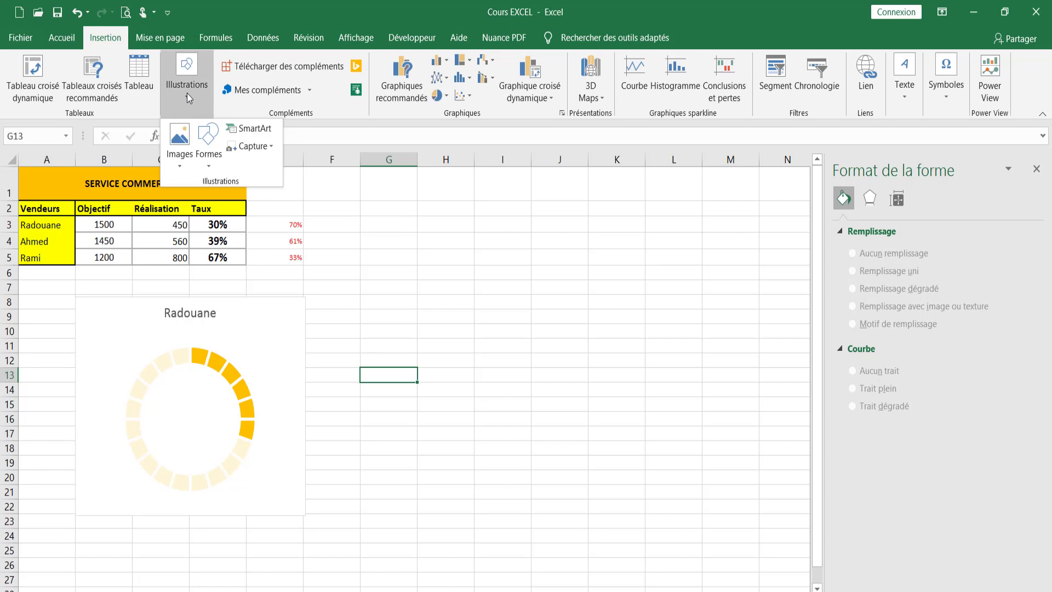
left_click(209, 144)
left_click(255, 199)
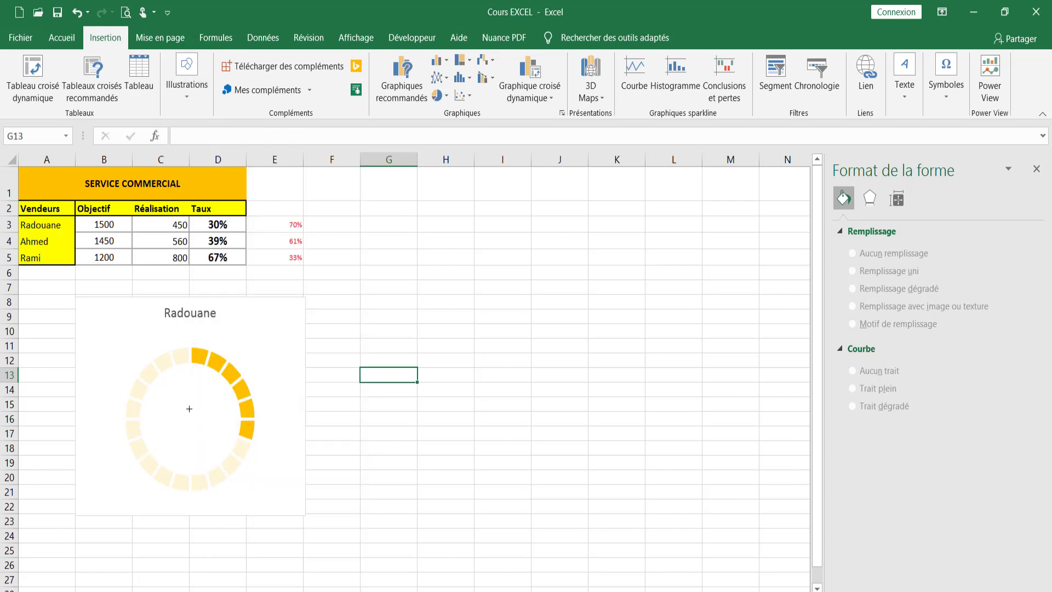
left_click_drag(176, 392, 252, 476)
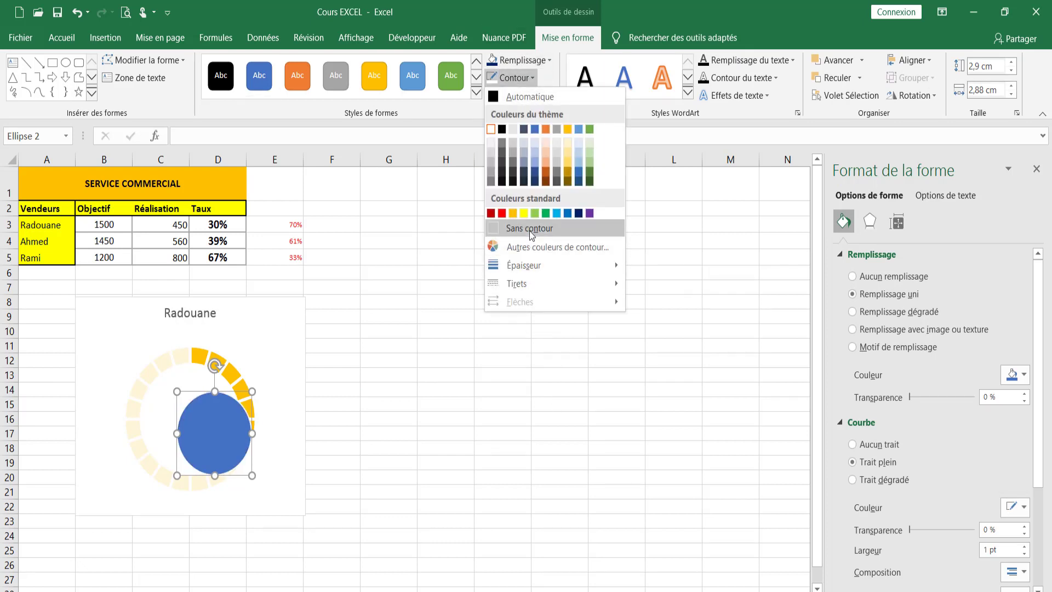
Step: Give the circle no outline and a light grey fill, and centre it on the ring
left_click(529, 228)
left_click(521, 60)
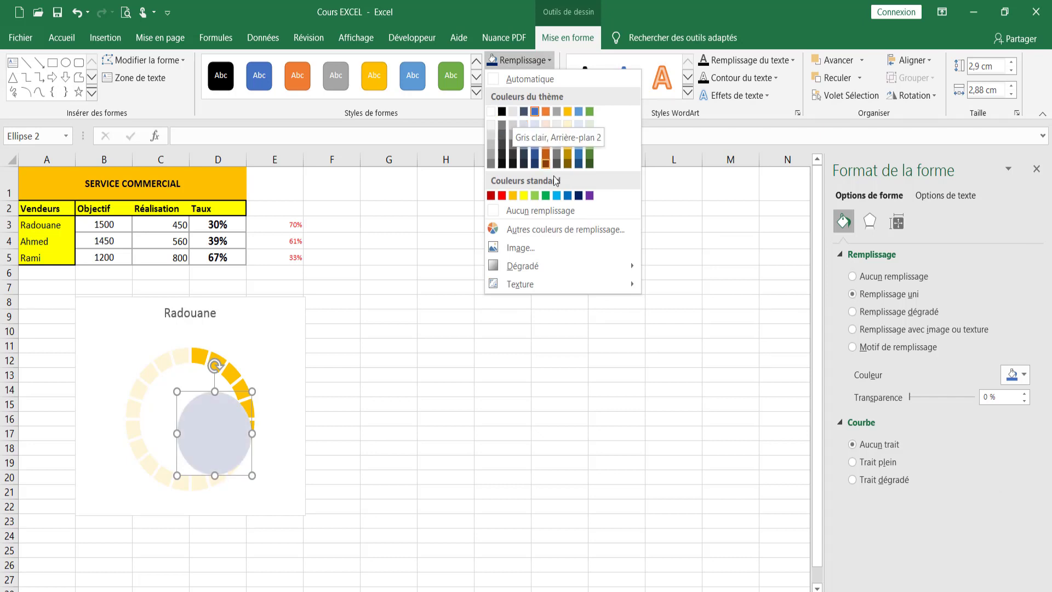
left_click(492, 140)
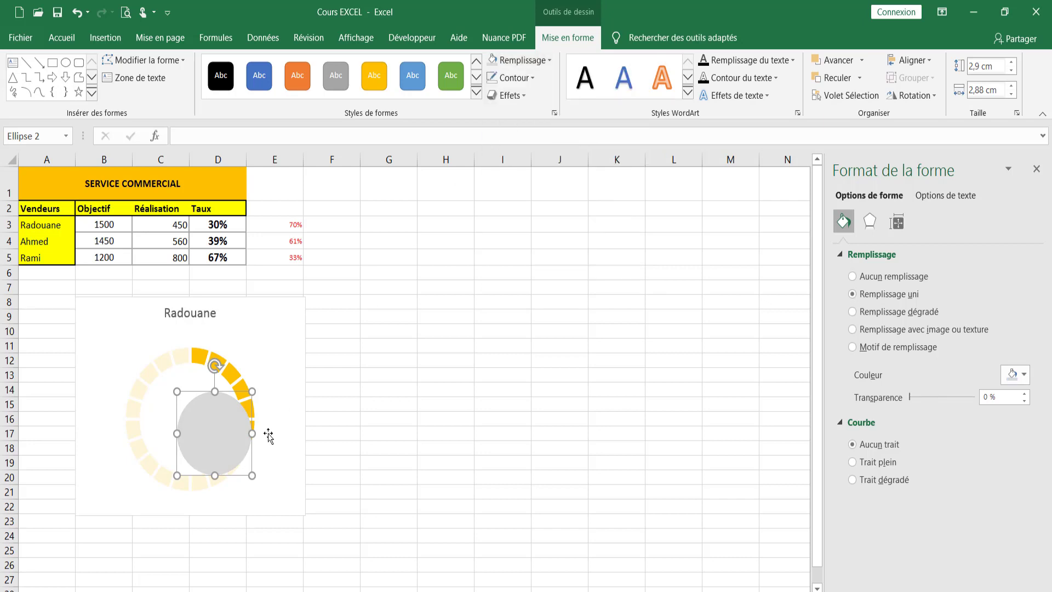
left_click_drag(201, 420, 191, 409)
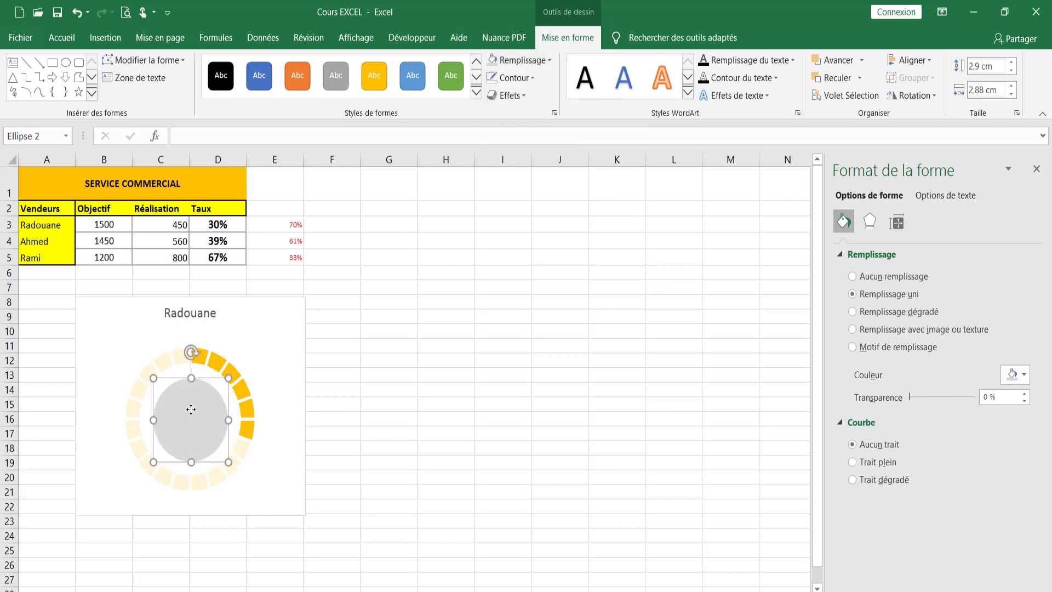
Step: Link the circle's text to =$D$3 so it shows 30%
left_click(195, 137)
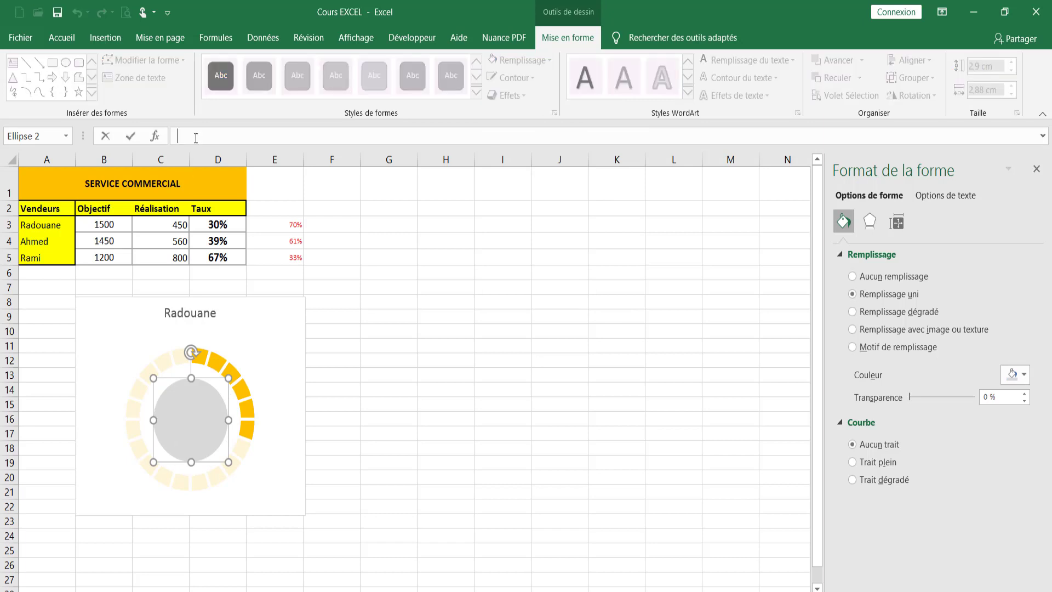
type("=")
left_click(203, 225)
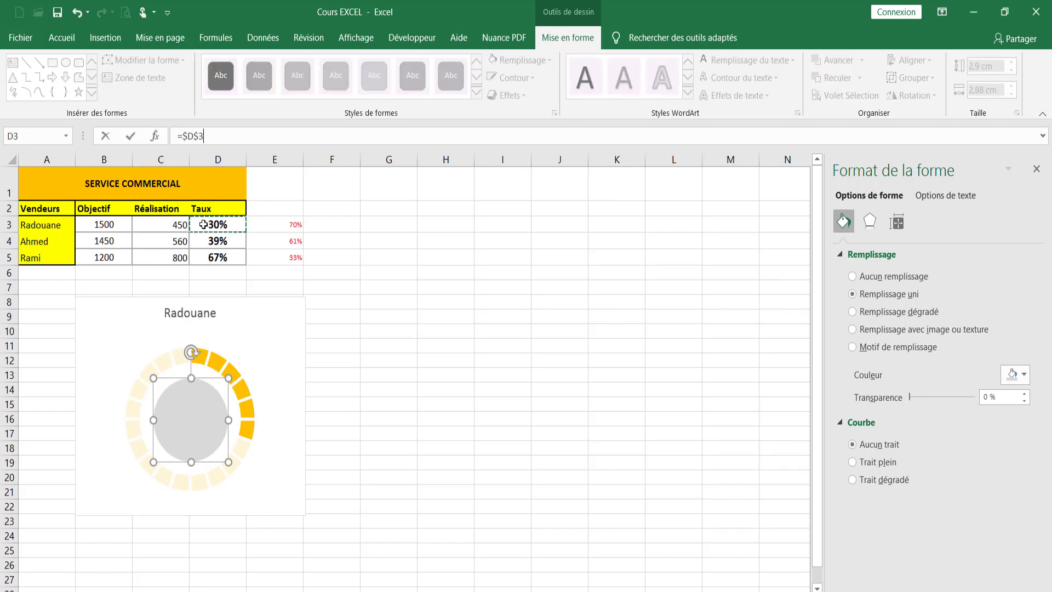
key("Return")
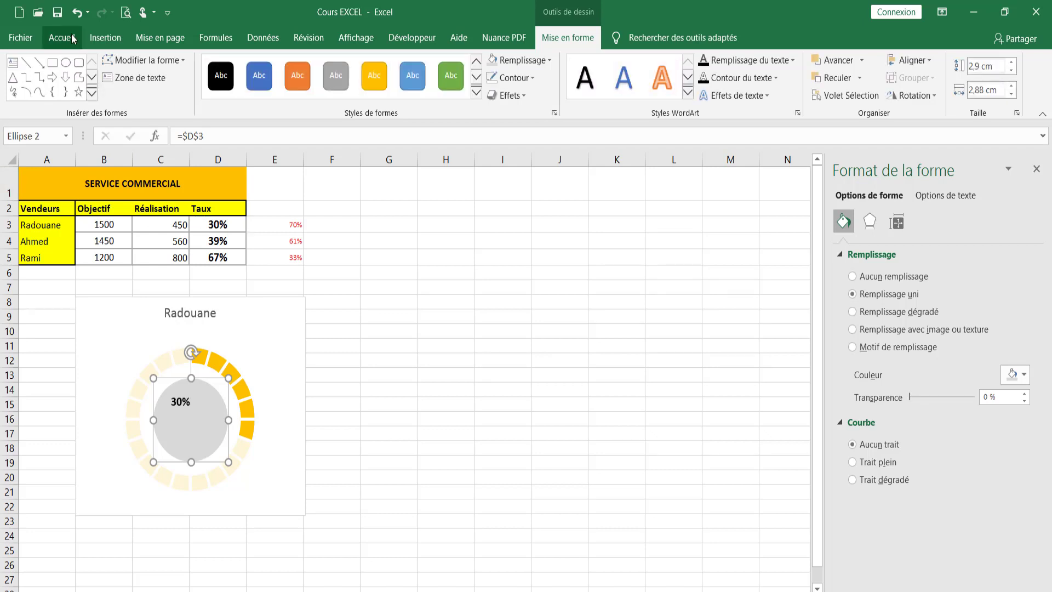
Step: Format the 30% label as bold Agency FB, size 24, centred horizontally and vertically
left_click(61, 37)
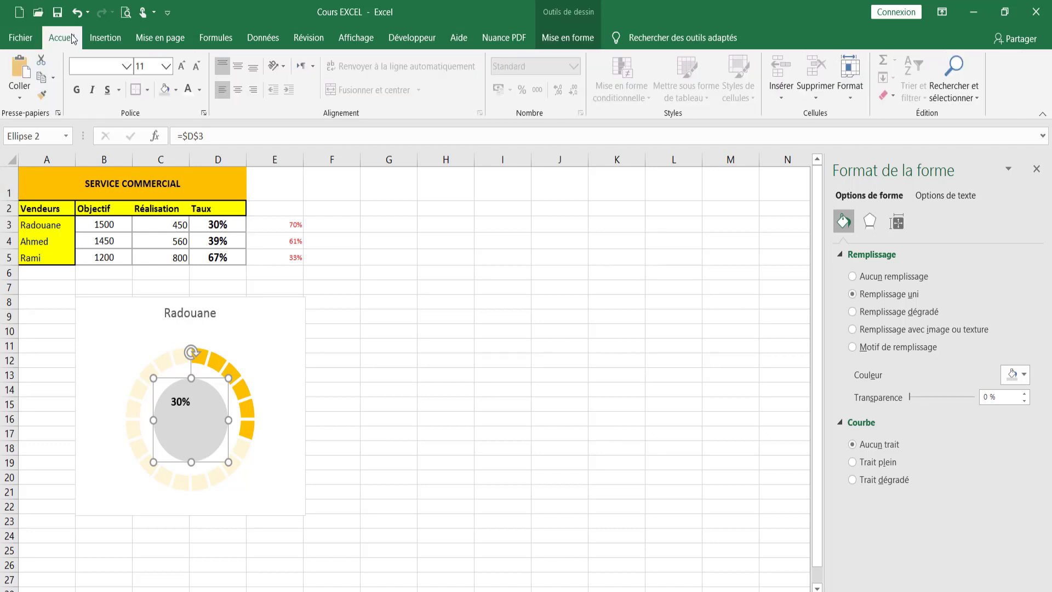
left_click(127, 69)
left_click(93, 192)
left_click(181, 65)
left_click(182, 66)
left_click(182, 66)
left_click(182, 65)
left_click(181, 66)
left_click(181, 66)
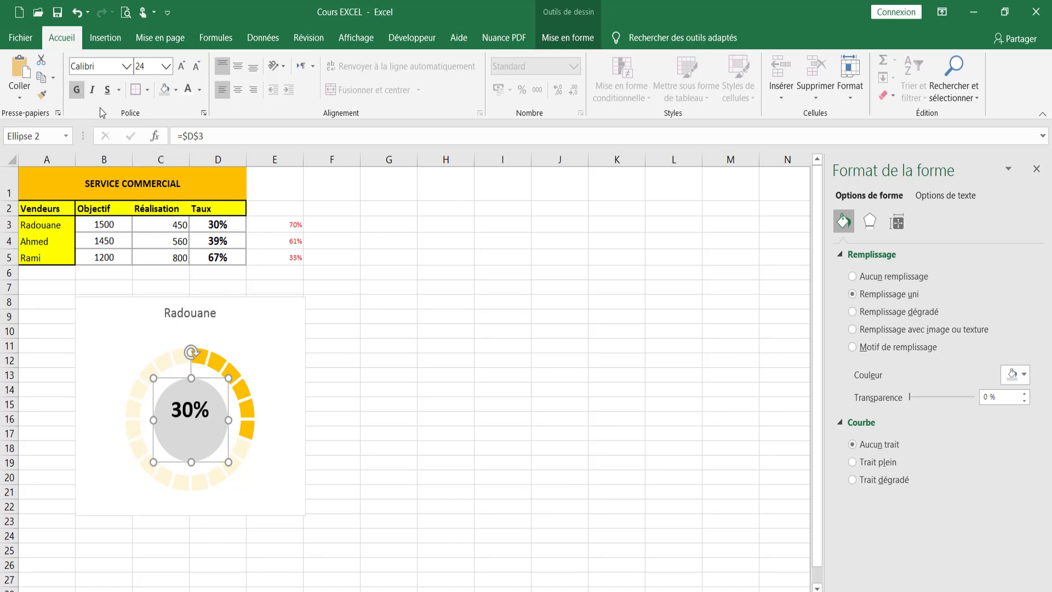
left_click(127, 67)
scroll(157, 90, "up", 5)
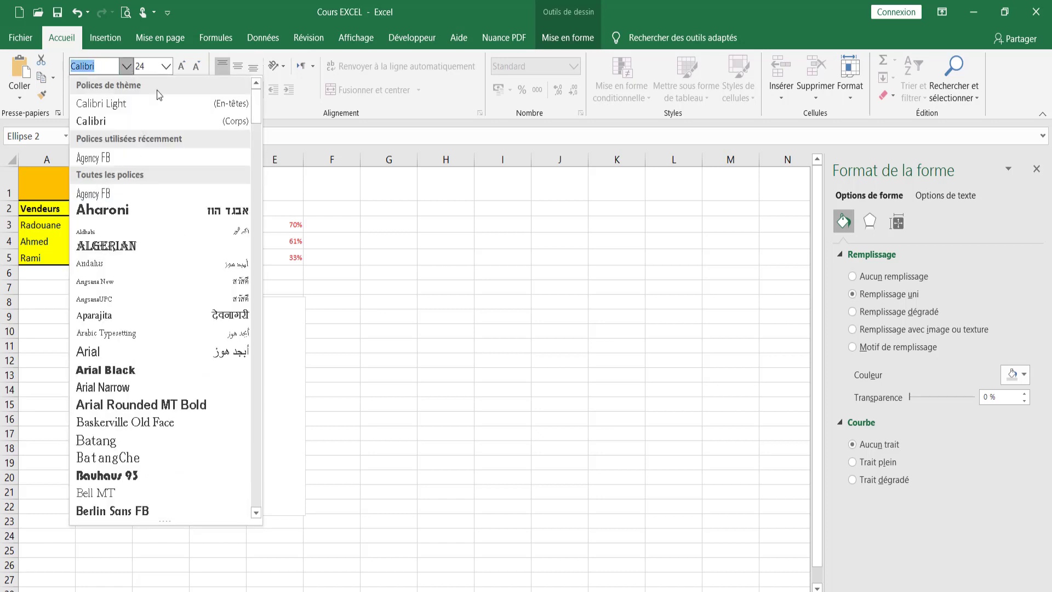
left_click(77, 157)
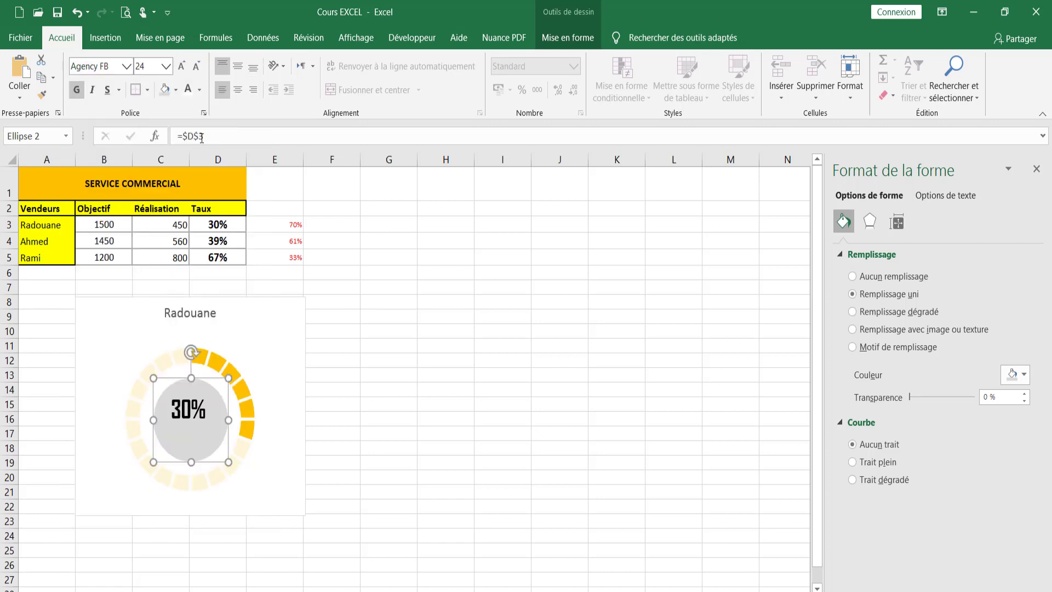
left_click(237, 90)
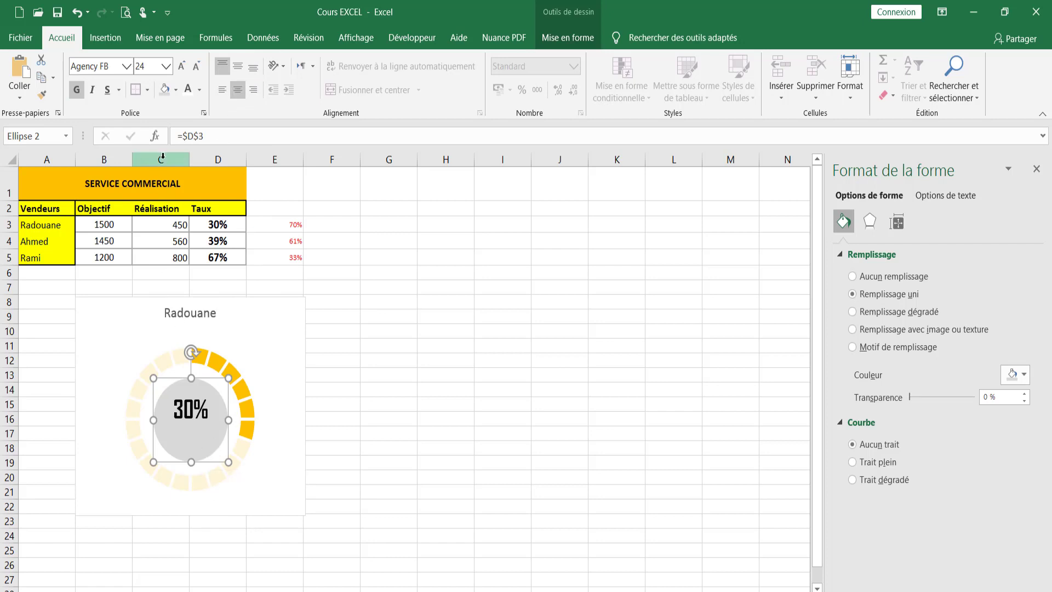
left_click(238, 66)
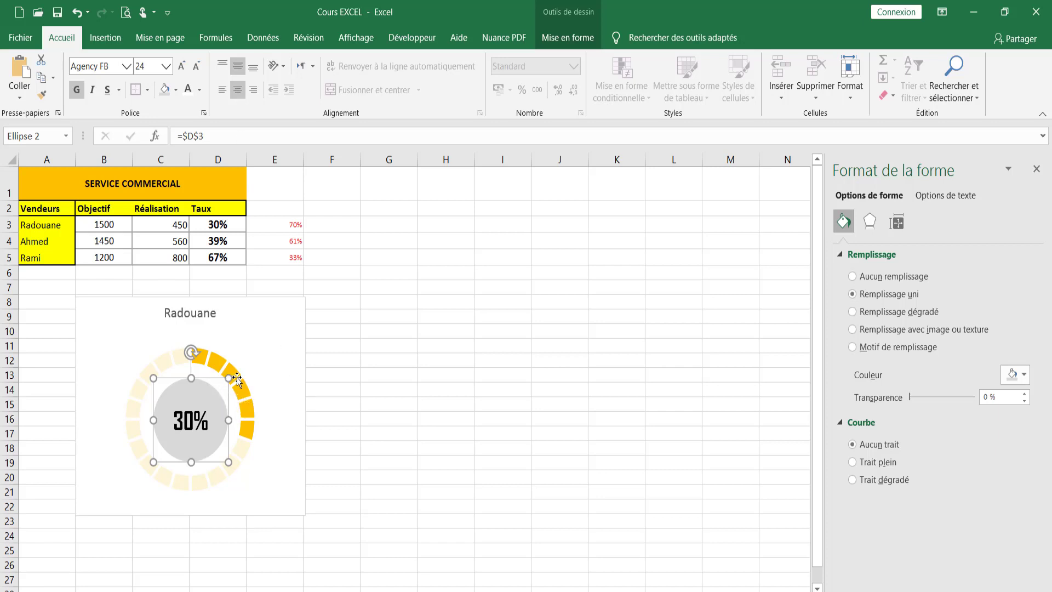
Step: Align the circle to the centre of the chart using Aligner > Centrer
left_click(258, 370)
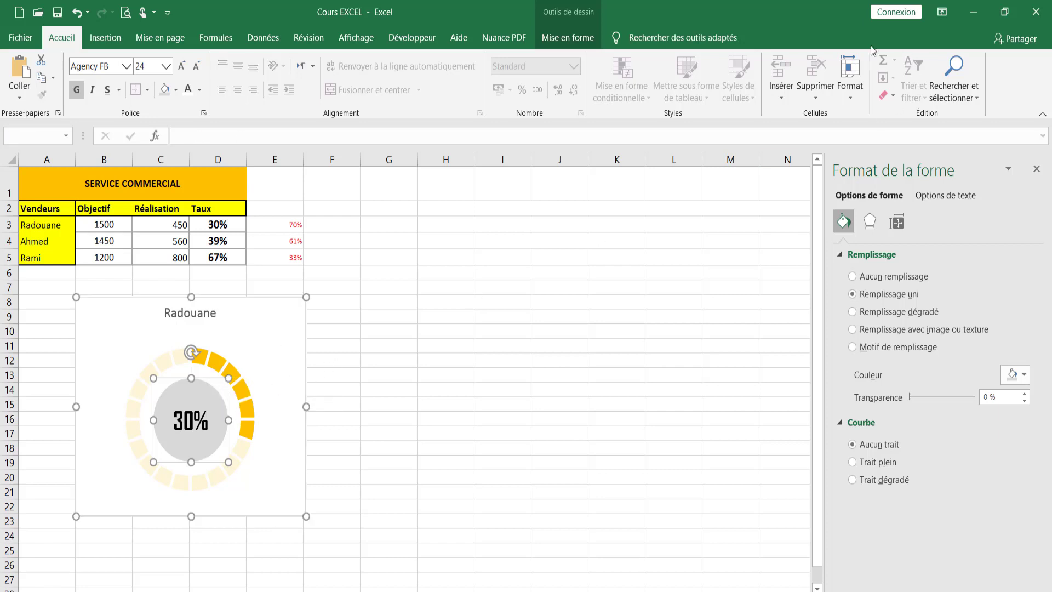
left_click(568, 37)
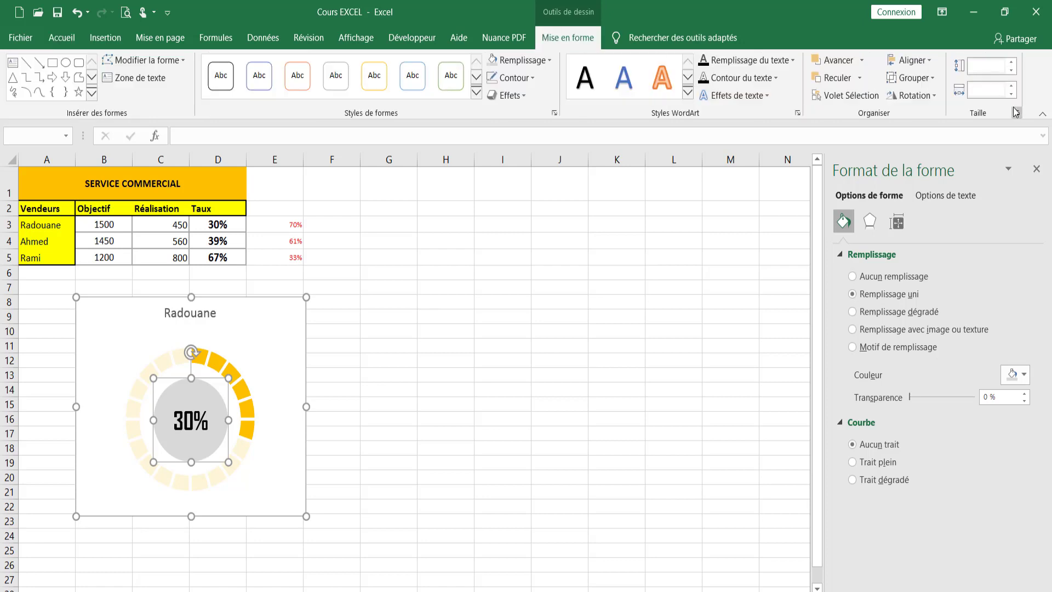
left_click(921, 69)
left_click(919, 96)
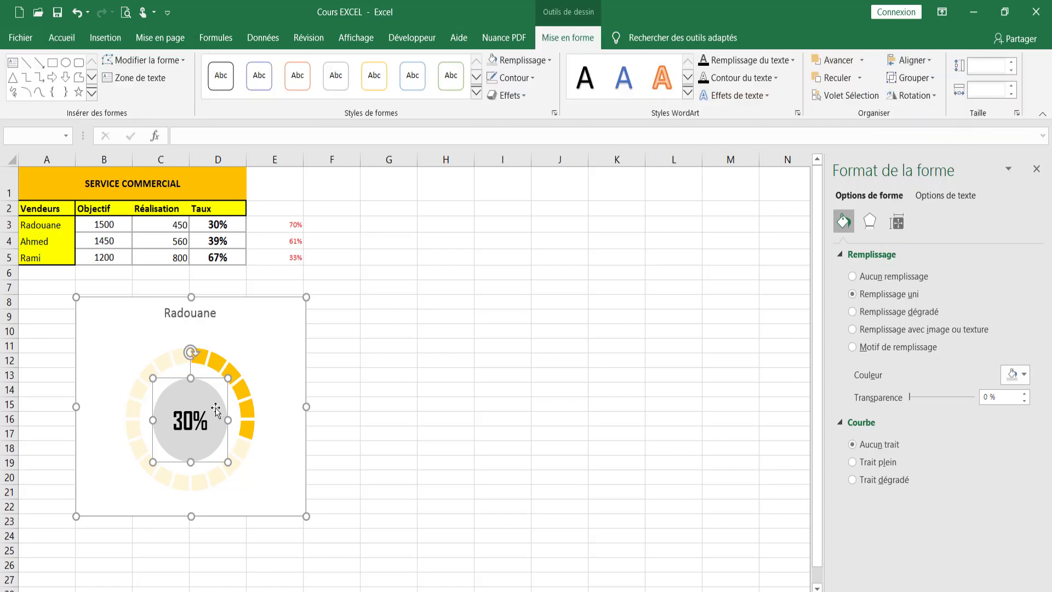
left_click(365, 406)
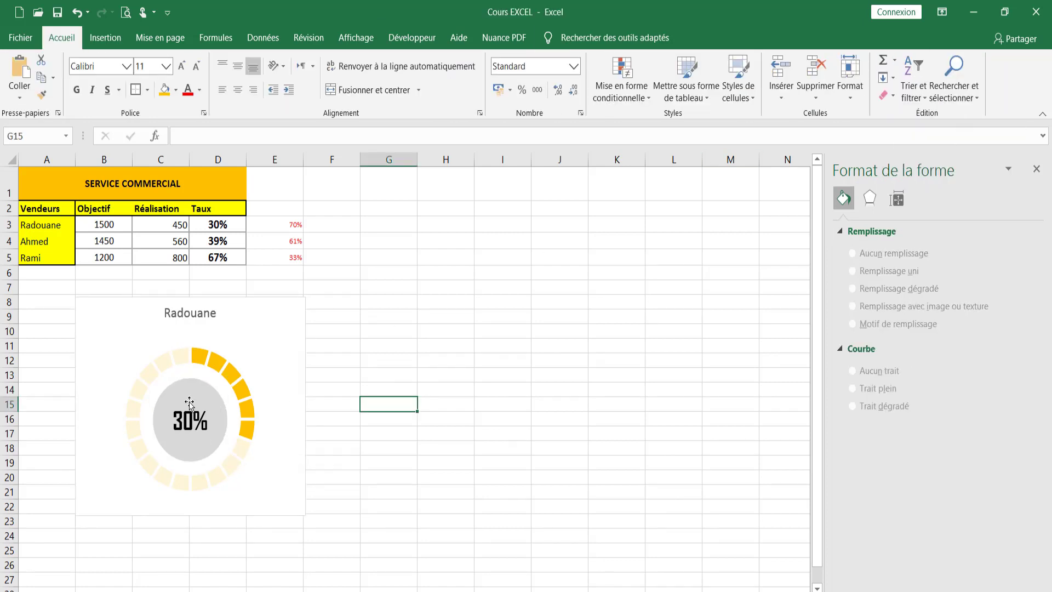
Step: Enter 780, then 950, then 250 in C3, leaving the Taux at 17%
left_click(175, 225)
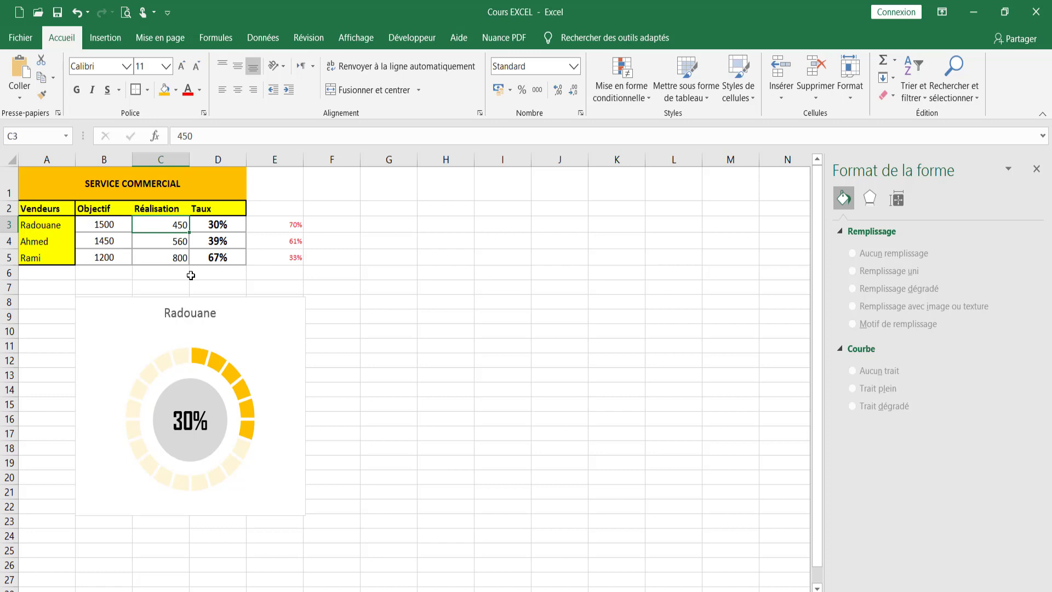
type("780")
key("Return")
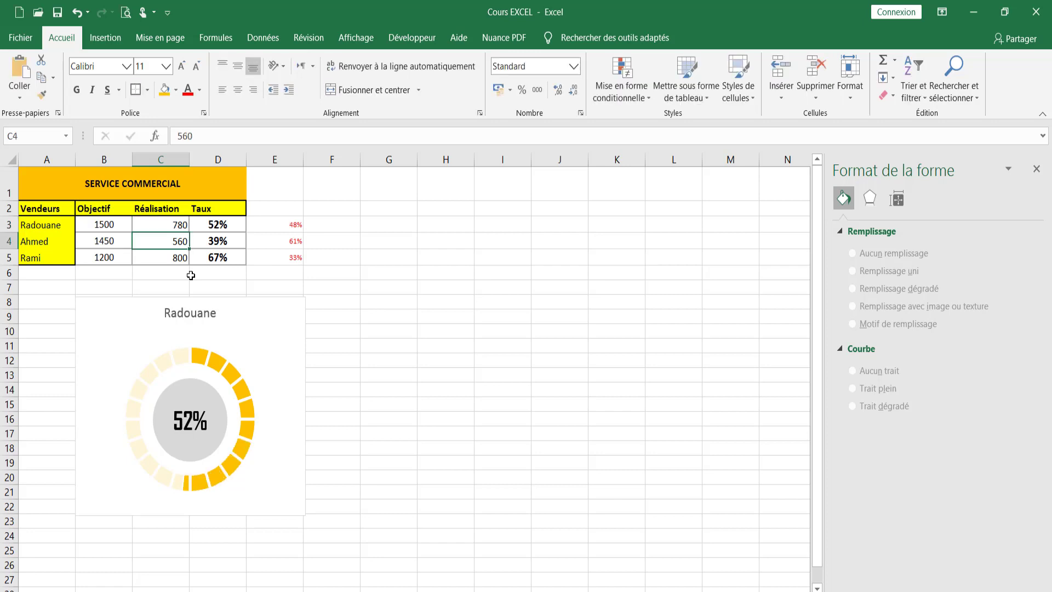
left_click(175, 228)
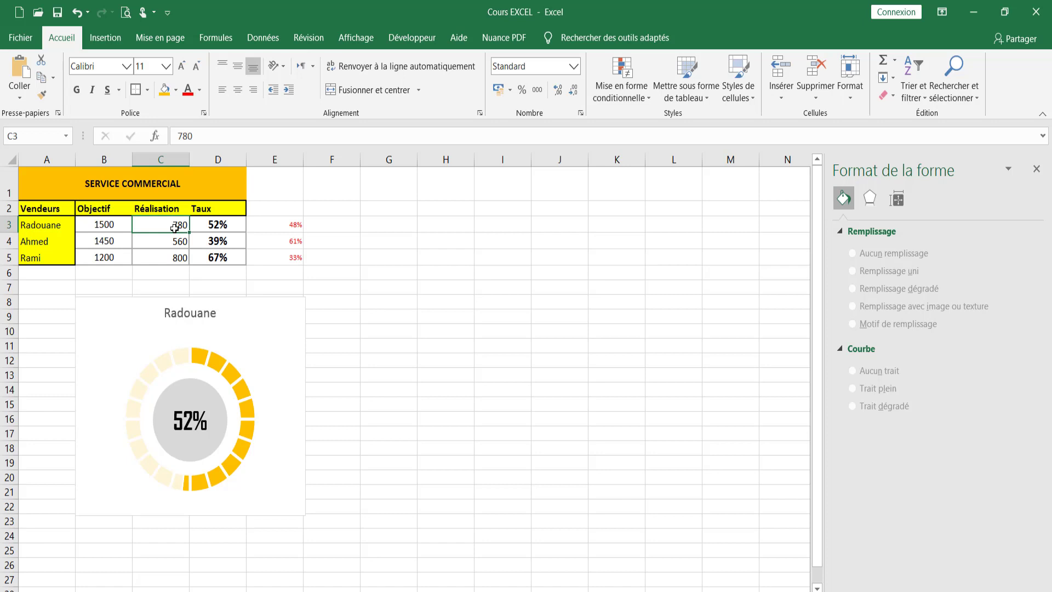
type("950")
key("Return")
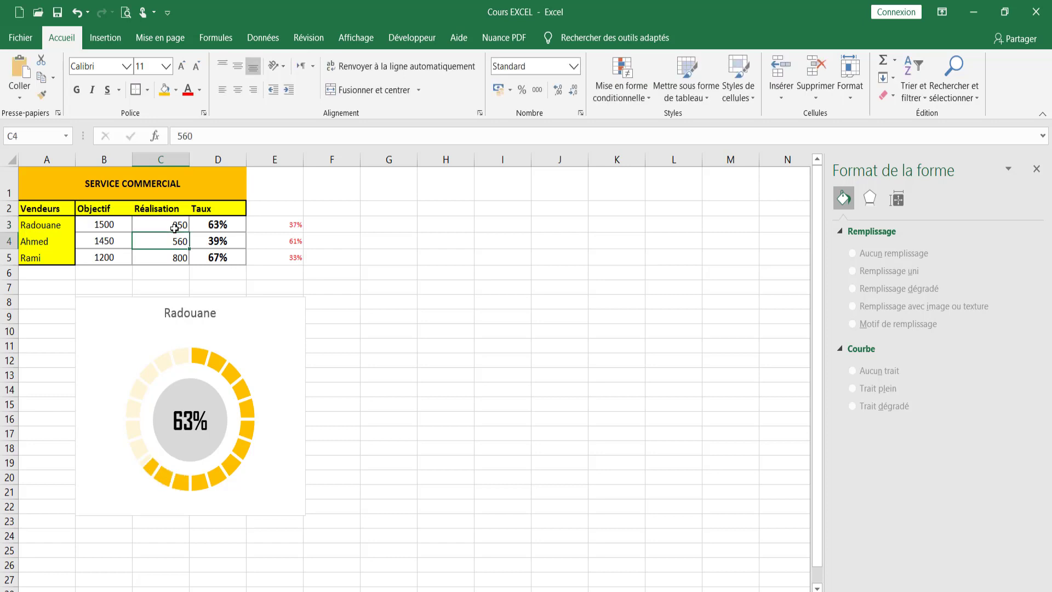
left_click(174, 228)
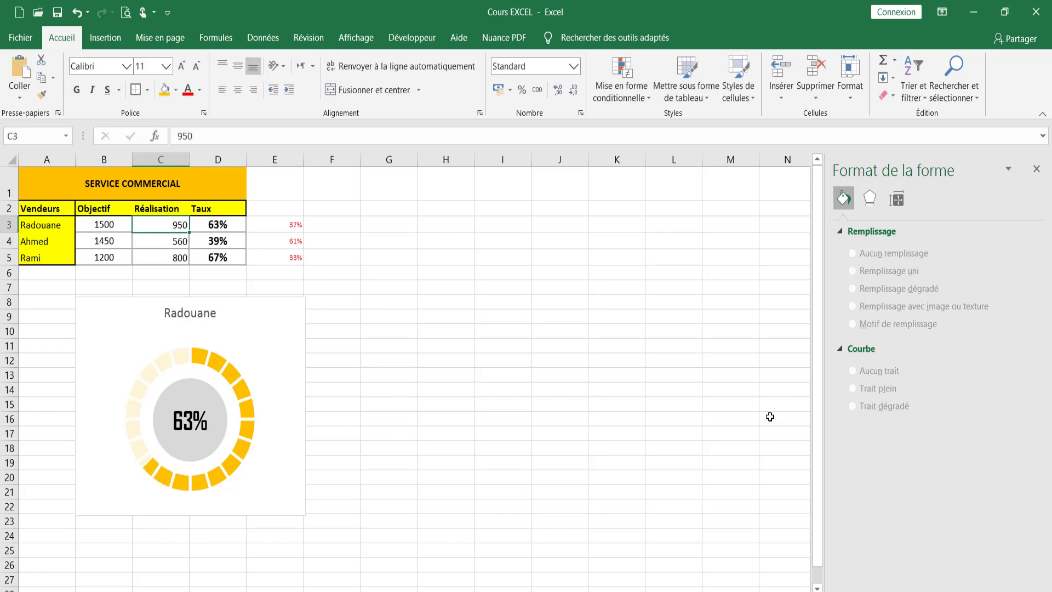
type("250")
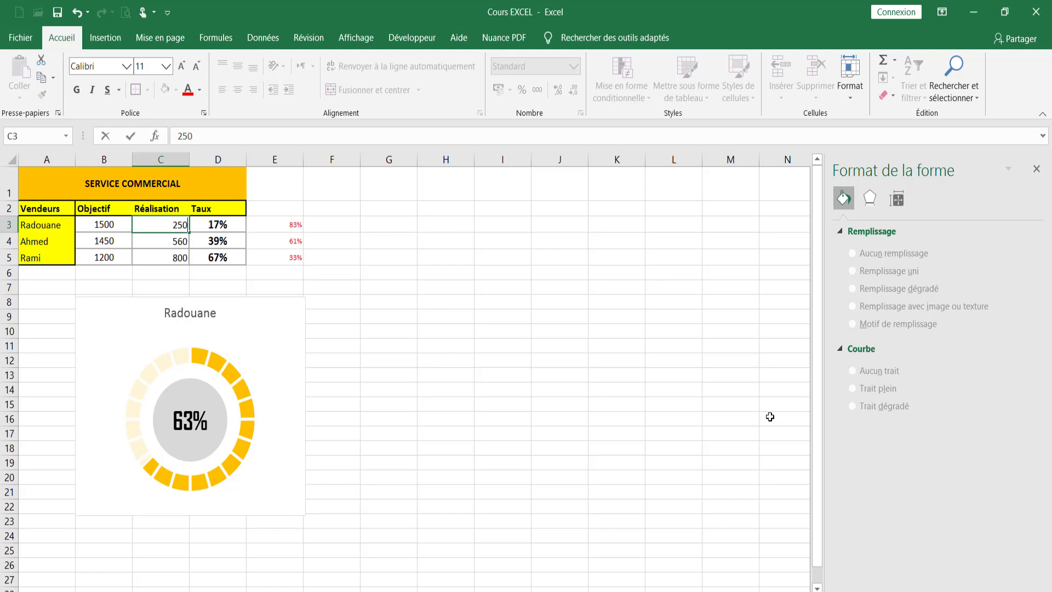
key("Return")
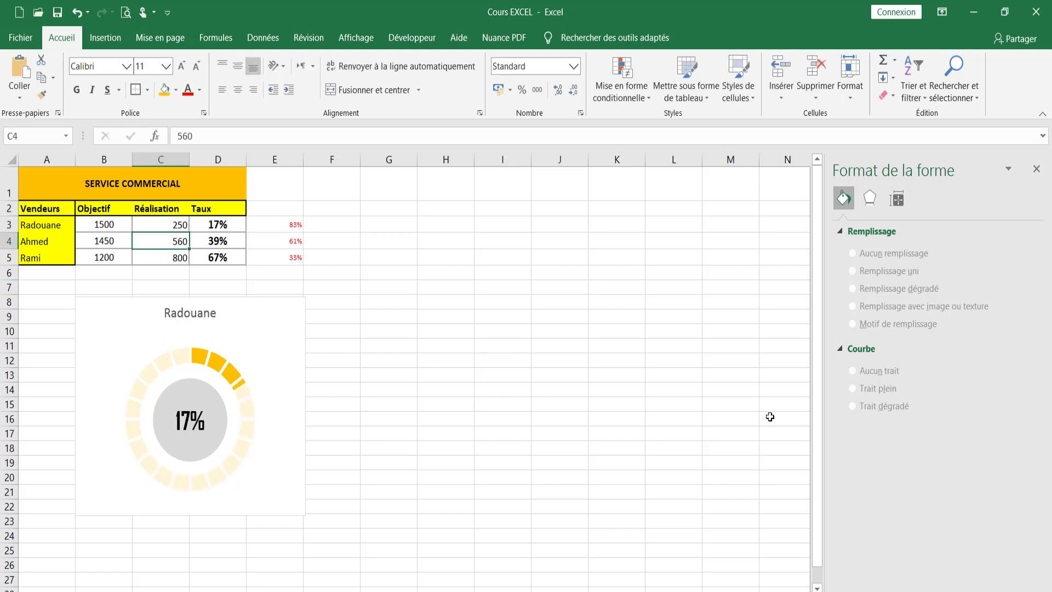
left_click(425, 417)
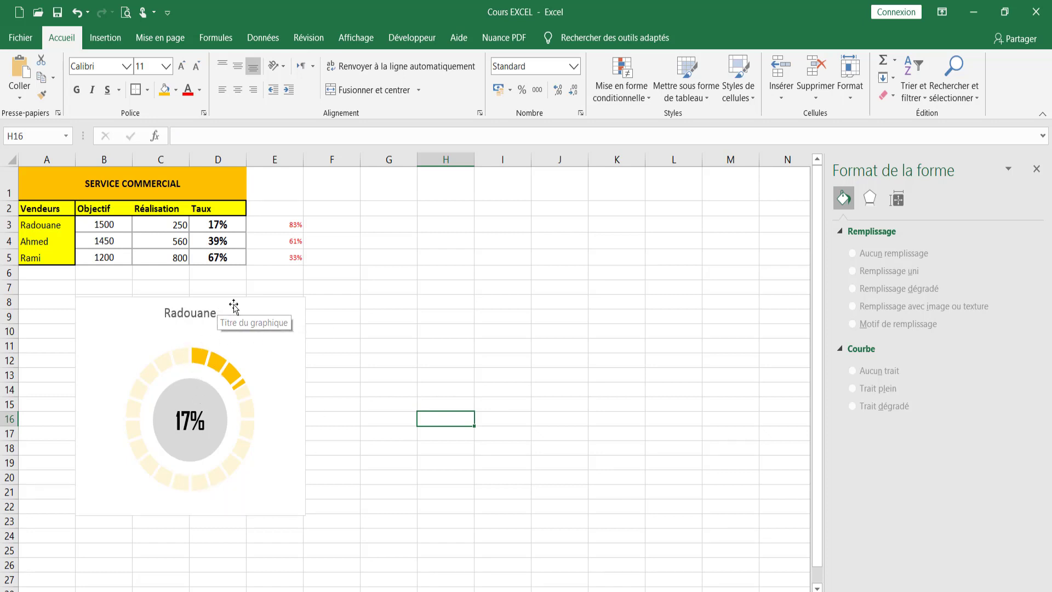
Step: Copy the Radouane doughnut chart and paste the copy beside the original
left_click(267, 341)
right_click(258, 329)
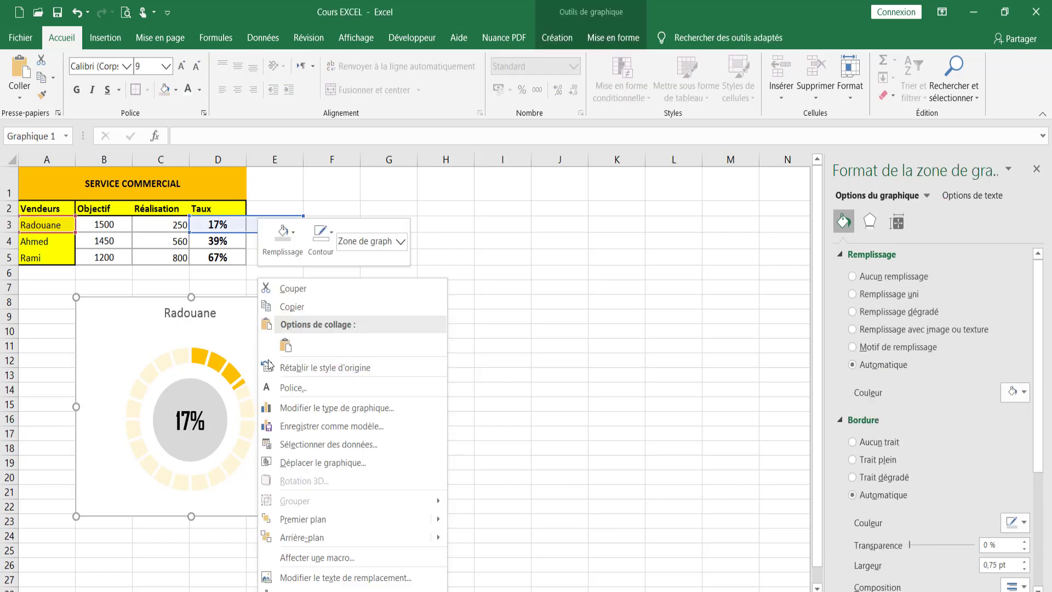
key("Escape")
right_click(367, 375)
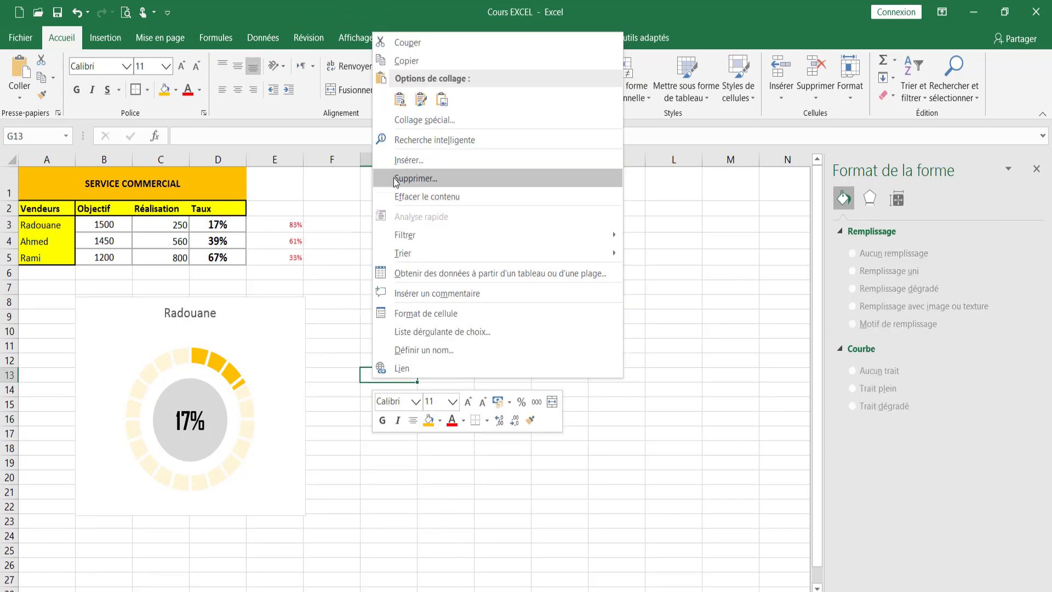
left_click(385, 99)
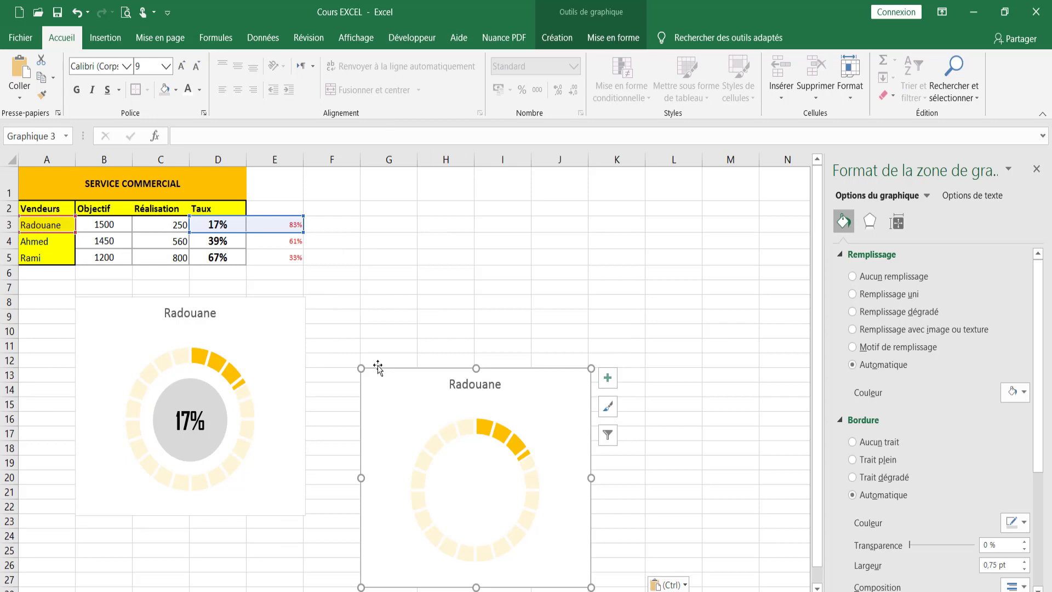
left_click_drag(378, 366, 328, 294)
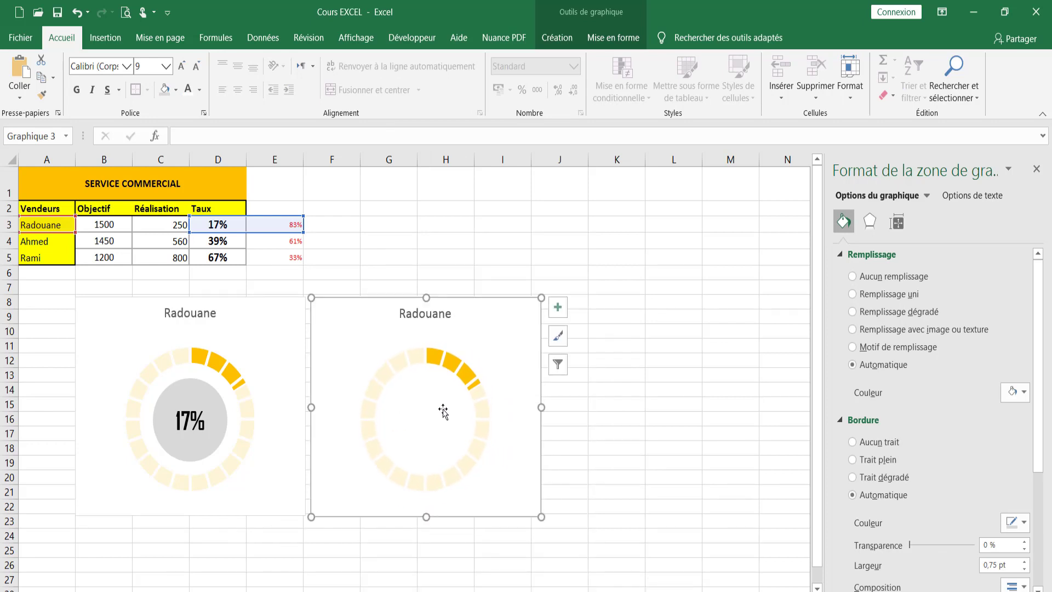
Step: Fill the copied chart's ring series dark blue
left_click(429, 448)
key("Escape")
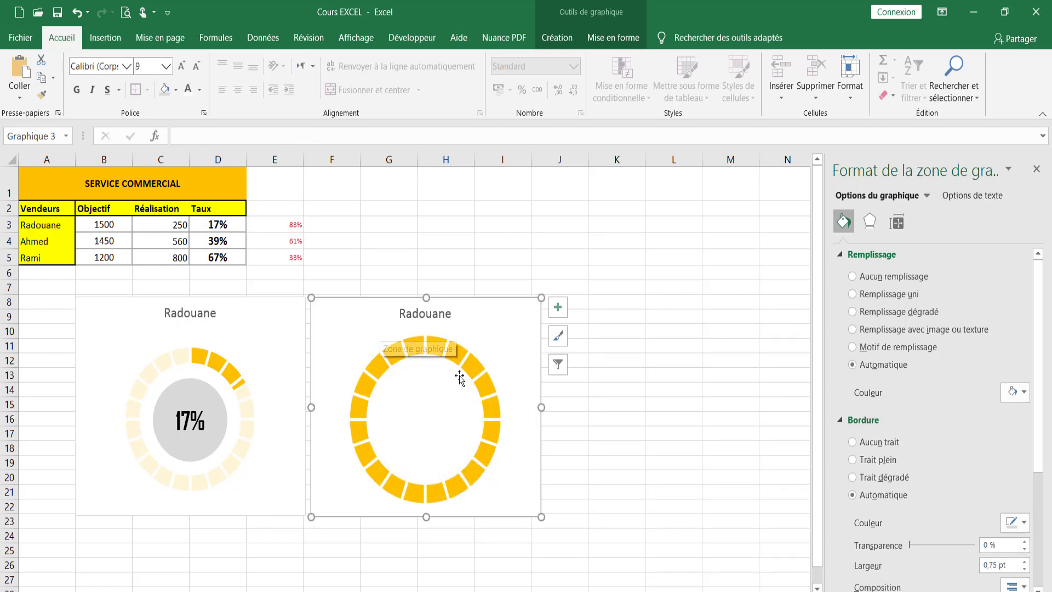
left_click(453, 359)
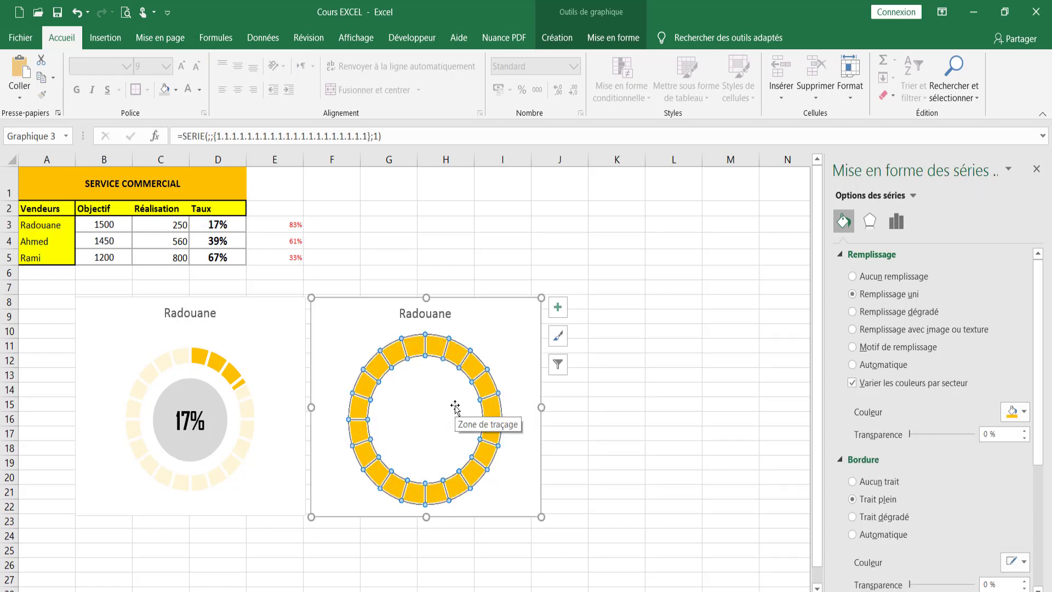
left_click(1023, 415)
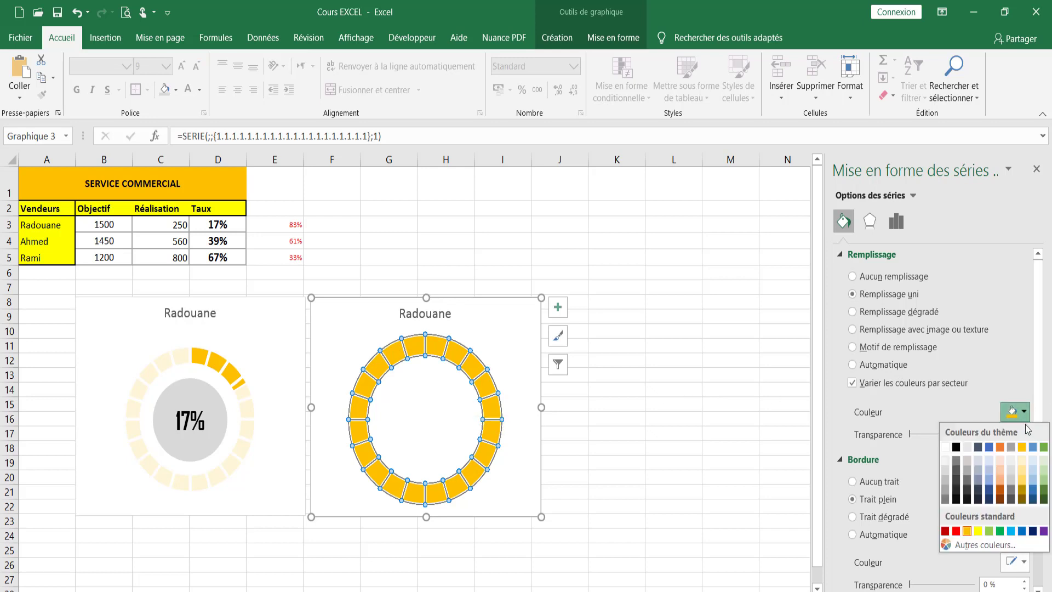
left_click(1034, 532)
key("Escape")
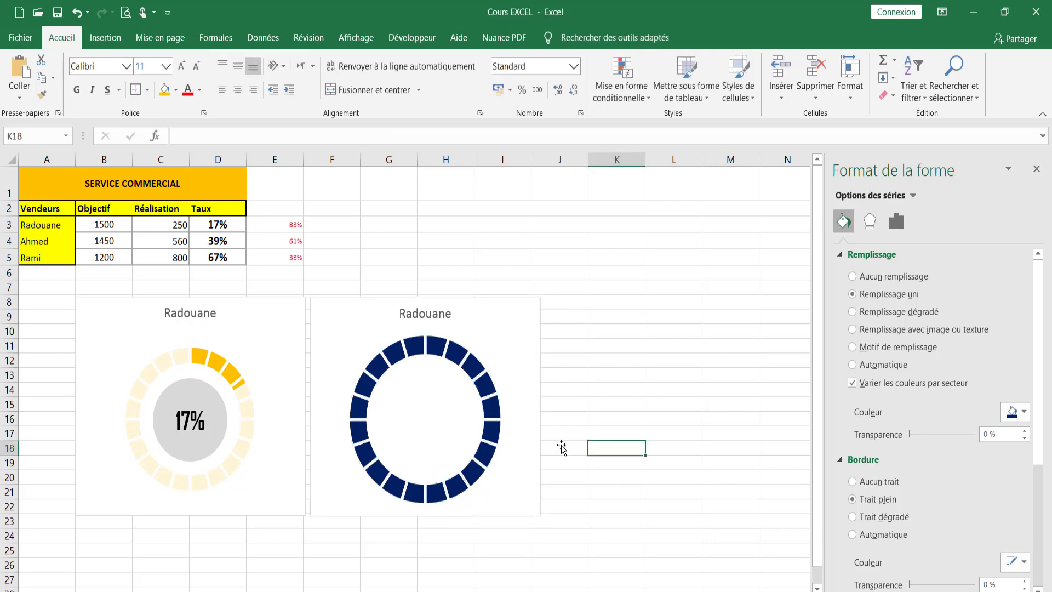
Step: Duplicate the ring series twice to add two more concentric rings
left_click(433, 349)
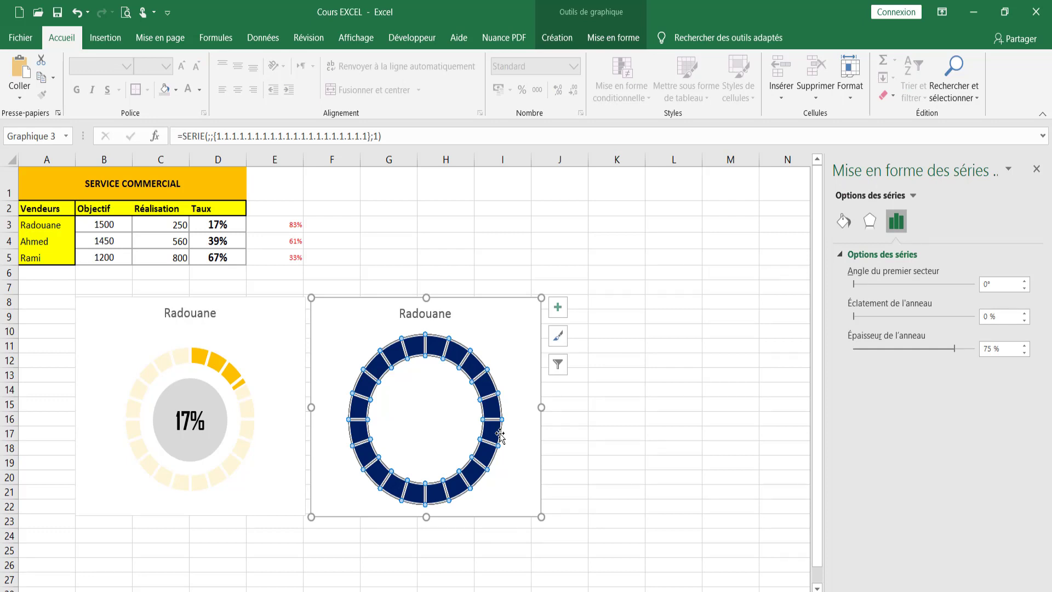
mouse_move(494, 432)
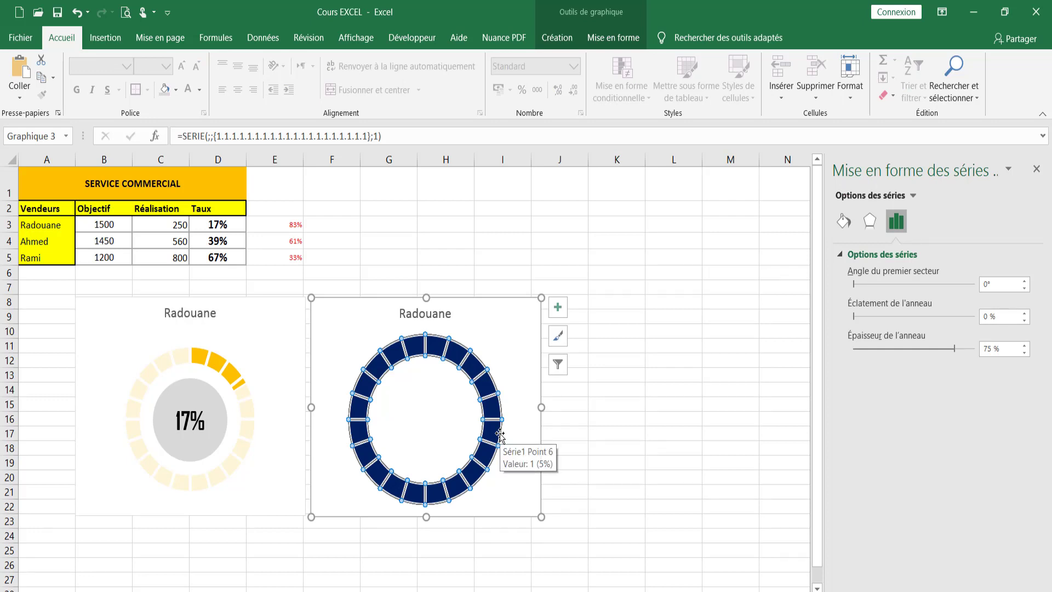
key("Escape")
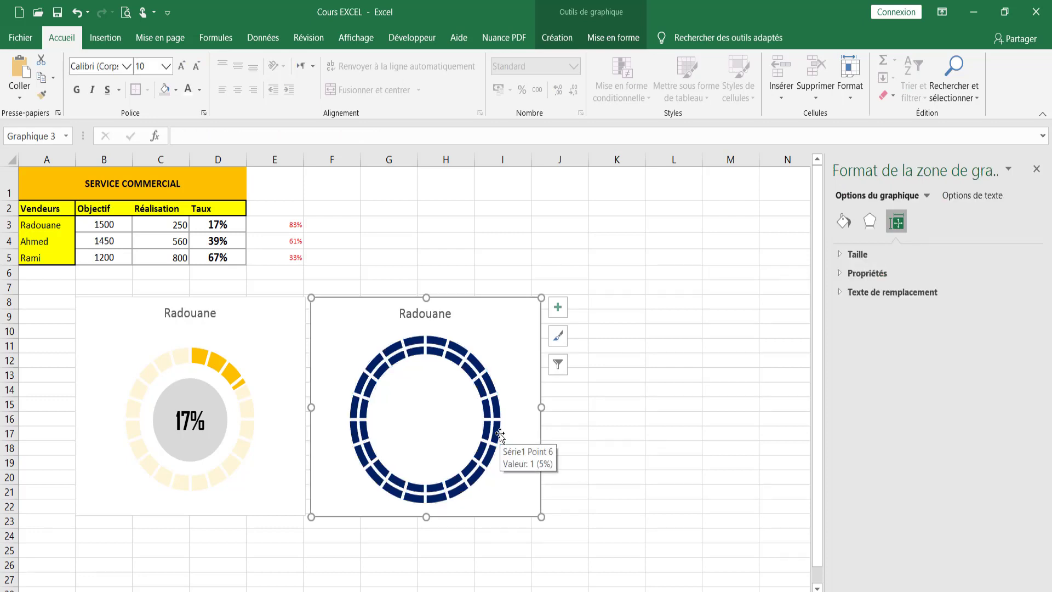
left_click(440, 354)
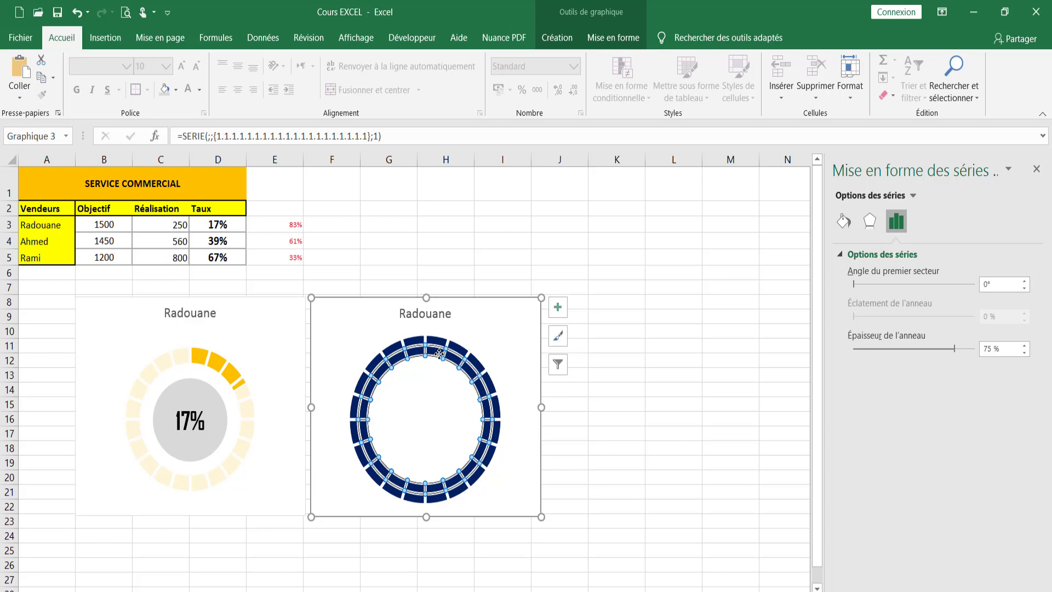
key("Escape")
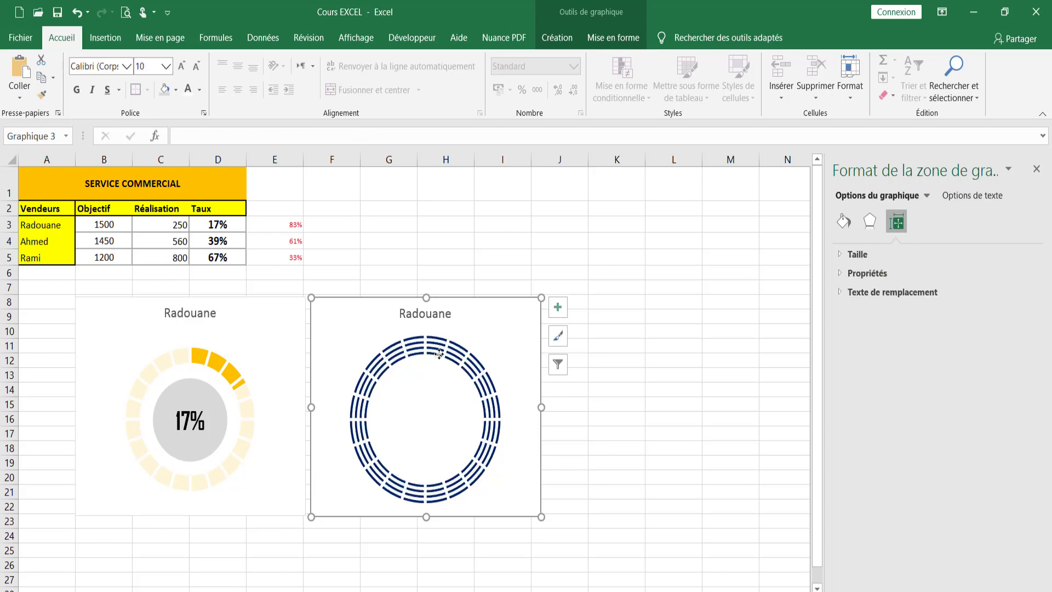
Step: Colour the third ring light grey and the second ring red
left_click(440, 354)
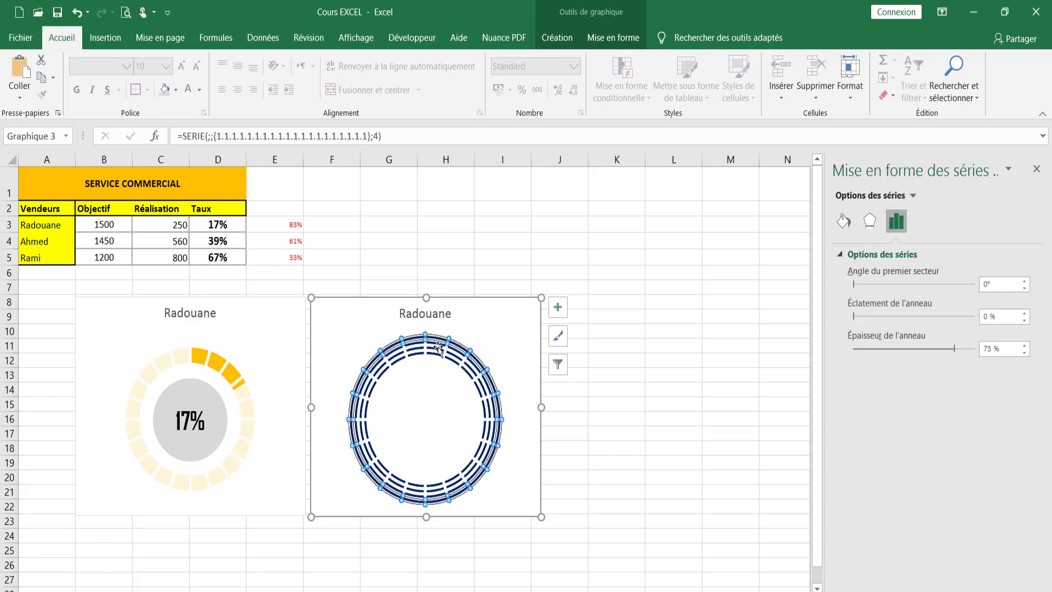
left_click(441, 351)
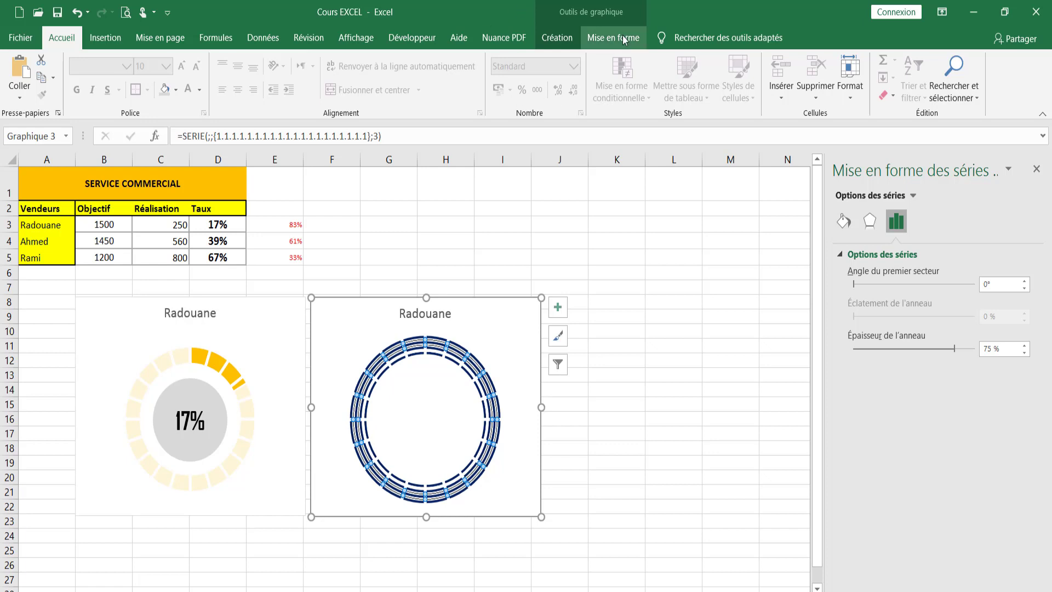
left_click(845, 222)
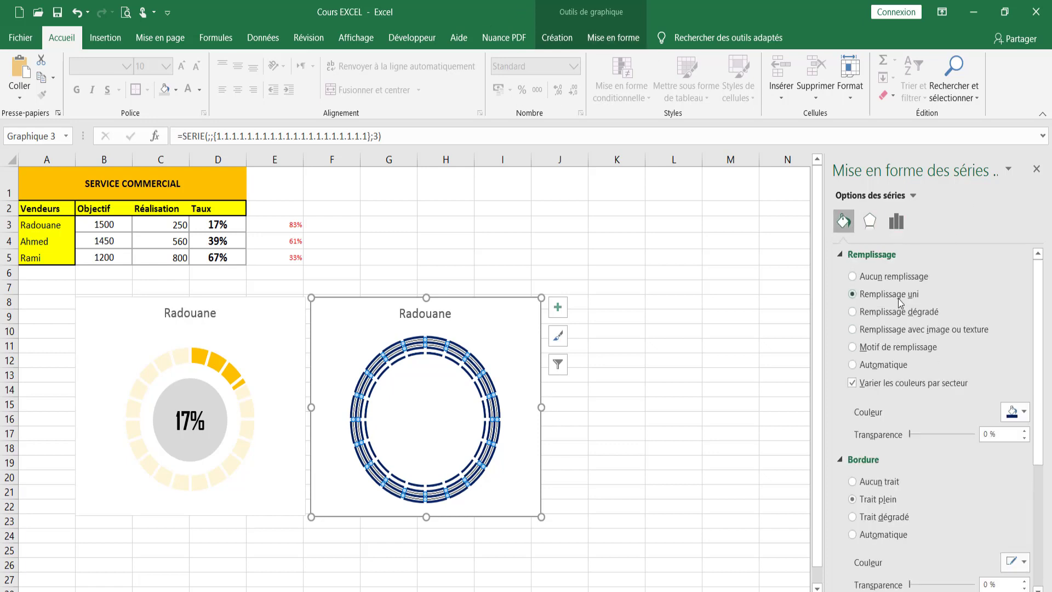
left_click(1028, 416)
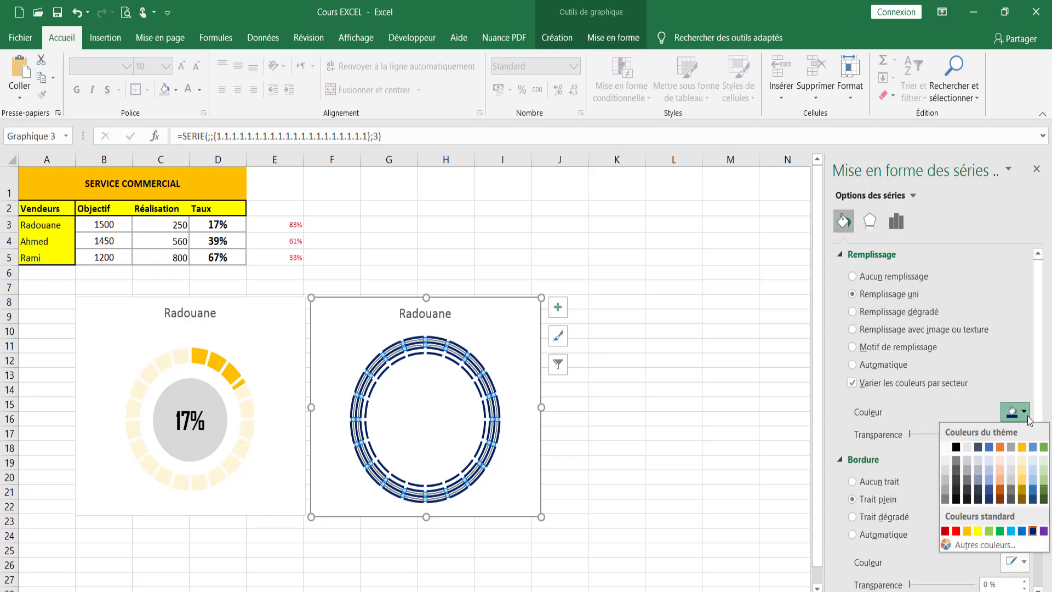
left_click(947, 473)
left_click(430, 356)
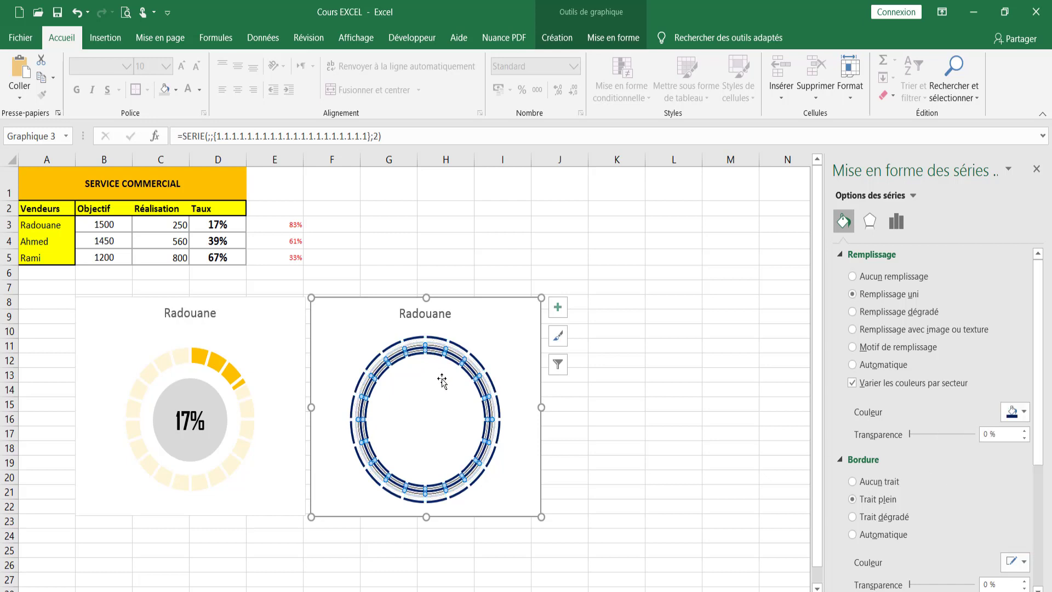
left_click(1023, 417)
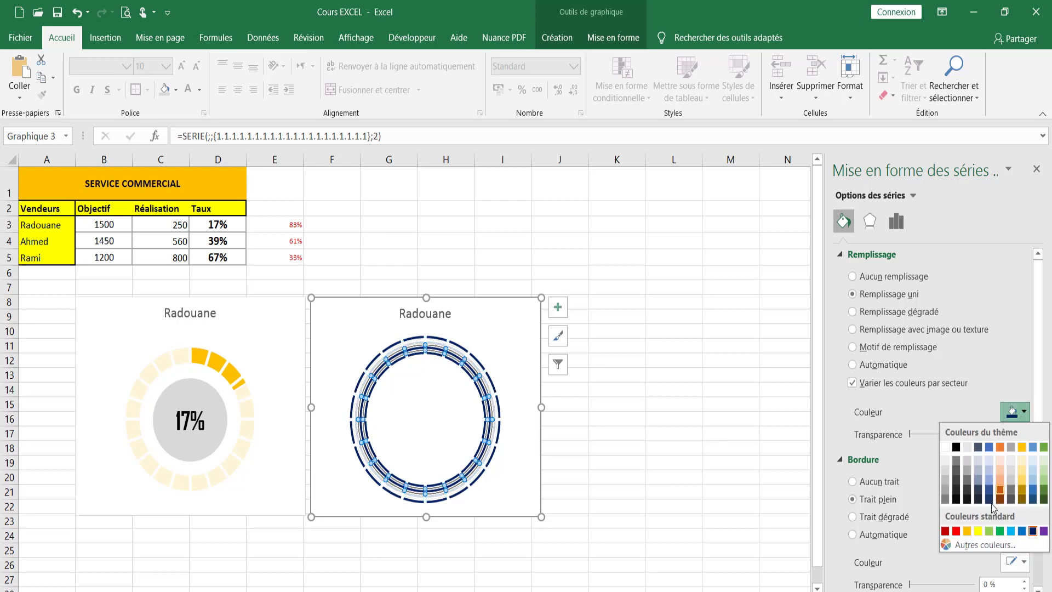
left_click(957, 532)
left_click(617, 447)
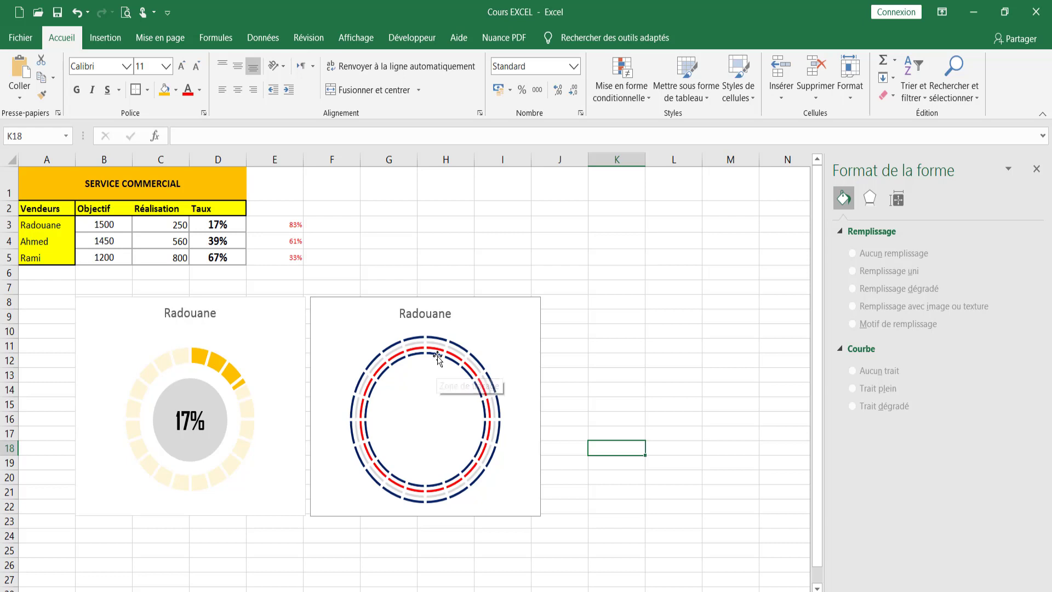
Step: Set the rings' Épaisseur de l'anneau to 37%
left_click(436, 350)
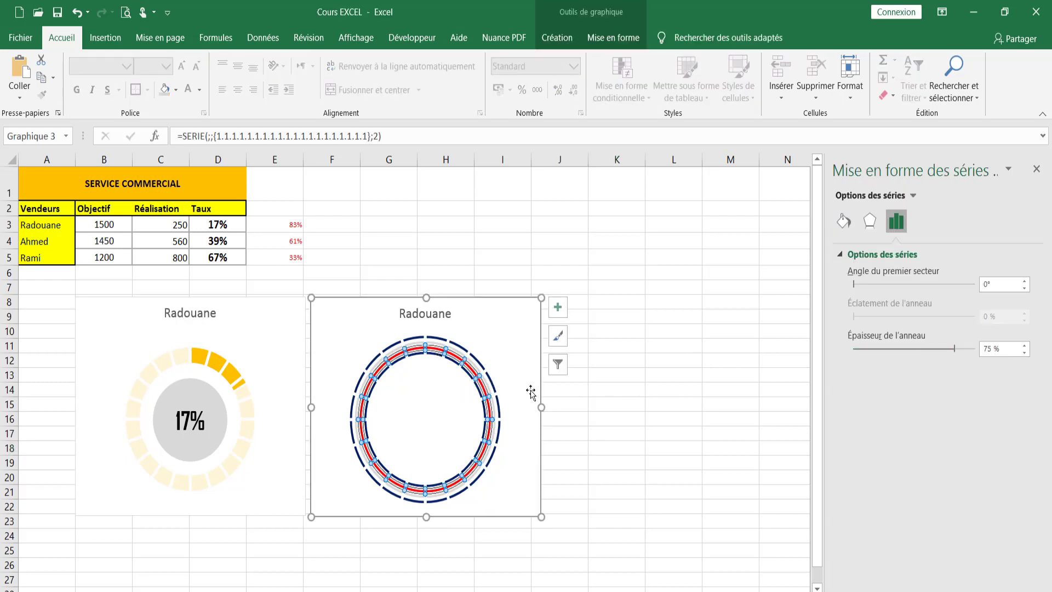
left_click_drag(954, 348, 903, 348)
left_click(568, 427)
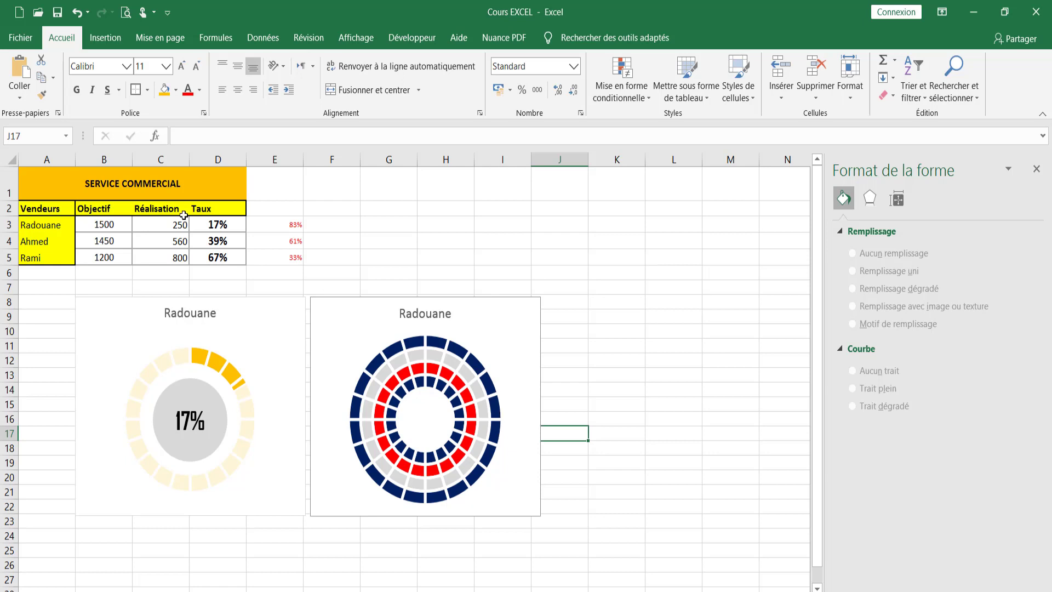
Step: Change the second chart's title from Radouane to Ahmed
left_click(419, 318)
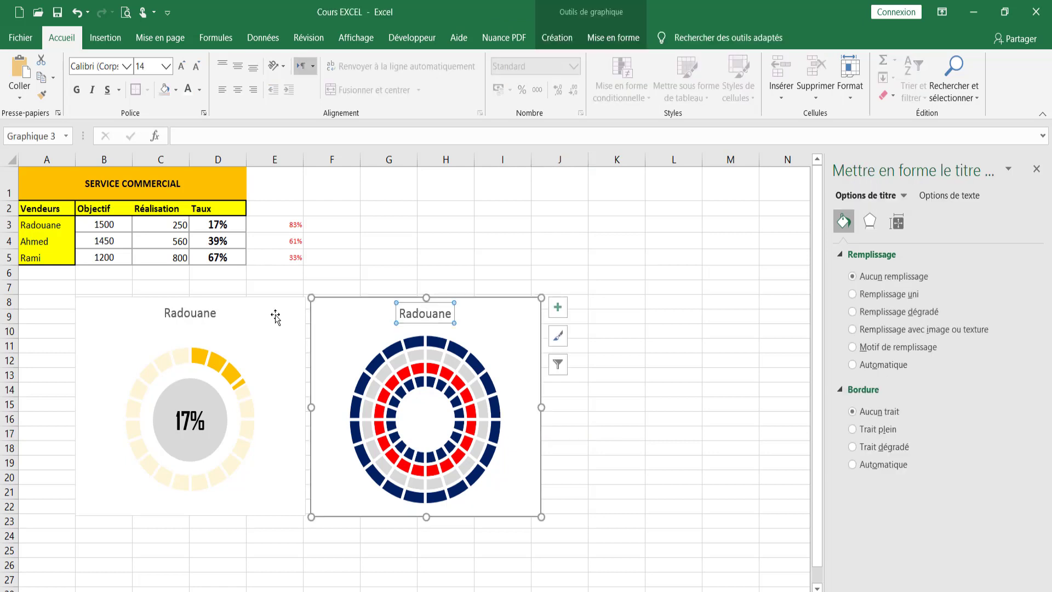
left_click_drag(400, 314, 454, 313)
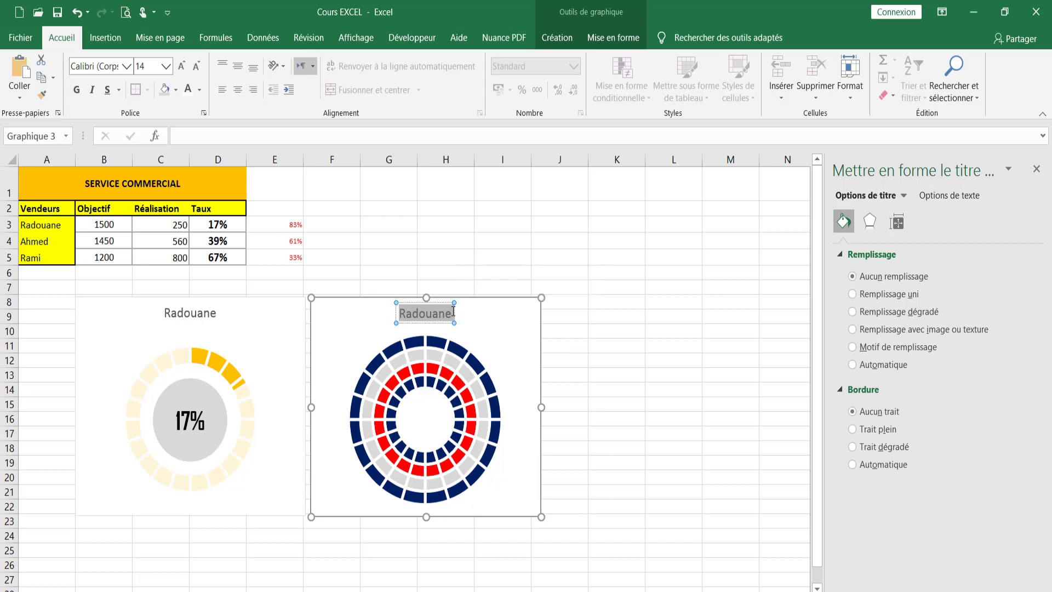
type("Ah")
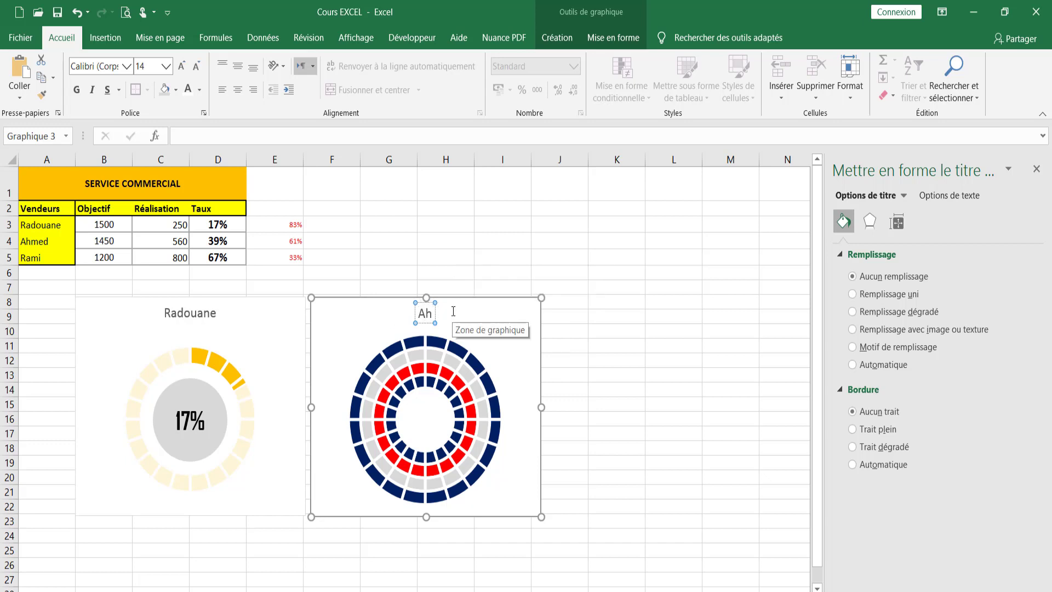
type("med")
Step: Copy the 17% circle, paste it near I4, and link it to =$D$4 to show 39%
left_click(213, 403)
right_click(212, 403)
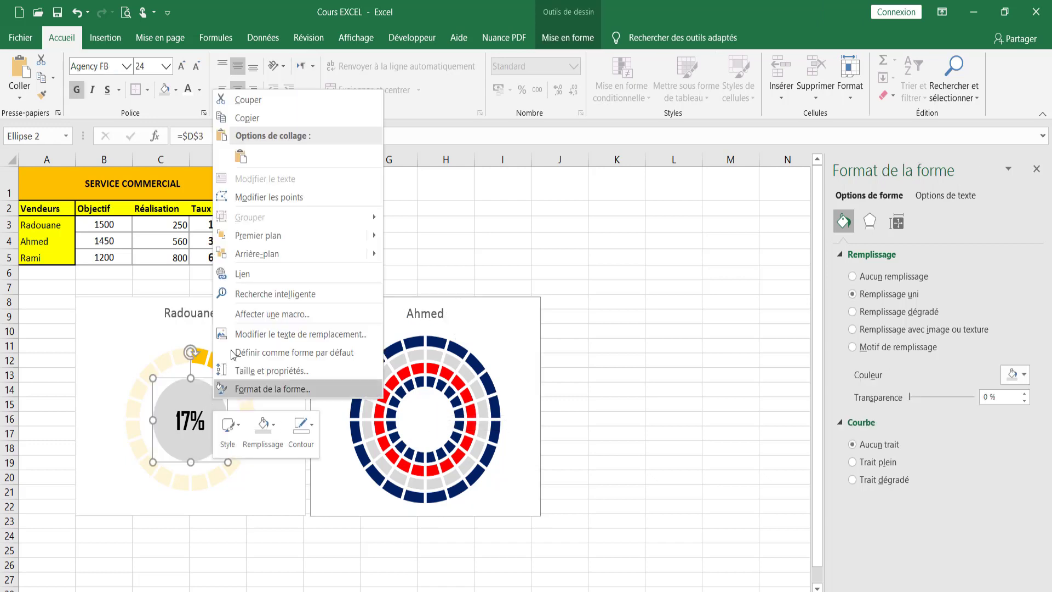
left_click(233, 113)
right_click(510, 241)
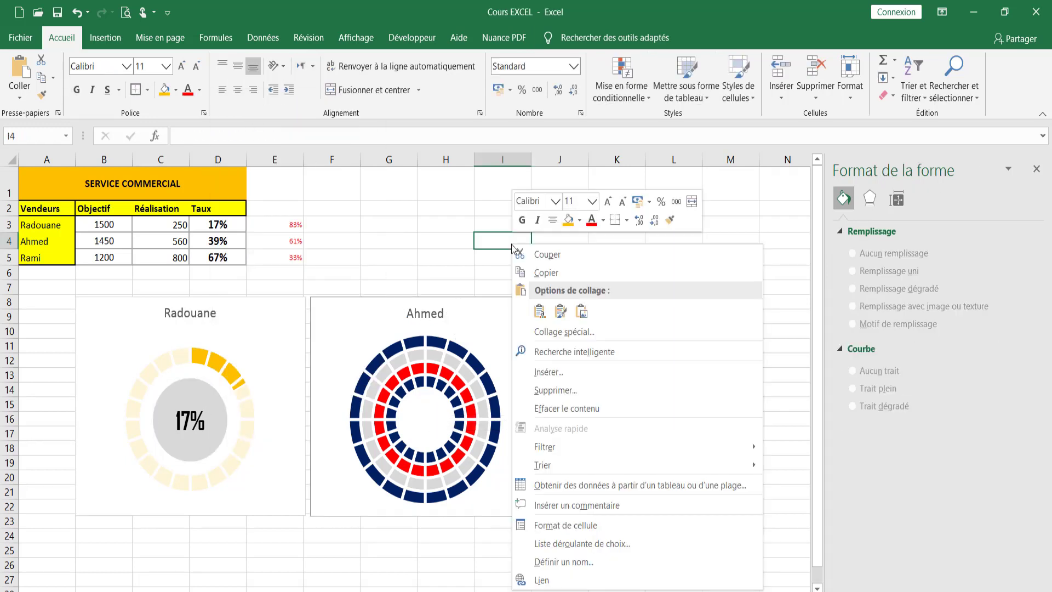
left_click(548, 306)
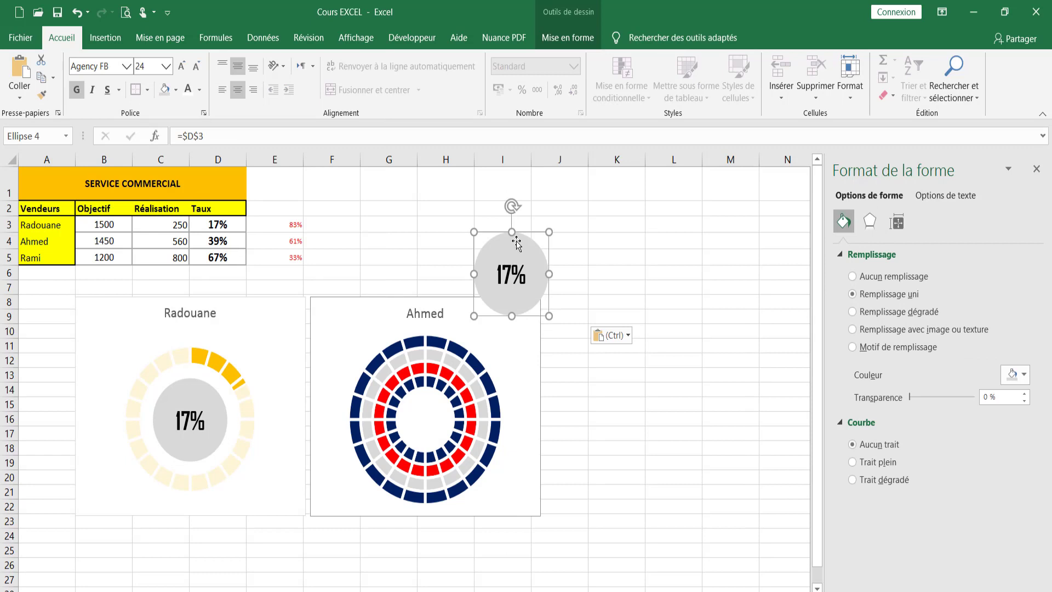
left_click_drag(512, 258, 671, 309)
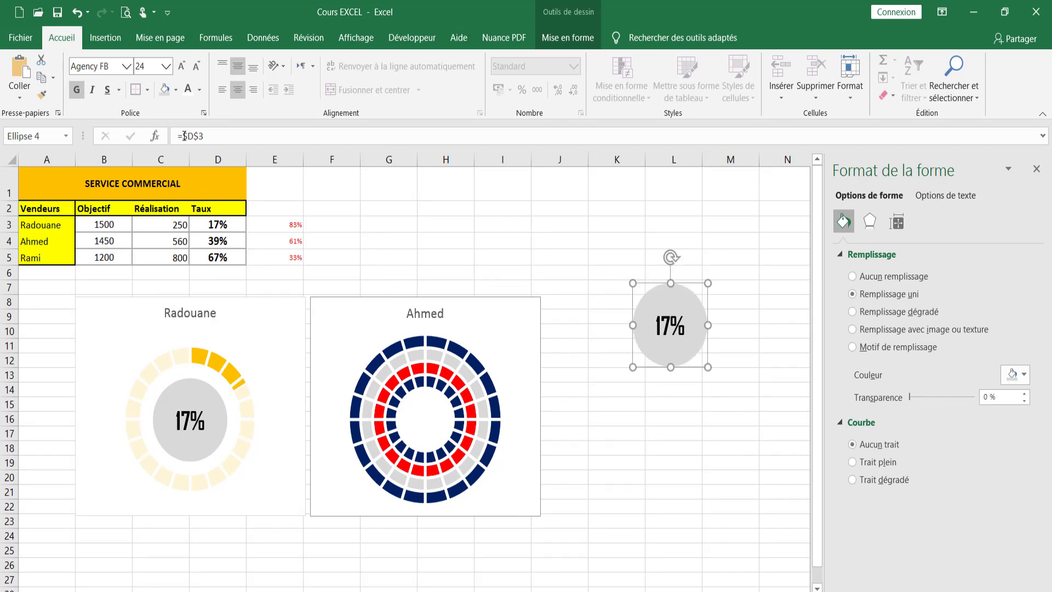
left_click_drag(183, 136, 204, 135)
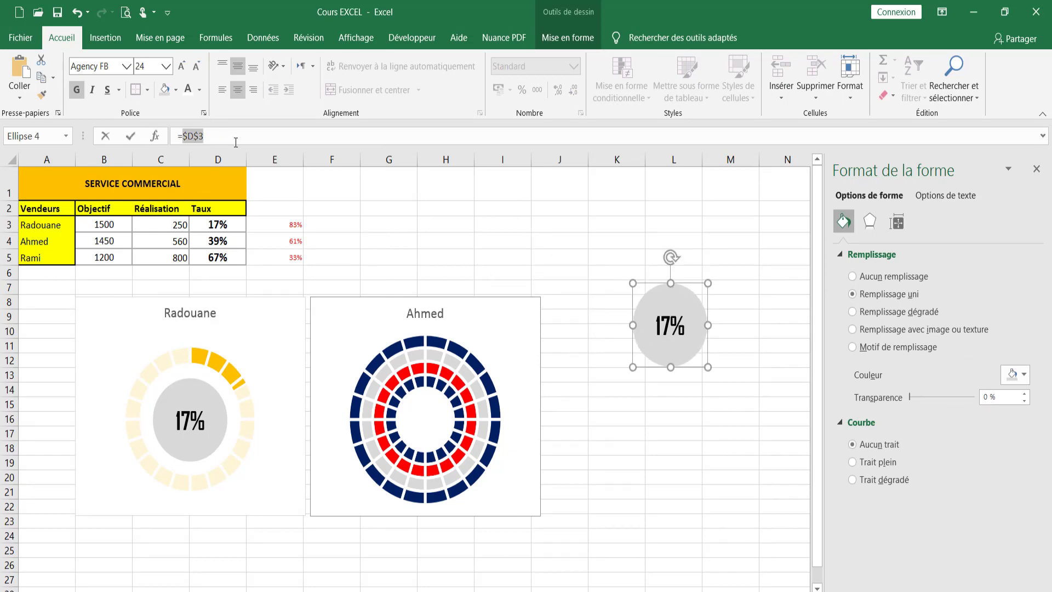
left_click(223, 241)
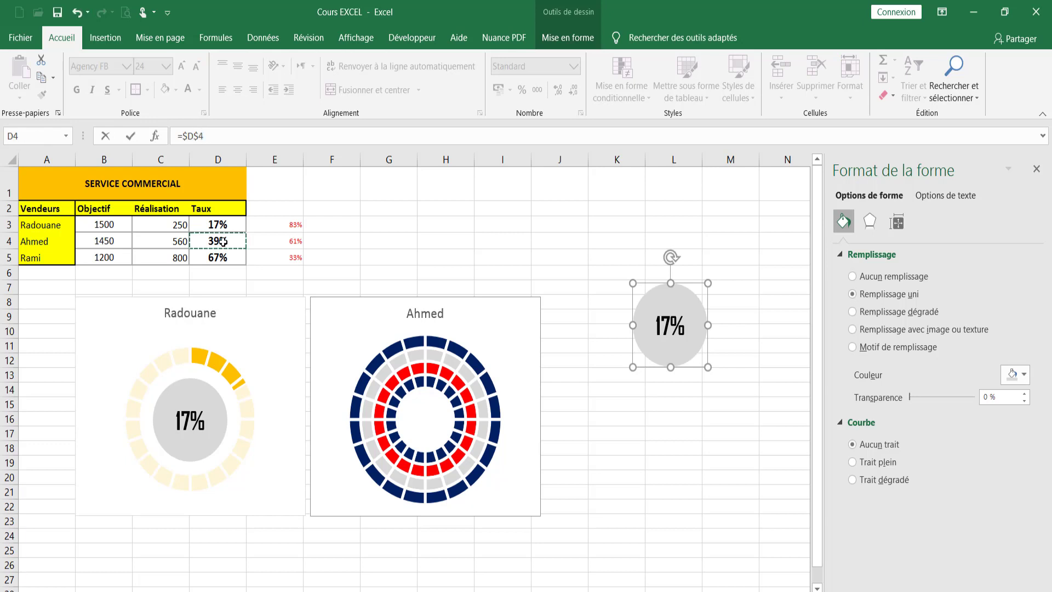
key("Return")
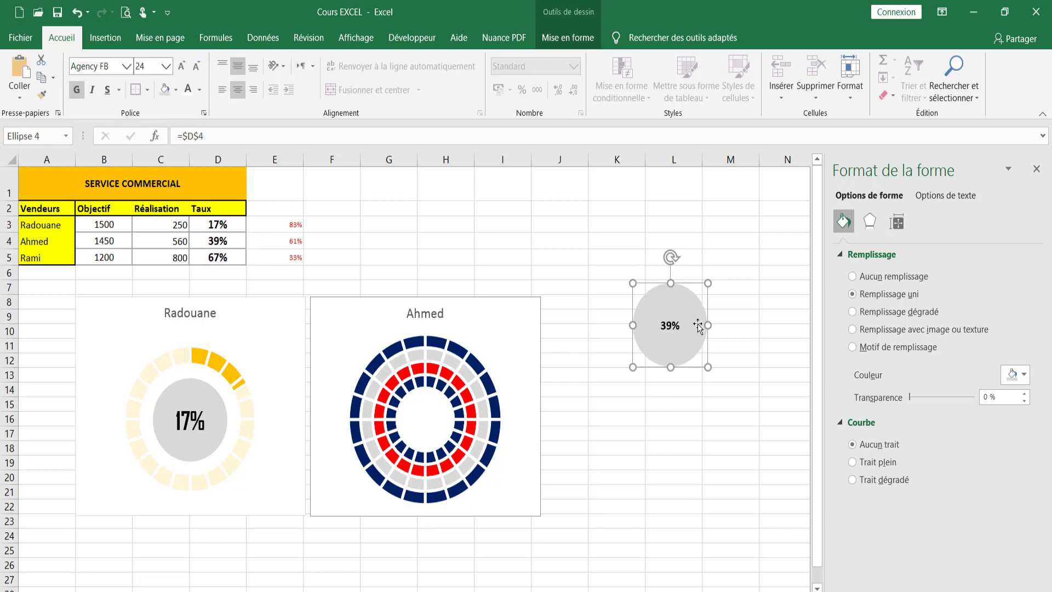
Step: Enlarge the circle's 39% label to size 24 and set it in Agency FB
left_click(127, 68)
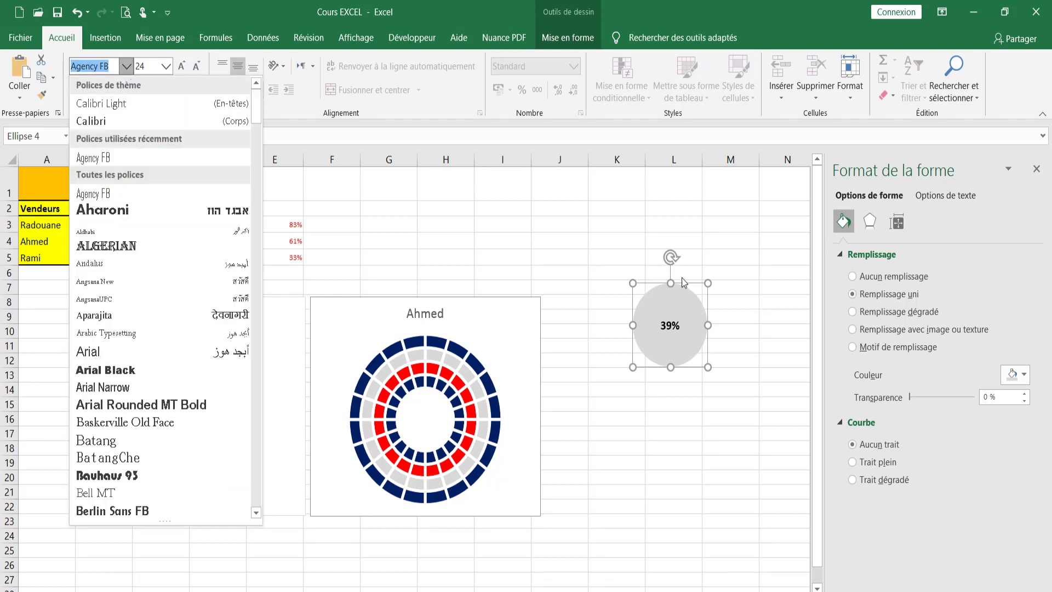
left_click(114, 159)
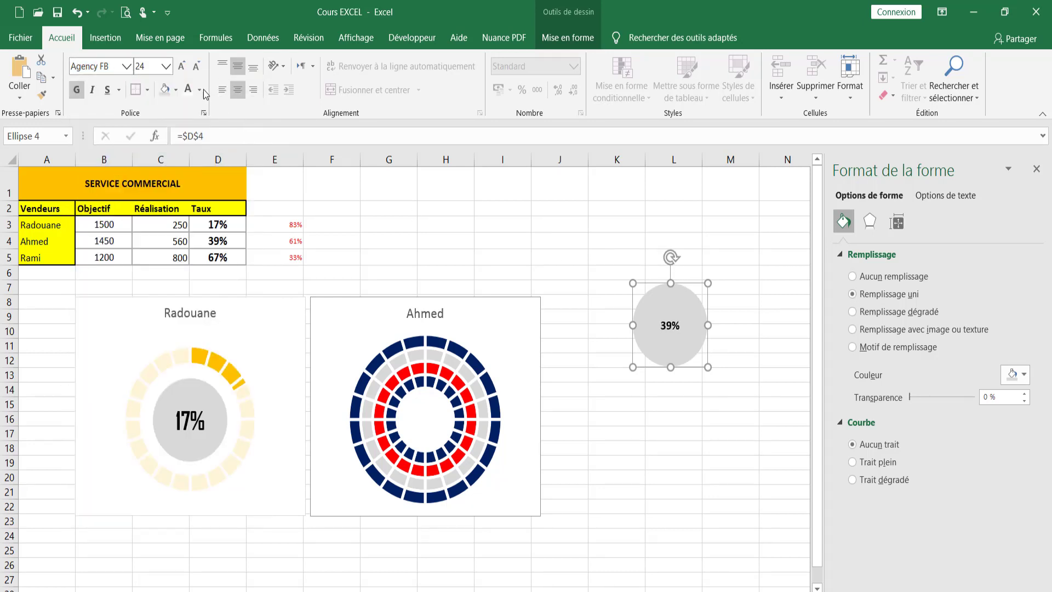
left_click(182, 67)
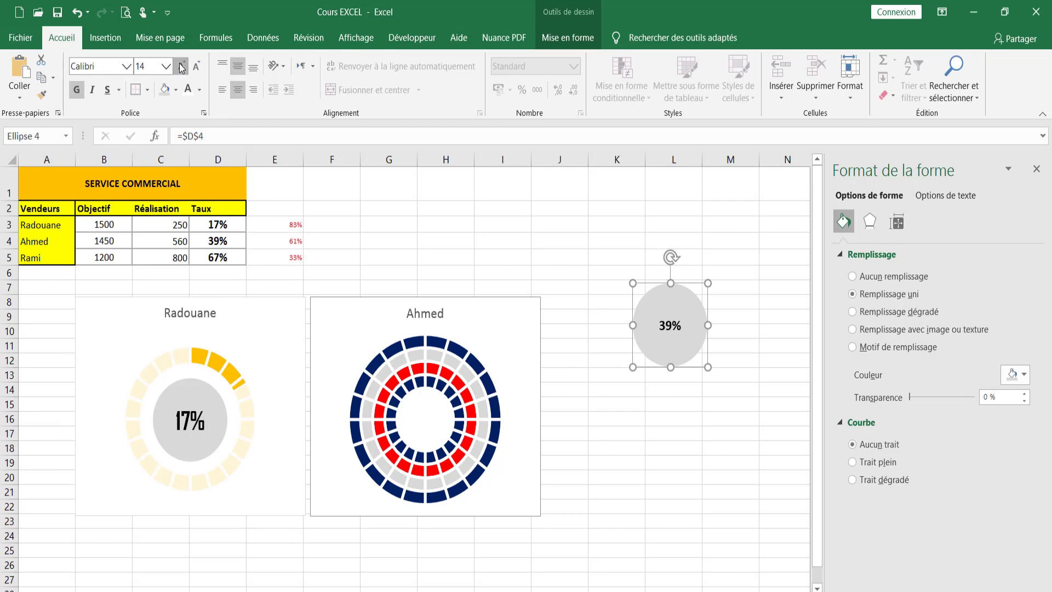
left_click(182, 67)
left_click(182, 67)
left_click(182, 67)
left_click(182, 67)
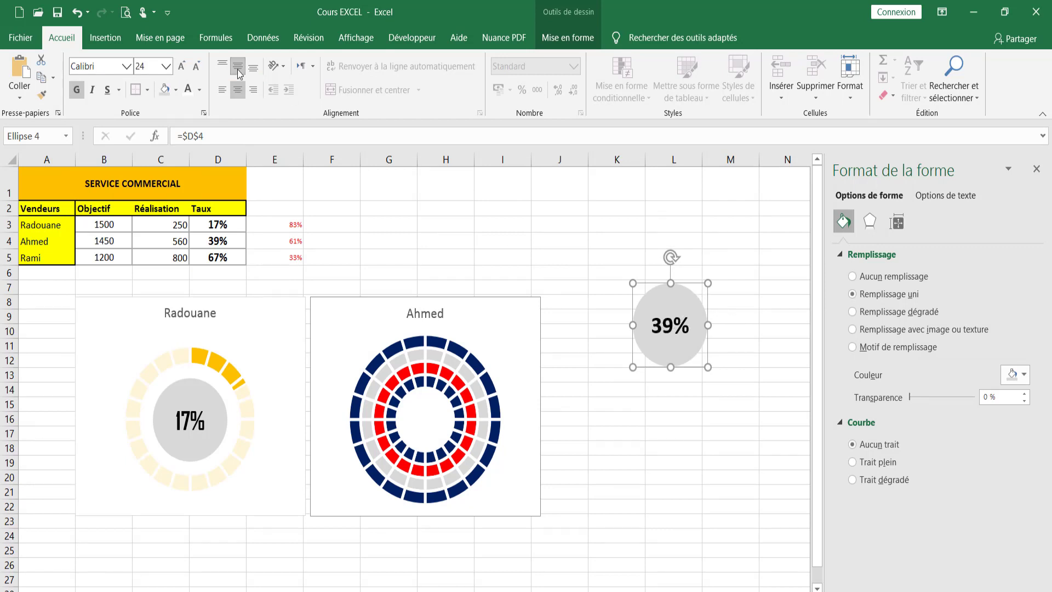
left_click(129, 67)
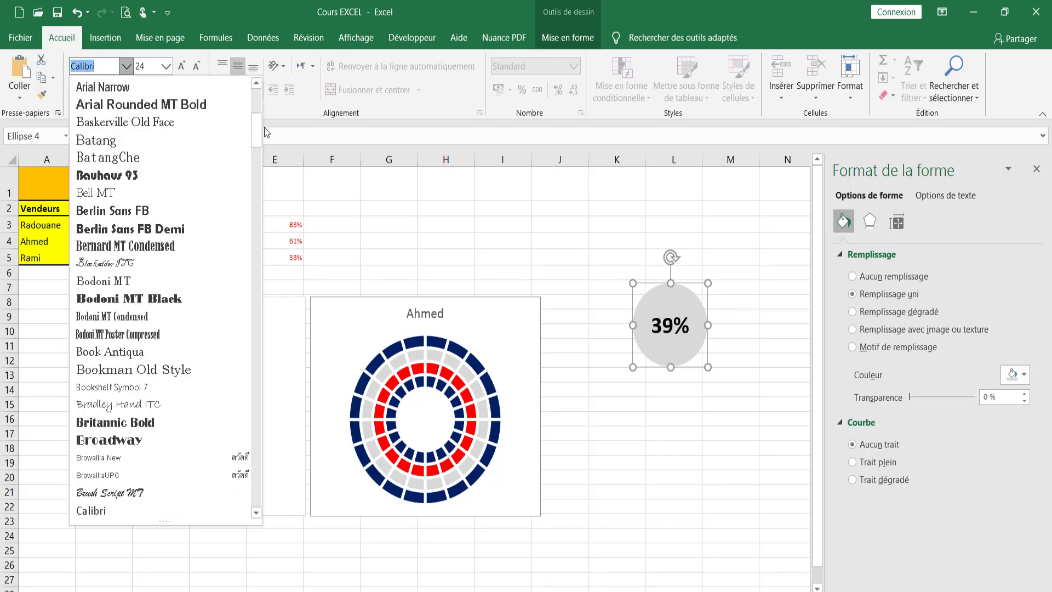
left_click_drag(258, 127, 175, 111)
left_click(93, 158)
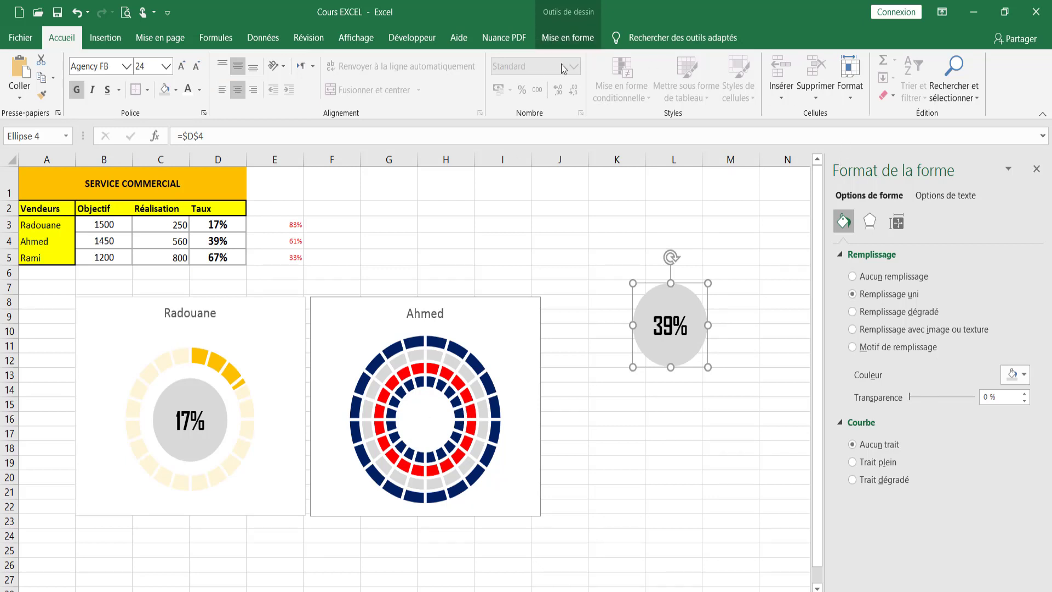
Step: Shrink the ellipse and set its 39% label to font size 18
left_click(544, 39)
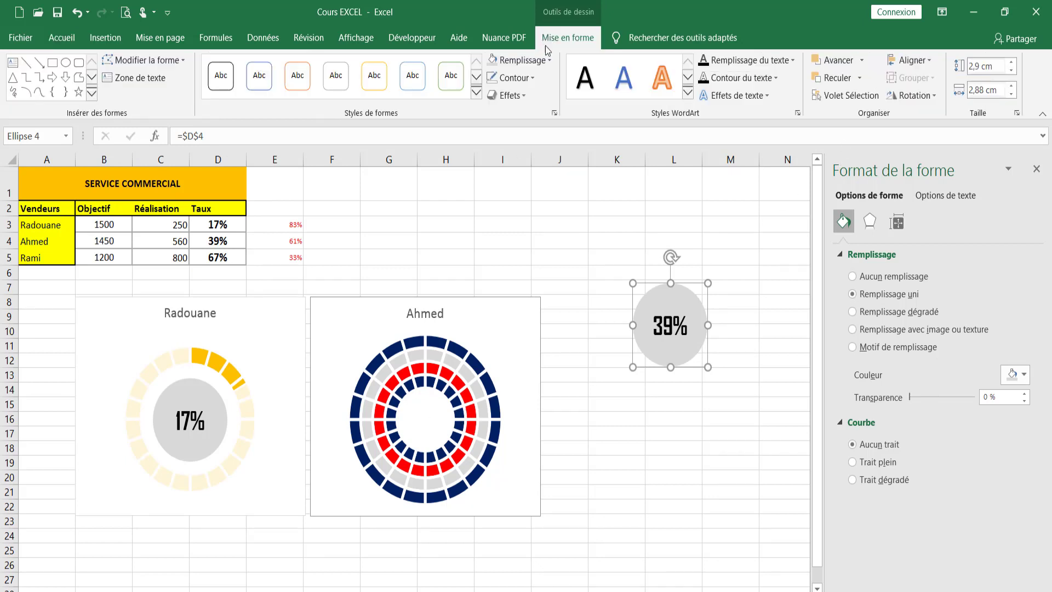
left_click(1011, 71)
left_click(1011, 70)
left_click(1011, 70)
left_click(1012, 95)
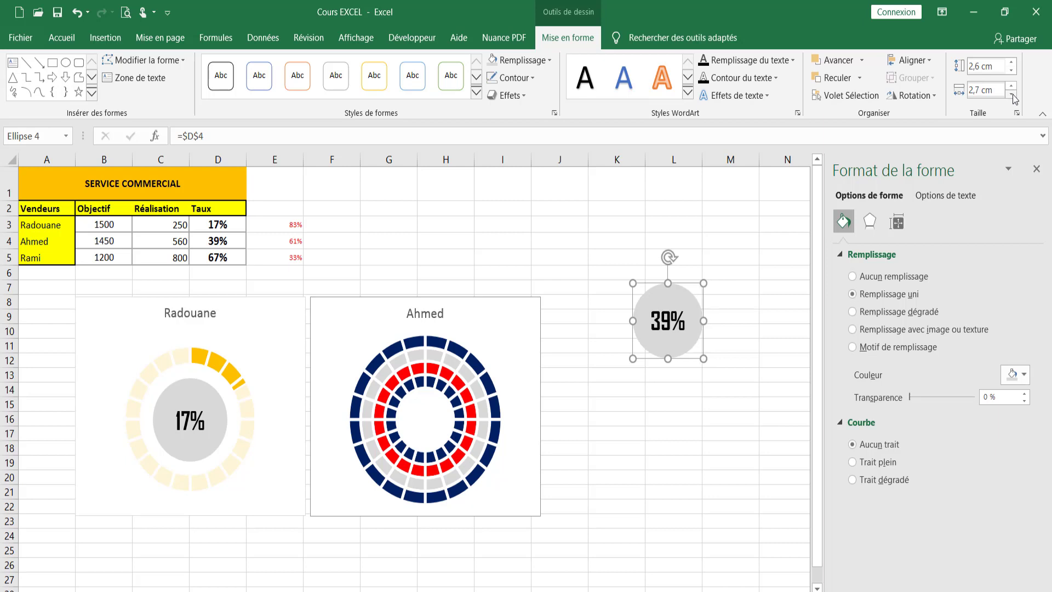
left_click(1012, 94)
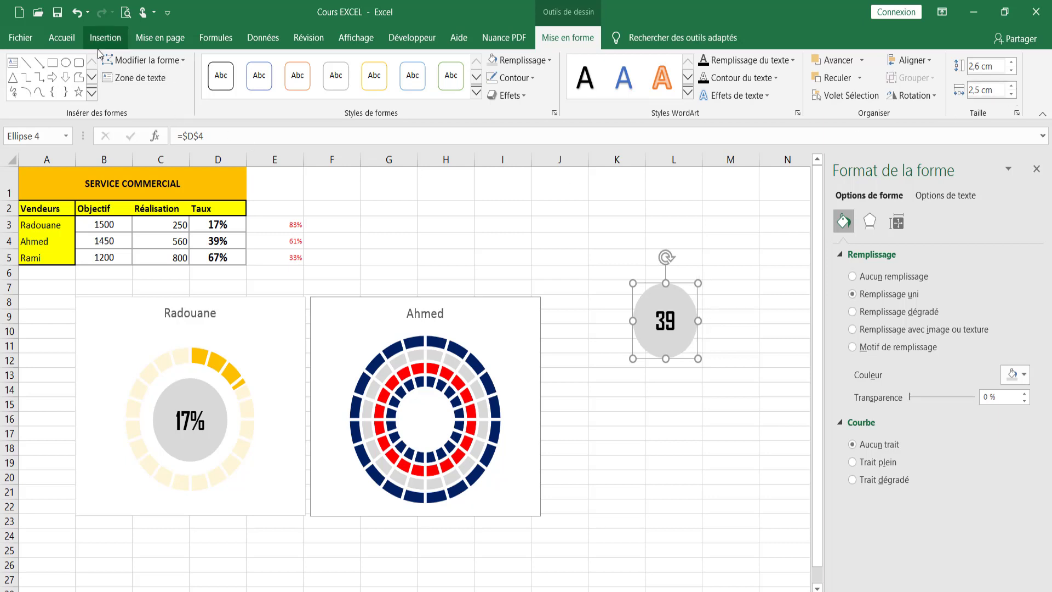
left_click(60, 38)
left_click(196, 66)
left_click(197, 67)
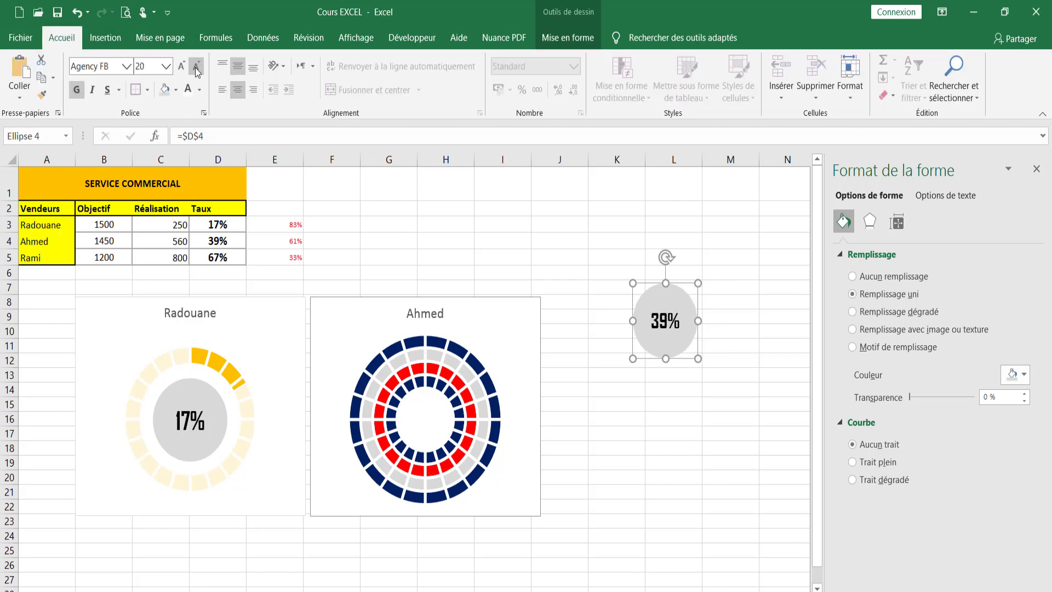
left_click(196, 67)
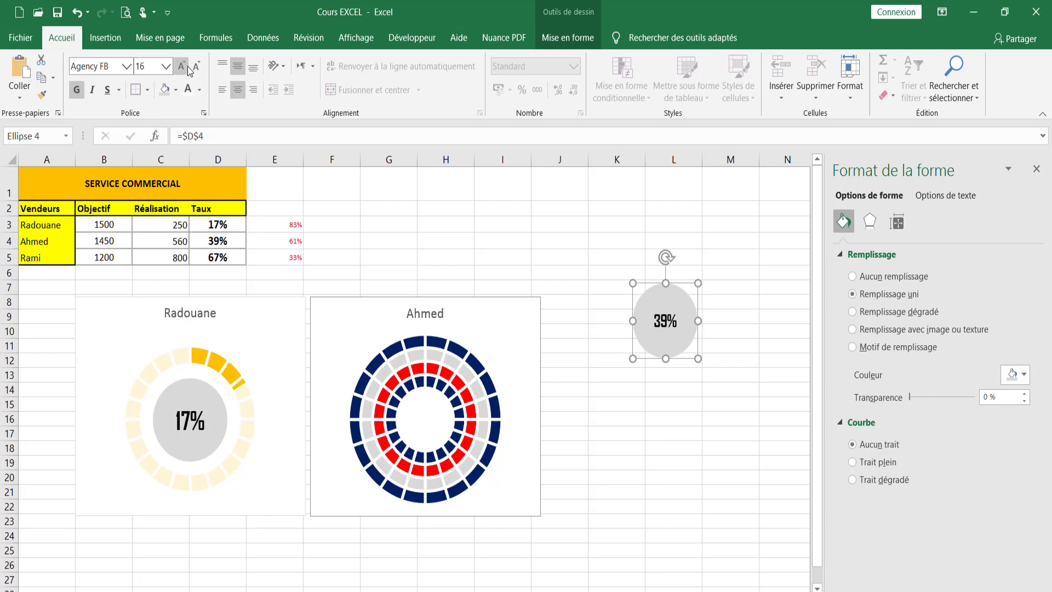
left_click(182, 66)
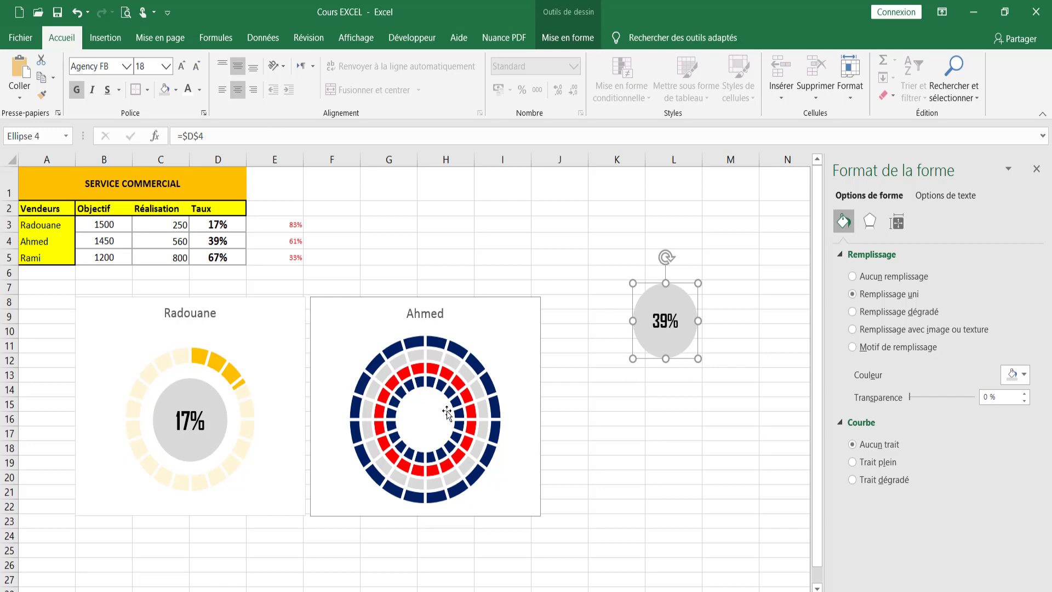
Step: Make the ellipse a 2,4 × 2,4 cm circle and move it onto the Ahmed donut
left_click(584, 38)
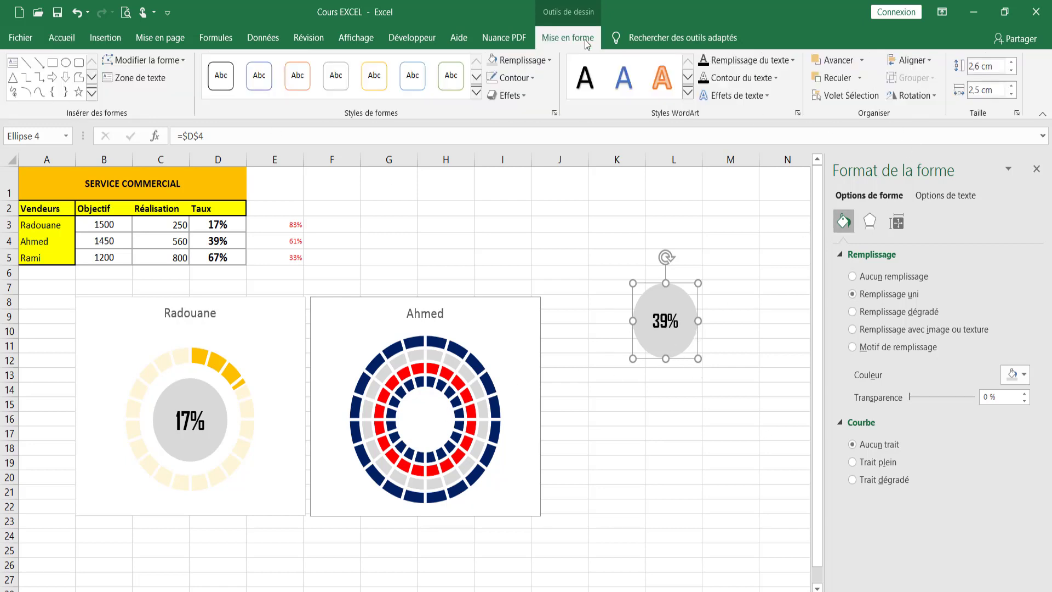
left_click(1011, 97)
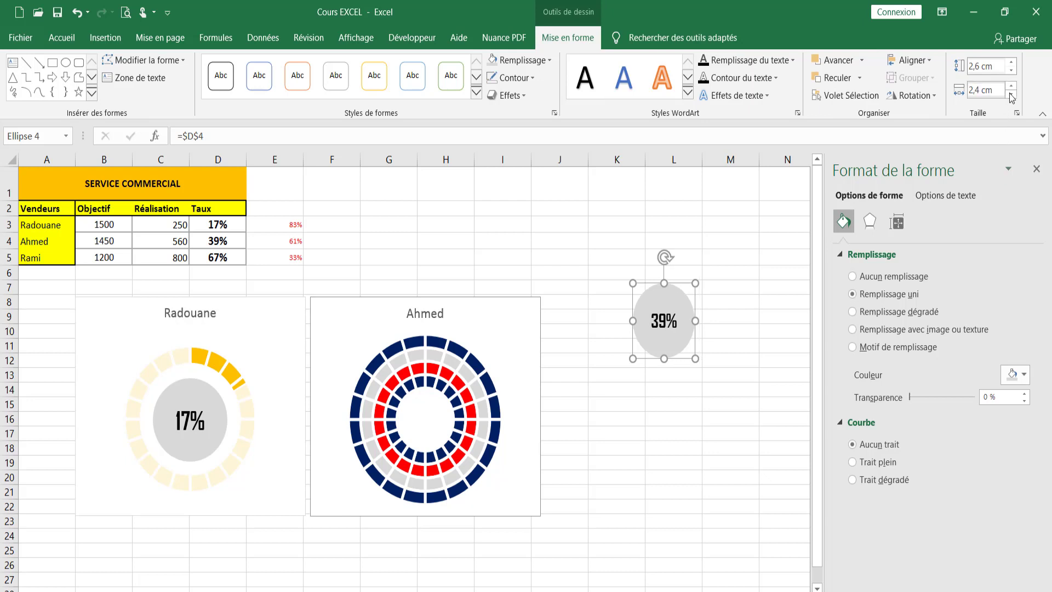
left_click(1011, 70)
left_click(1011, 70)
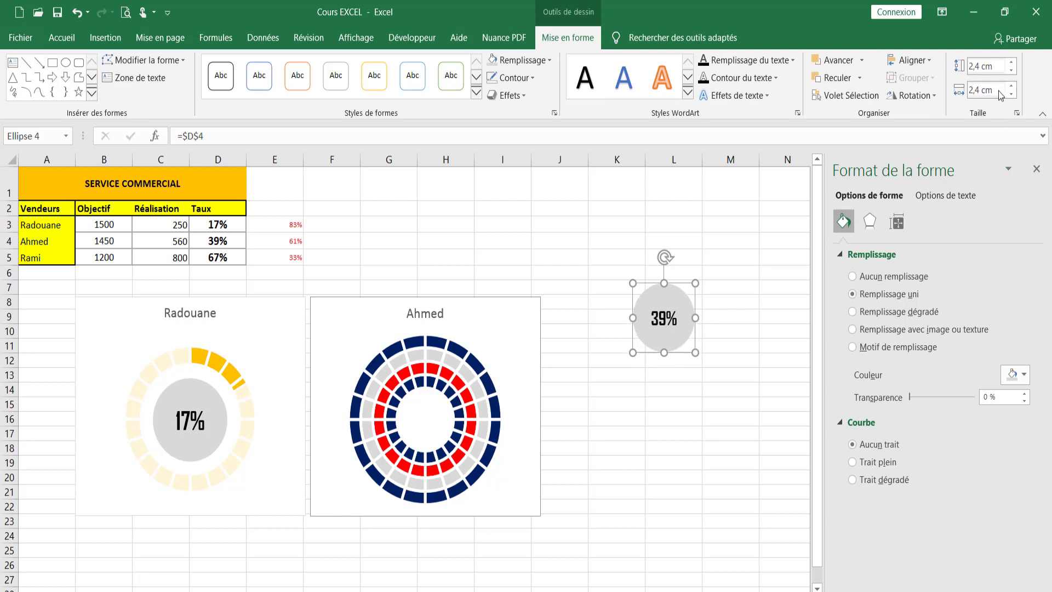
mouse_move(689, 285)
left_mouse_down()
mouse_move(441, 384)
mouse_move(678, 316)
left_mouse_up()
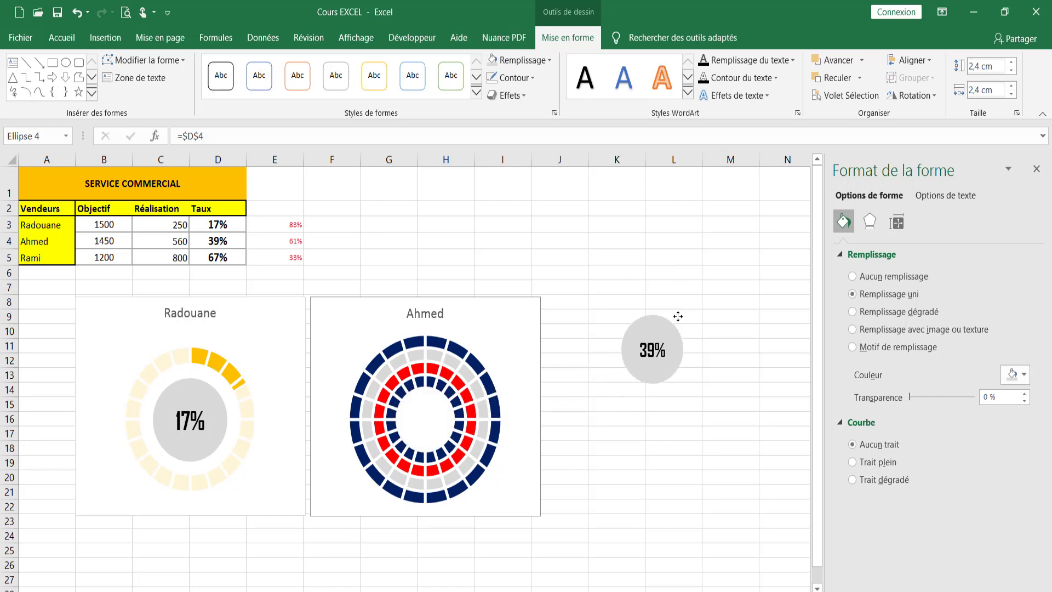
Step: Fill the circle light blue, shrink it to 2,2 cm, and centre it in the donut
left_click(518, 60)
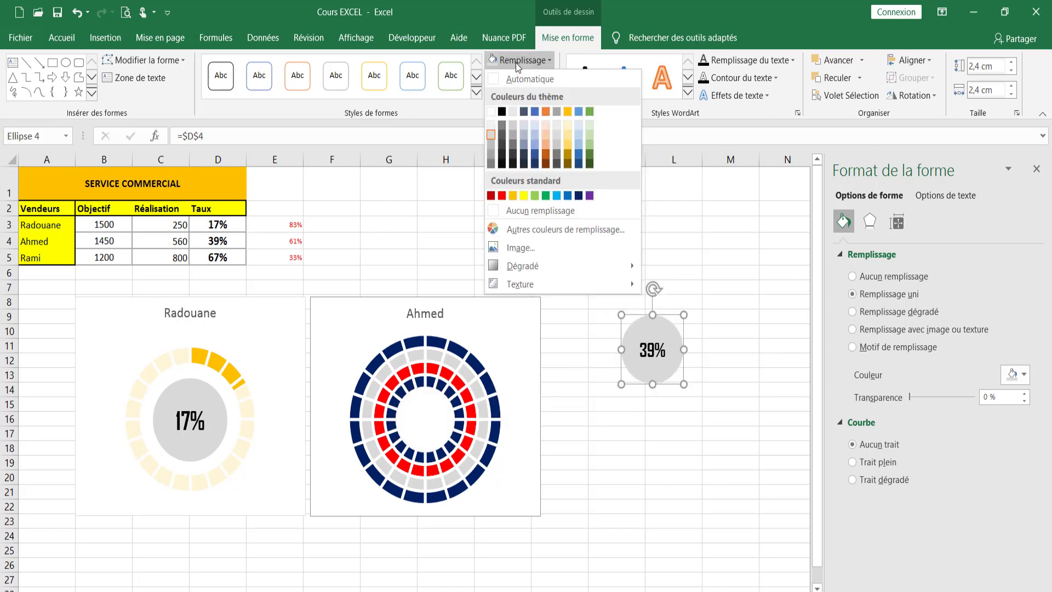
left_click(580, 126)
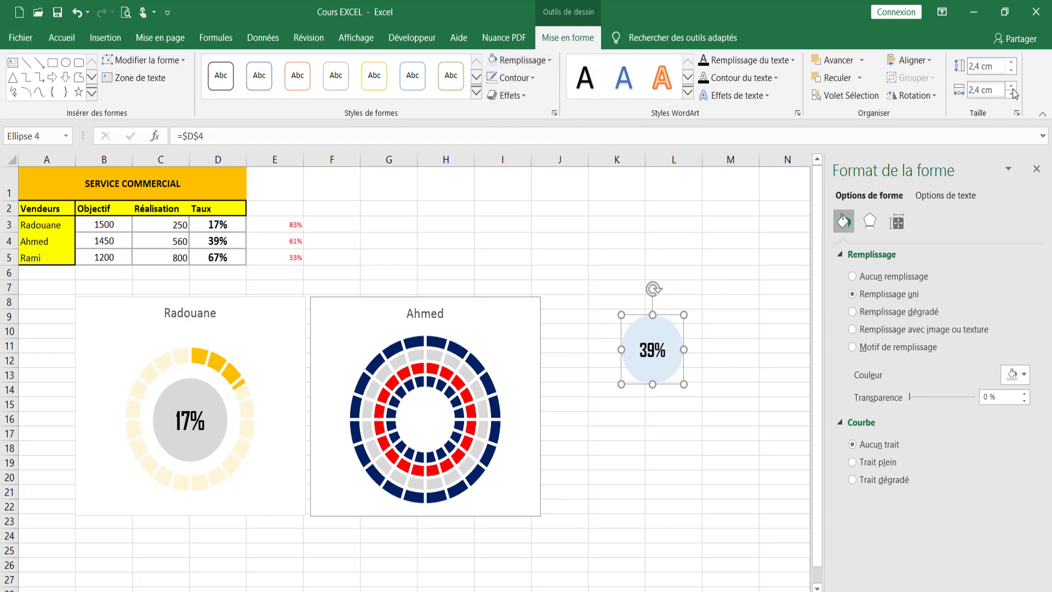
left_click(1013, 71)
left_click(1013, 71)
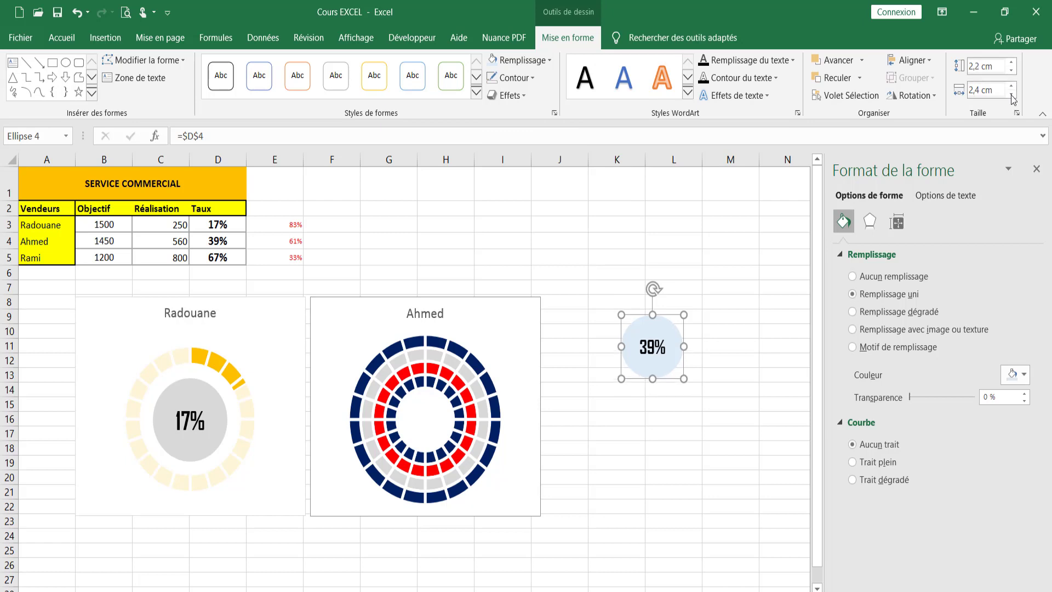
left_click(1012, 94)
left_click(1012, 95)
left_click_drag(664, 312, 439, 385)
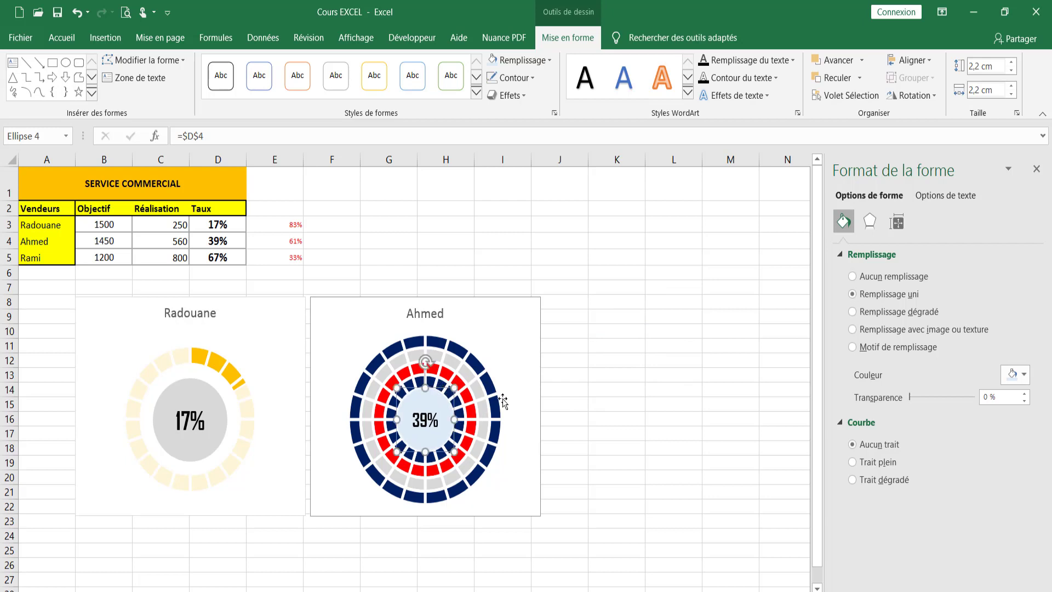
Step: Give the centre circle a white fill and a red outline
left_click(549, 62)
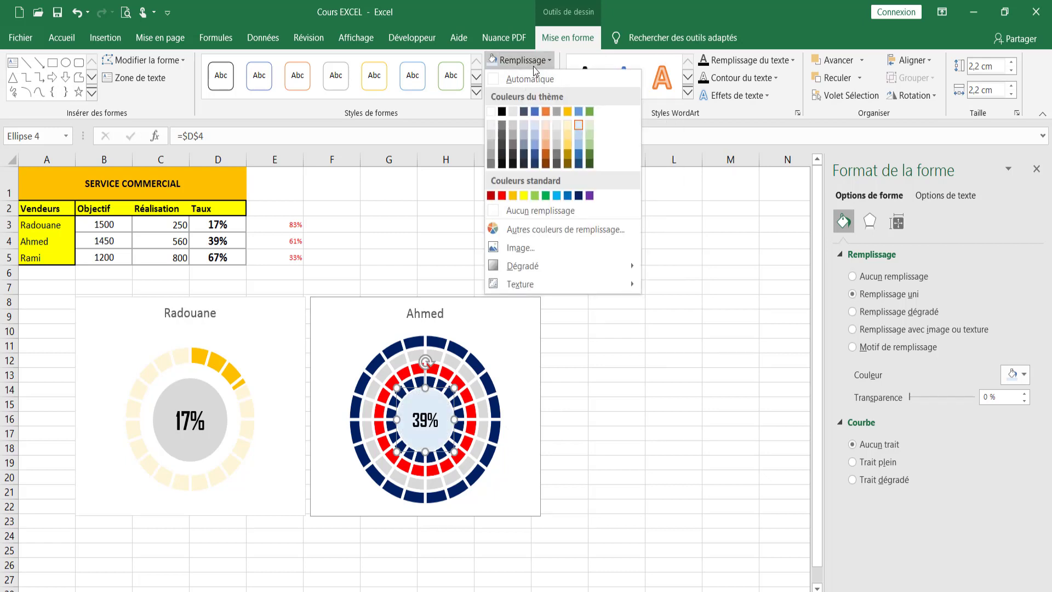
left_click(491, 112)
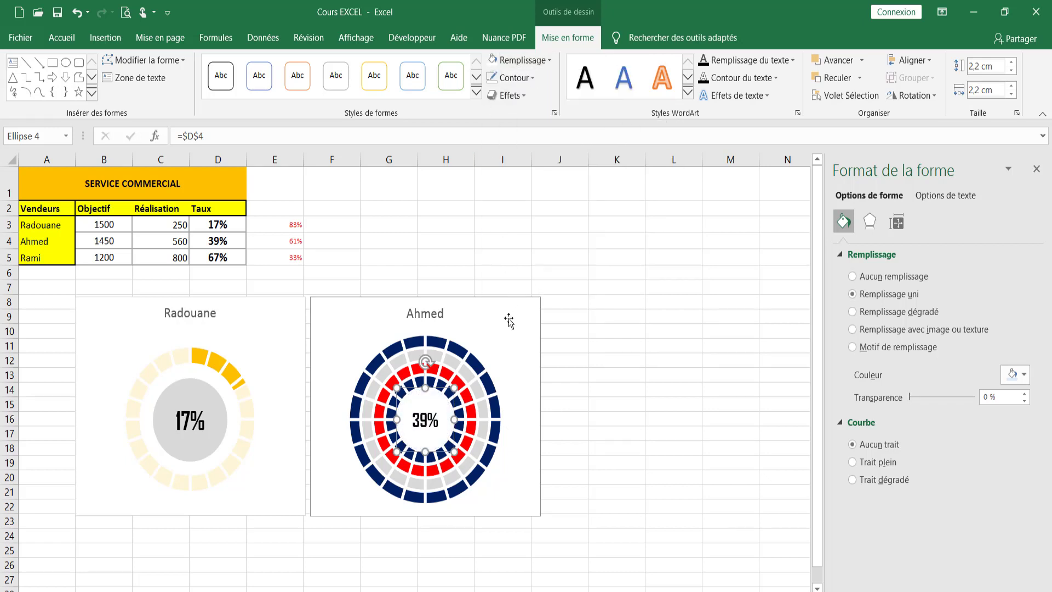
left_click(526, 78)
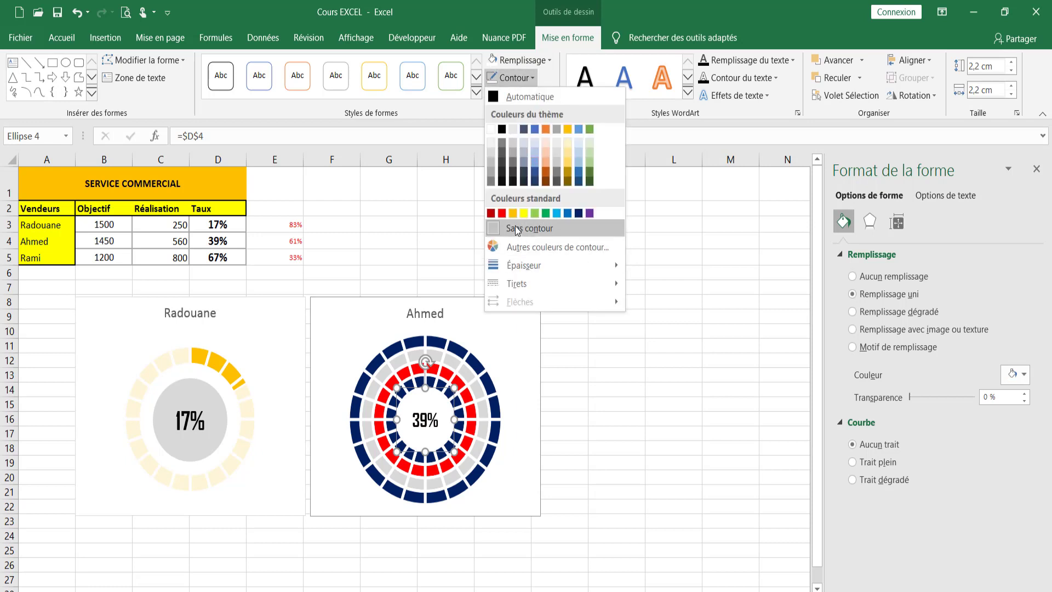
left_click(502, 213)
left_click(547, 370)
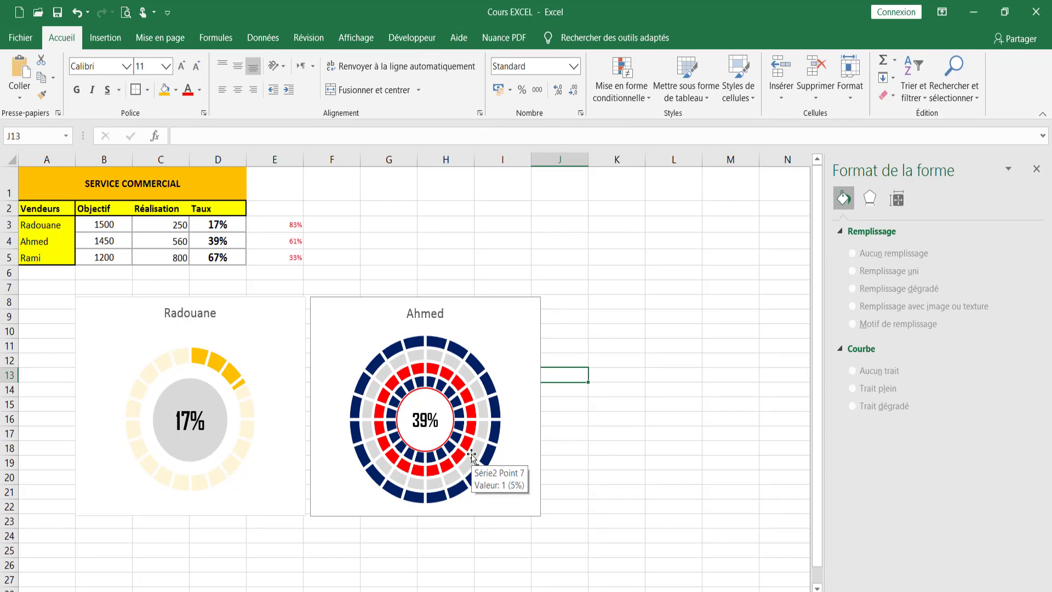
Step: Move the circle aside and add a series named =$A$4 with values =$D$4:$E$4
left_click_drag(417, 408, 667, 361)
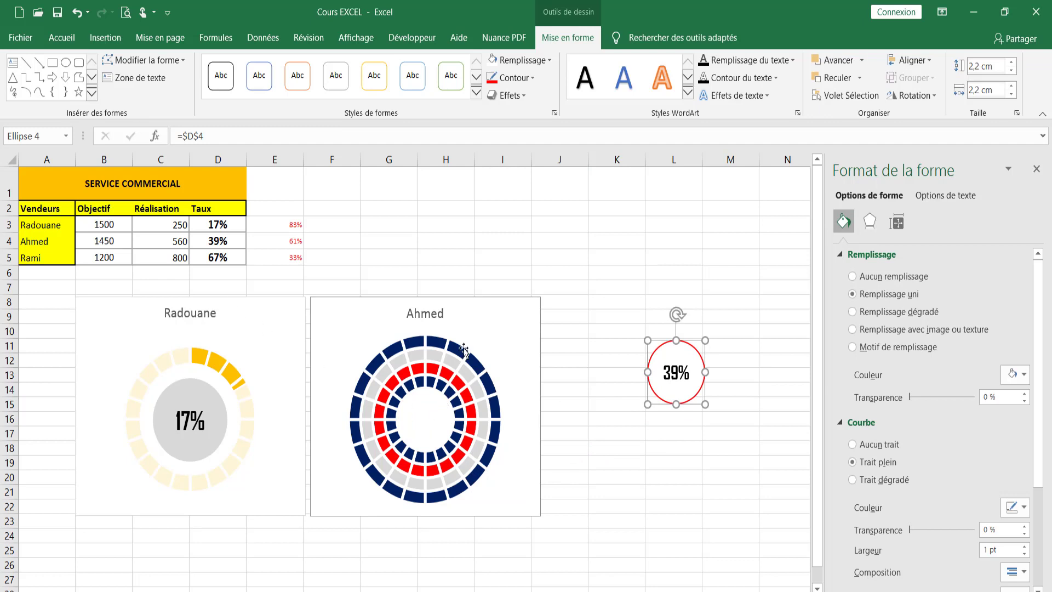
left_click(480, 331)
right_click(470, 352)
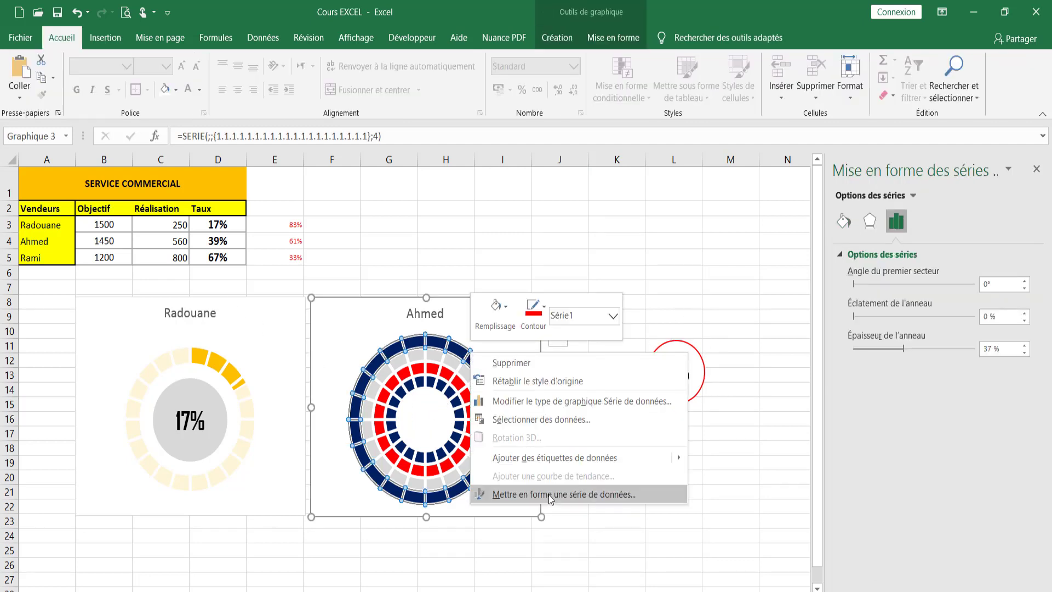
left_click(522, 419)
left_click(663, 371)
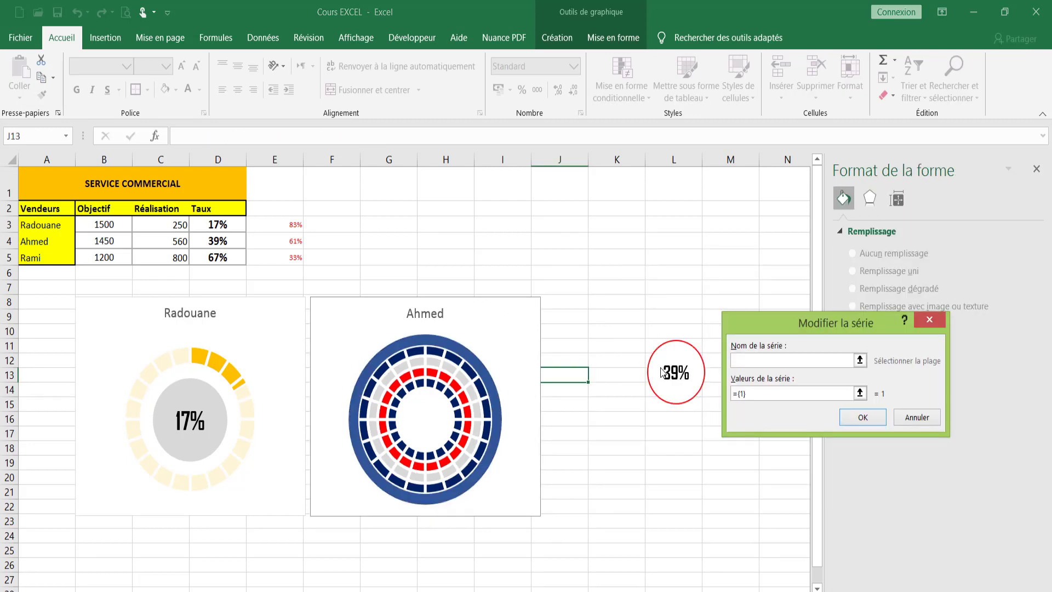
left_click(28, 241)
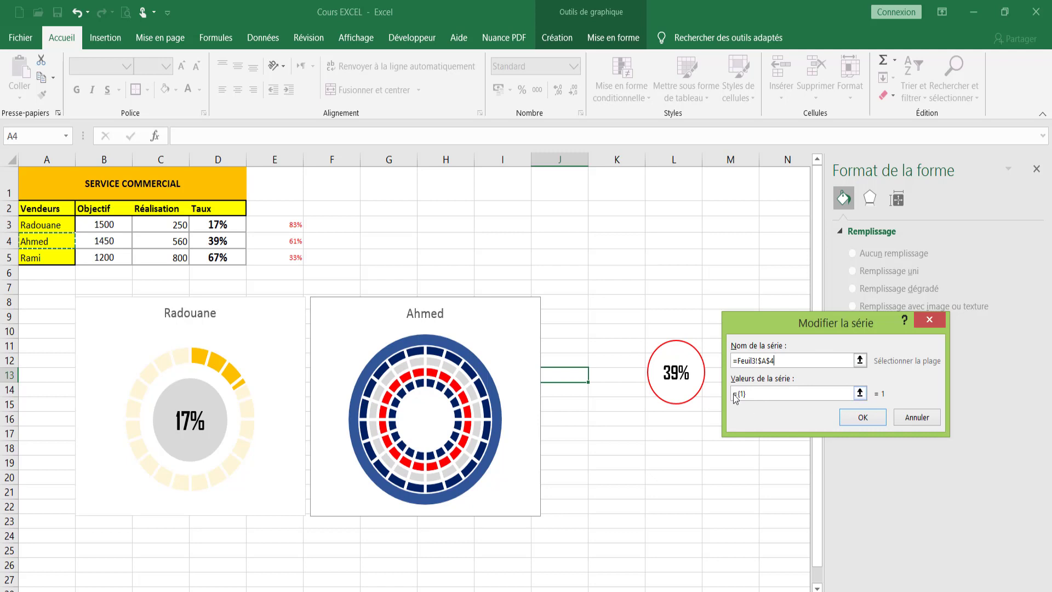
left_click_drag(739, 394, 746, 393)
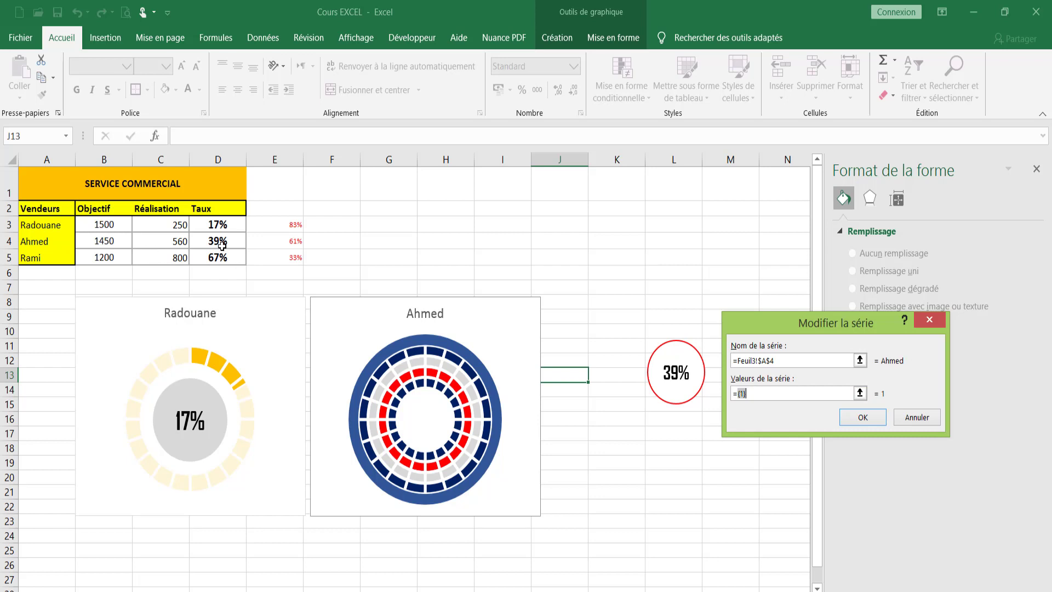
left_click_drag(221, 245, 277, 241)
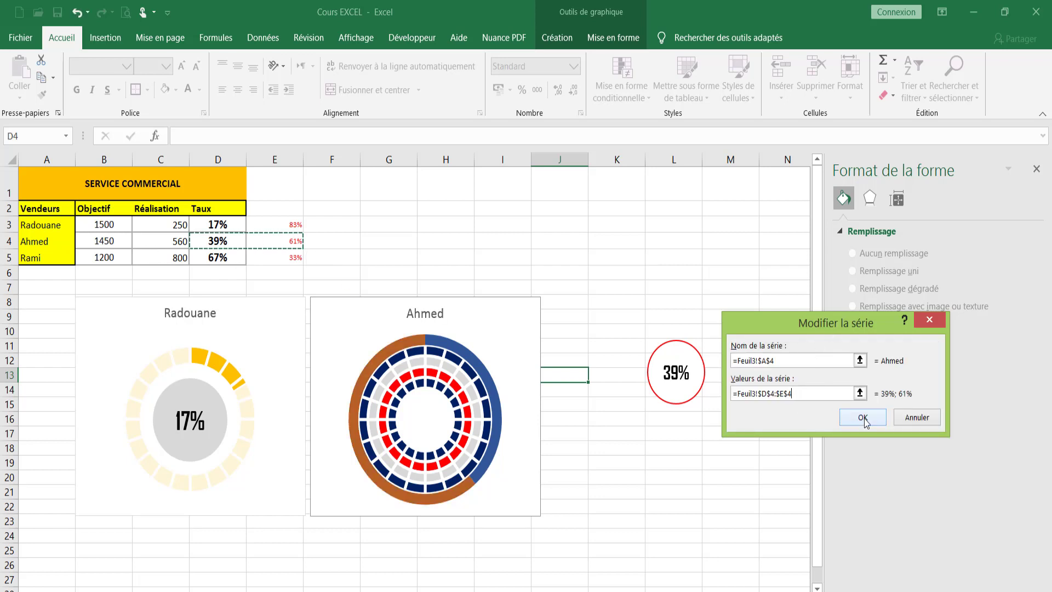
left_click(865, 422)
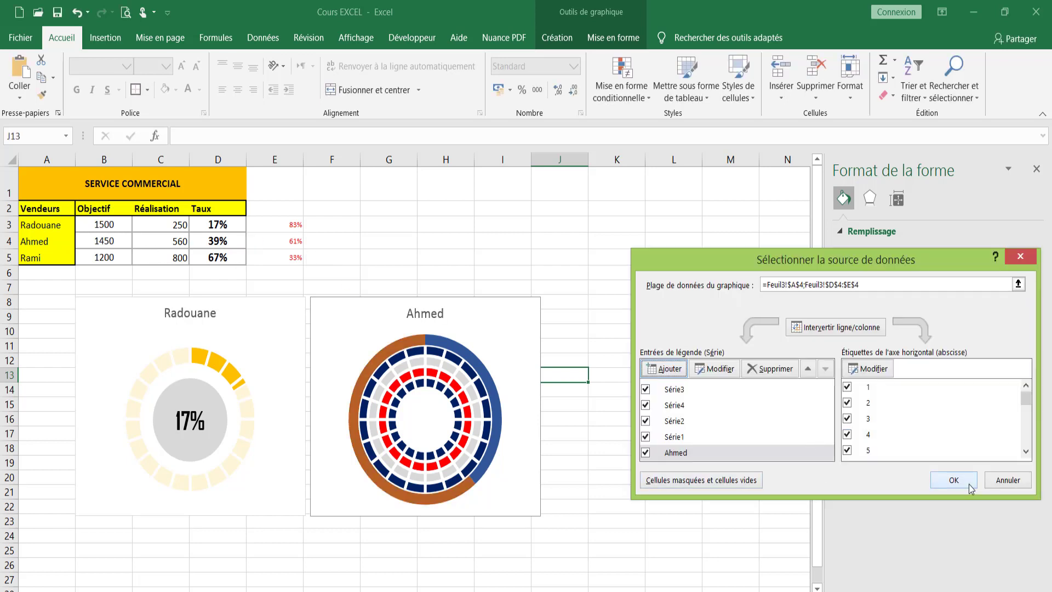
left_click(952, 544)
Step: Change the Ahmed series to a Secteurs (pie) chart in the Graphique combiné settings
right_click(463, 355)
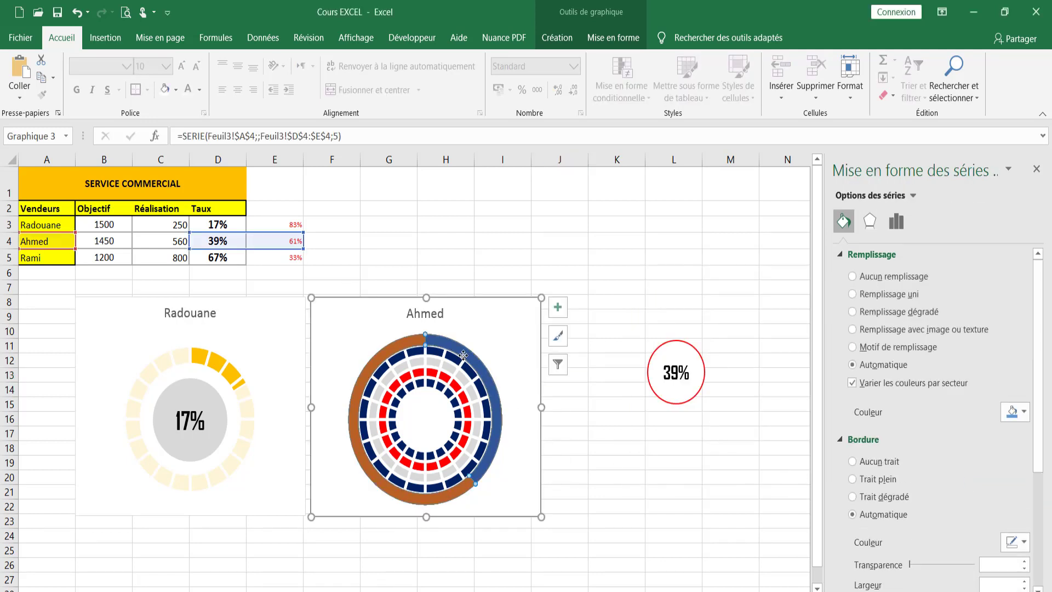
left_click(532, 496)
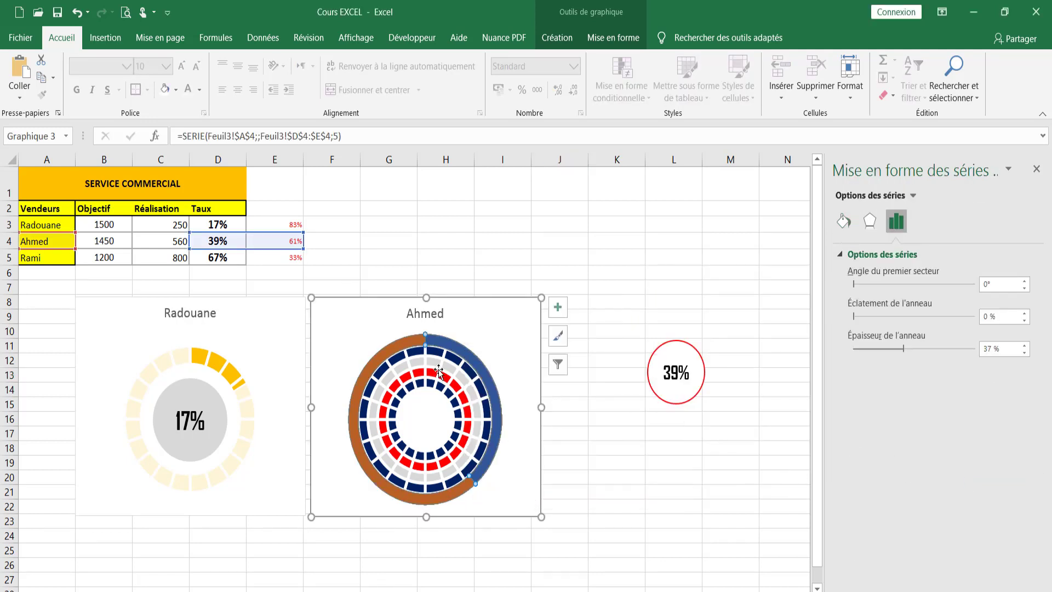
right_click(456, 351)
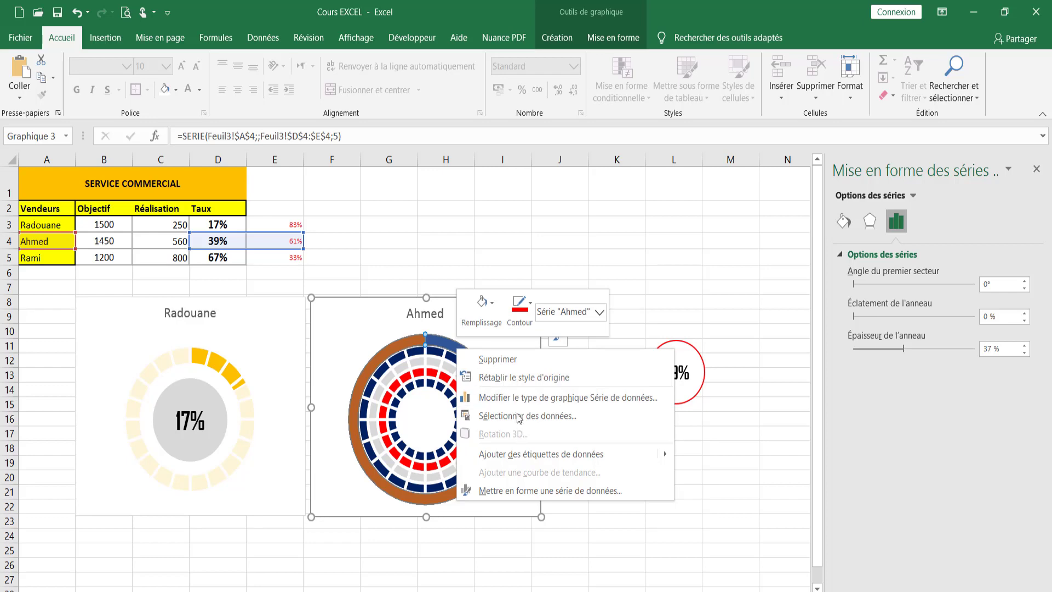
left_click(515, 396)
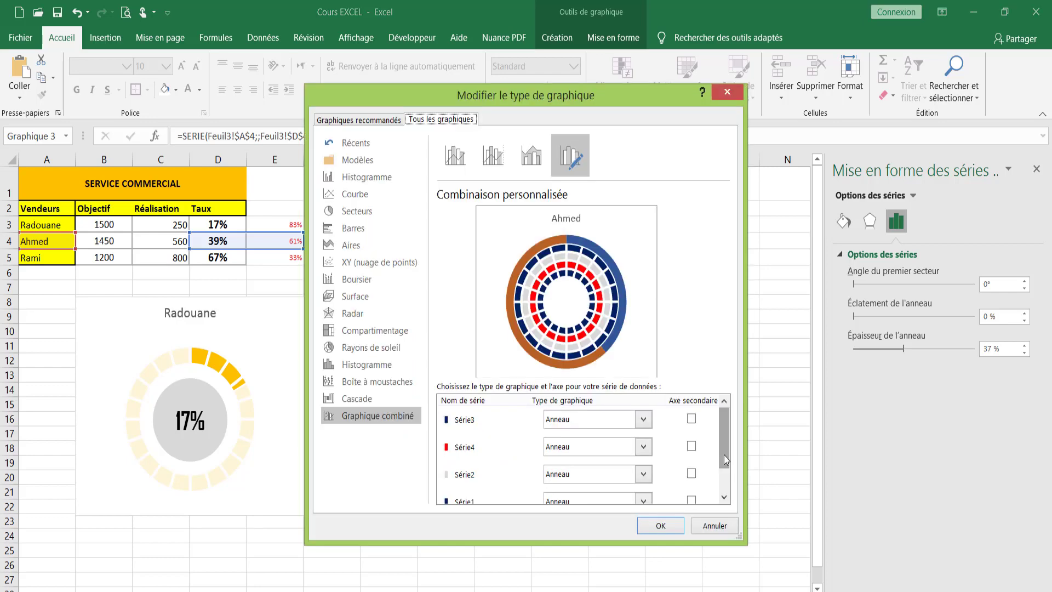
scroll(724, 496, "down", 2)
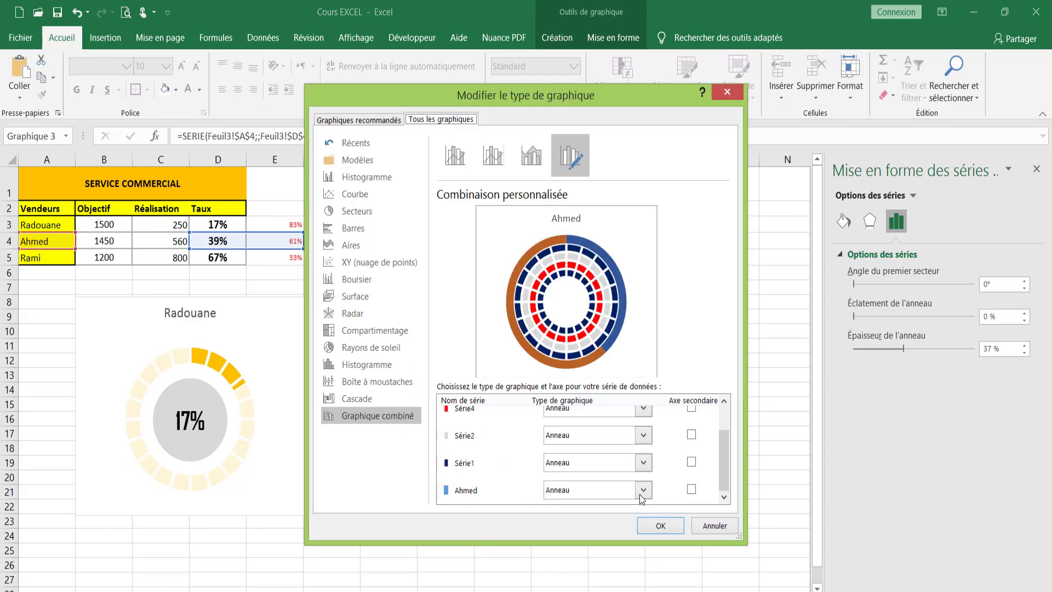
left_click(602, 496)
left_click(565, 465)
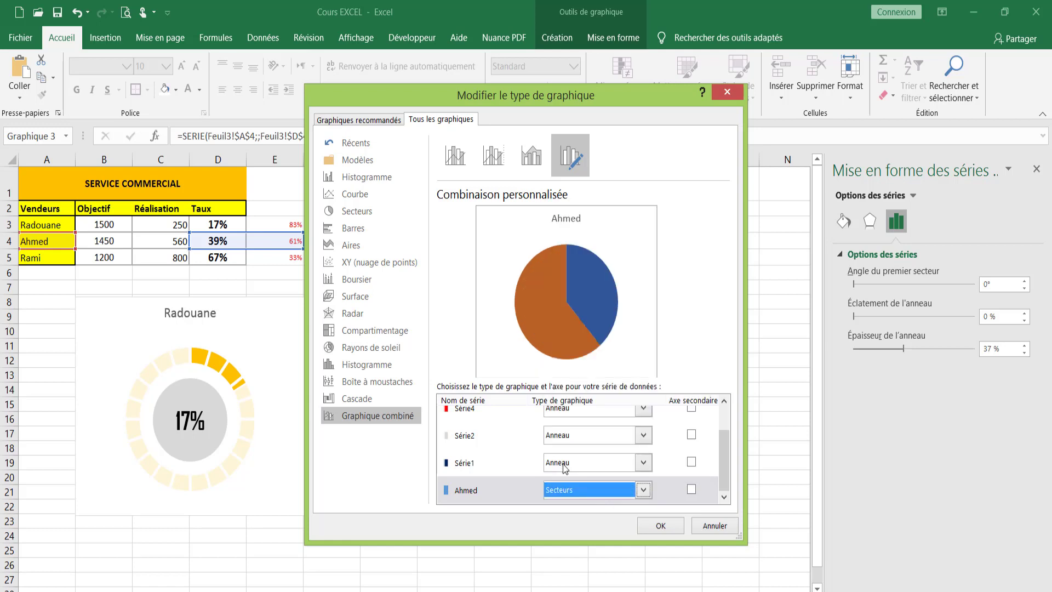
left_click(664, 523)
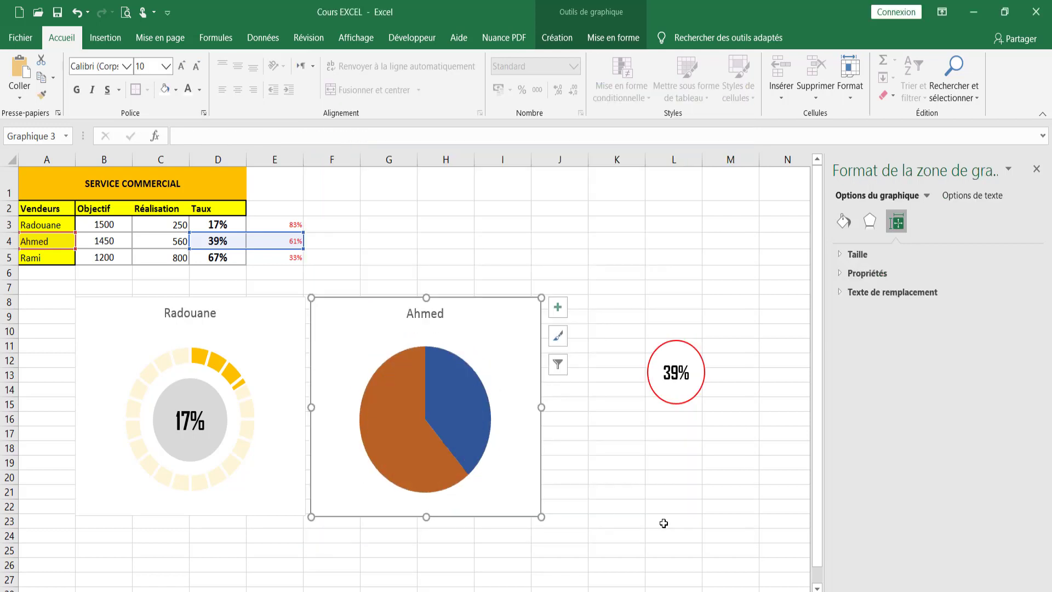
mouse_move(437, 412)
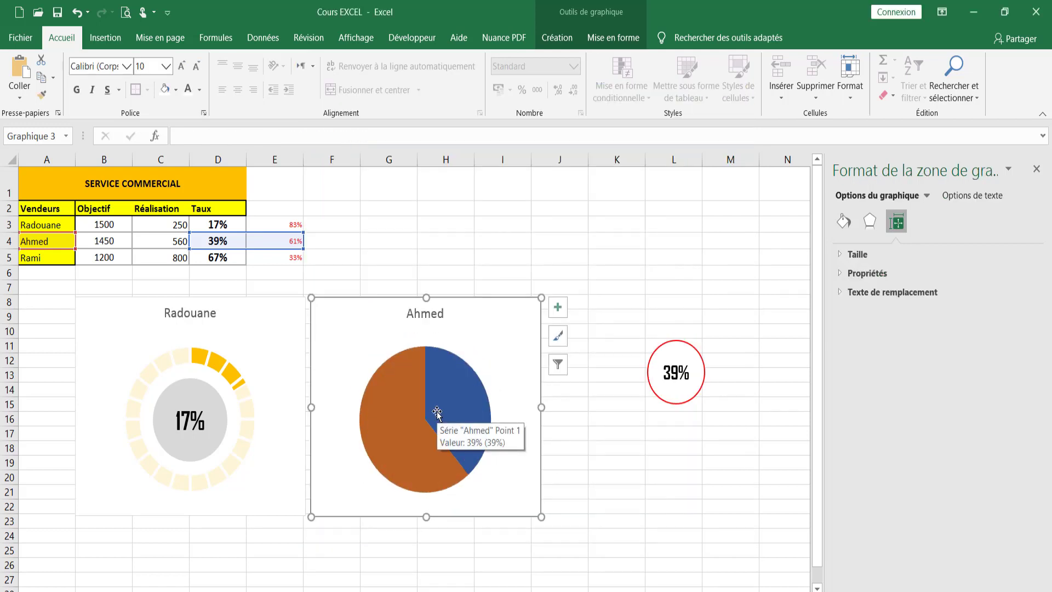
Step: Fill the orange pie slice white at 15% transparency
left_click(398, 409)
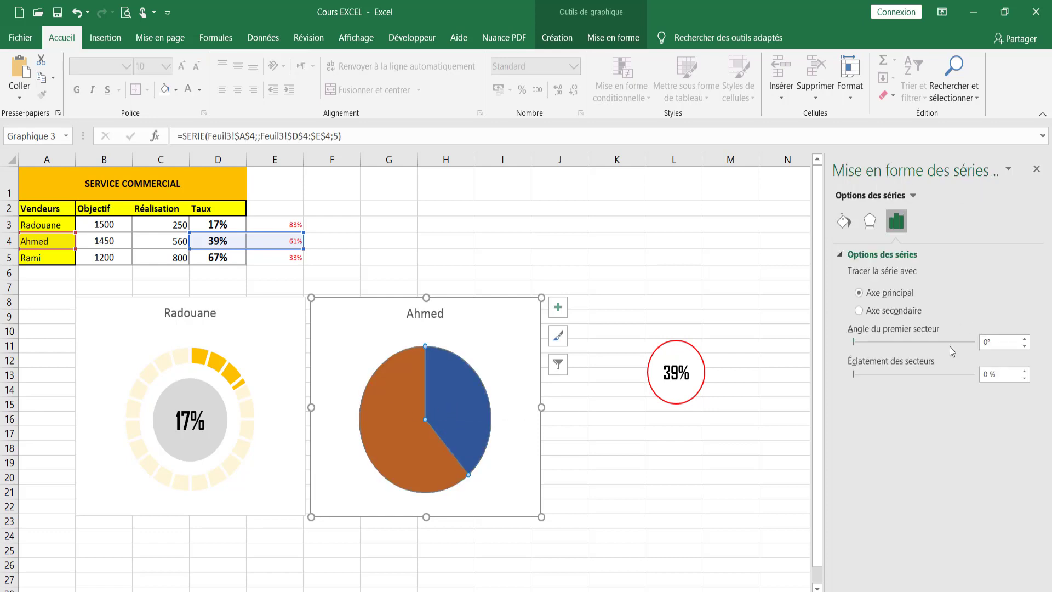
left_click(845, 221)
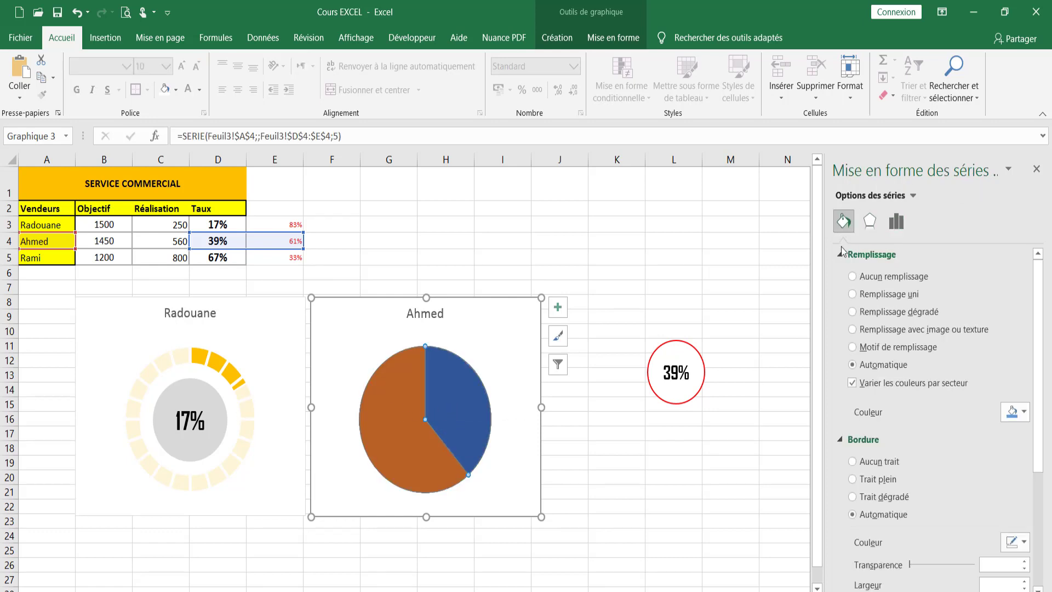
left_click(1024, 415)
left_click(945, 445)
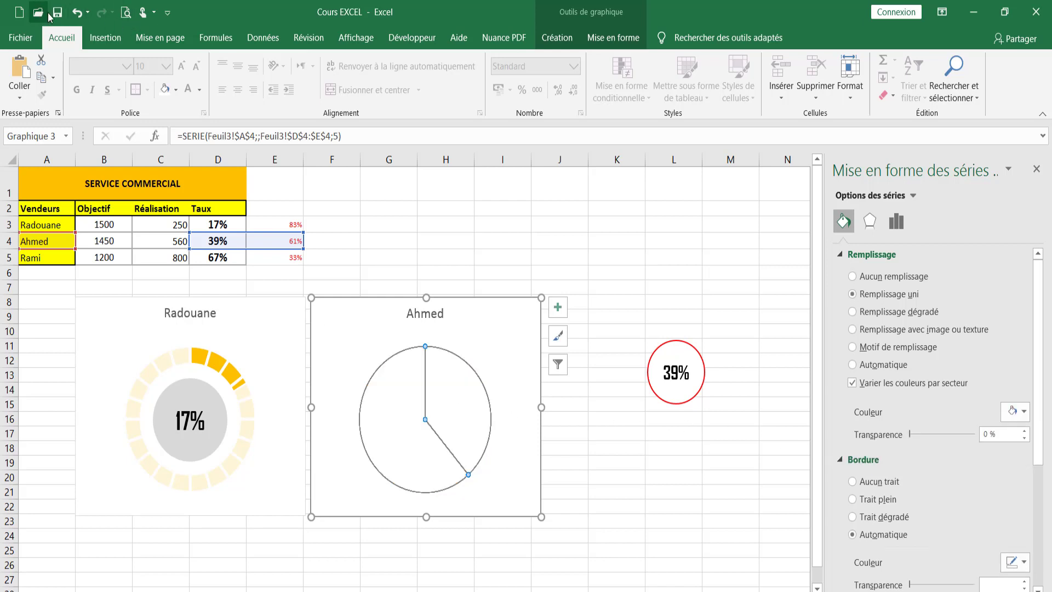
left_click(77, 12)
left_click(417, 453)
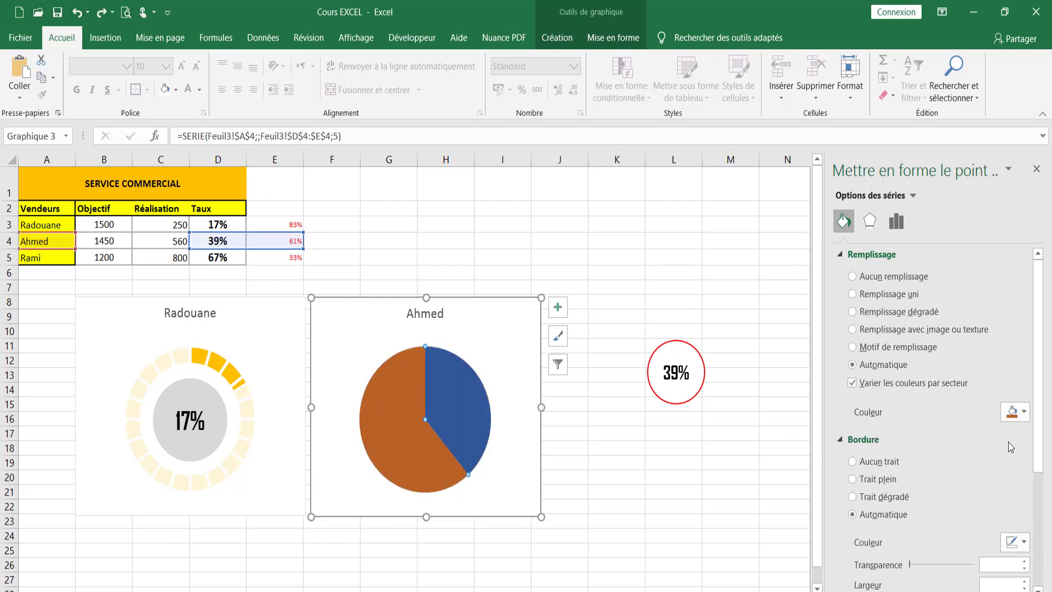
left_click(1023, 413)
left_click(945, 447)
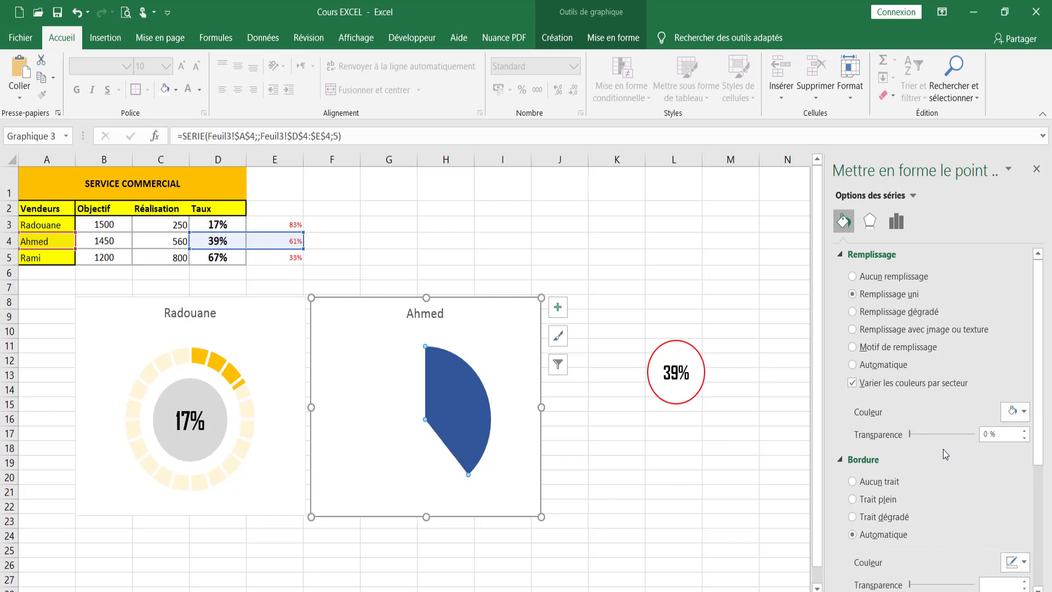
left_click_drag(909, 434, 920, 435)
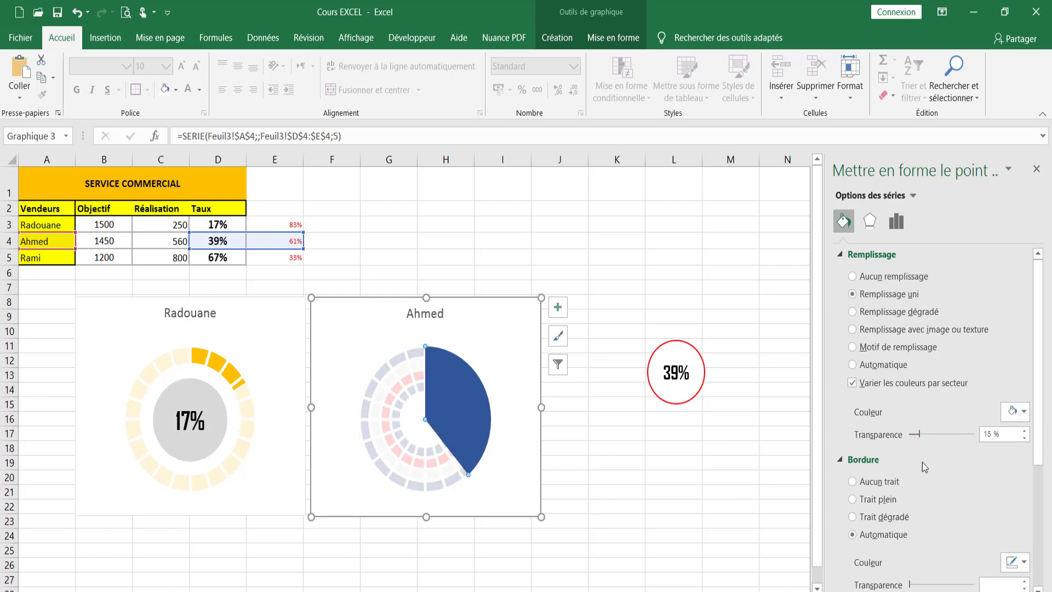
Step: Make the blue slice fully transparent white and move the red 39% circle to the chart centre
left_click(454, 405)
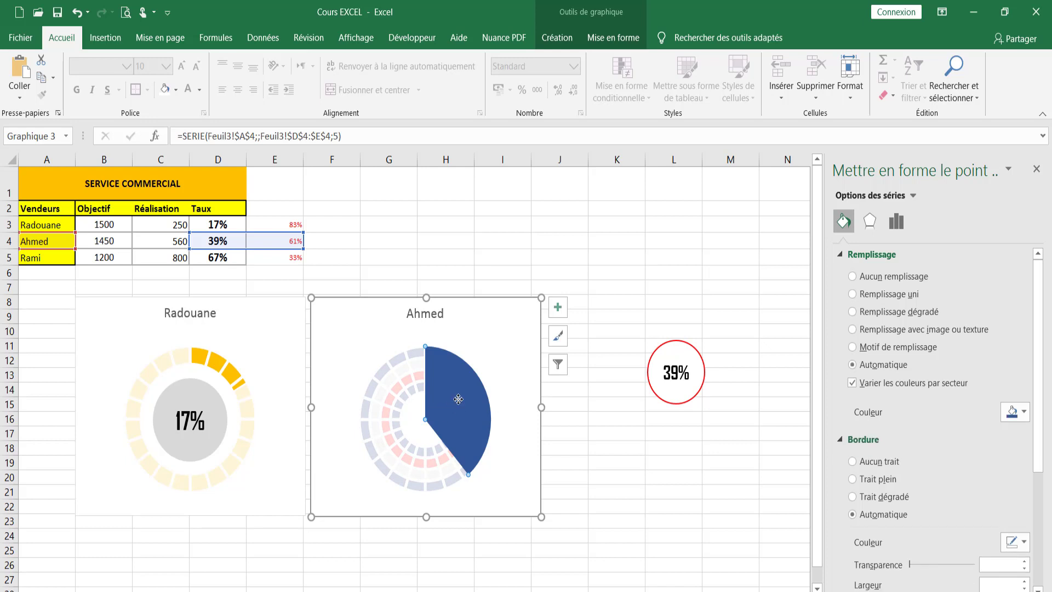
left_click(1023, 412)
left_click(950, 447)
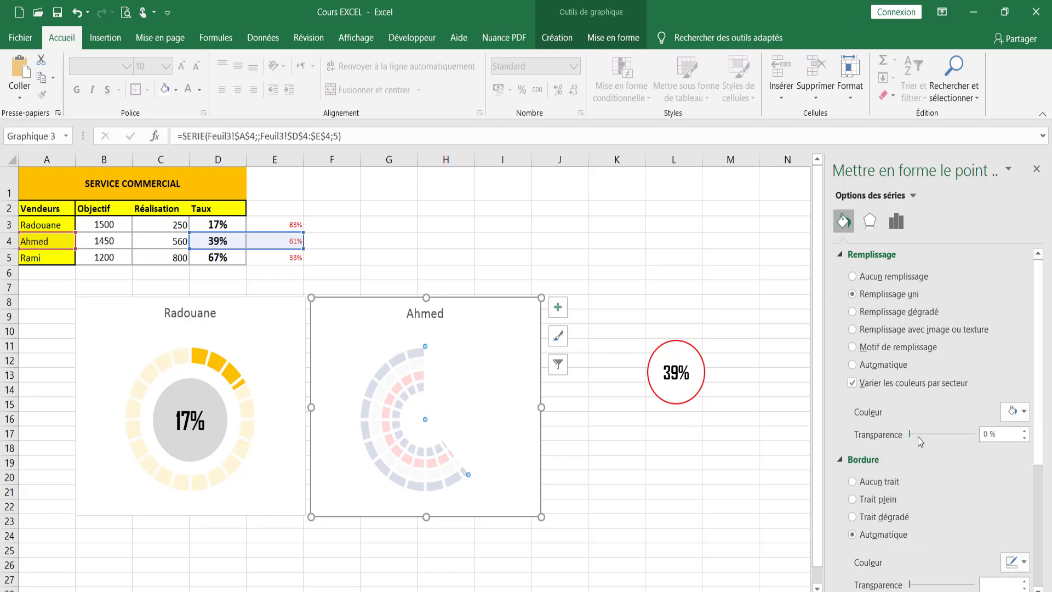
left_click_drag(910, 435, 975, 435)
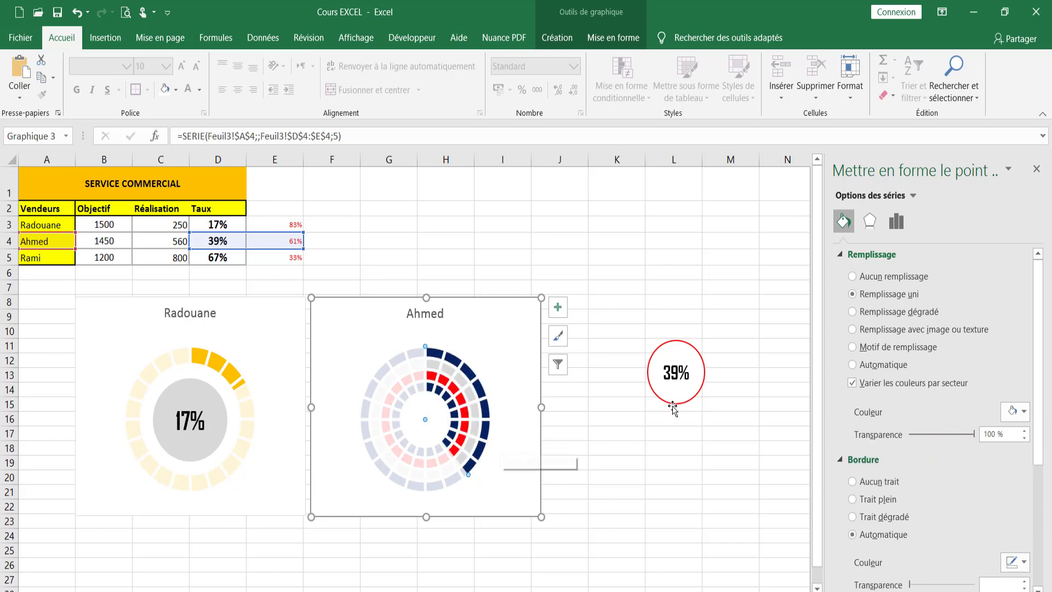
left_click_drag(677, 403, 425, 451)
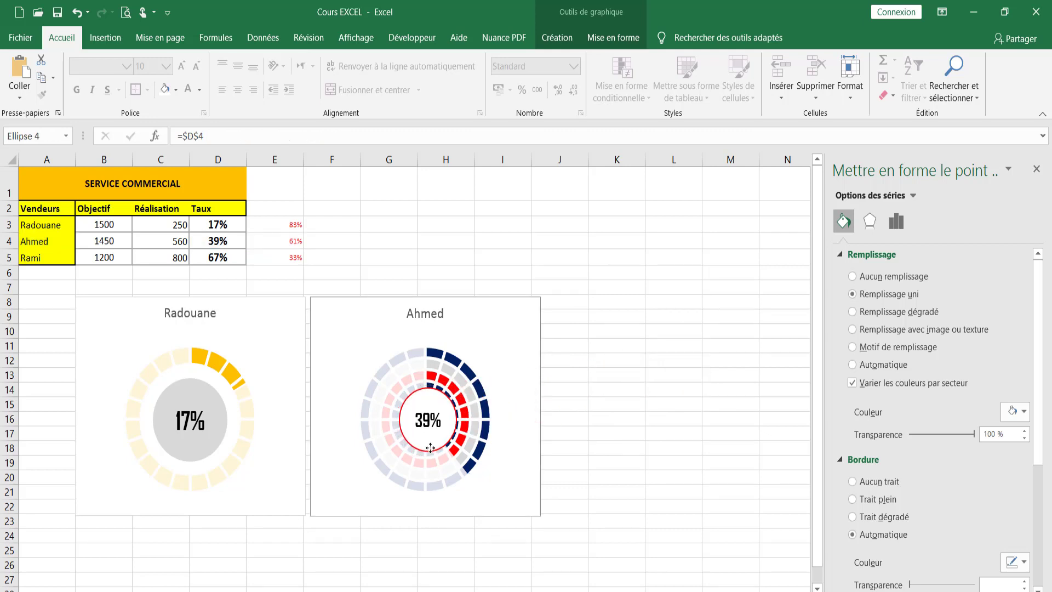
Step: Resize the red circle to 1,7 × 1,7 cm and position it inside the innermost ring
left_click_drag(425, 451, 425, 449)
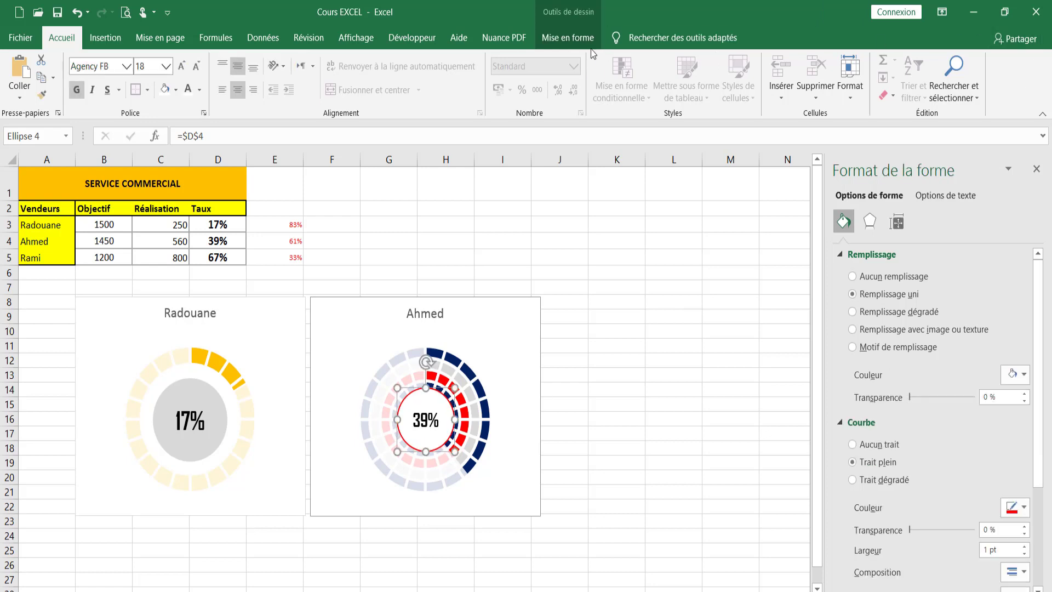
left_click(590, 43)
left_click(1012, 93)
left_click(1012, 93)
left_click(1012, 94)
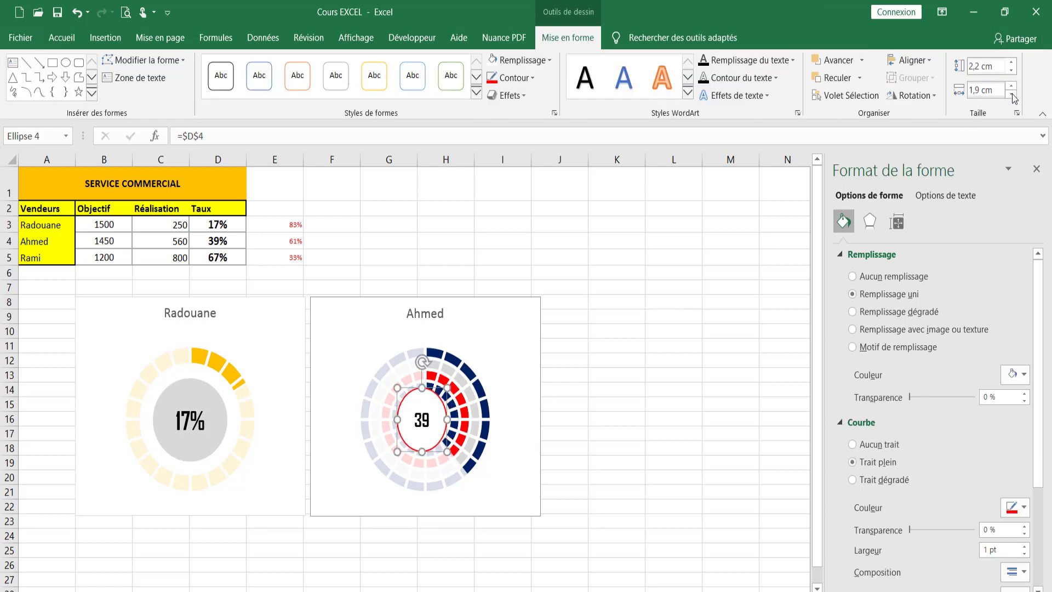
left_click(1012, 93)
left_click(1012, 93)
left_click(1013, 70)
left_click(1012, 70)
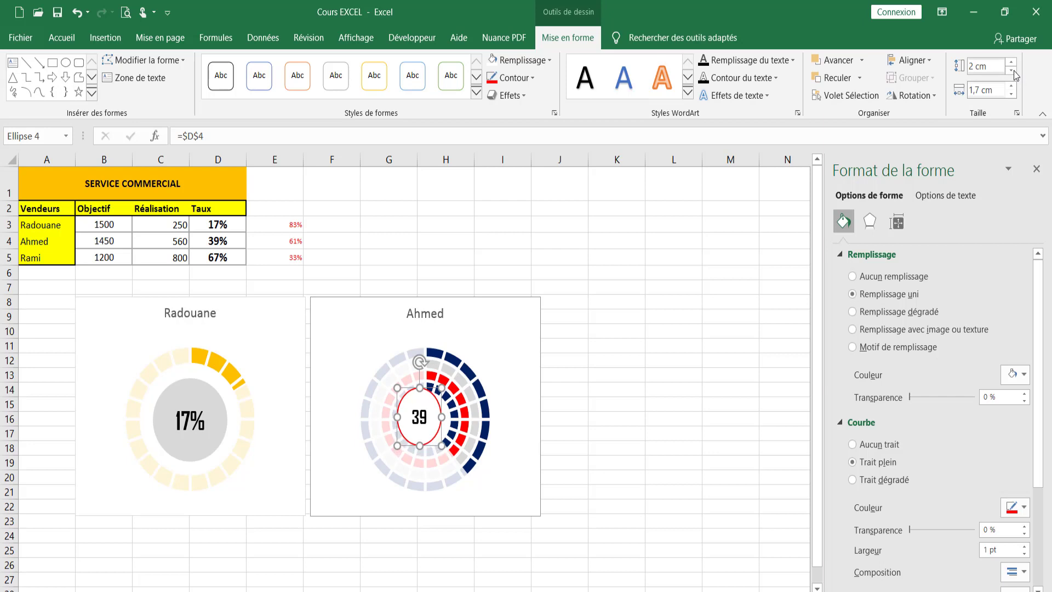
left_click(1012, 70)
left_click(1013, 70)
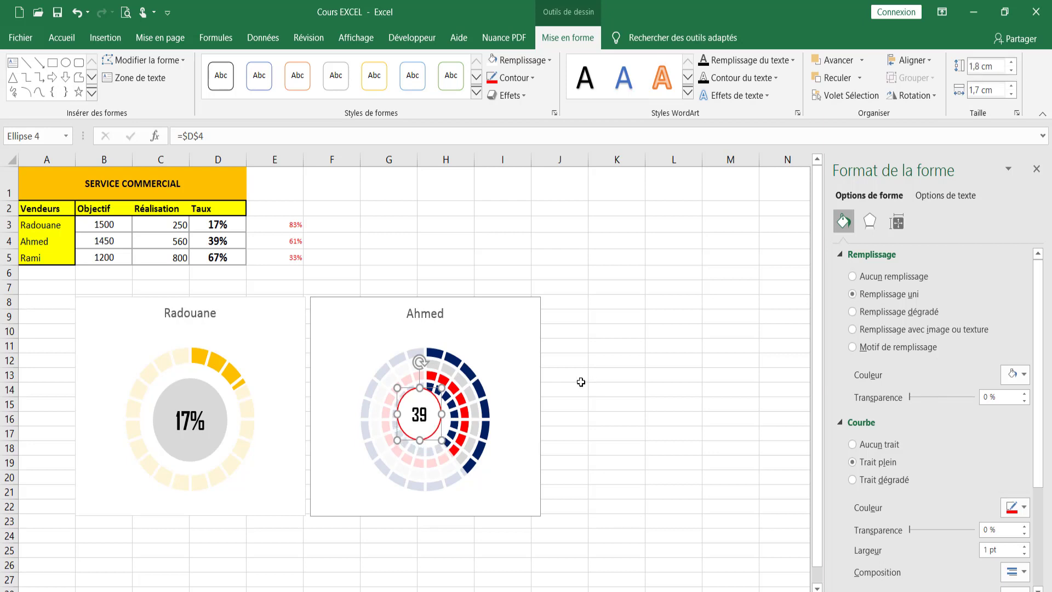
left_click(1012, 94)
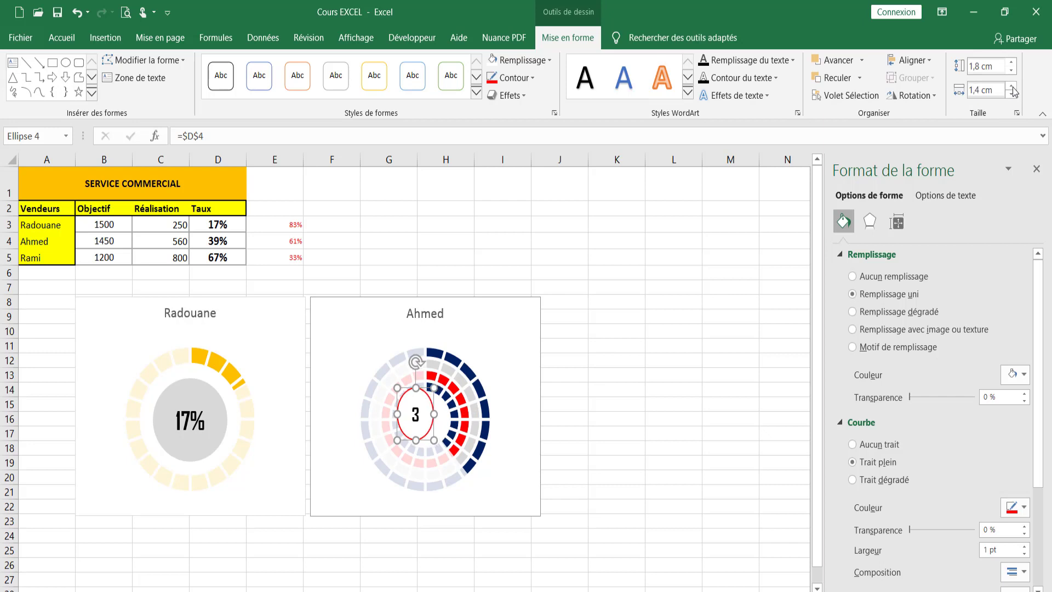
left_click(1012, 86)
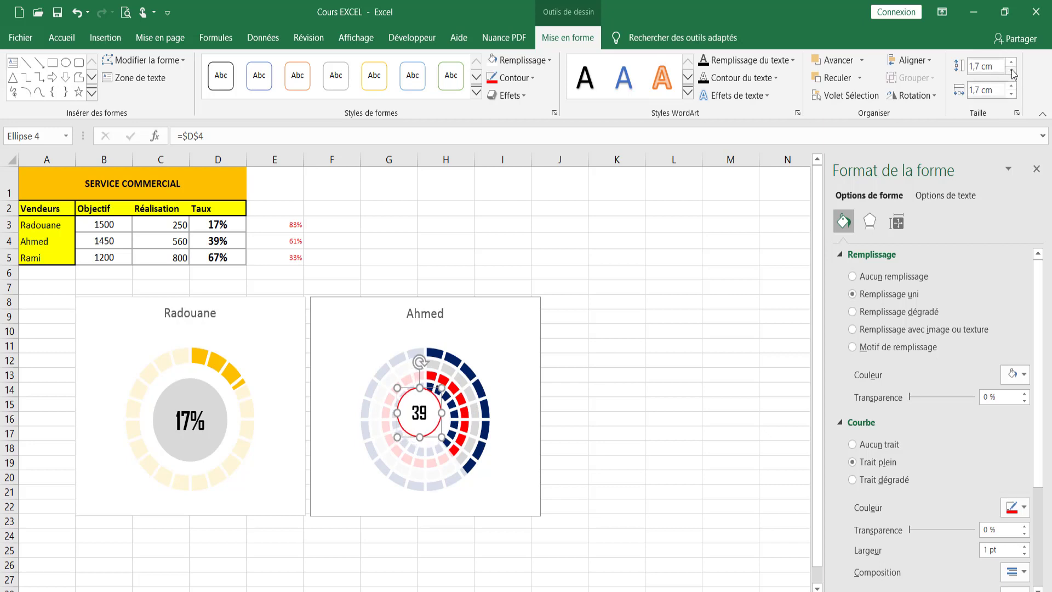
left_click_drag(432, 399, 441, 401)
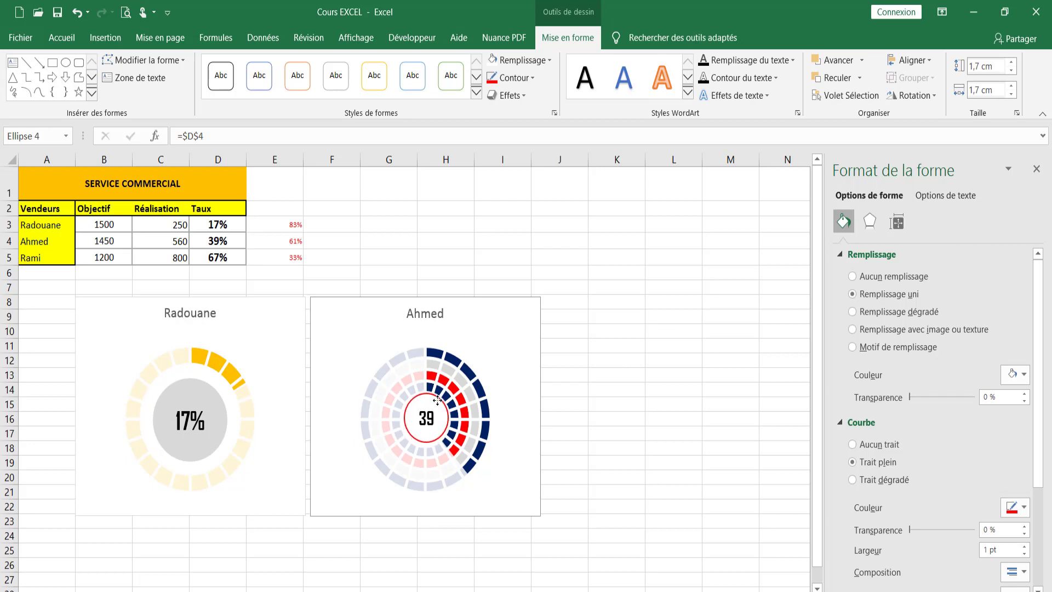
left_click_drag(441, 400, 438, 401)
left_click(474, 378)
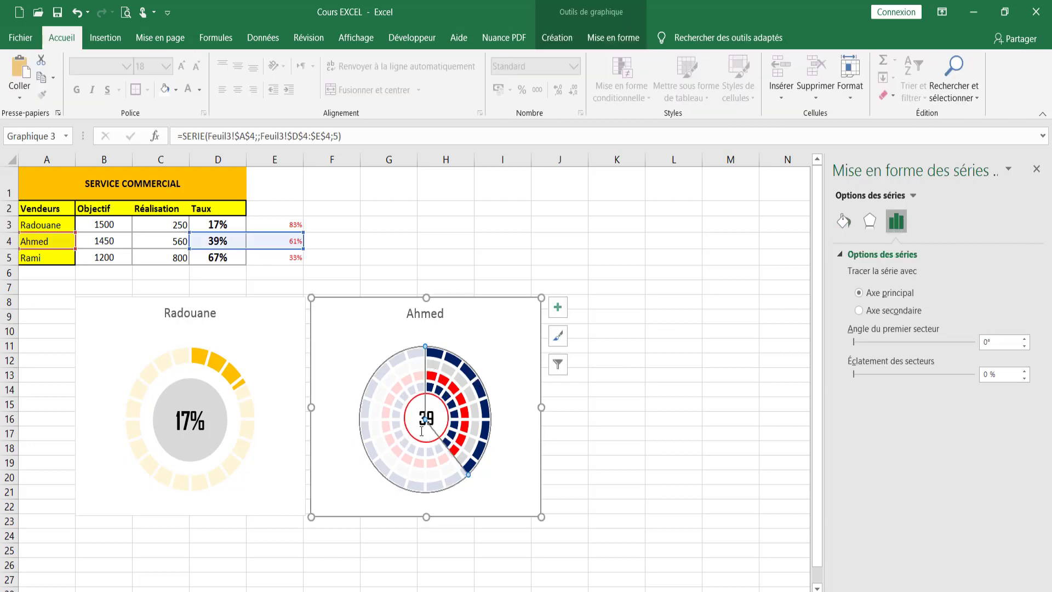
Step: Centre the red circle horizontally using Aligner > Centrer
left_click(445, 415)
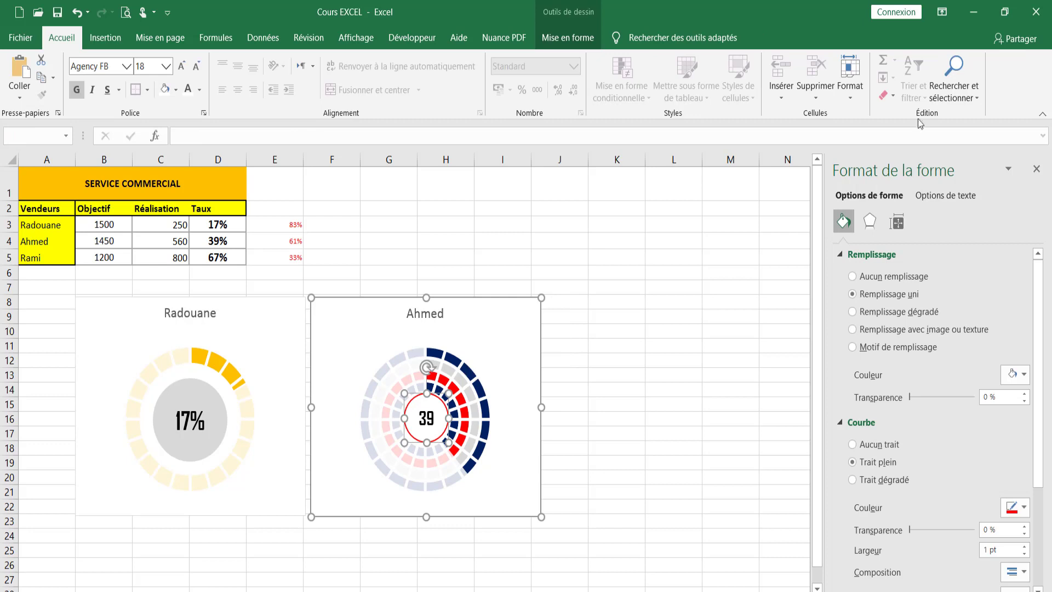
left_click(572, 40)
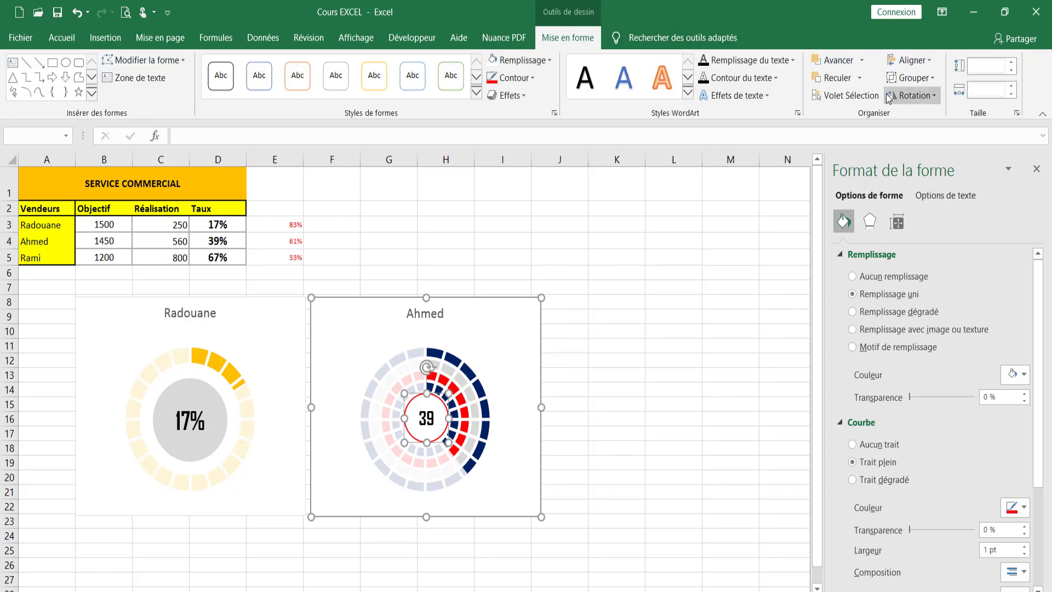
left_click(925, 62)
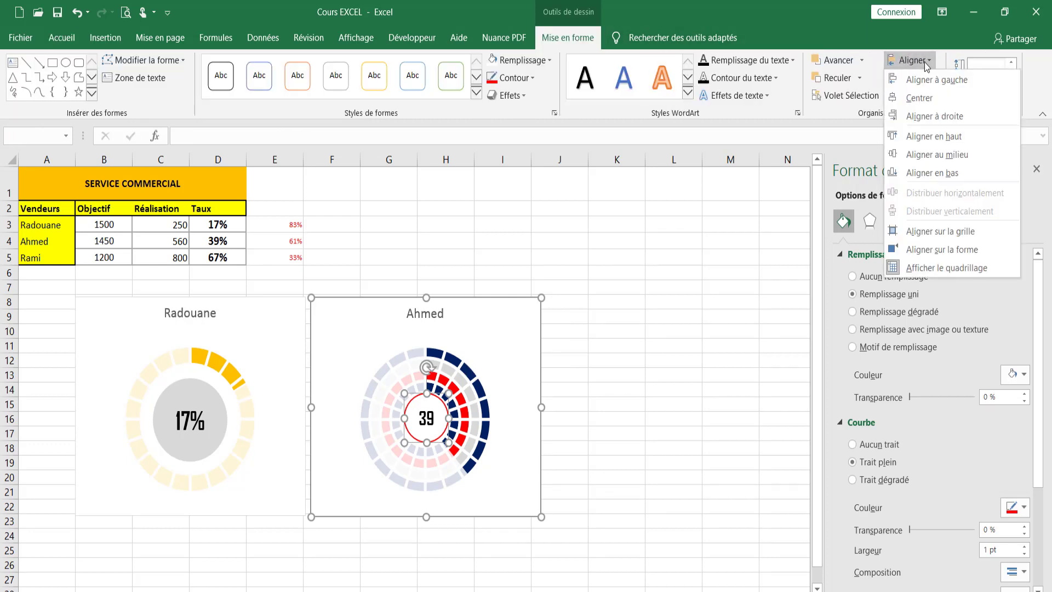
left_click(927, 99)
left_click(670, 449)
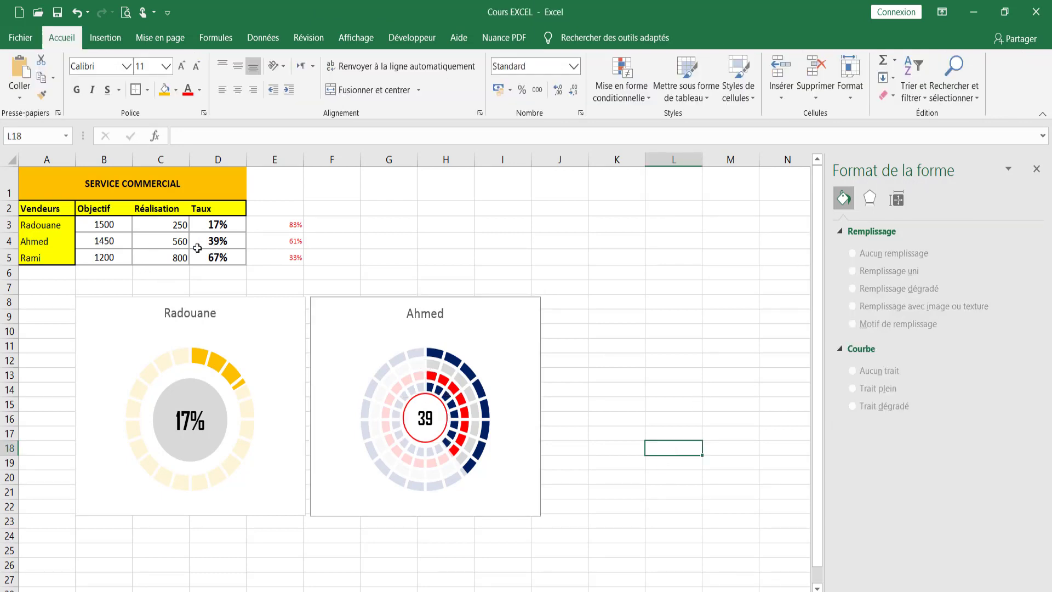
Step: Reduce the circle's text to size 12 so the full 39% fits
left_click(439, 445)
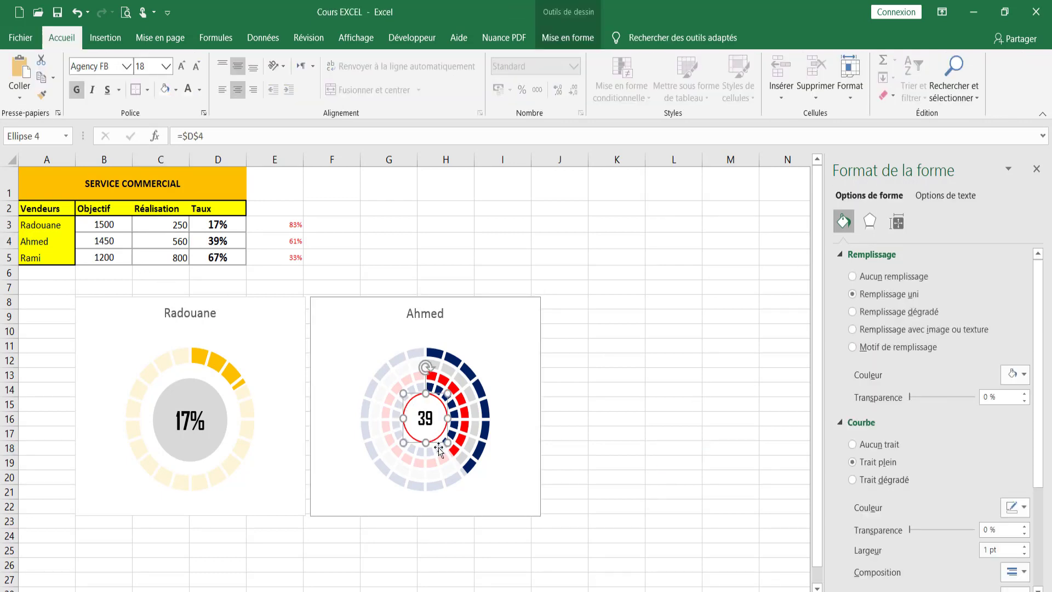
left_click(196, 67)
left_click(198, 68)
left_click(197, 68)
left_click(181, 243)
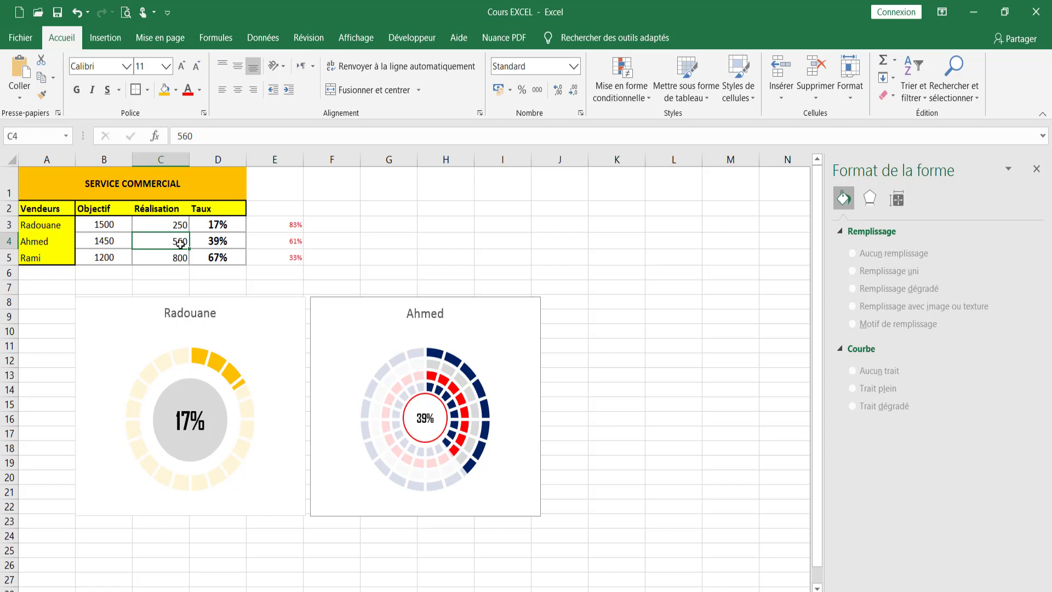
Step: Try 700, then 100, as Ahmed's Réalisation in cell C4
type("700")
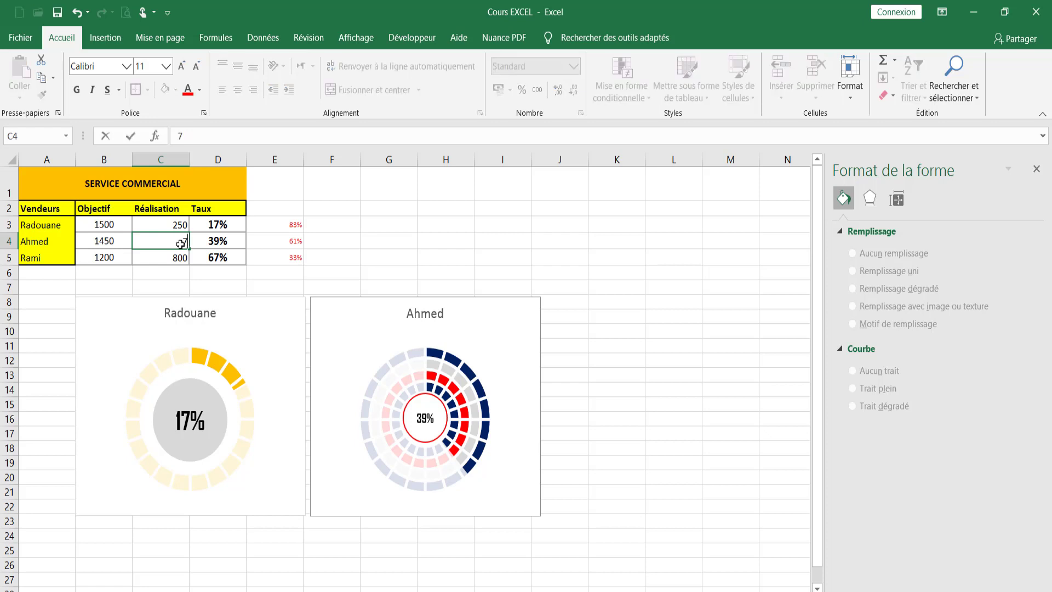
key("Return")
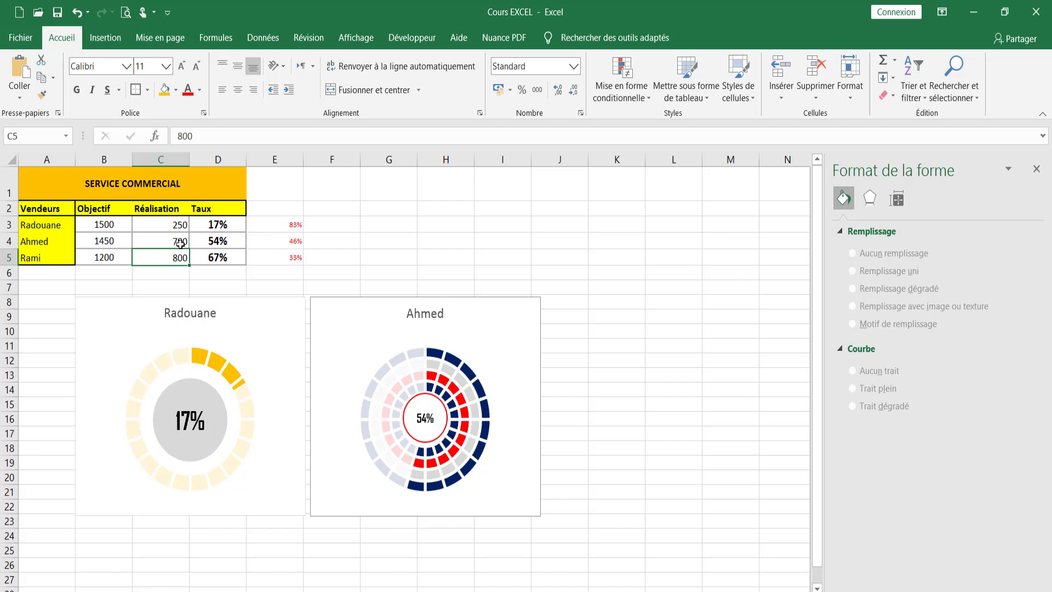
left_click(180, 243)
type("1")
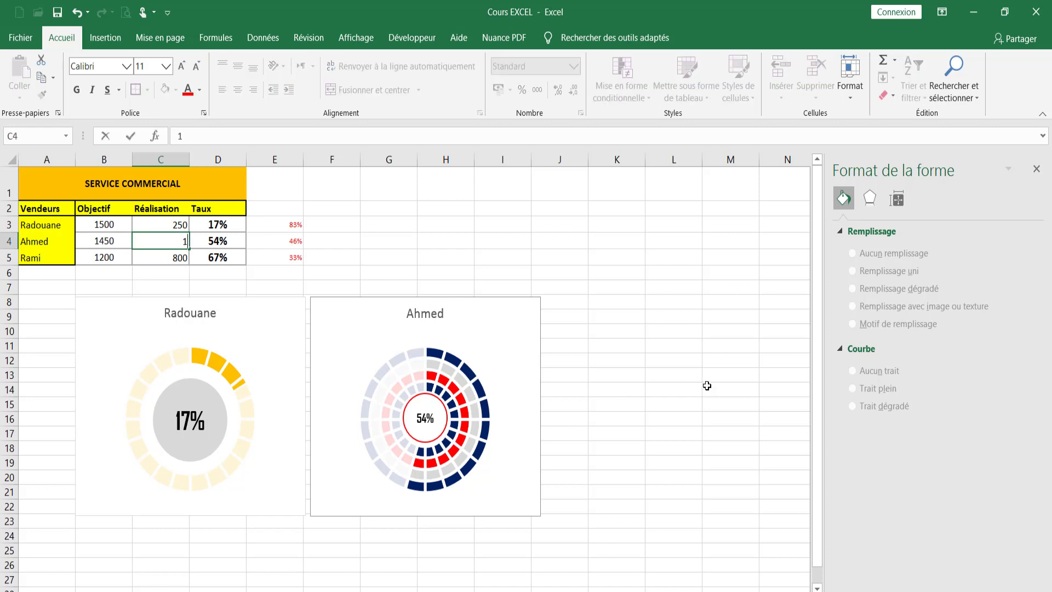
key("Return")
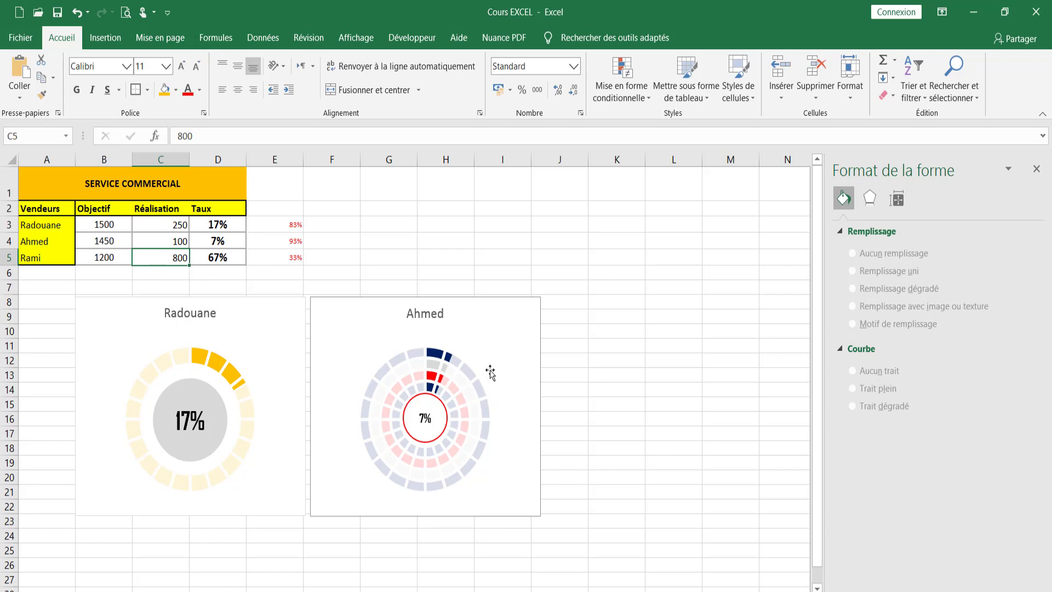
Step: Set Ahmed's Réalisation in C4 to 1000 so his rate and chart show 69%
left_click(164, 245)
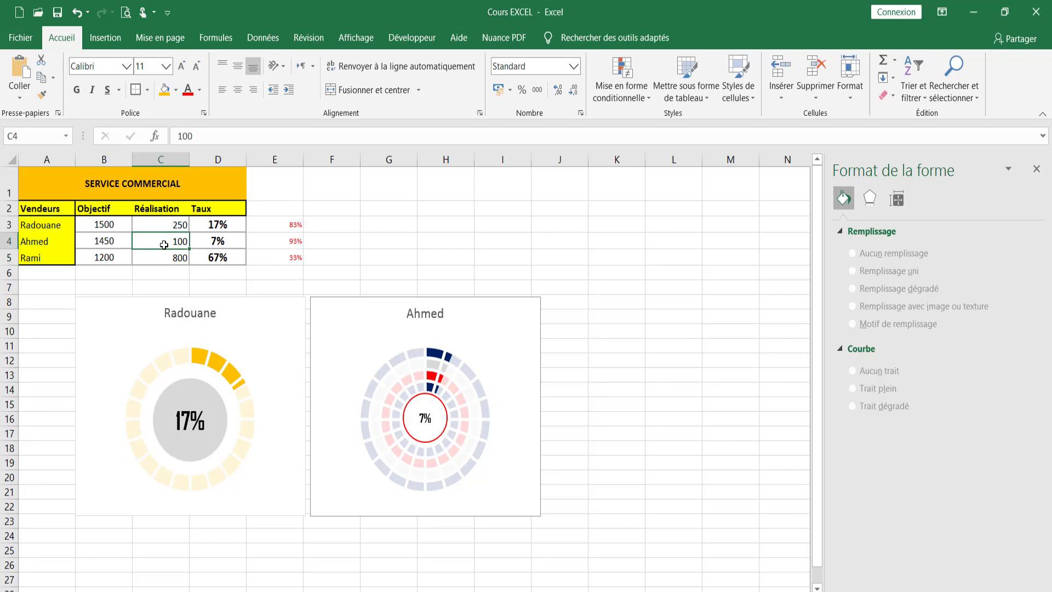
type("10")
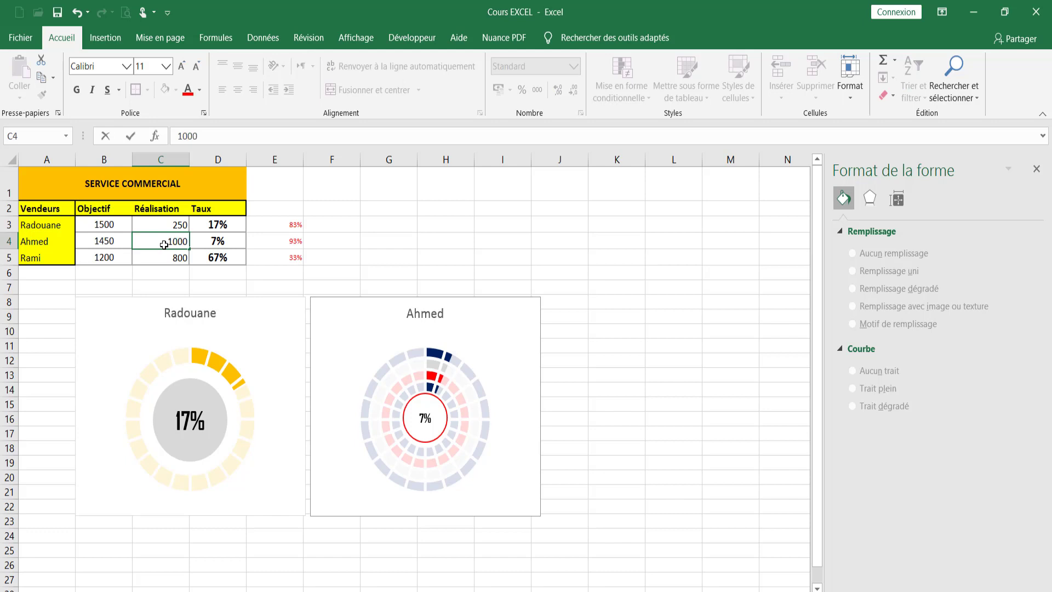
key("Return")
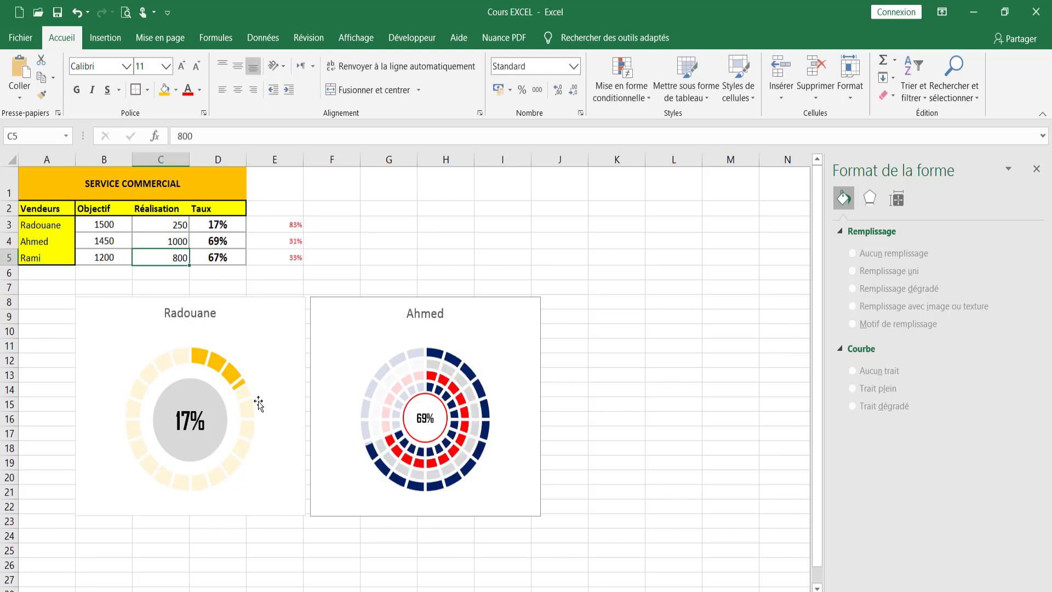
left_click(167, 364)
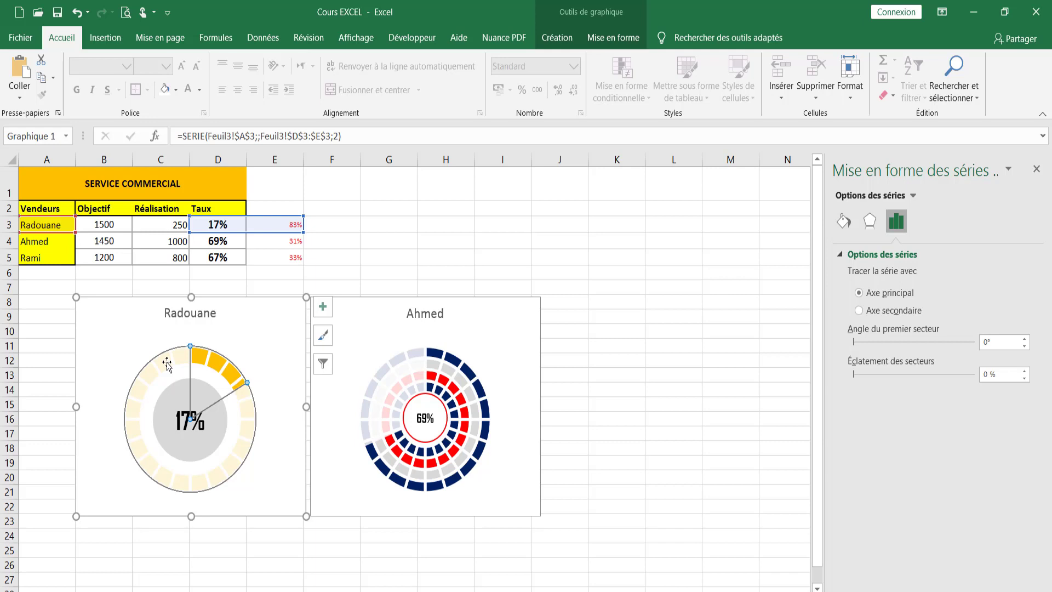
right_click(143, 329)
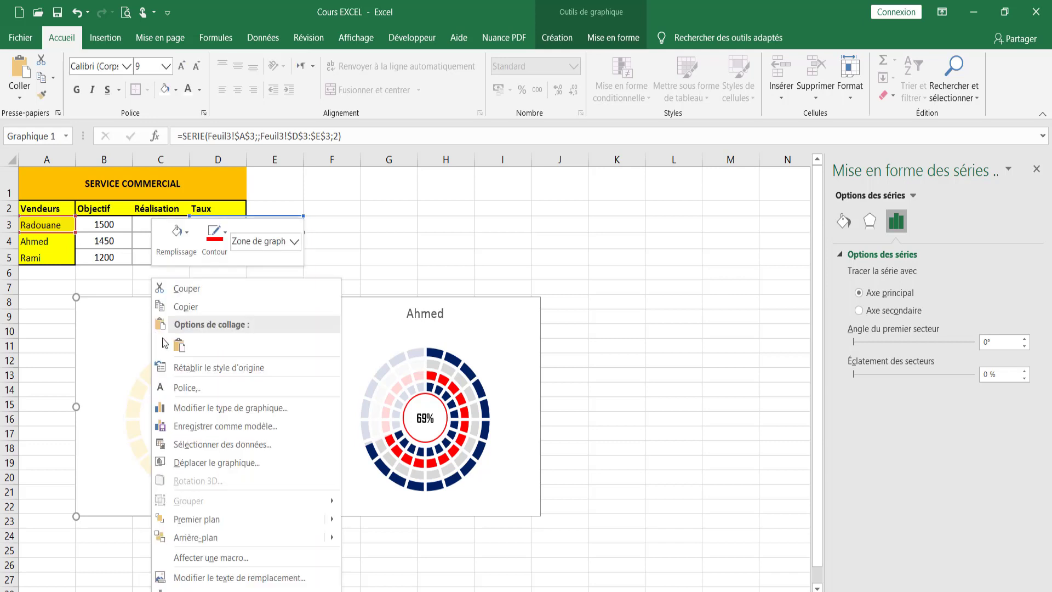
left_click(186, 306)
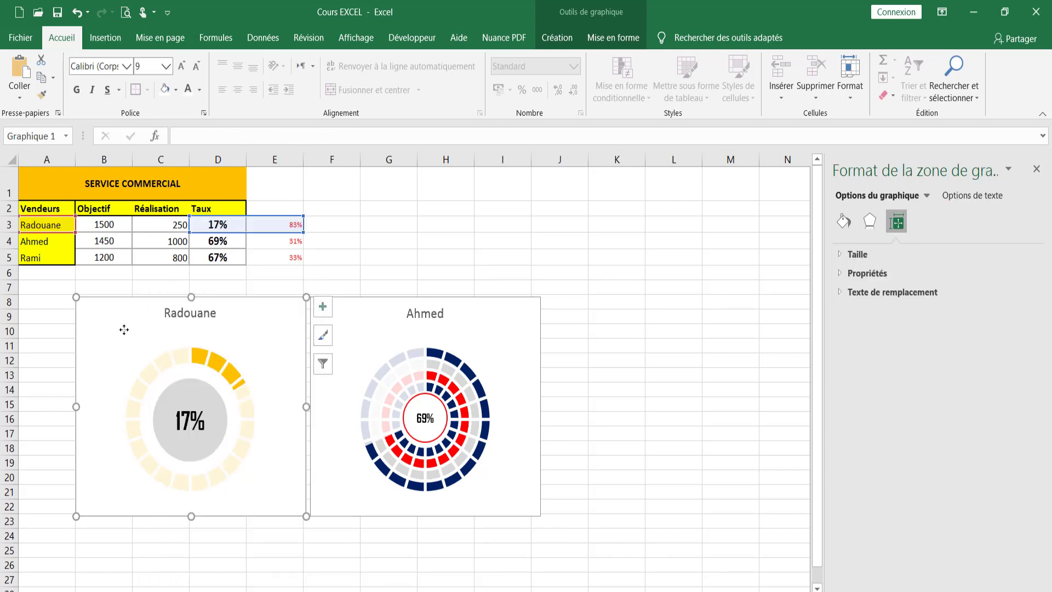
right_click(123, 330)
left_click(165, 306)
right_click(567, 316)
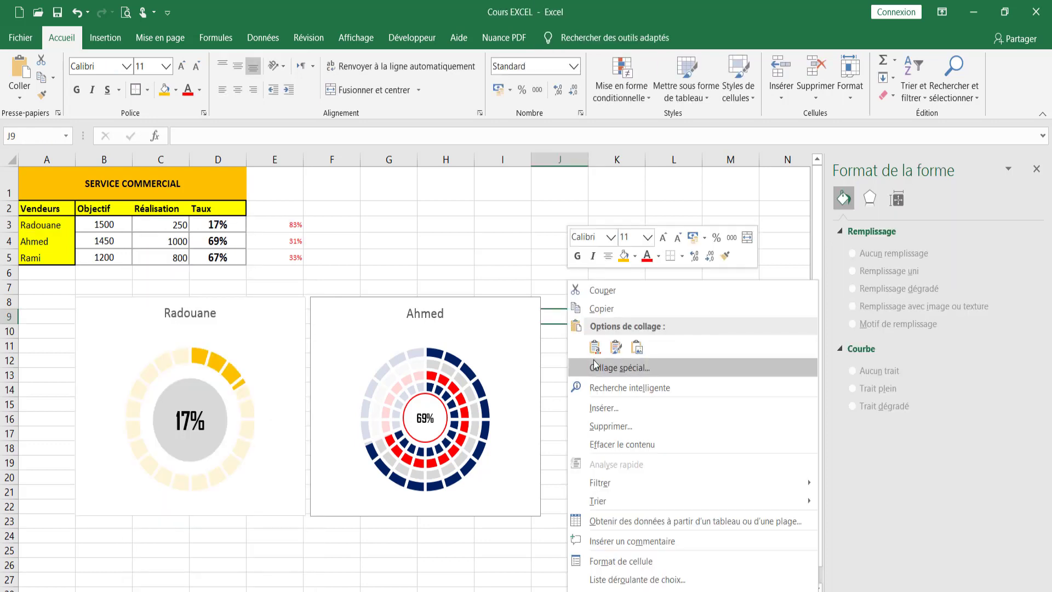
left_click(593, 343)
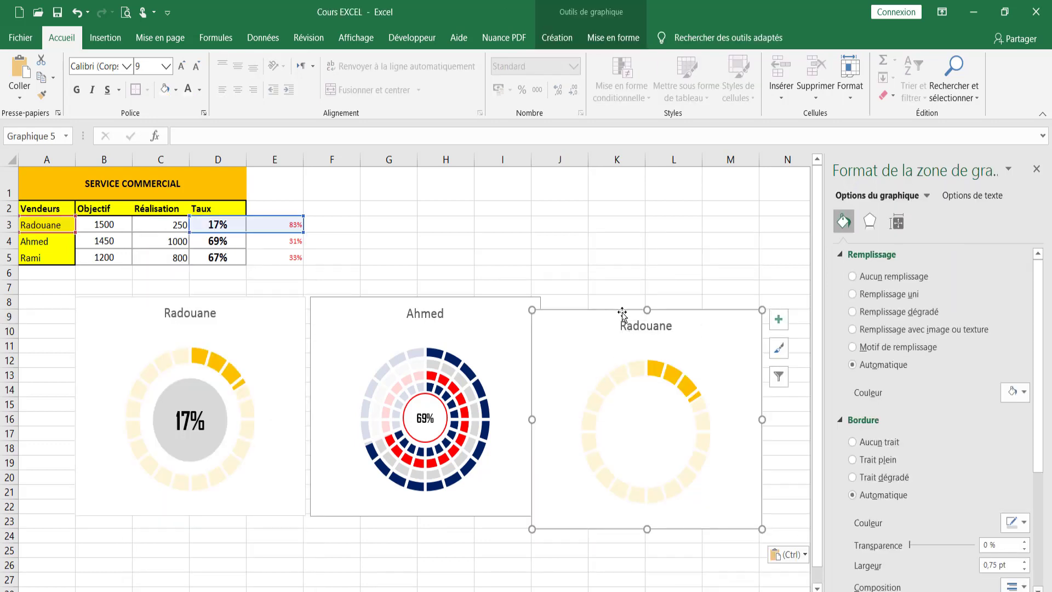
left_click_drag(623, 311, 639, 299)
left_click(639, 299)
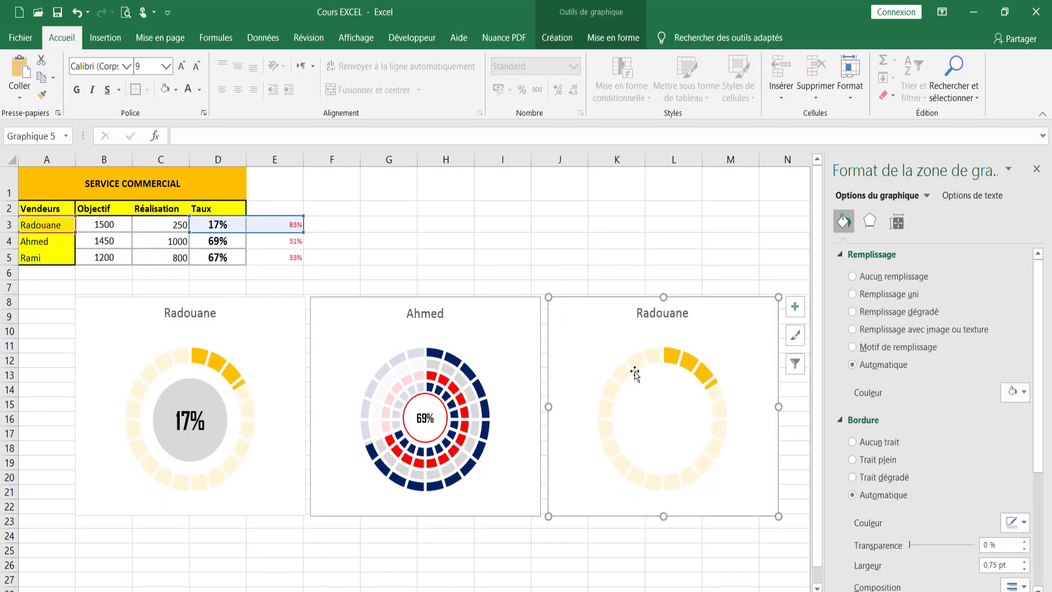
left_click(635, 373)
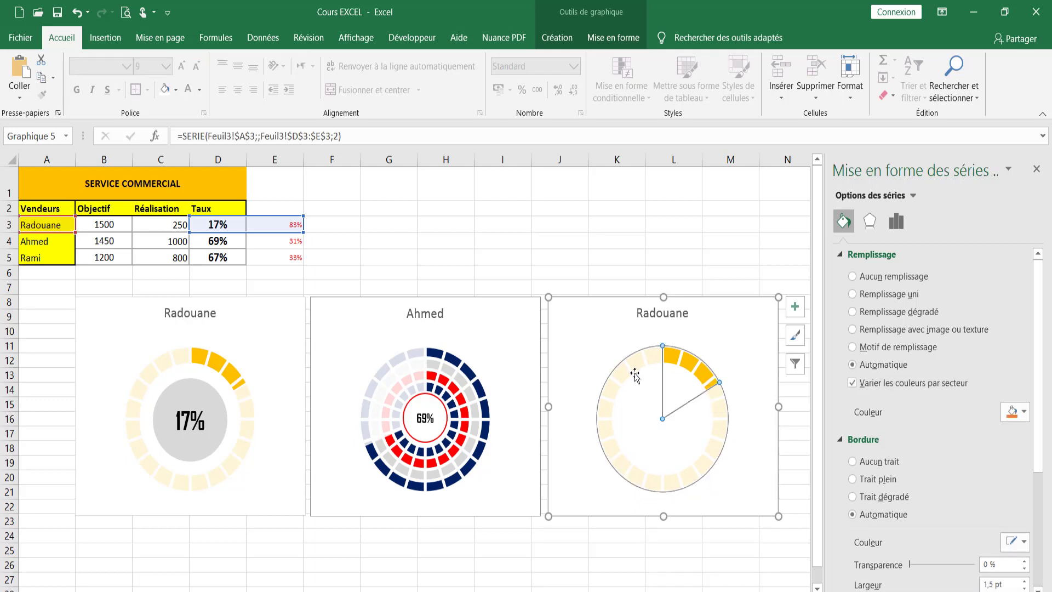
left_click(757, 326)
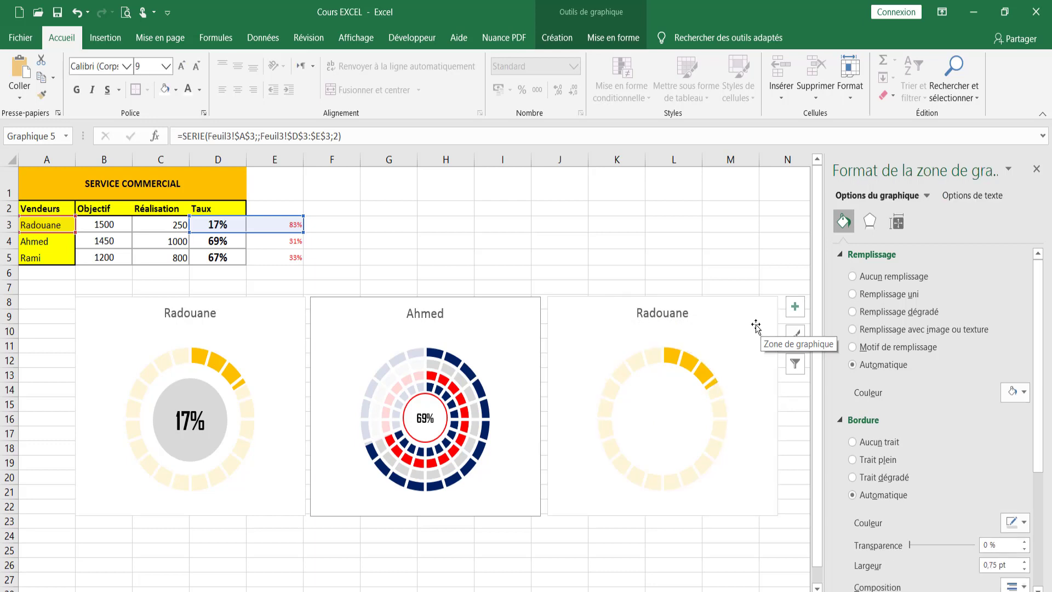
left_click(668, 346)
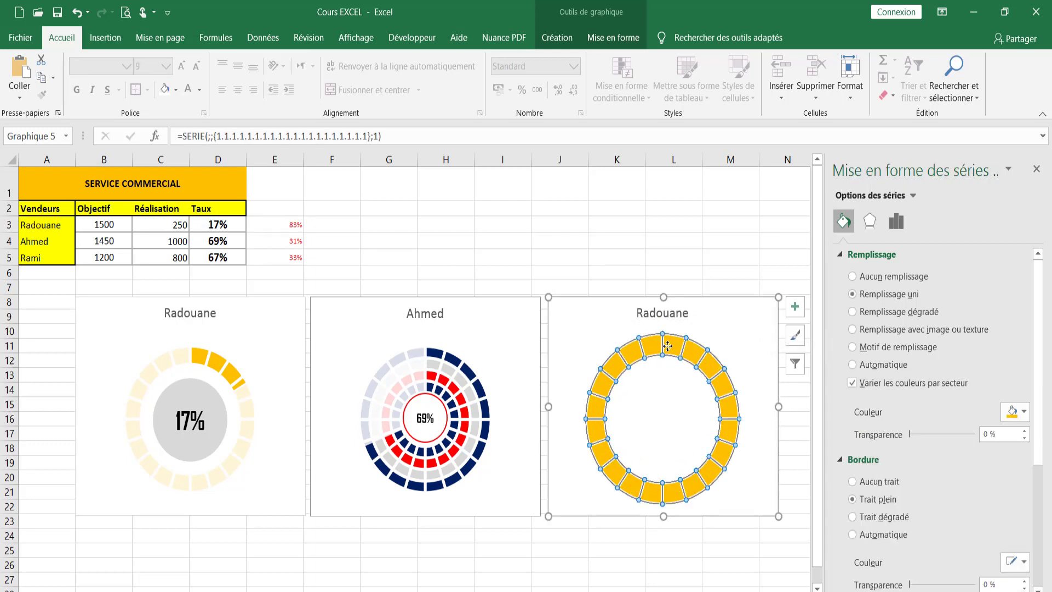
key("Delete")
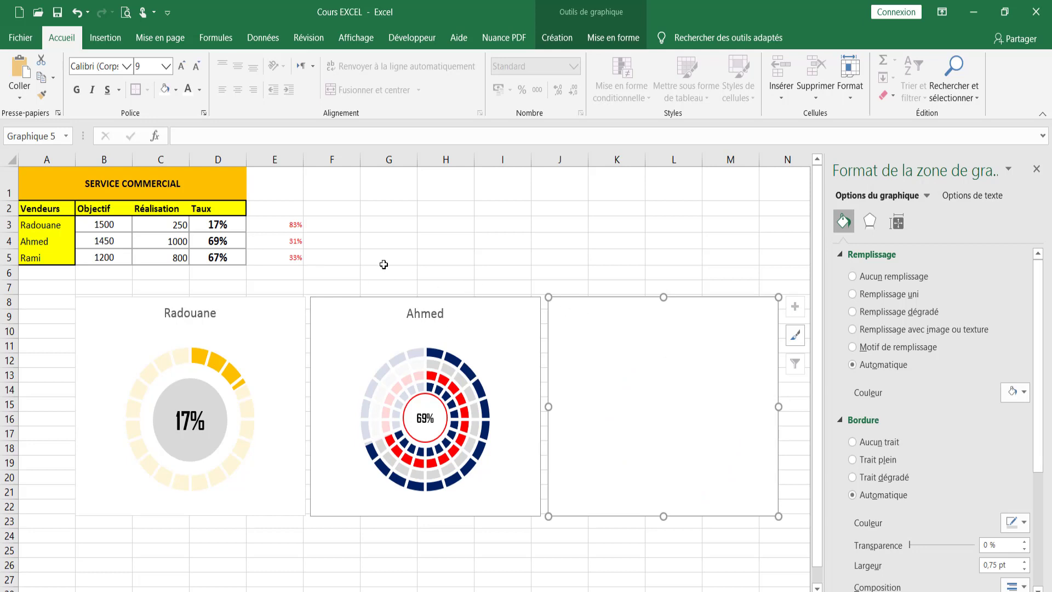
key("Delete")
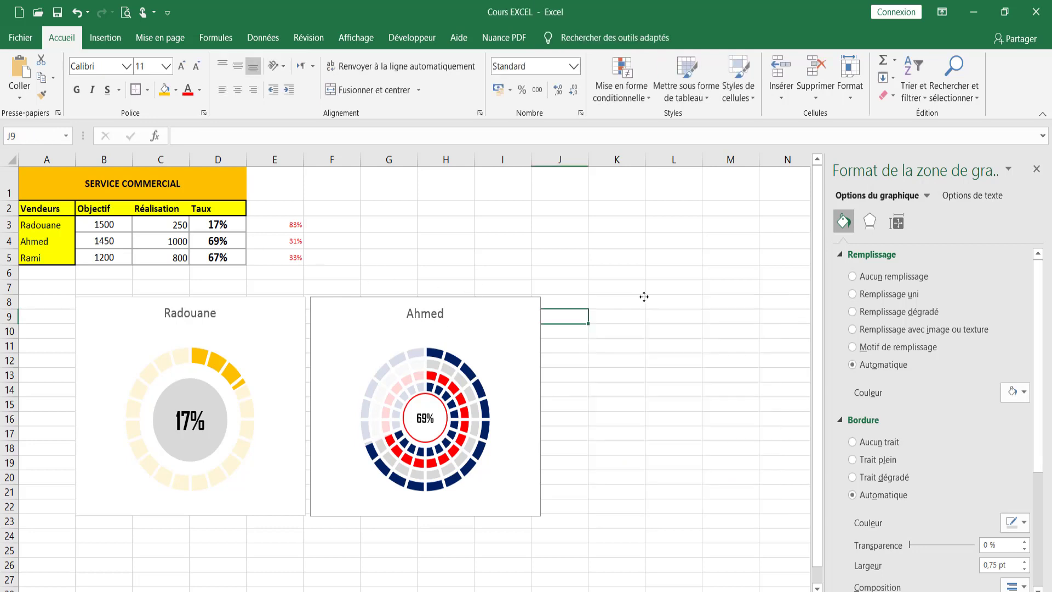
left_click(48, 245)
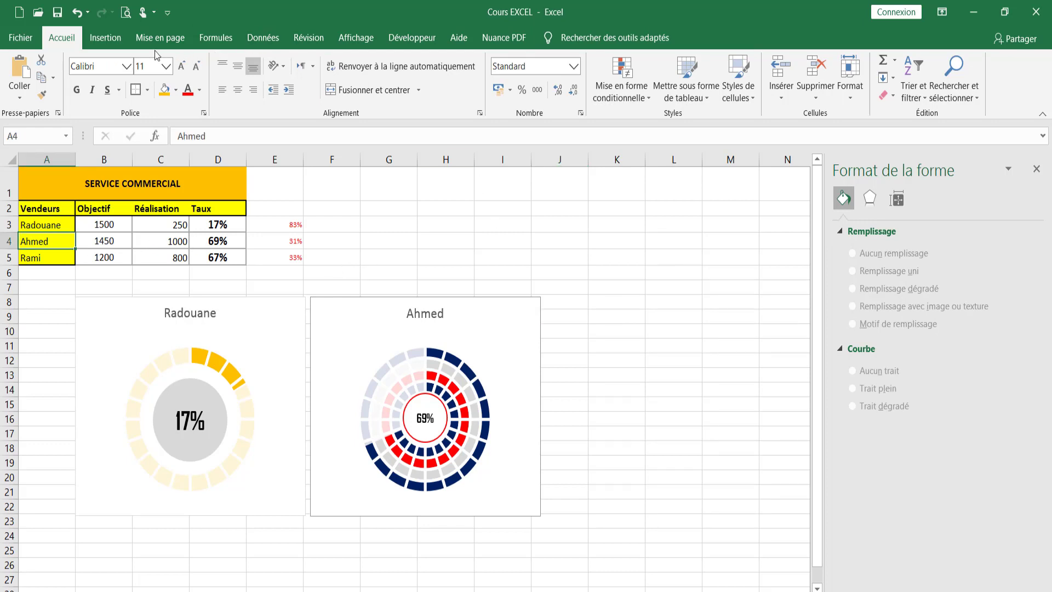
Step: Insert a 2D pie chart of the sales table and place it right of Ahmed's chart
left_click(105, 39)
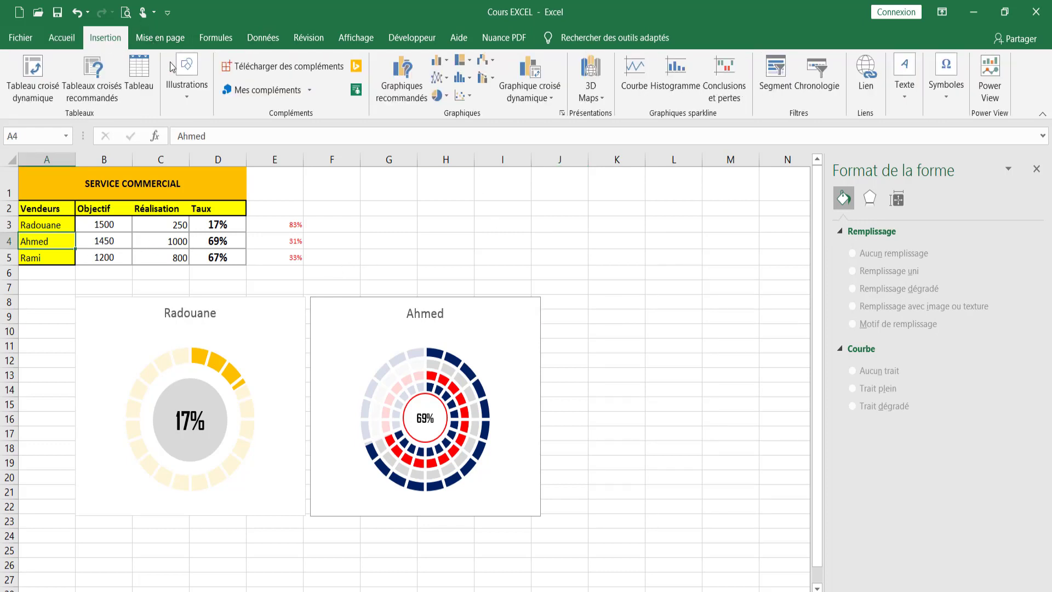
left_click(447, 97)
left_click(451, 145)
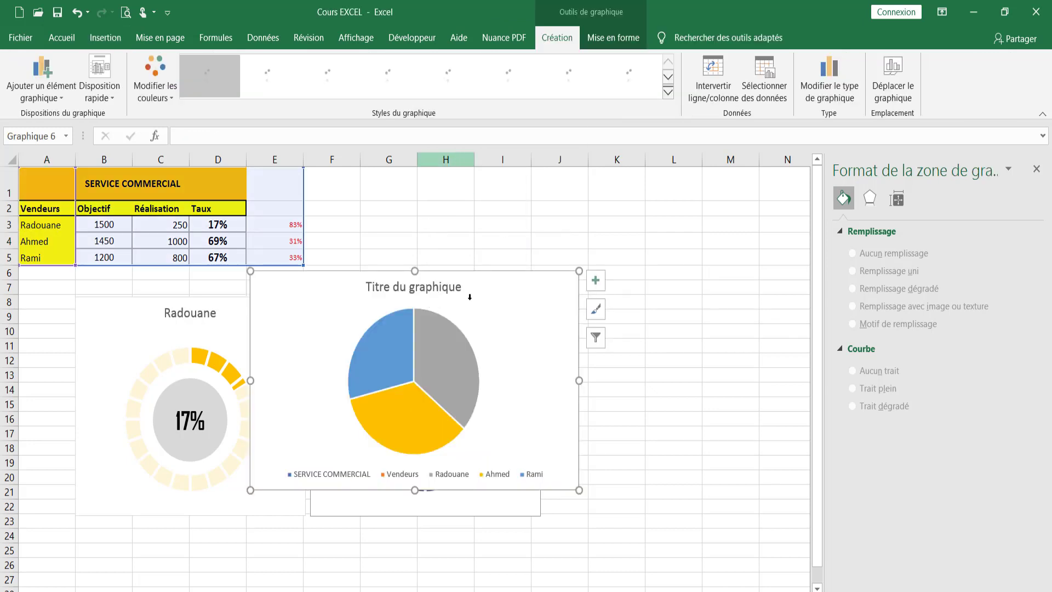
left_click_drag(467, 276, 712, 308)
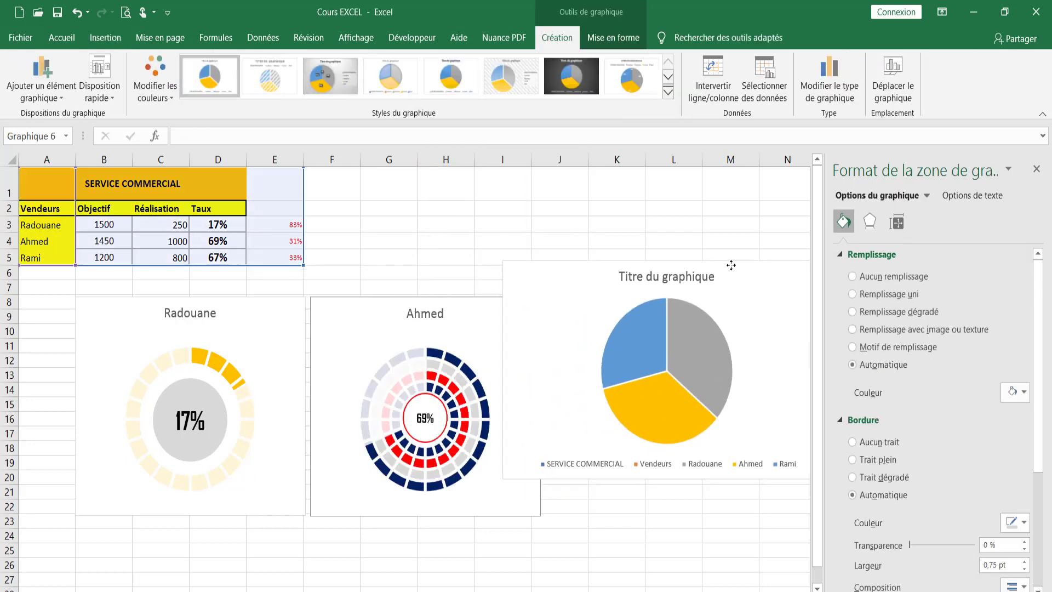
Step: Close the formatting pane and bring up the pie chart's Sélectionner des données dialog
left_click(1038, 172)
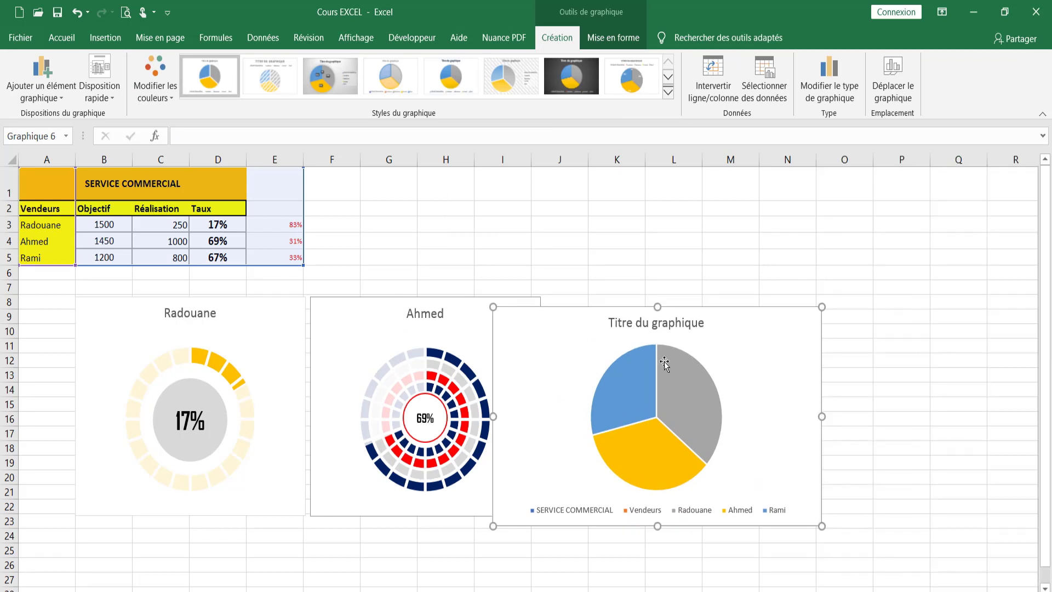
right_click(644, 388)
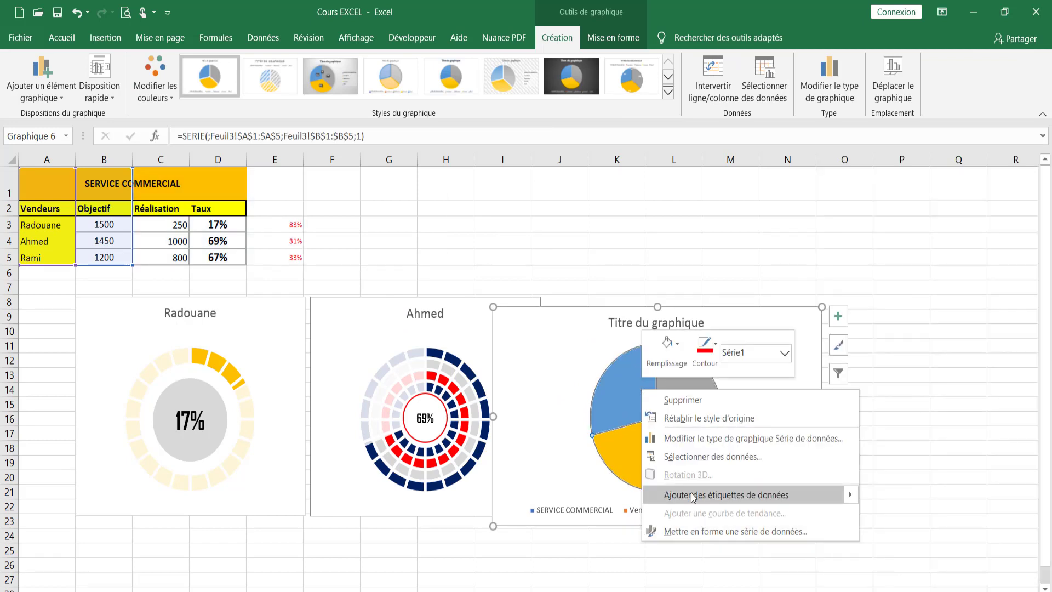
left_click(687, 457)
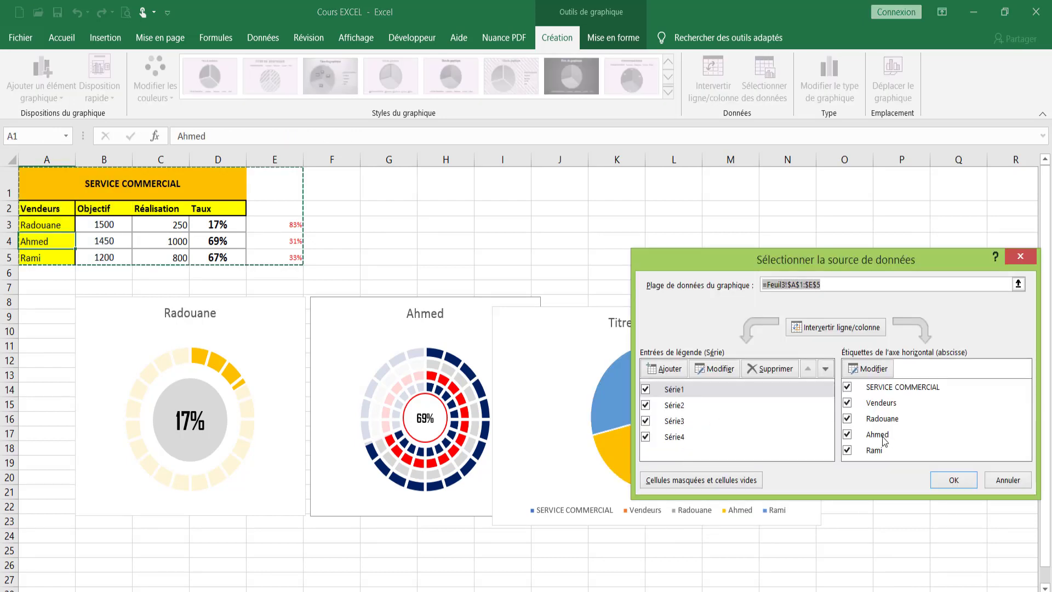
Step: Remove the three existing series from the new chart's data source
left_click(781, 371)
left_click(781, 372)
left_click(781, 372)
left_click(781, 371)
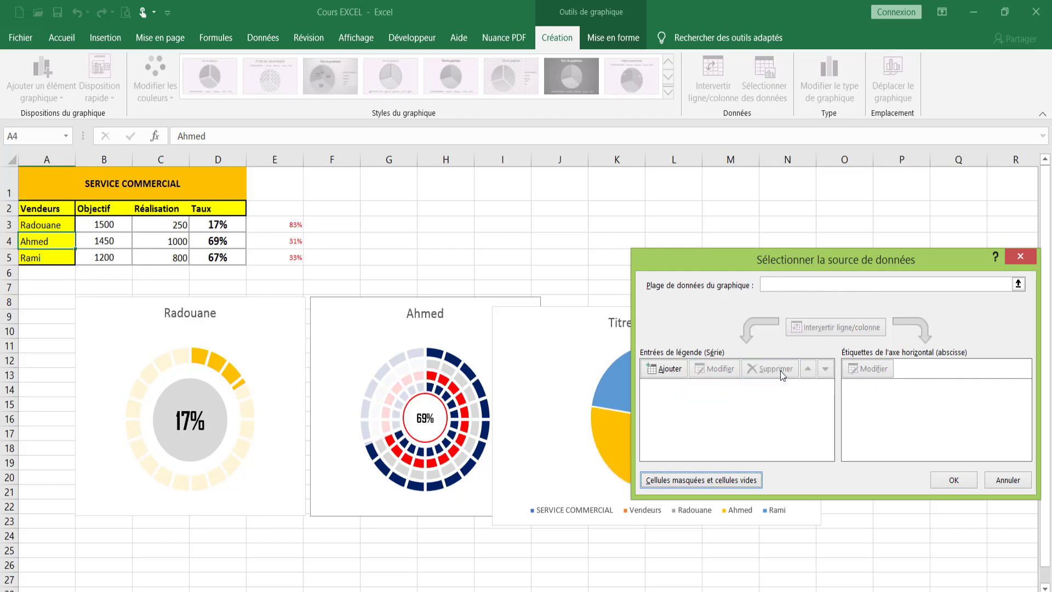
Step: Add a series named from A5 (Rami) with values D5:E5 and confirm both dialogs
left_click(673, 372)
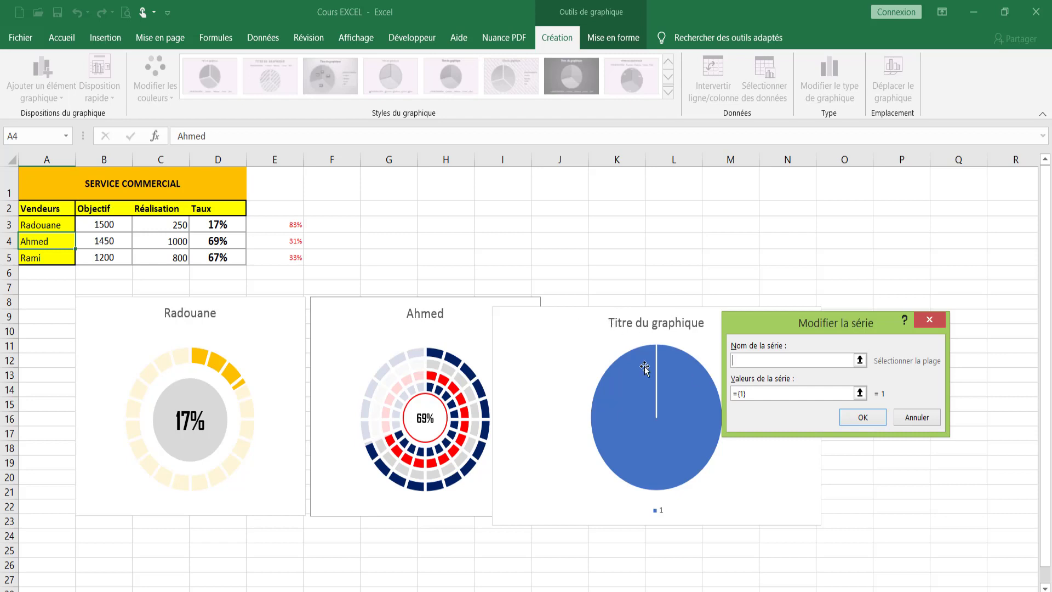
left_click(41, 258)
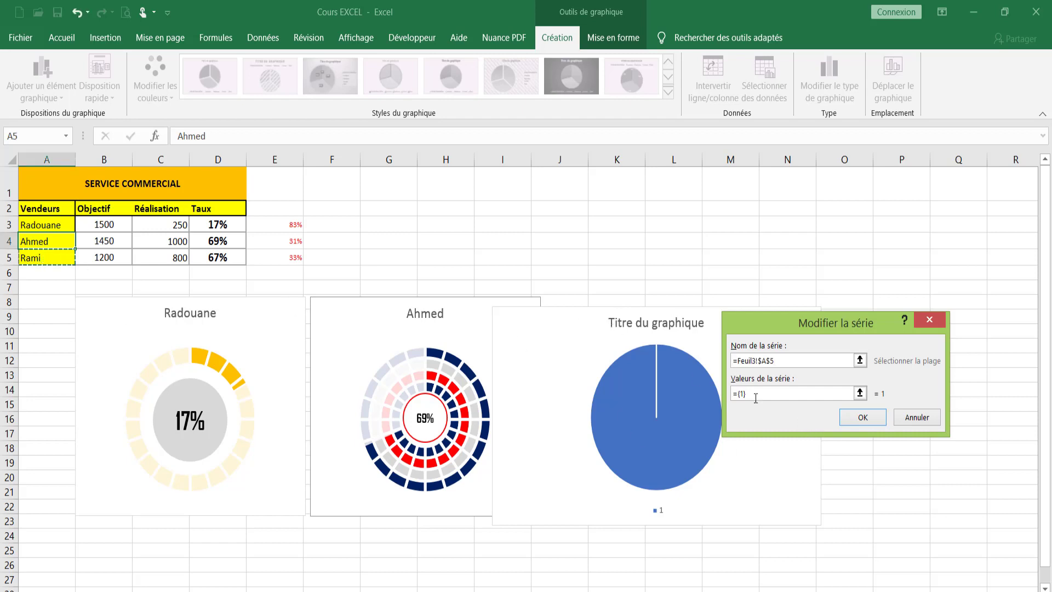
left_click(739, 394)
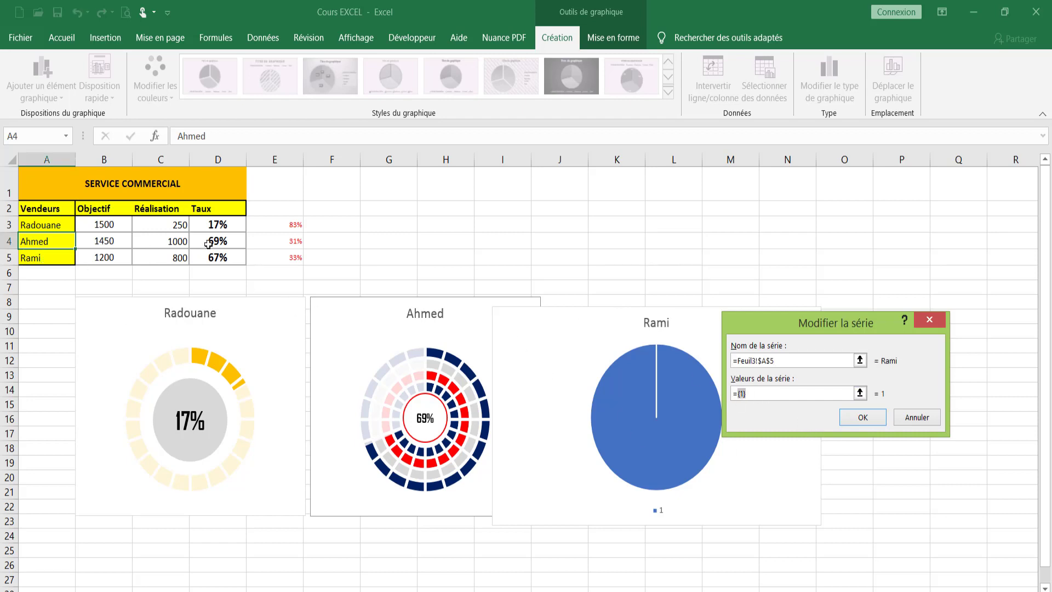
left_click_drag(211, 256, 296, 259)
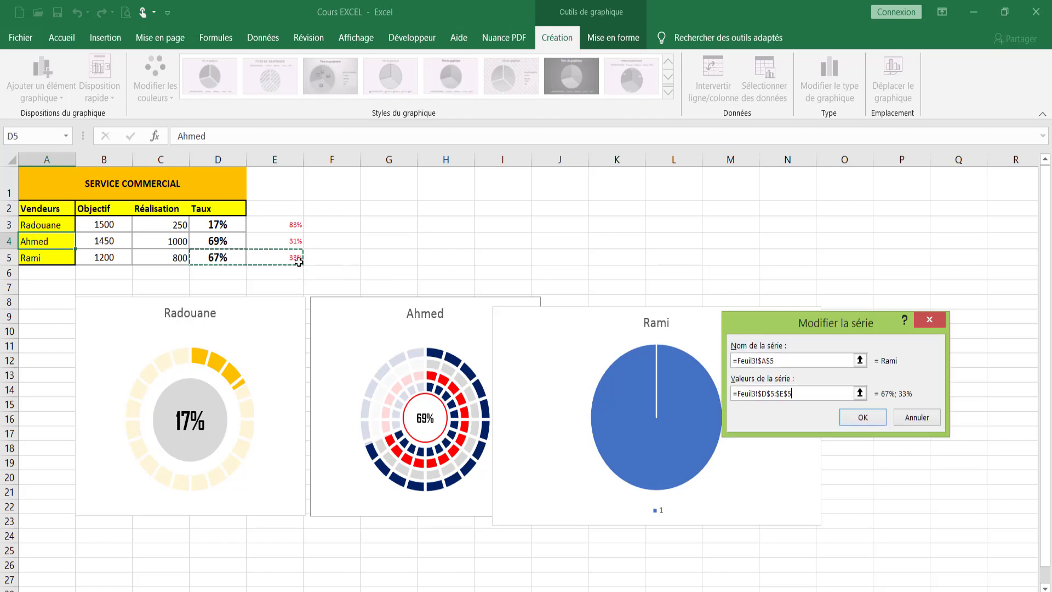
left_click(848, 419)
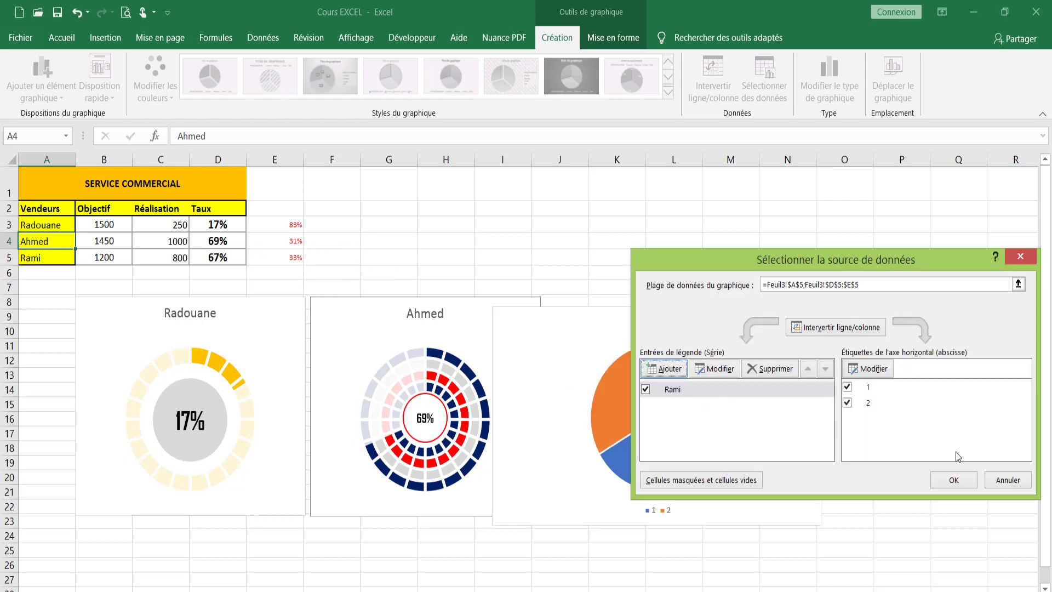
left_click(953, 480)
right_click(669, 388)
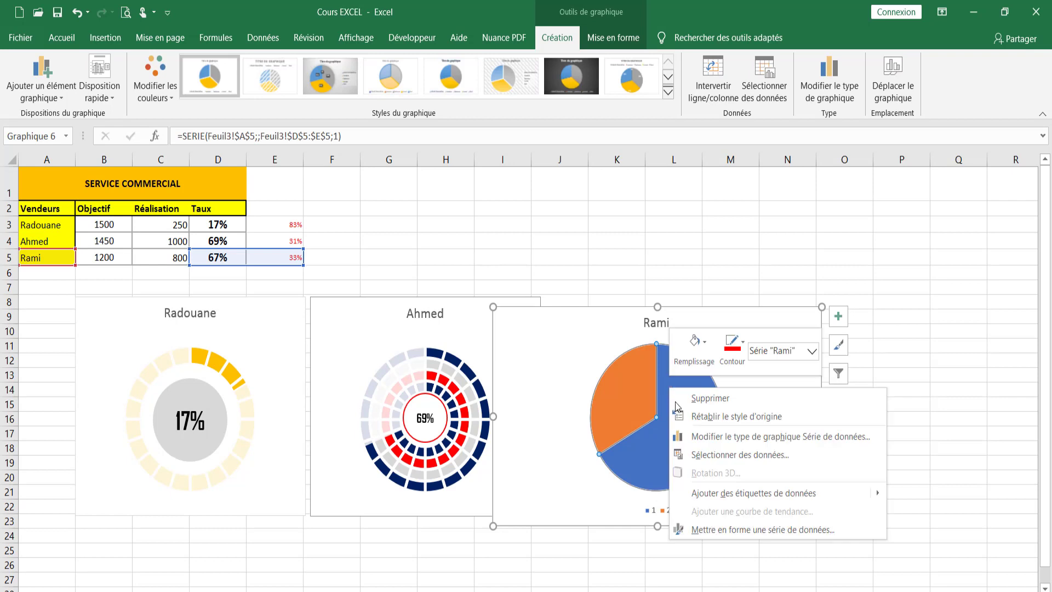
Step: Change Rami's chart type to the Secteurs > Anneau doughnut
left_click(711, 437)
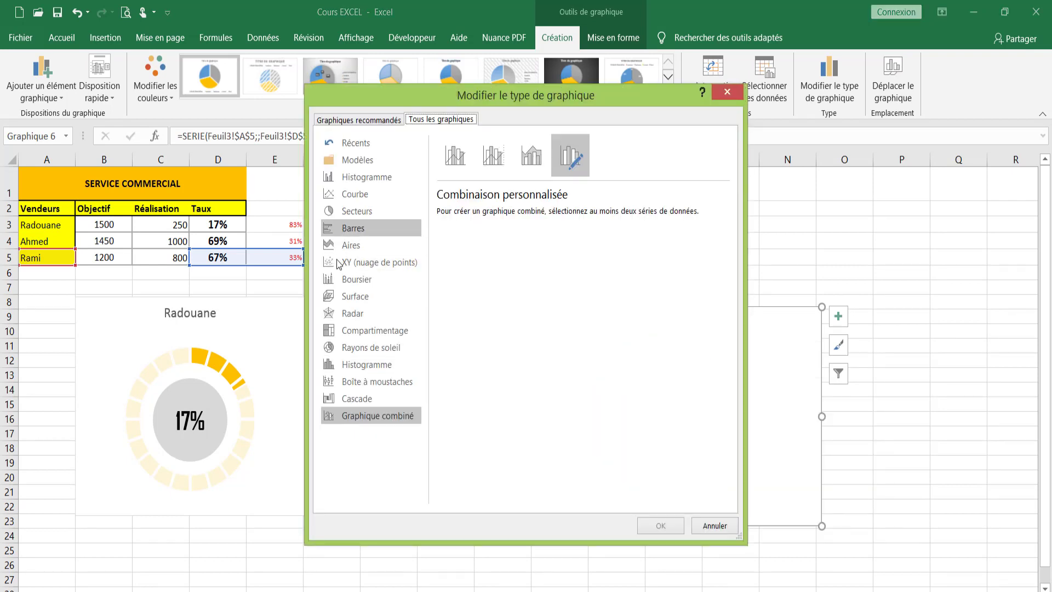
left_click(346, 217)
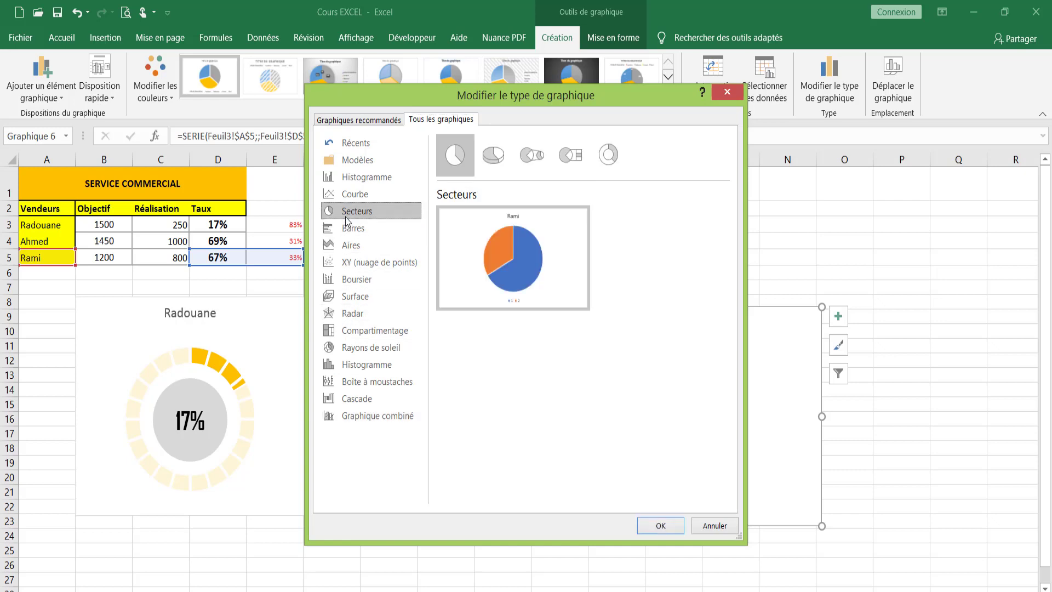
left_click(608, 155)
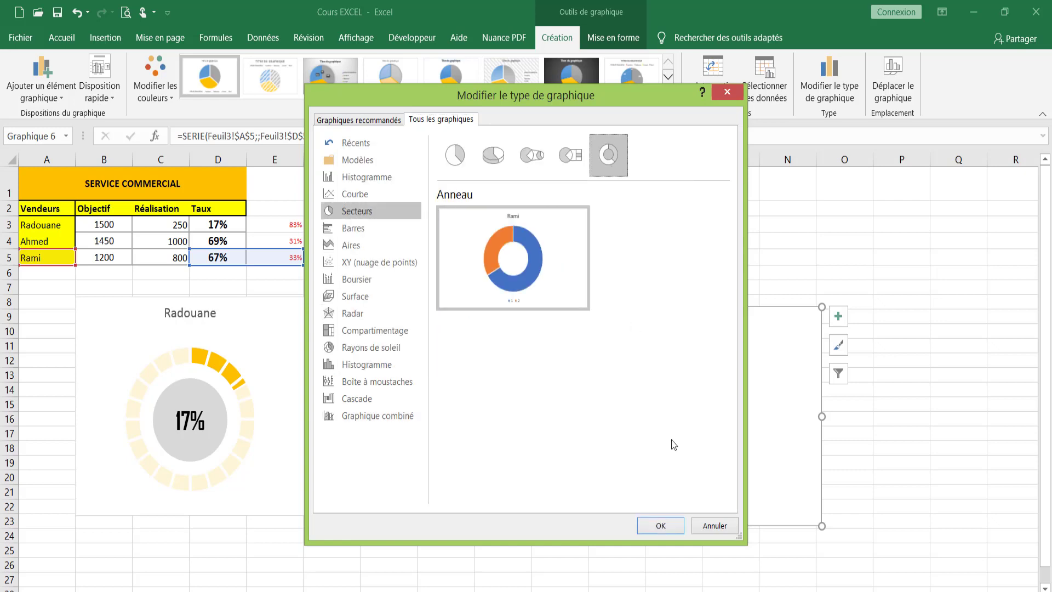
left_click(661, 525)
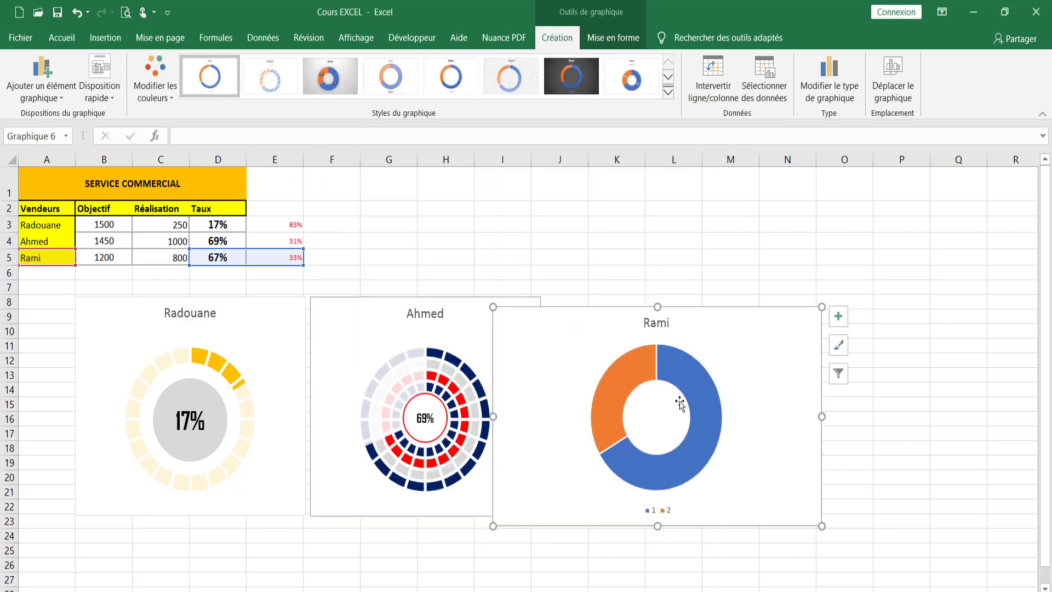
Step: Move Rami's chart beside Ahmed's and set its doughnut hole size to 73%
left_click_drag(692, 308, 753, 296)
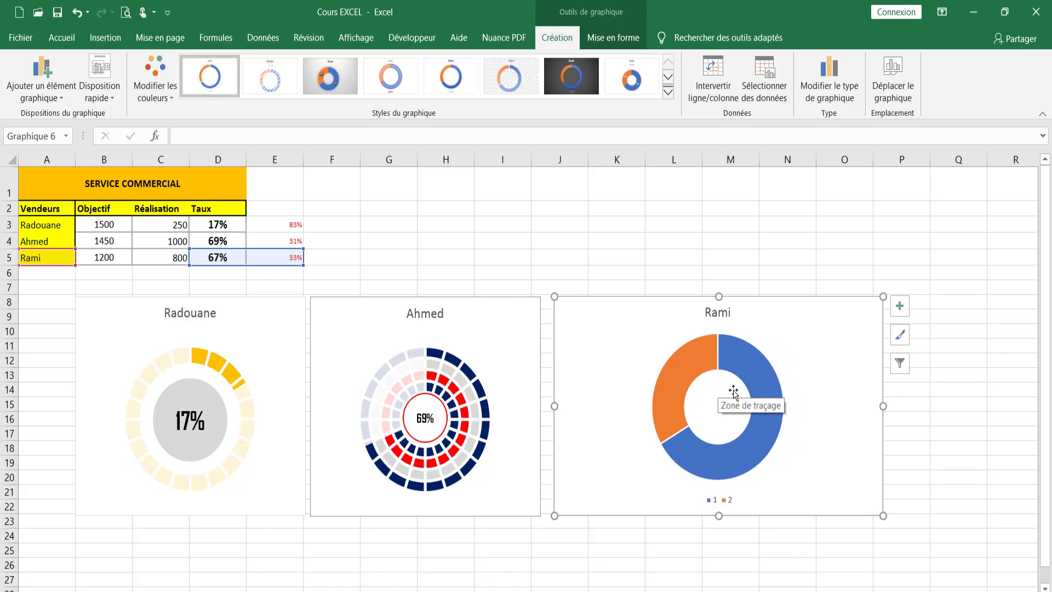
left_click(743, 373)
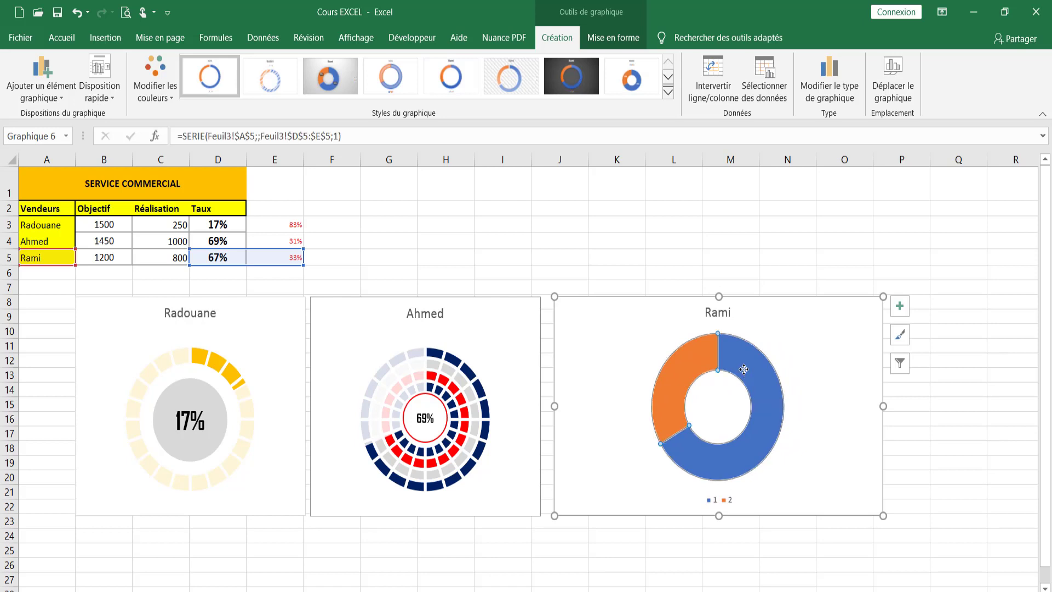
right_click(744, 369)
left_click(788, 511)
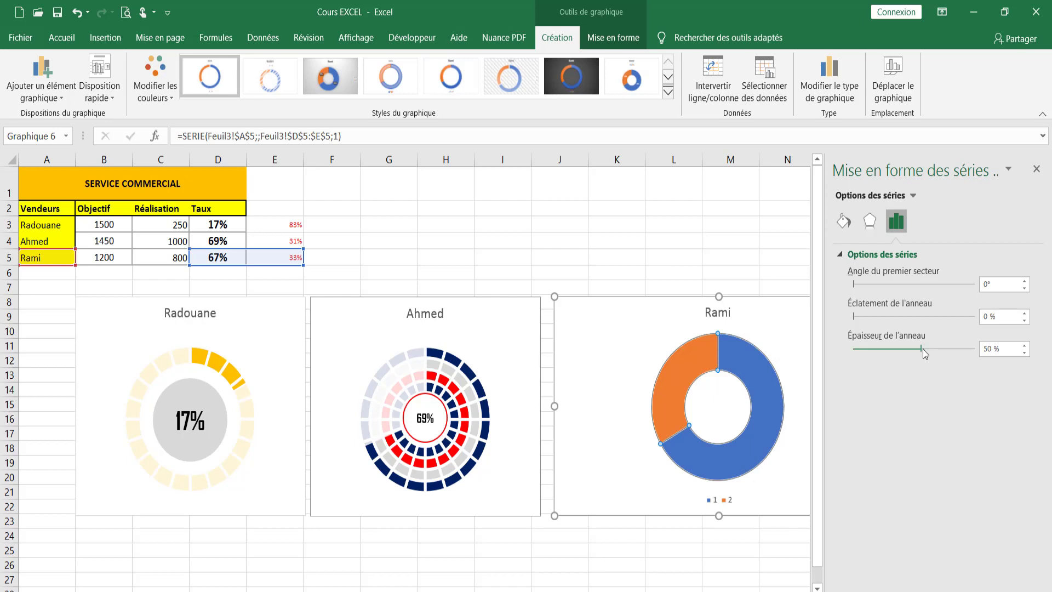
left_click_drag(923, 351, 952, 348)
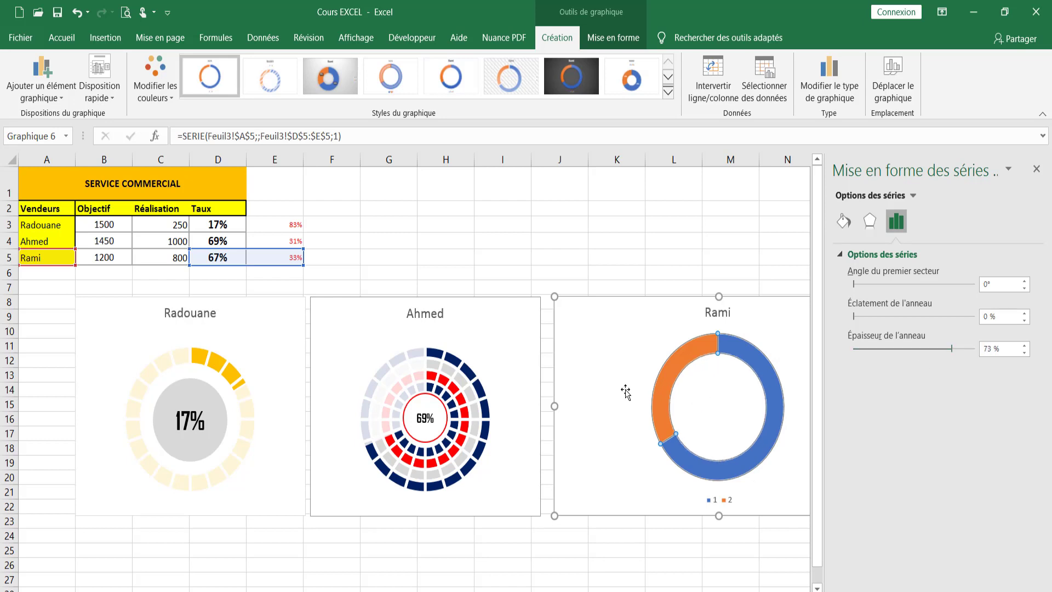
Step: Select the blue data point alone and show its Remplissage et ligne settings
left_click(691, 356)
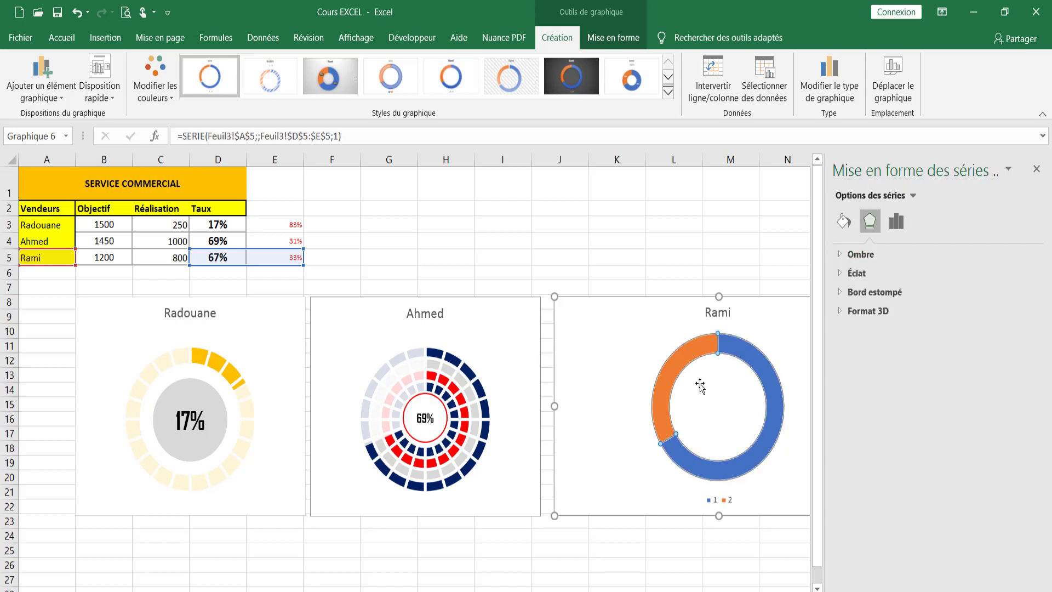
left_click(779, 395)
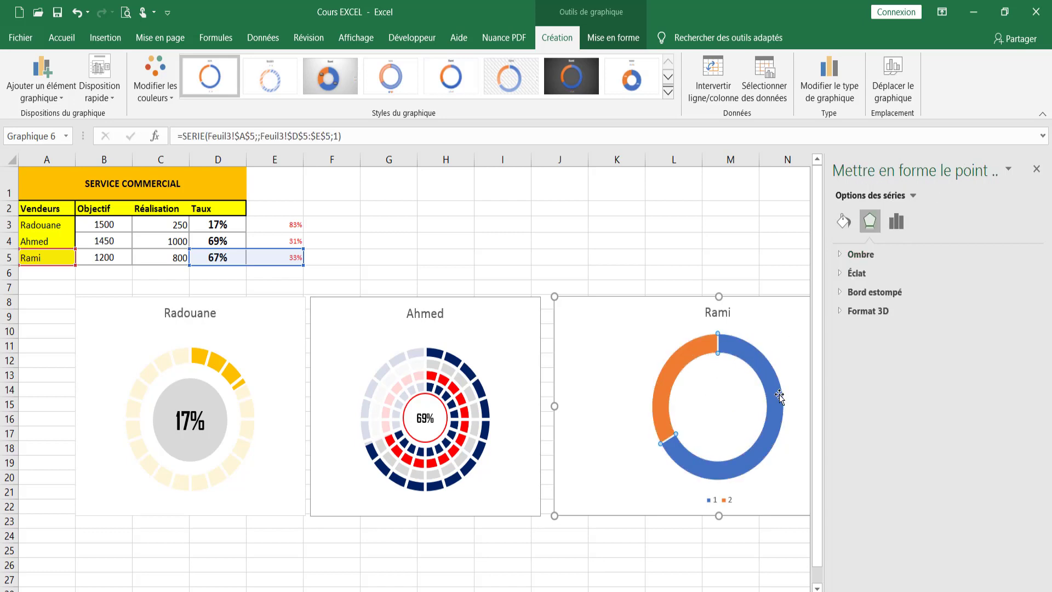
left_click(843, 222)
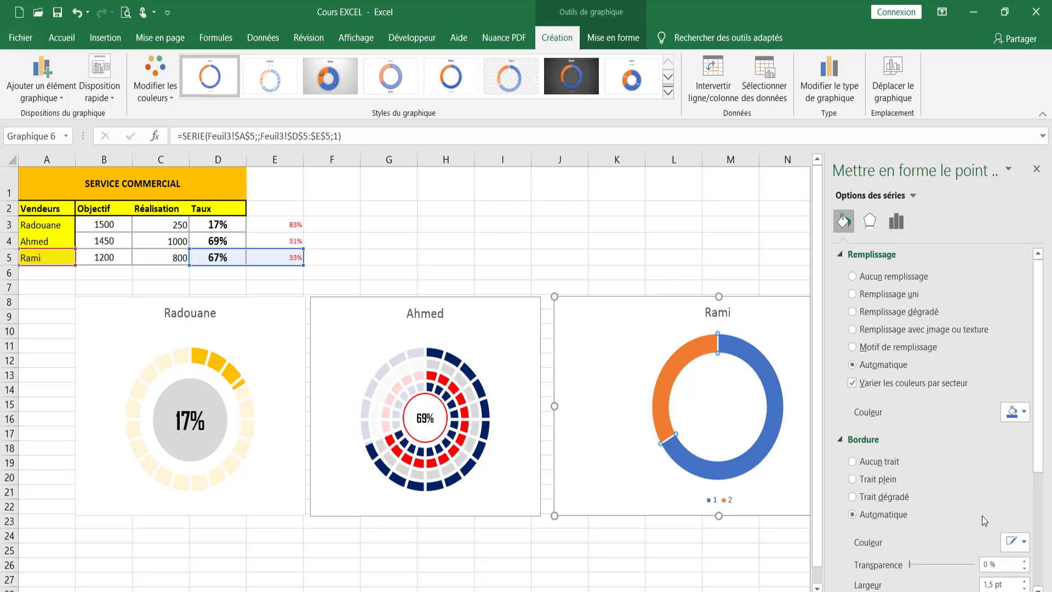
left_click_drag(1038, 451, 1037, 483)
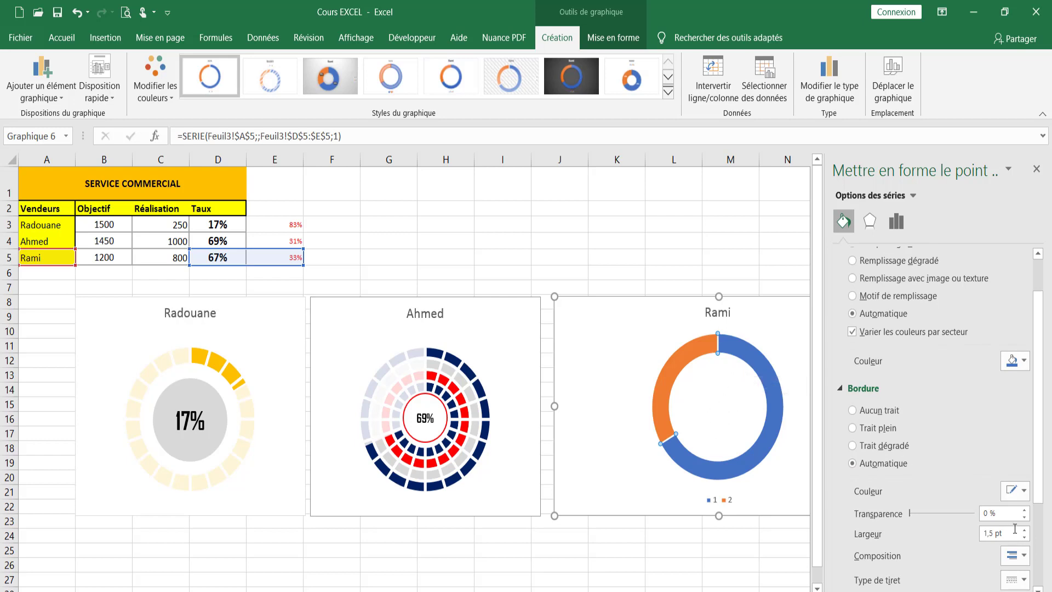
left_click_drag(1013, 532, 921, 536)
type("15")
key("Return")
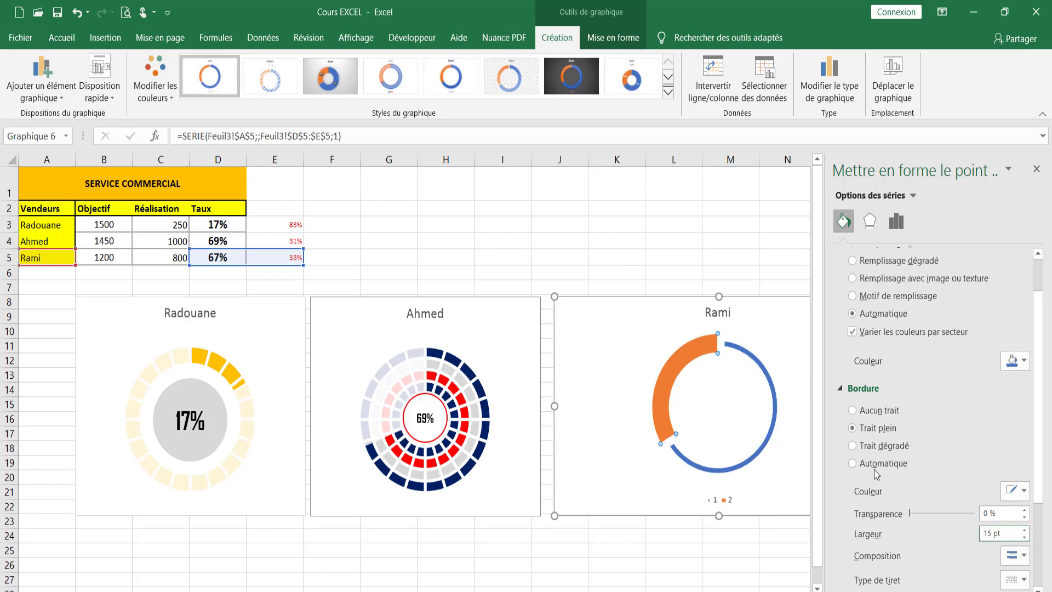
left_click(77, 12)
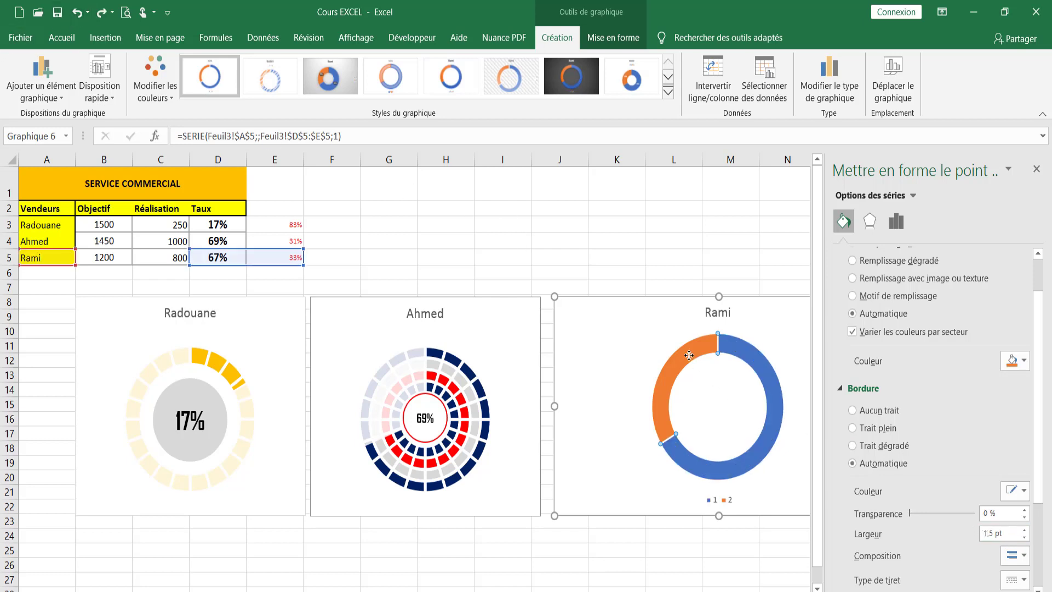
left_click(751, 363)
left_click(794, 390)
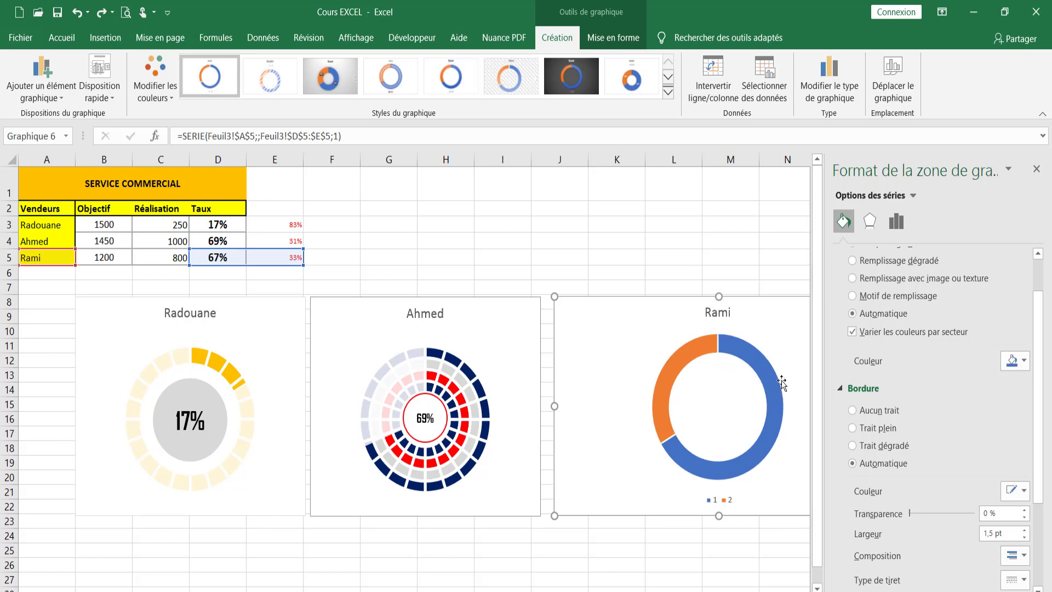
left_click(696, 359)
left_click(697, 359)
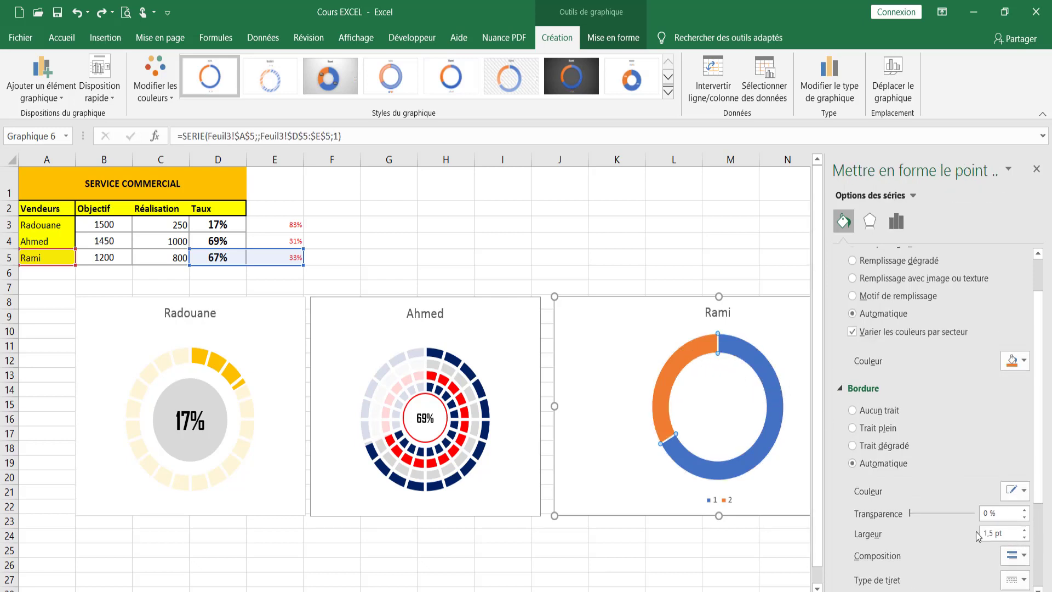
left_click_drag(985, 535, 1005, 537)
type("15")
key("Return")
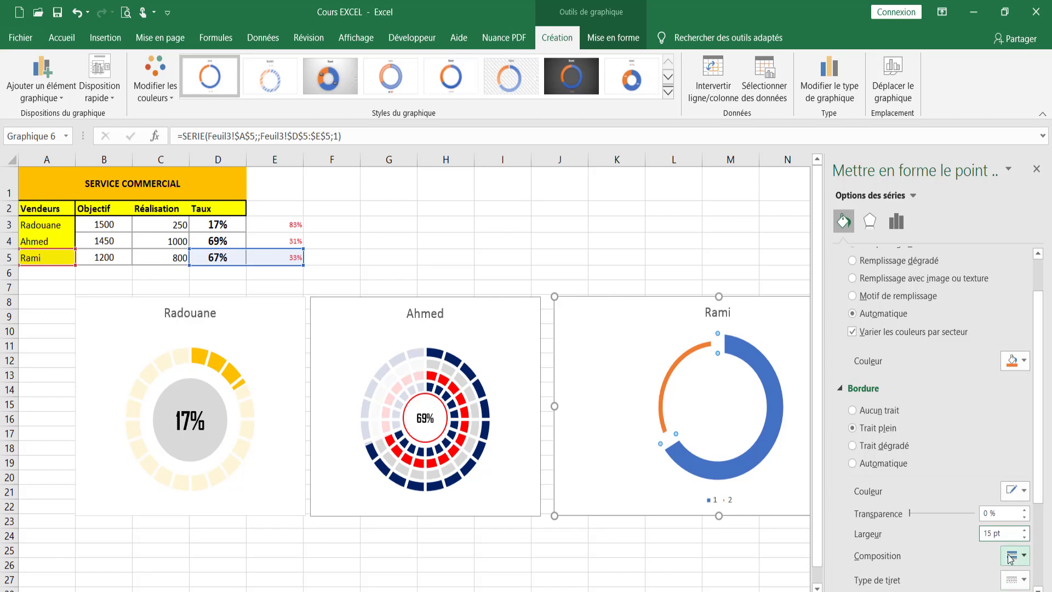
scroll(1008, 554, "down", 2)
left_click(1023, 550)
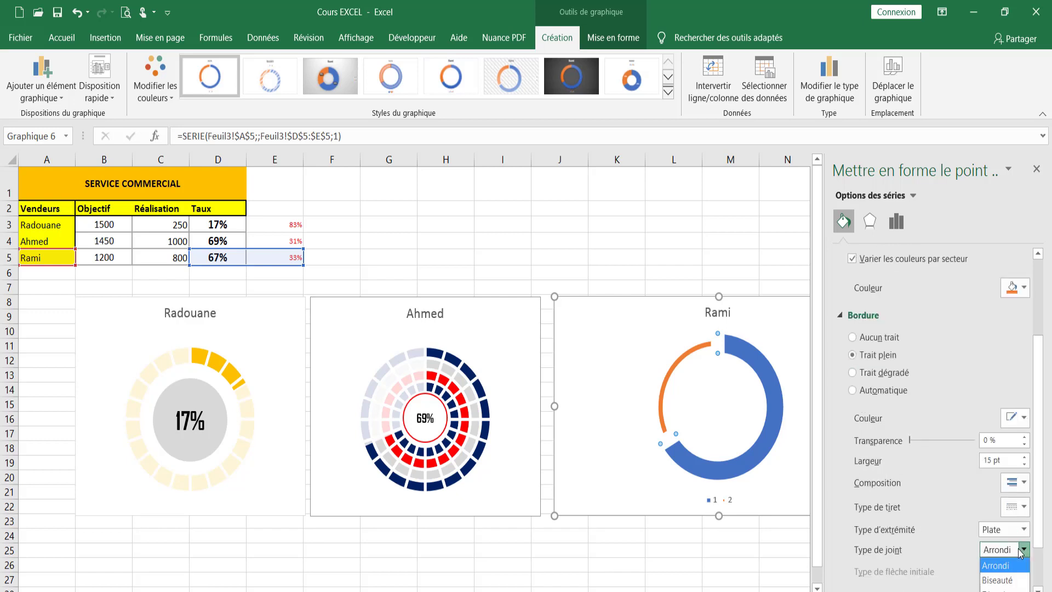
left_click(1015, 581)
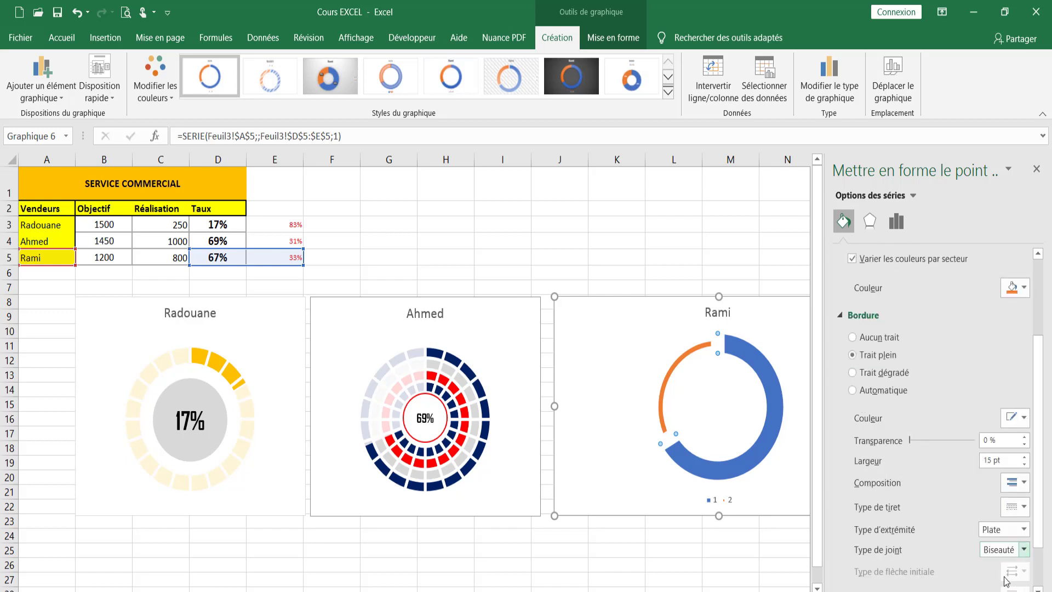
left_click(1025, 551)
left_click(1014, 584)
mouse_move(724, 351)
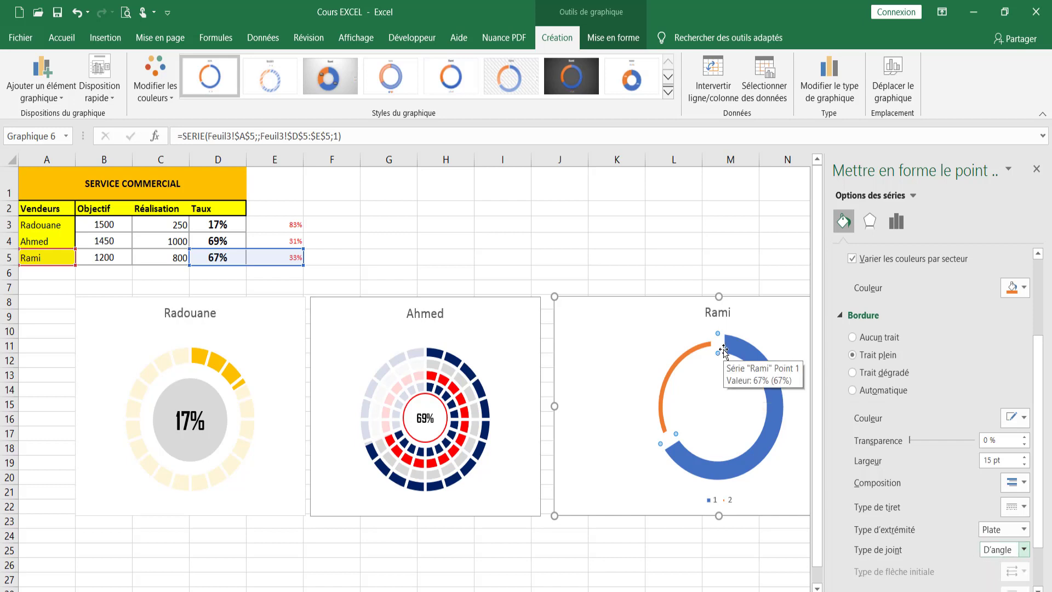
left_click(738, 354)
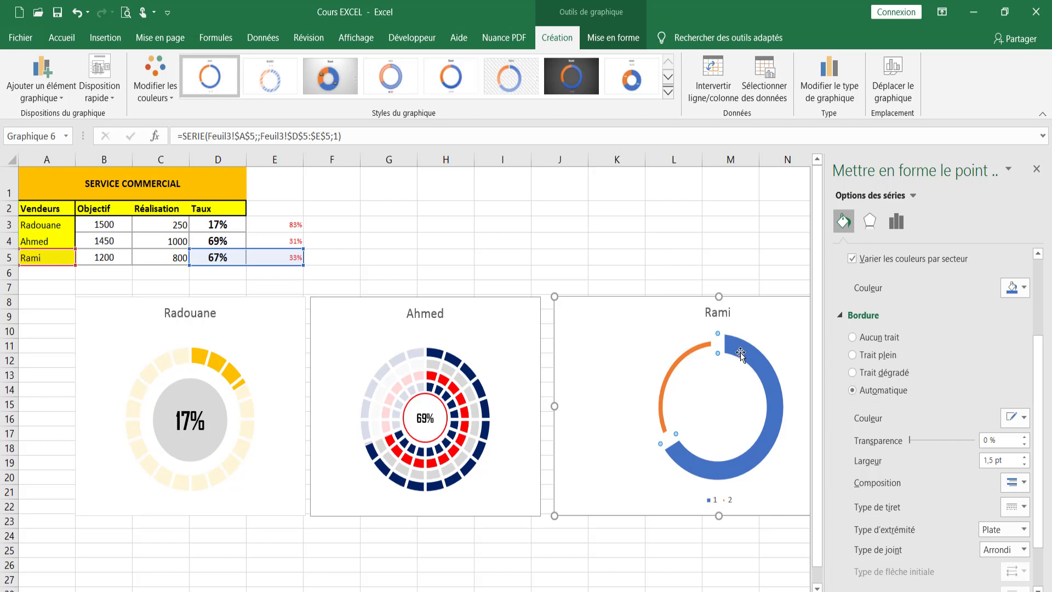
left_click(75, 12)
Step: Undo the ring change and set Rami's doughnut hole size to 75%
left_click(75, 12)
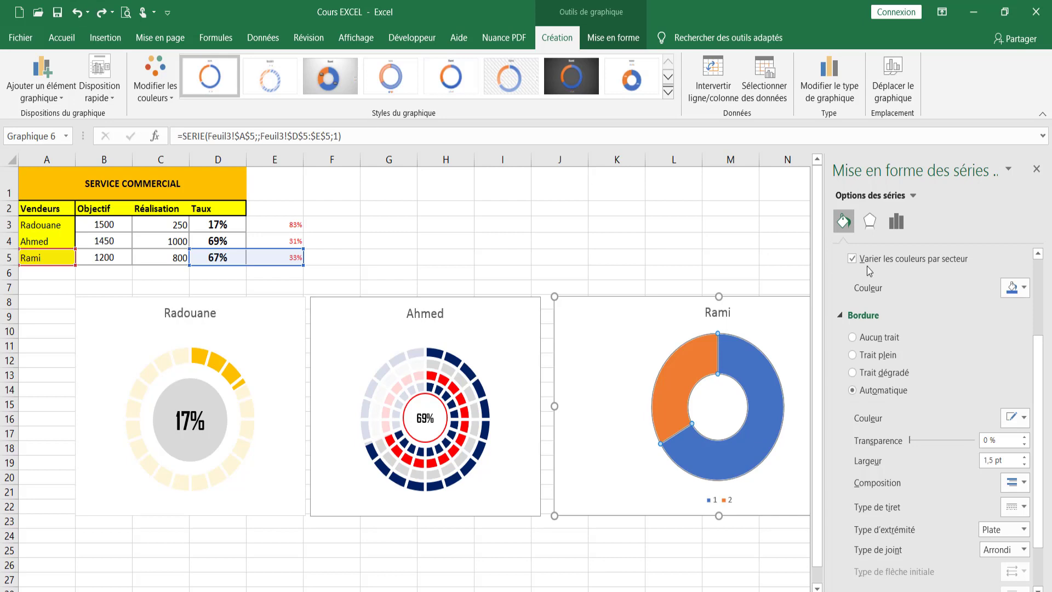
left_click(897, 221)
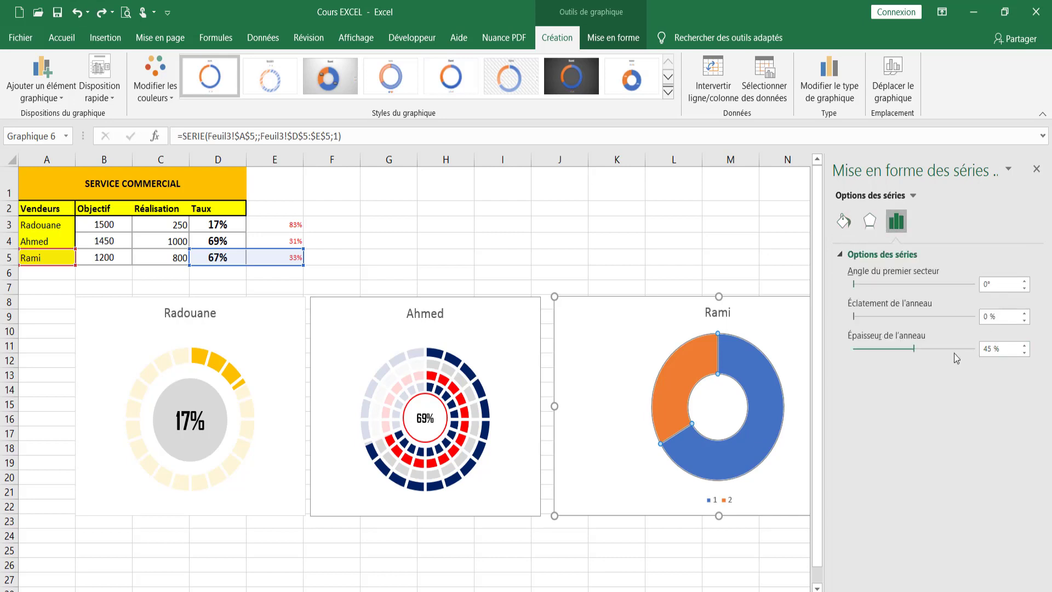
left_click_drag(916, 349, 930, 349)
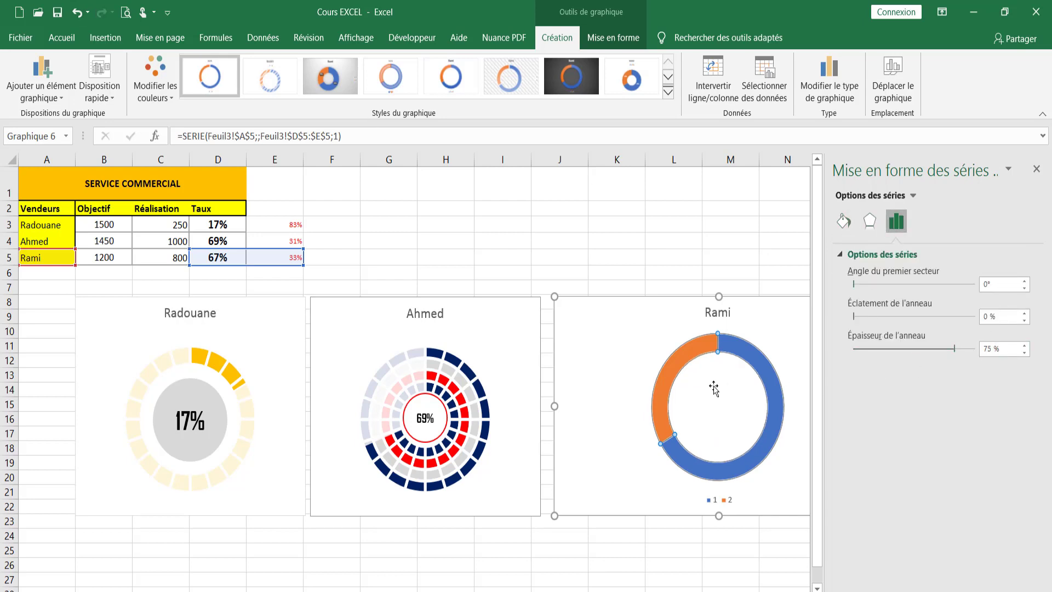
Step: Select the orange segment alone and show its fill and border settings
left_click(672, 364)
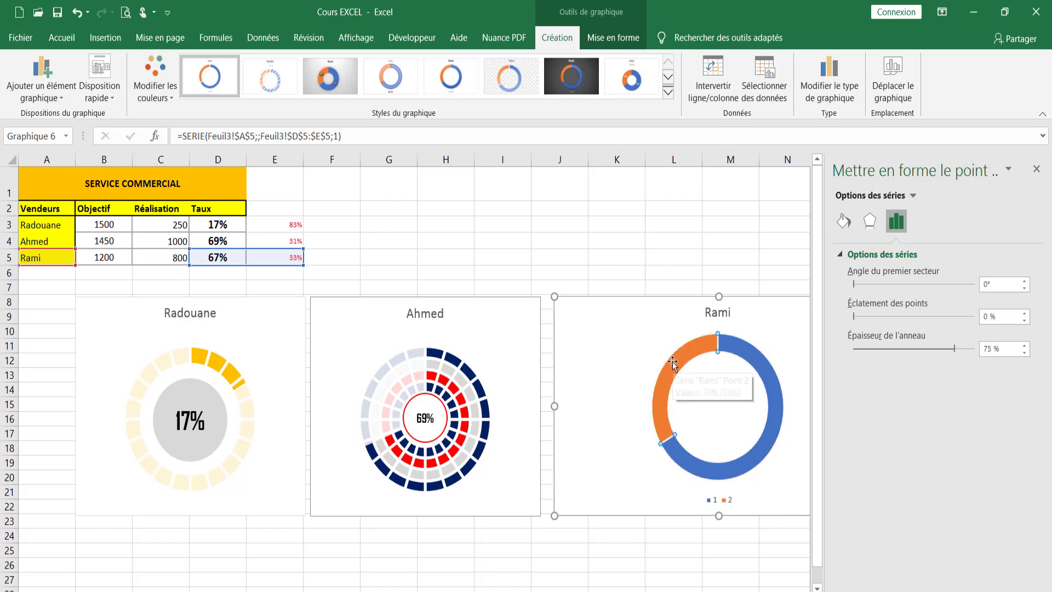
left_click(846, 222)
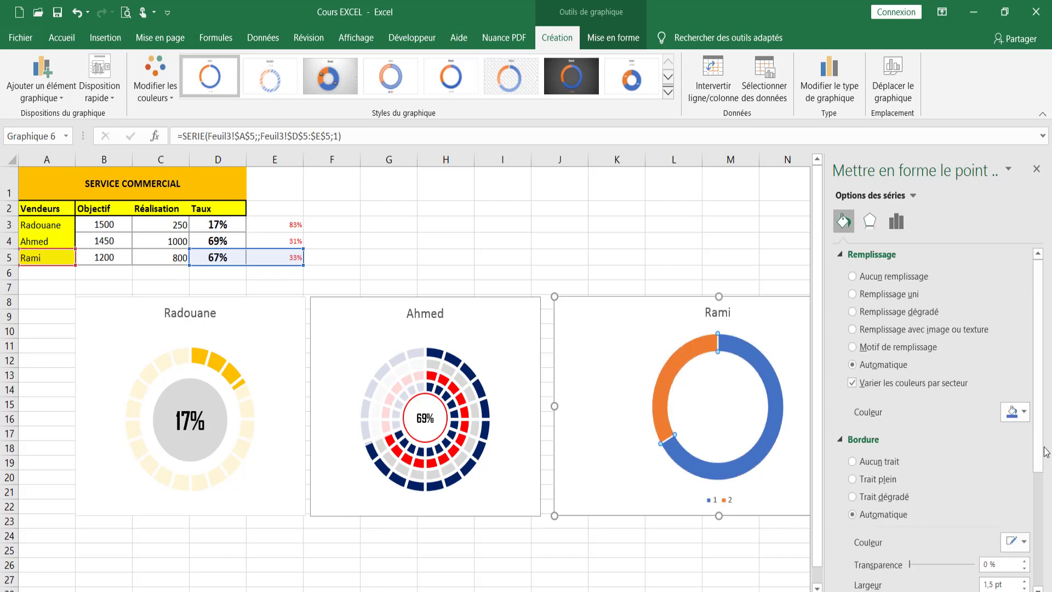
scroll(1030, 534, "down", 3)
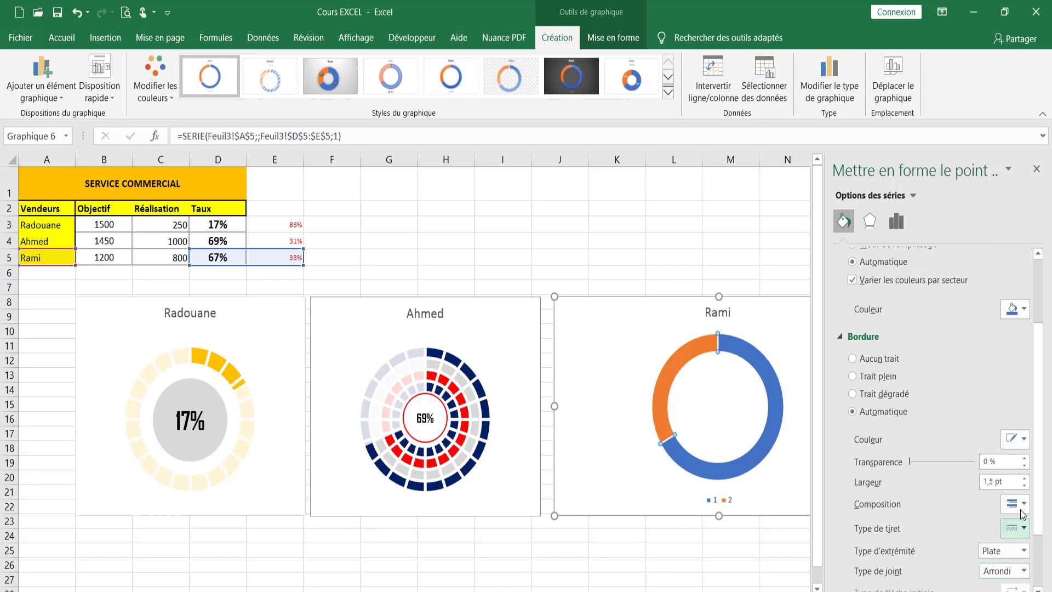
Step: Fill the blue segment of Rami's ring dark grey and give it a solid coloured outline
left_click(1023, 440)
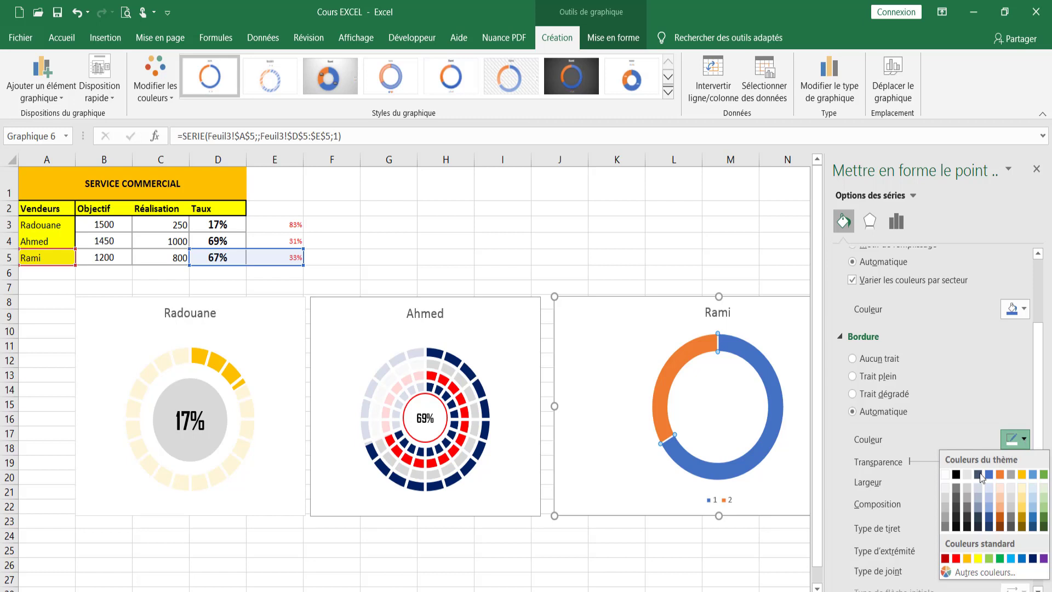
left_click(1023, 310)
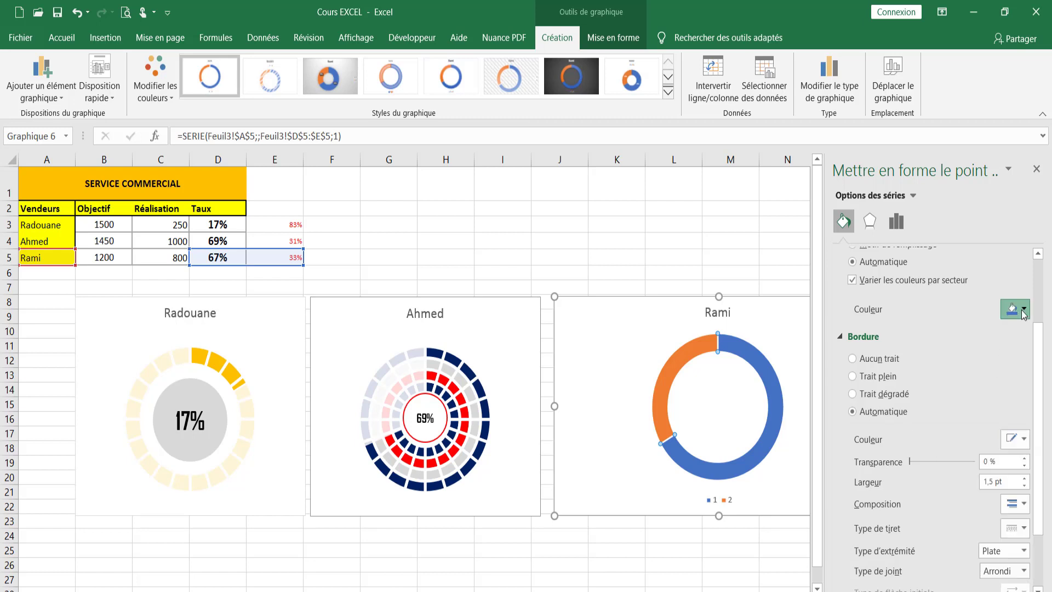
left_click(1024, 310)
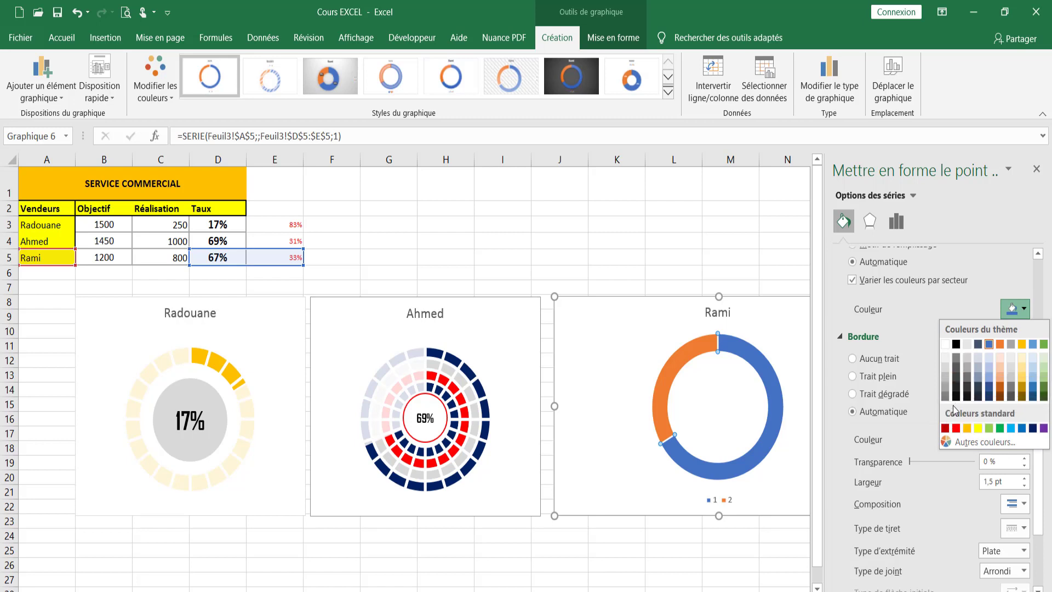
left_click(956, 367)
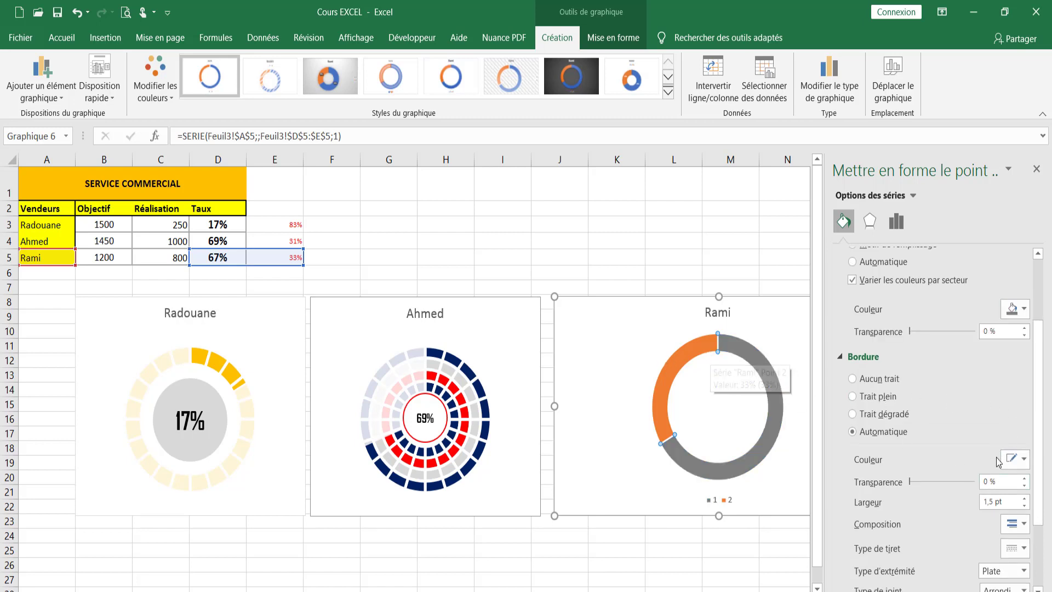
left_click(1025, 464)
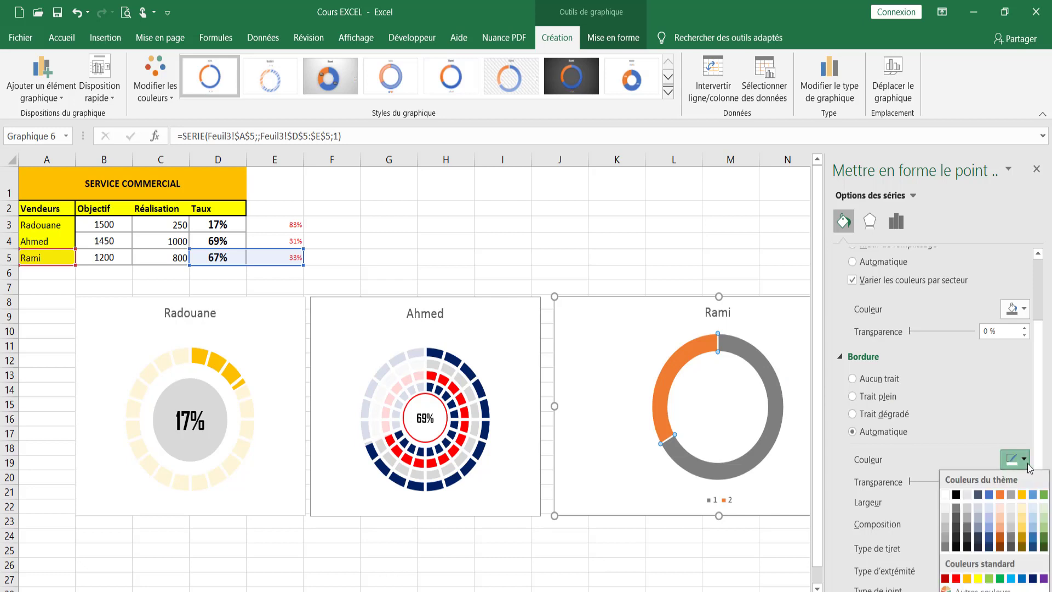
left_click(947, 547)
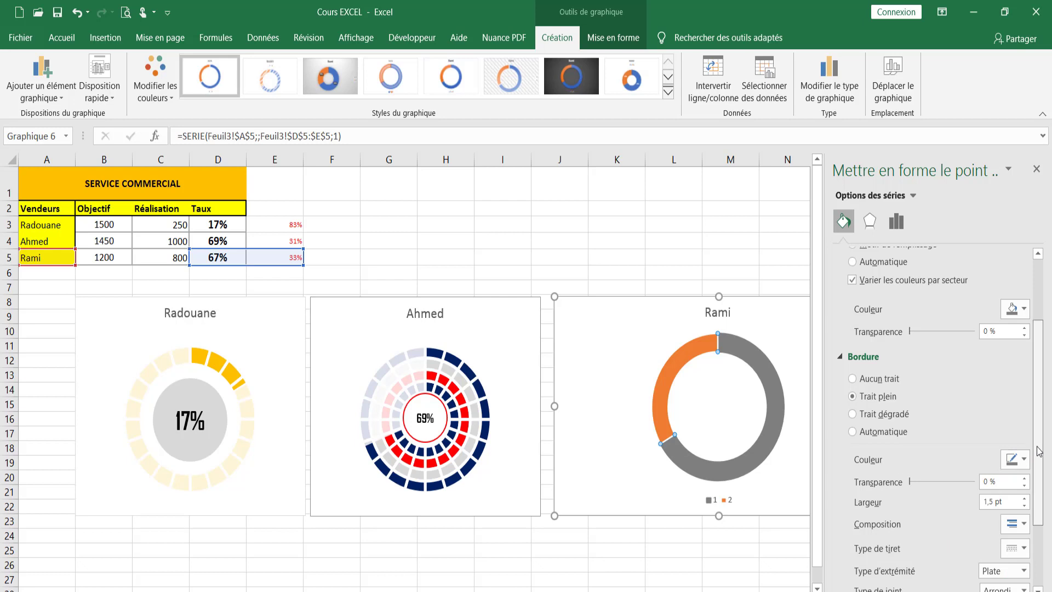
Step: Set the grey segment's border width to 15 pt and delete Rami's chart legend
left_click_drag(1040, 445, 1040, 478)
left_click(1007, 452)
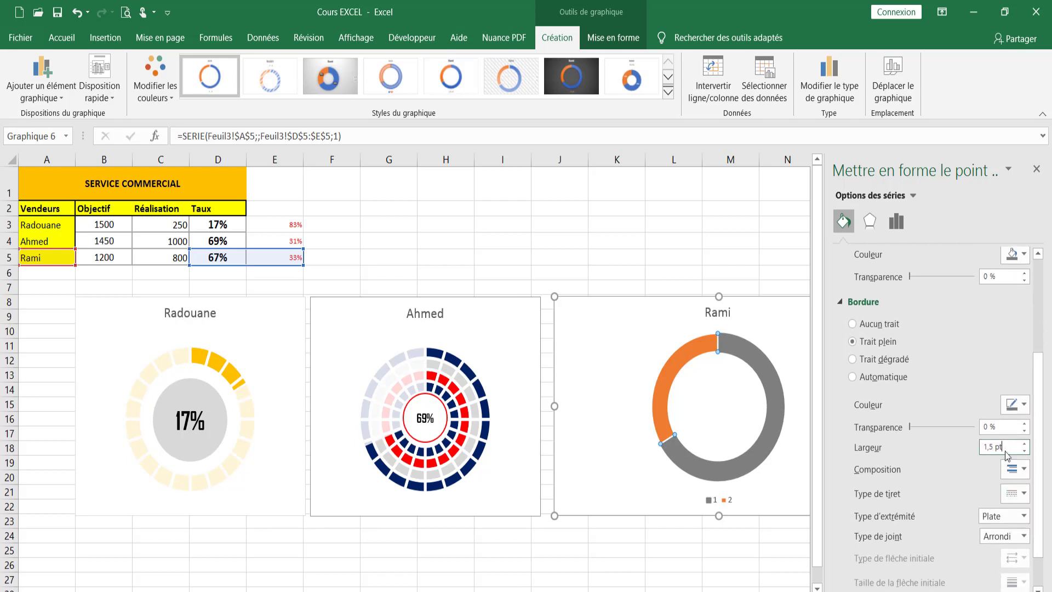
type("15")
key("Return")
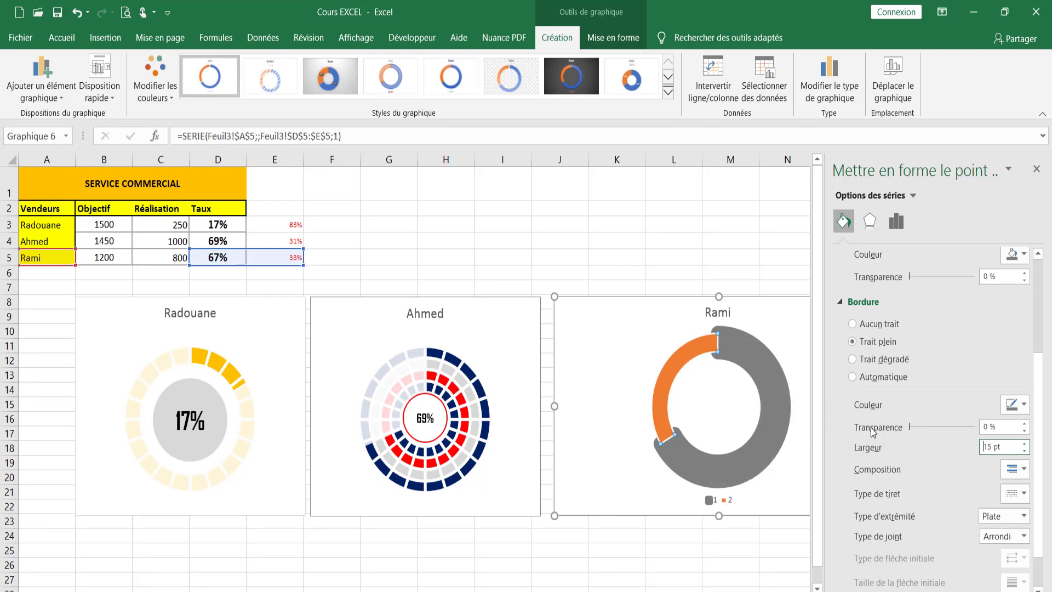
left_click(723, 500)
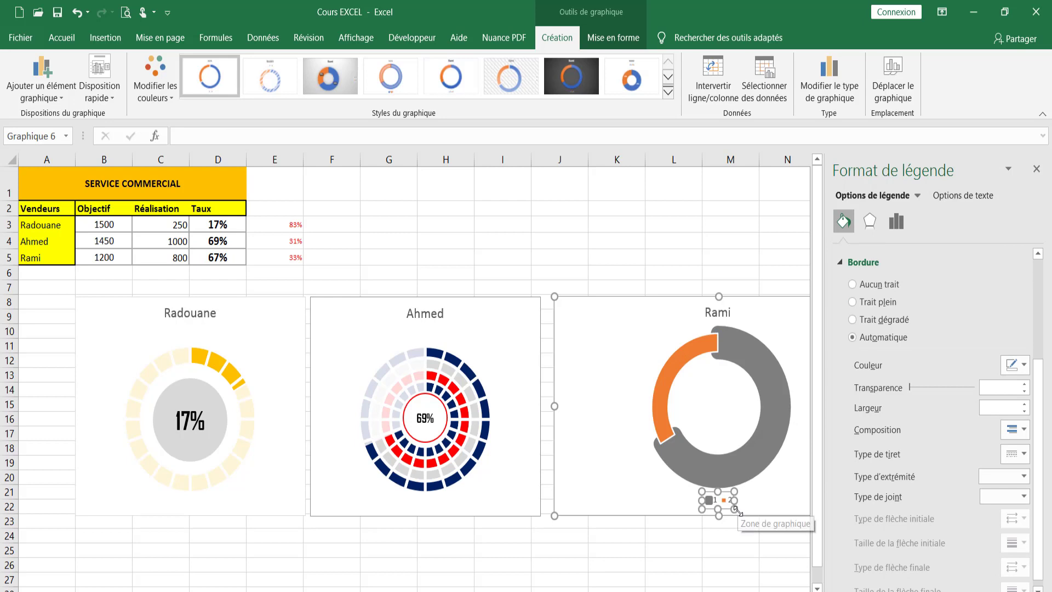
key("Delete")
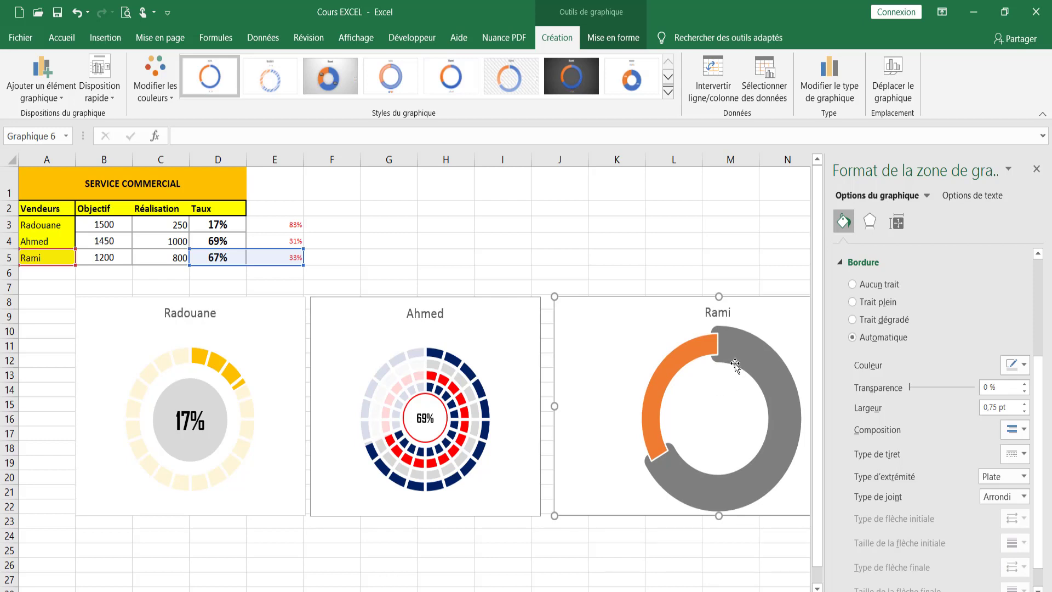
mouse_move(773, 386)
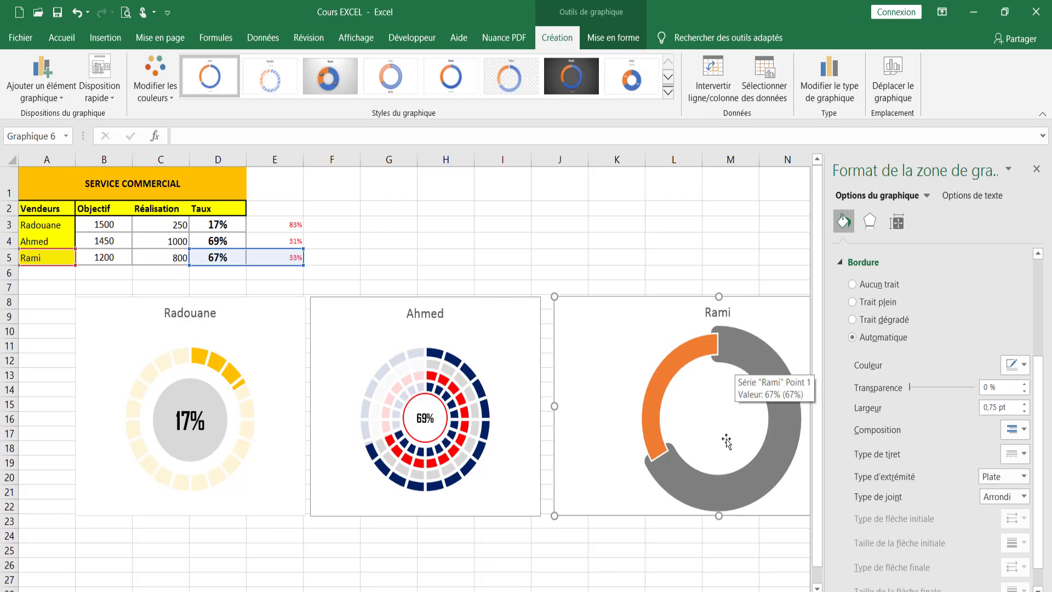
Step: Copy Ahmed's 69% centre circle into the middle of Rami's ring
left_click(418, 435)
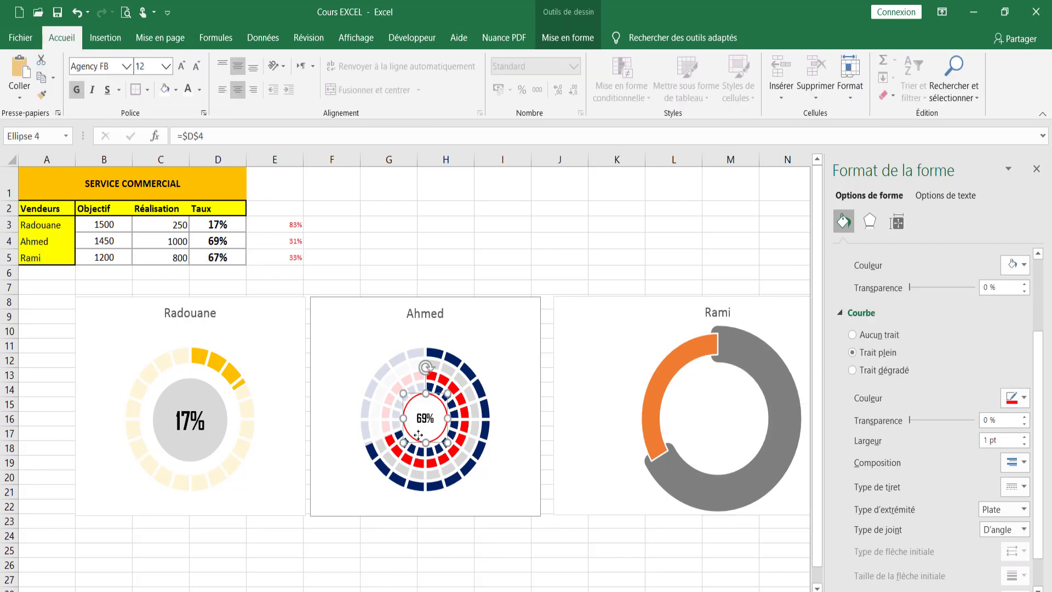
left_click_drag(423, 444, 405, 436)
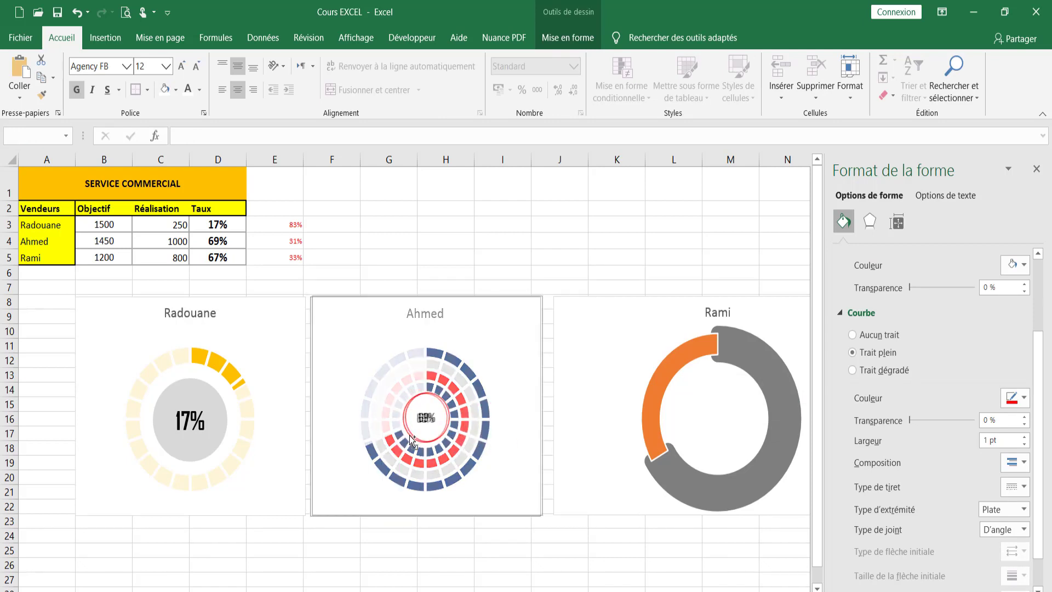
left_click_drag(405, 436, 431, 429)
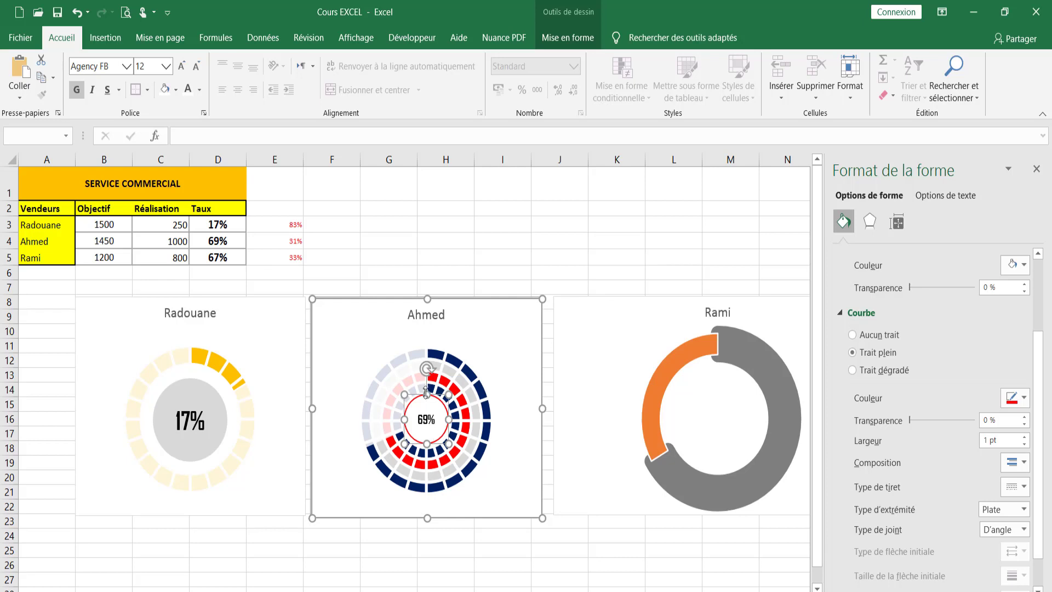
left_click(556, 239)
left_click(441, 403)
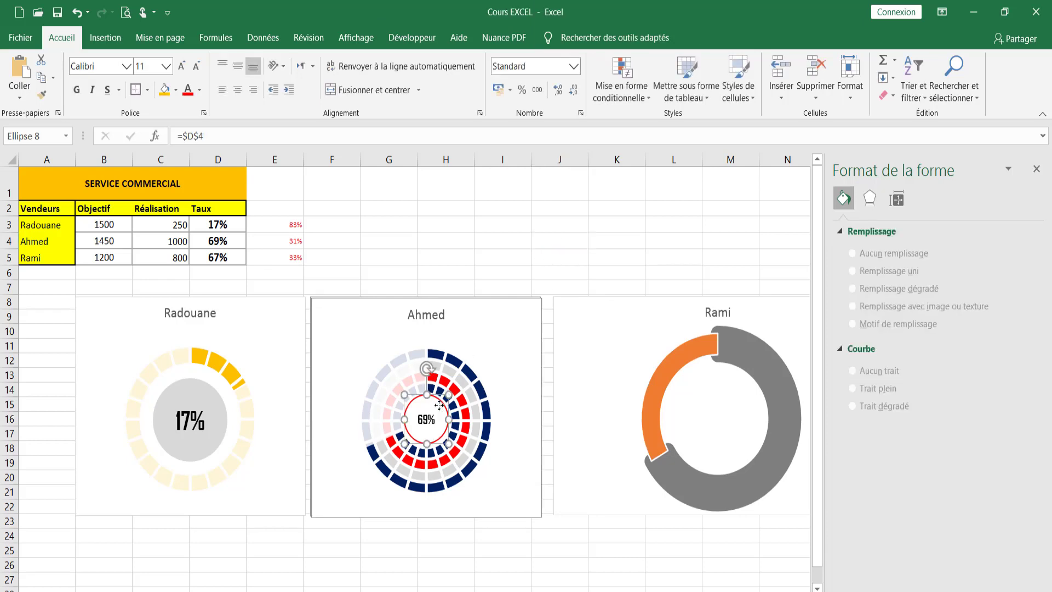
left_click_drag(441, 403, 733, 404)
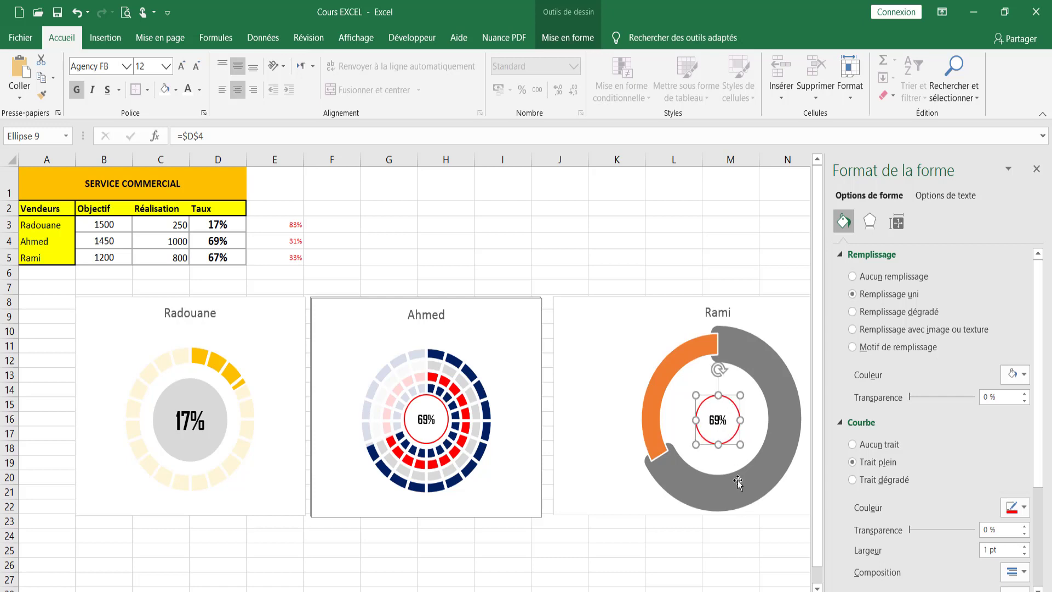
Step: Resize the copied circle to 2,4 × 2,4 cm and centre it in Rami's ring
left_click(570, 46)
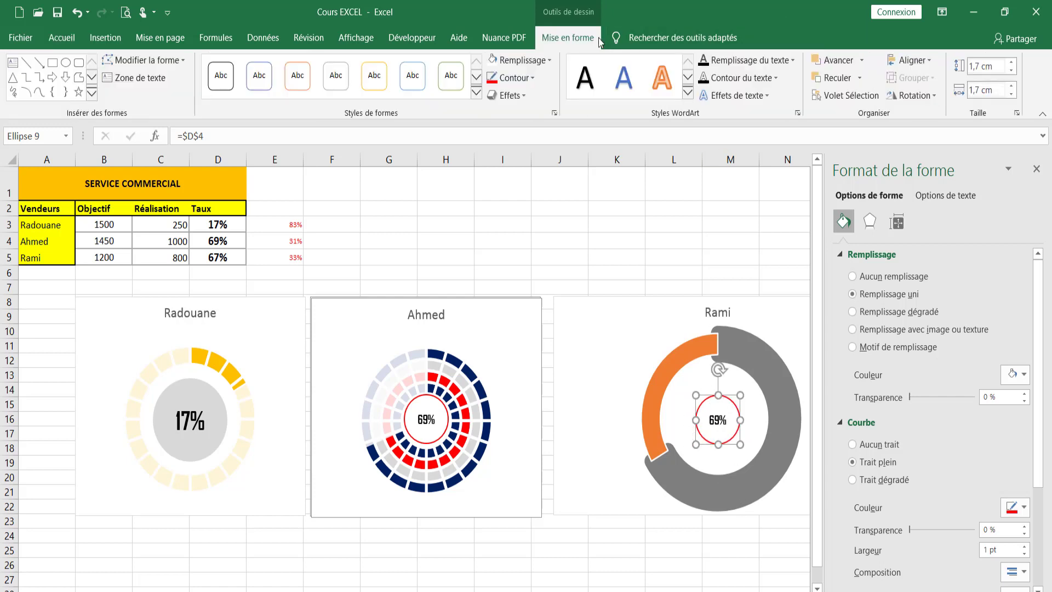
left_click(1013, 62)
left_click(1012, 62)
left_click(1013, 62)
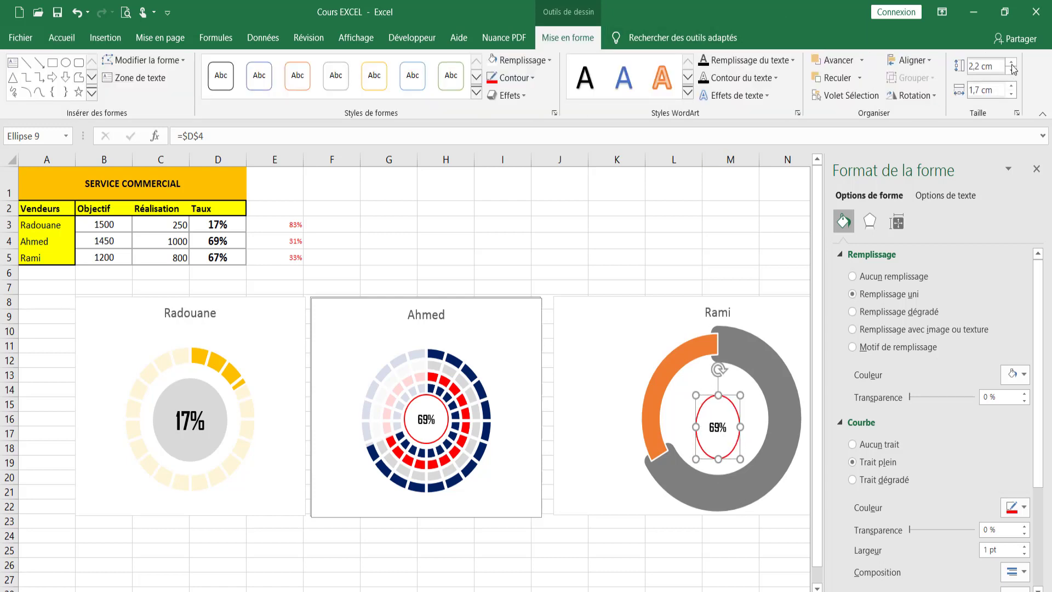
left_click(1012, 63)
left_click(1012, 63)
left_click(1008, 87)
left_click(1008, 87)
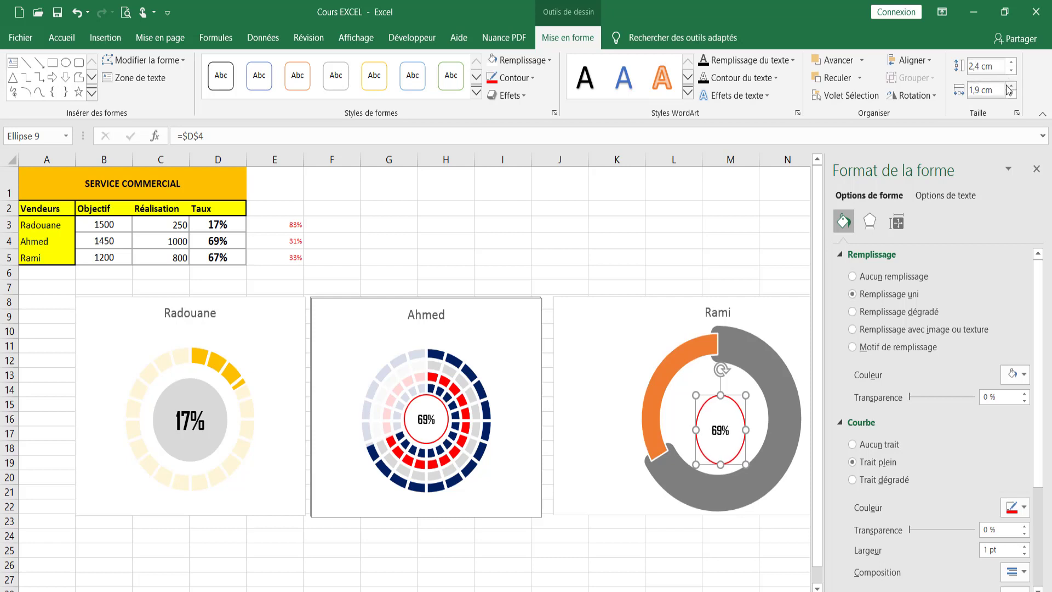
left_click(1009, 87)
left_click(1008, 86)
left_click(1008, 86)
left_click(1008, 87)
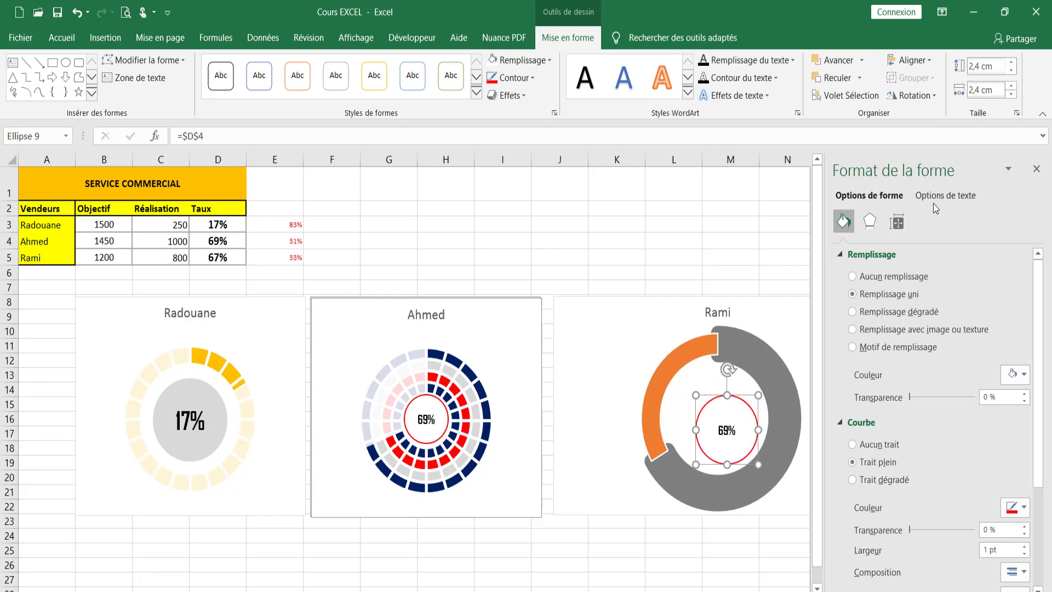
left_click_drag(730, 394, 723, 385)
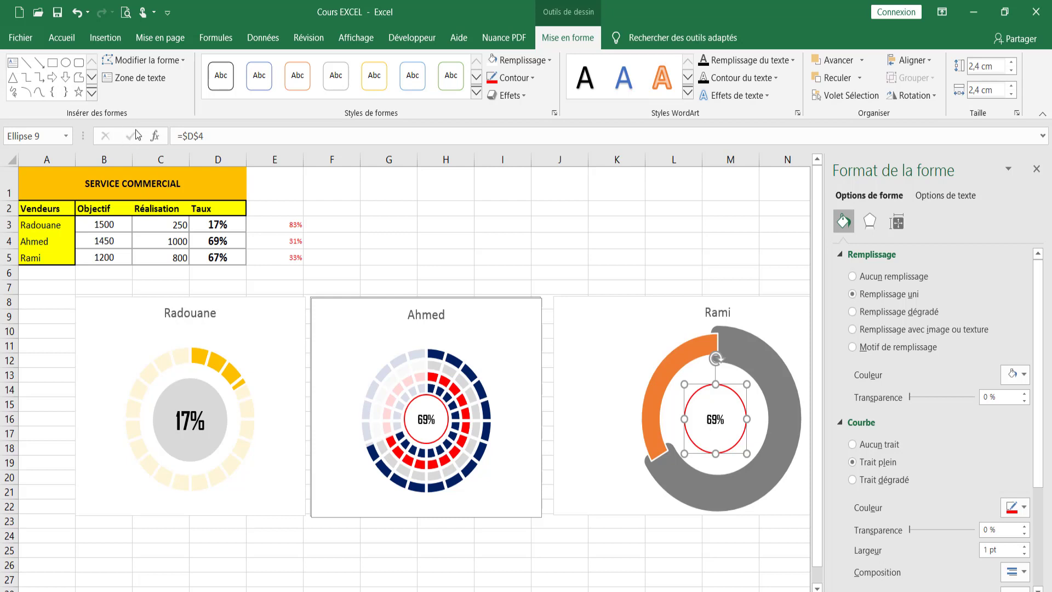
left_click_drag(188, 137, 204, 137)
Step: Change the circle's link from =$D$4 to =$D$5 so it shows Rami's 67%
left_click(218, 258)
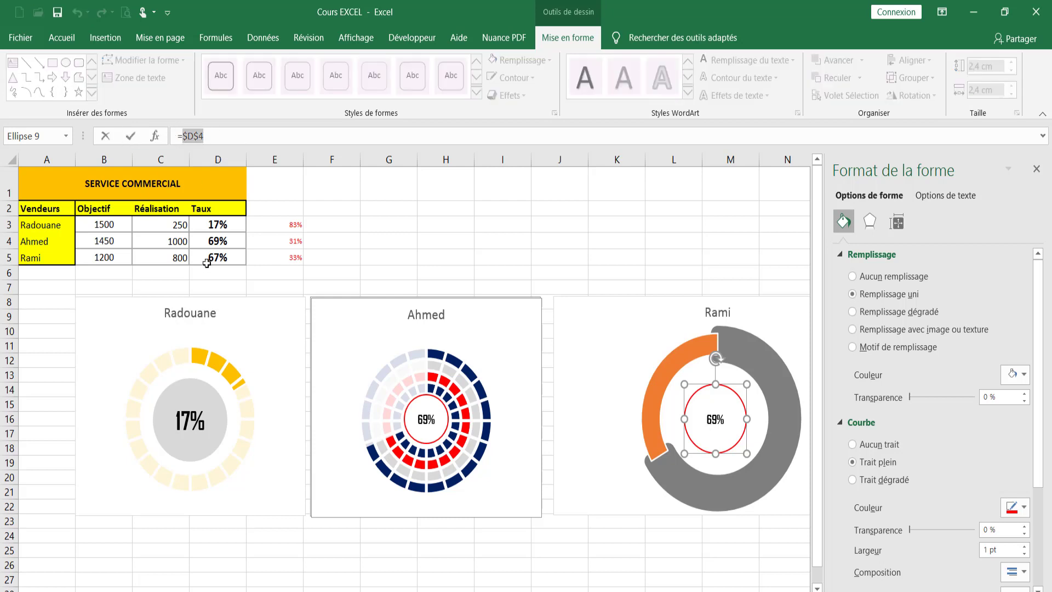
key("Return")
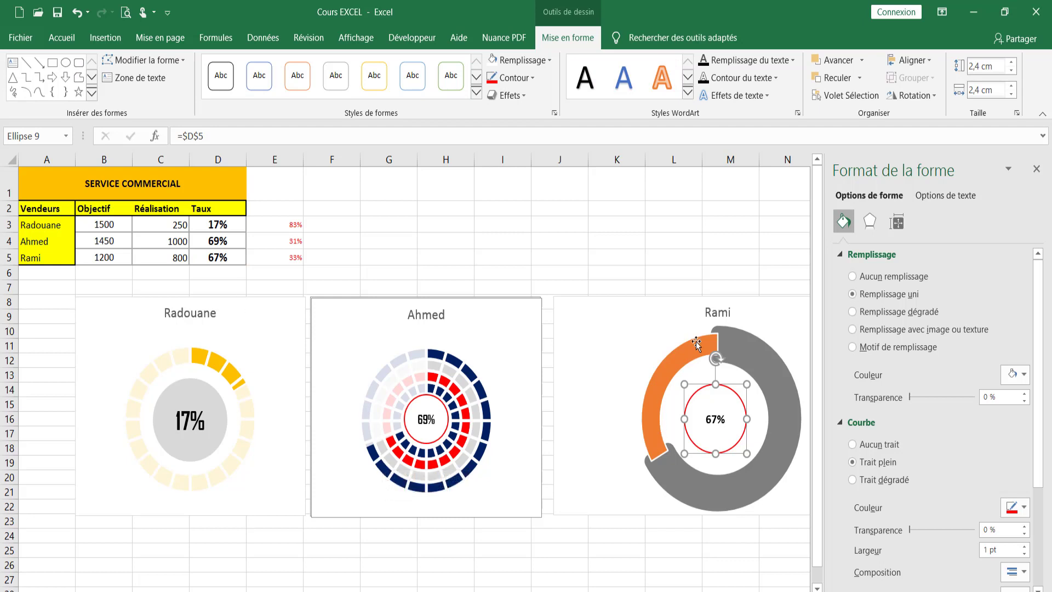
left_click(176, 264)
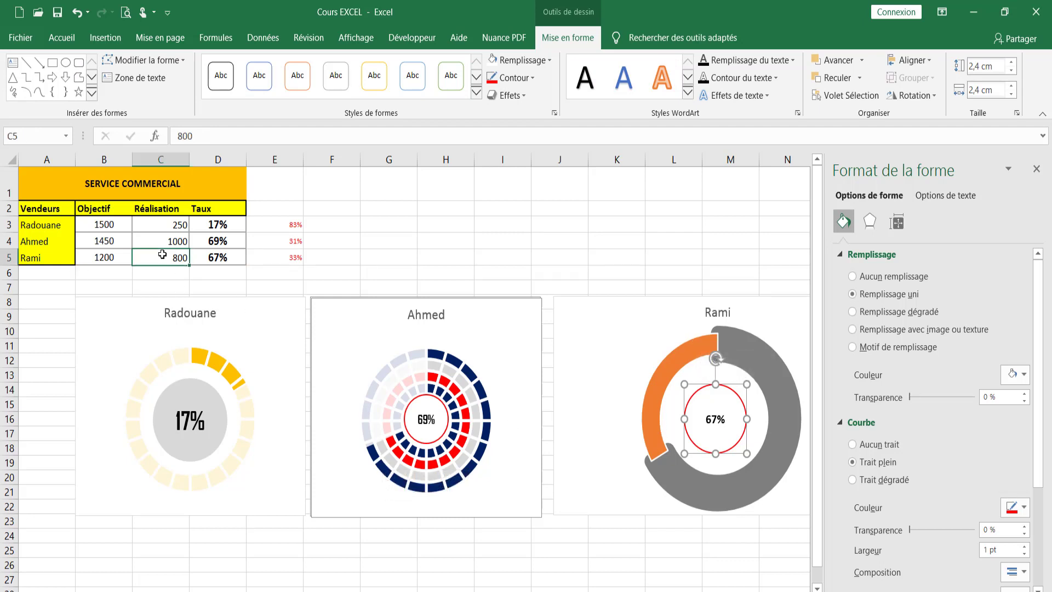
Step: Close the Format Shape pane and enter 1000 as Rami's Réalisation in C5, lifting his ring to 83%
left_click(1036, 169)
mouse_move(448, 378)
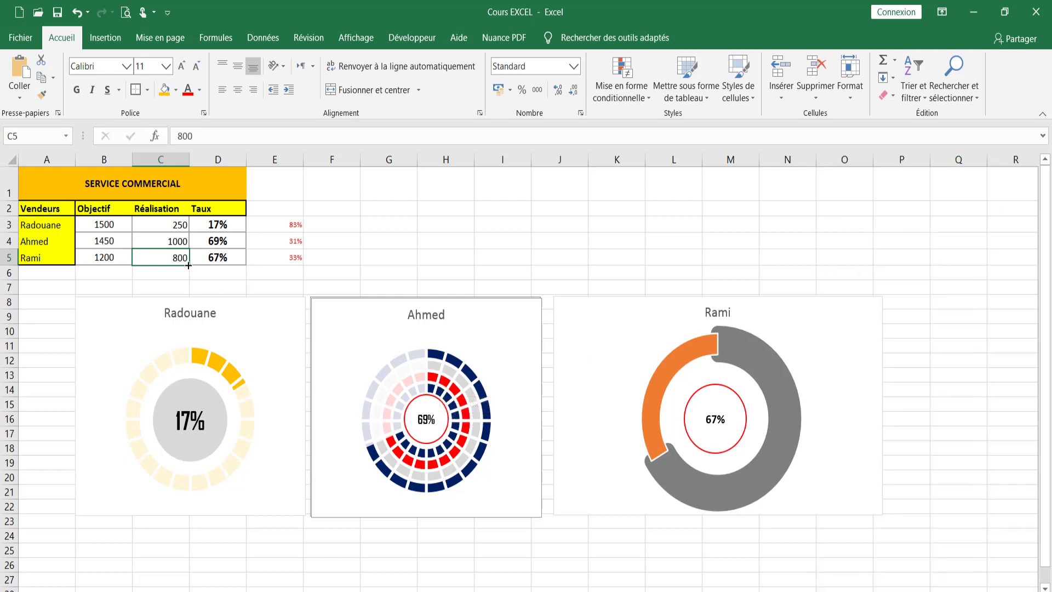
type("1")
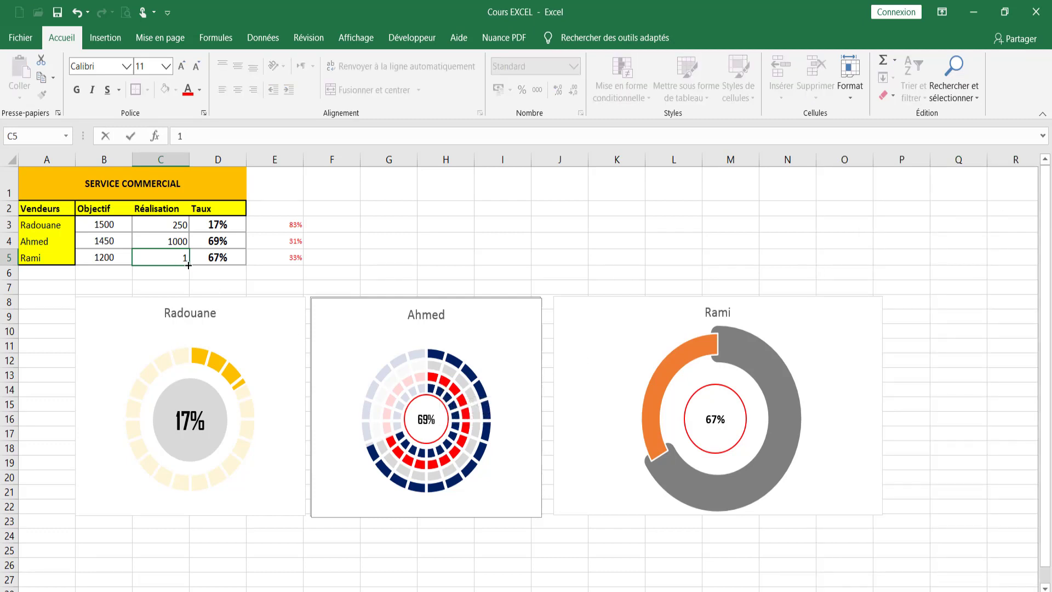
type("000")
key("Return")
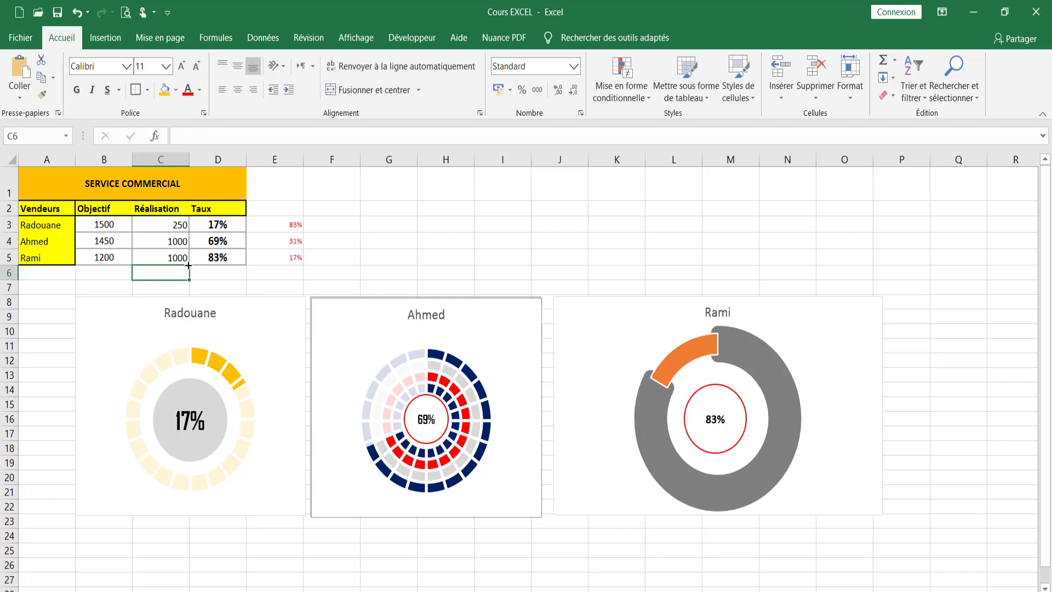